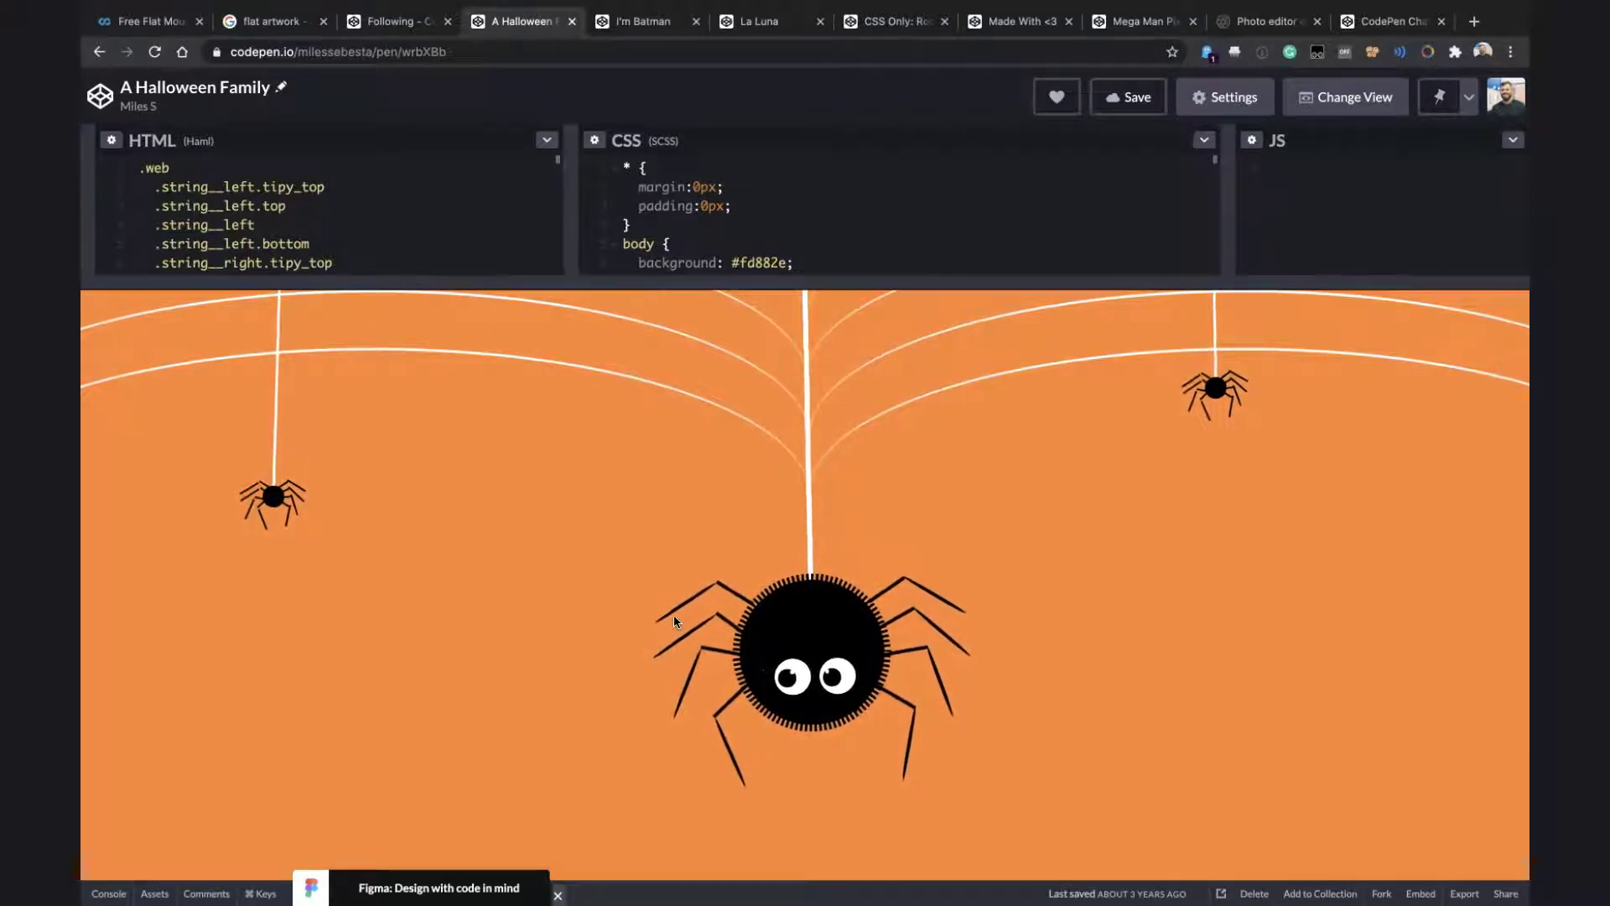
Reload the A Halloween Family pen, then switch to the I'm Batman pen
left_click(155, 52)
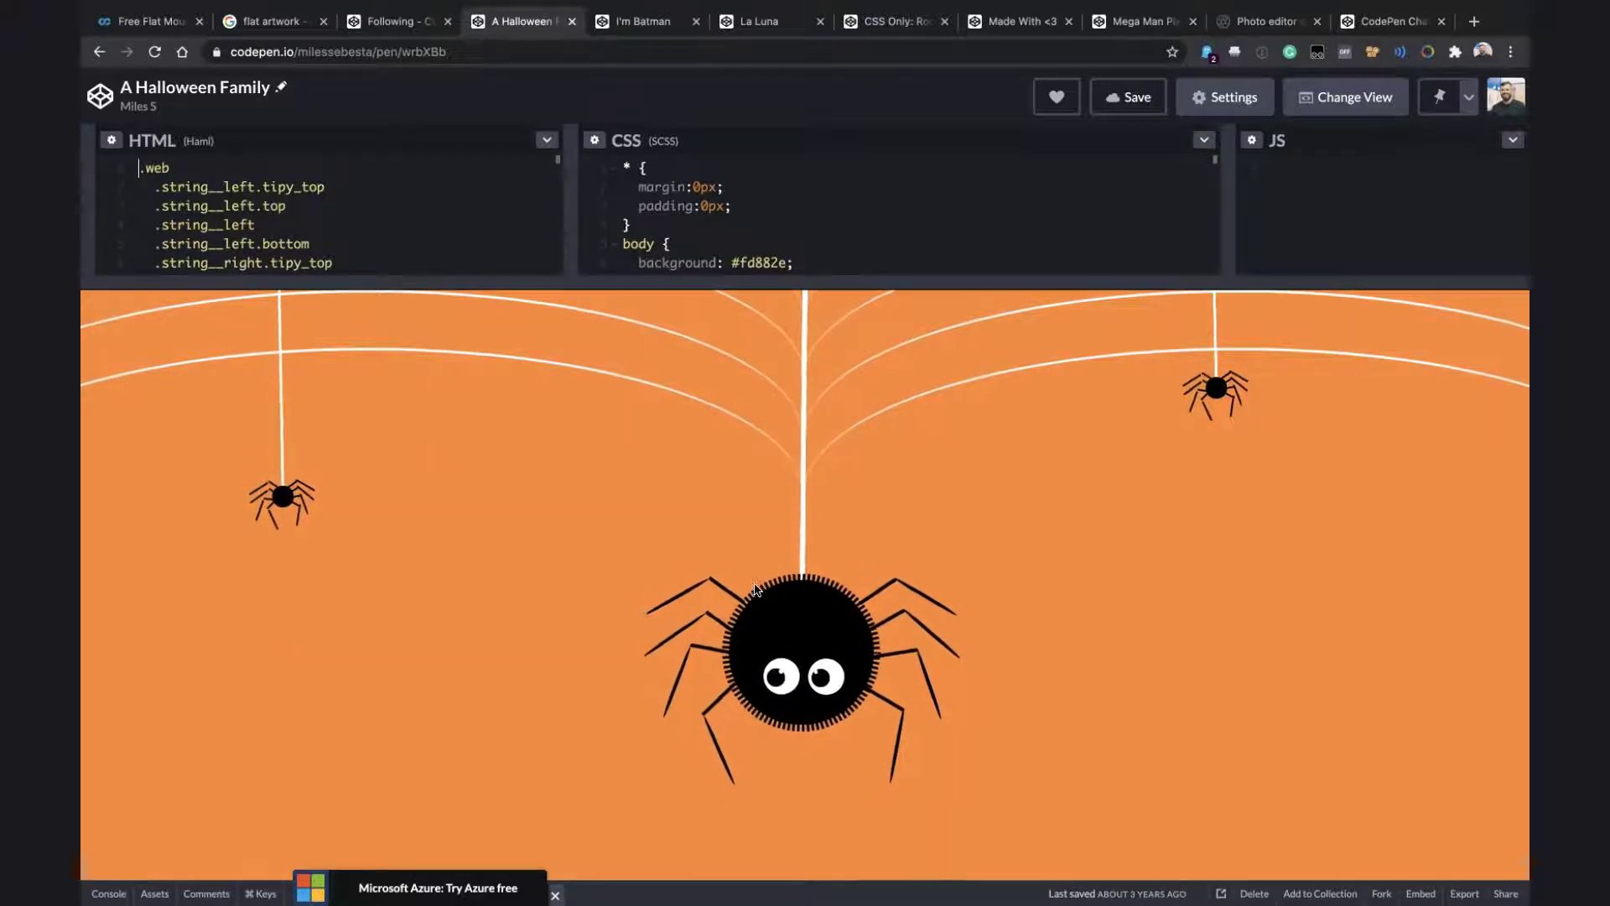
left_click(655, 341)
left_click(658, 20)
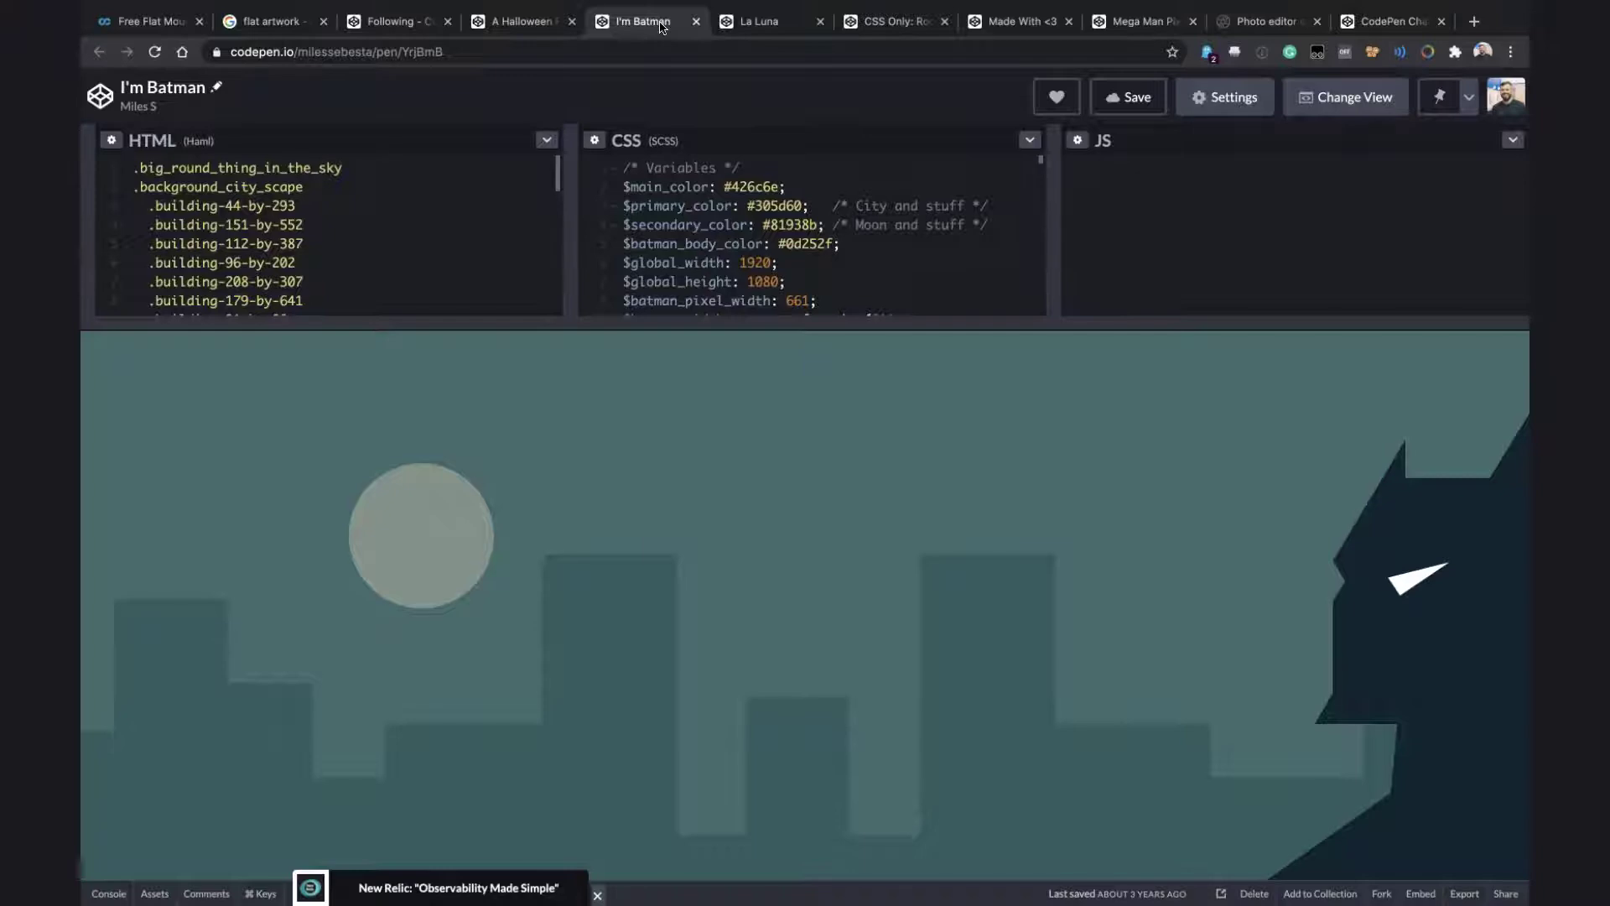
Browse the La Luna, CSS Only: Rocket Ship, Made With <3 and Mega Man Pixel Art pens
left_click(752, 26)
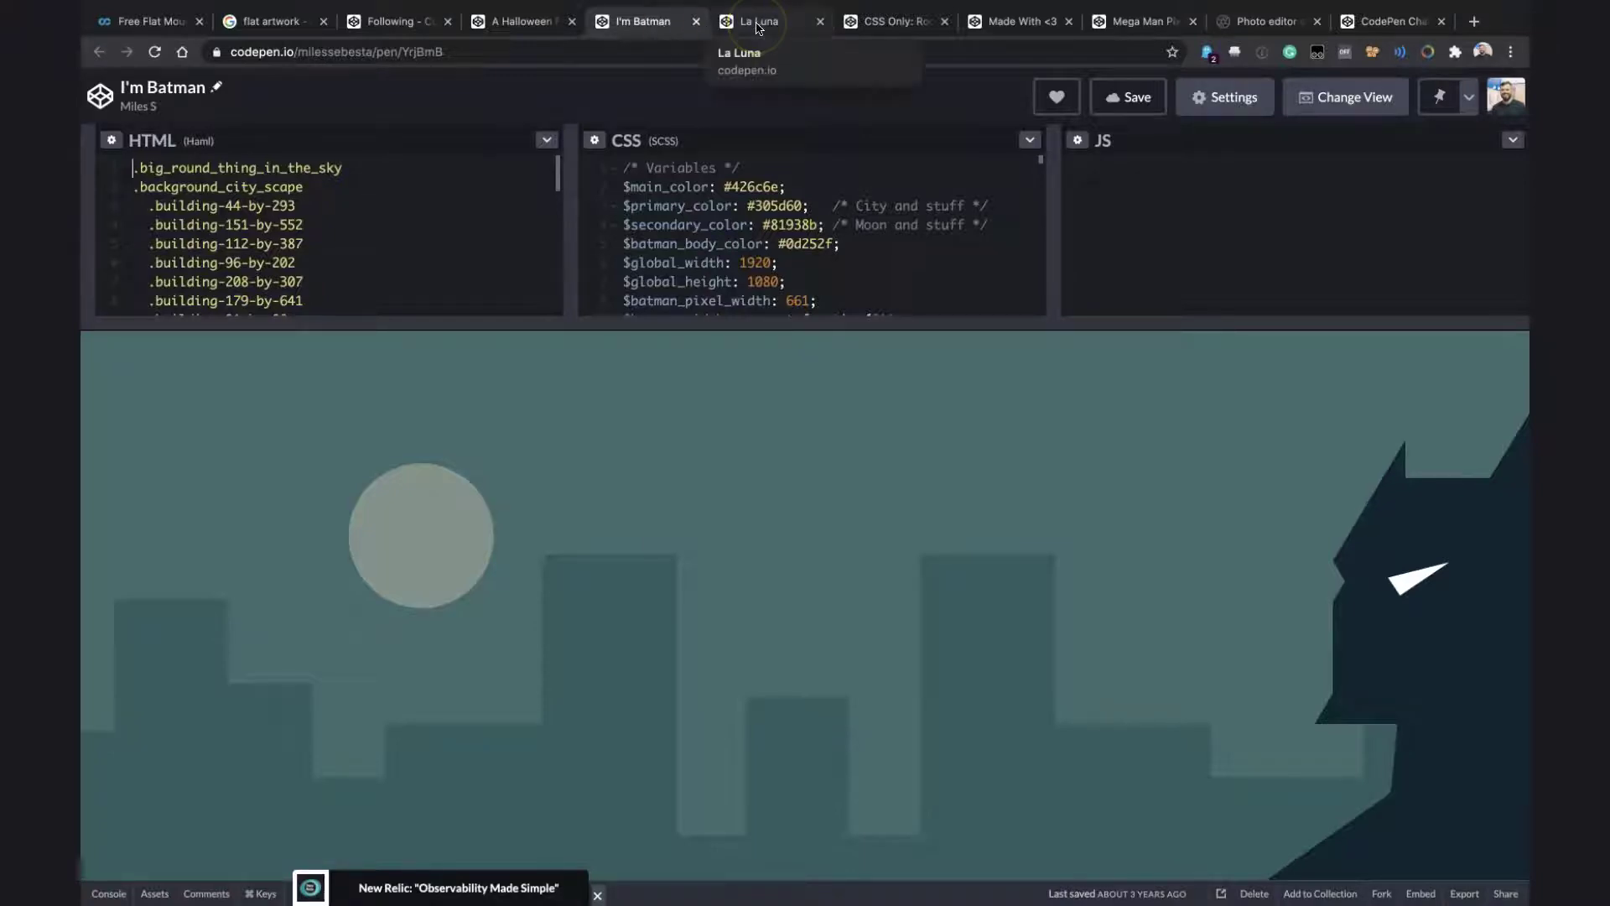
left_click(757, 23)
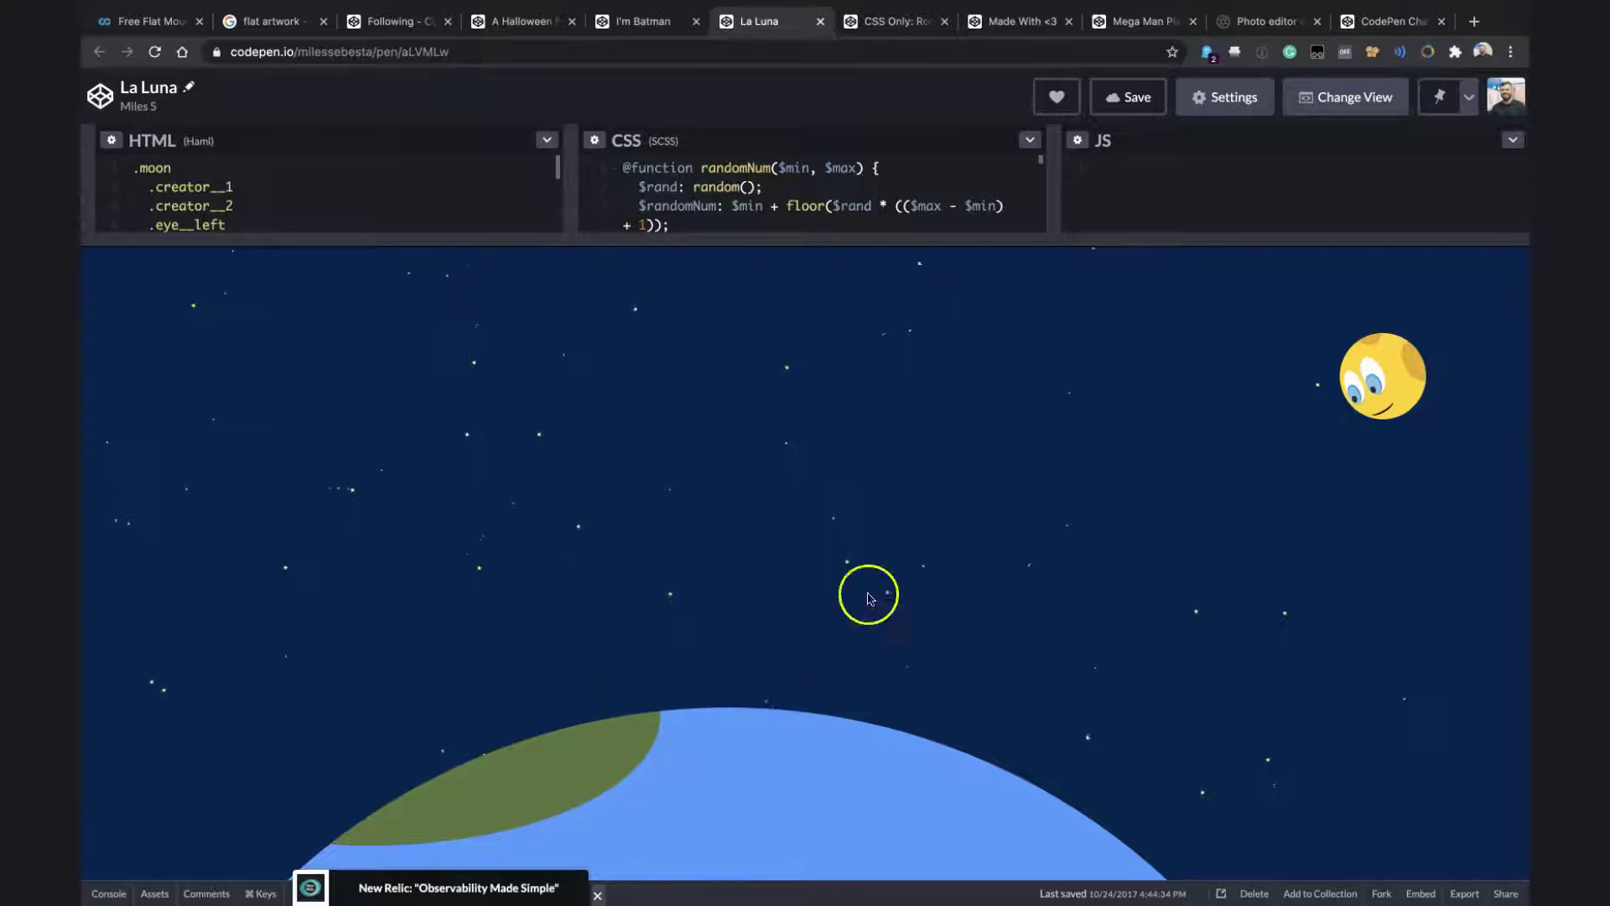
left_click(873, 25)
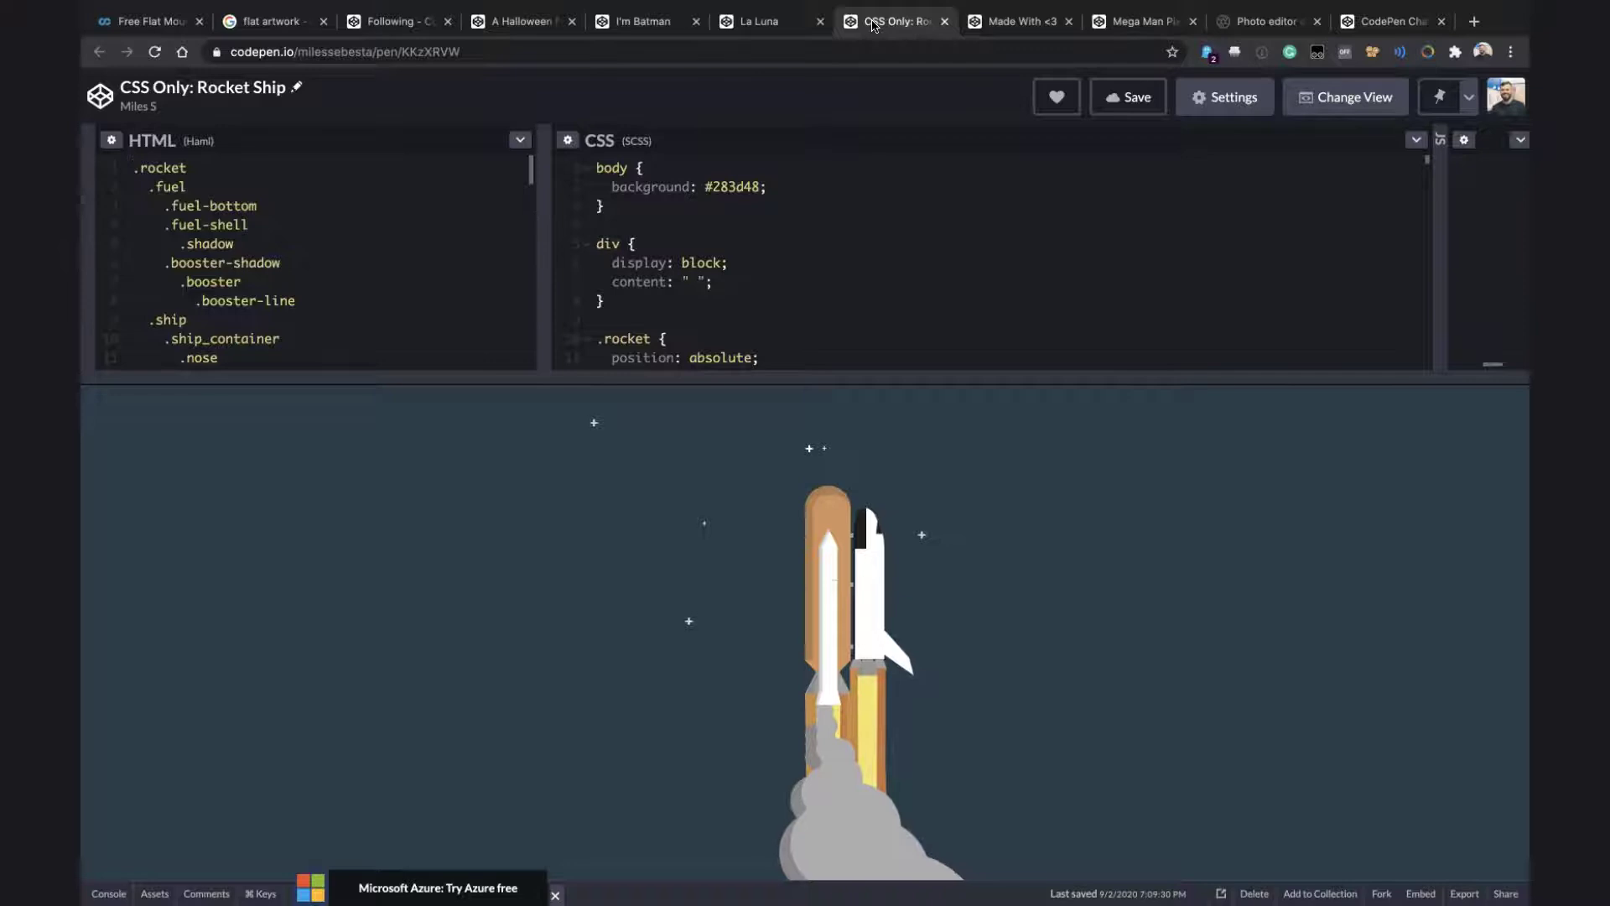
left_click(1013, 22)
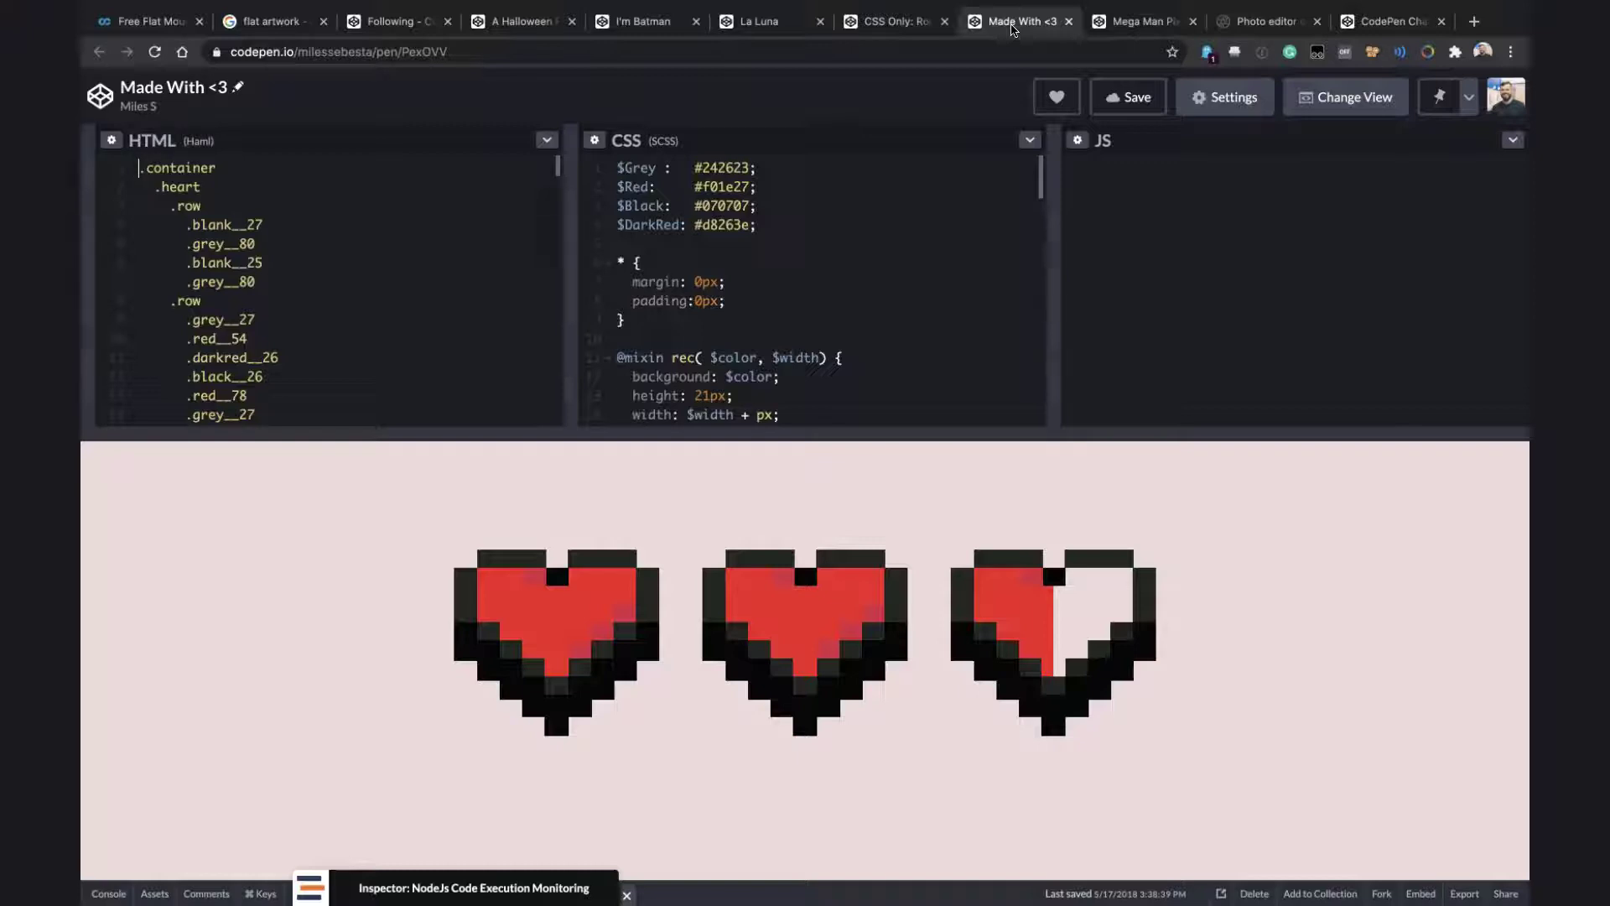
left_click(1118, 23)
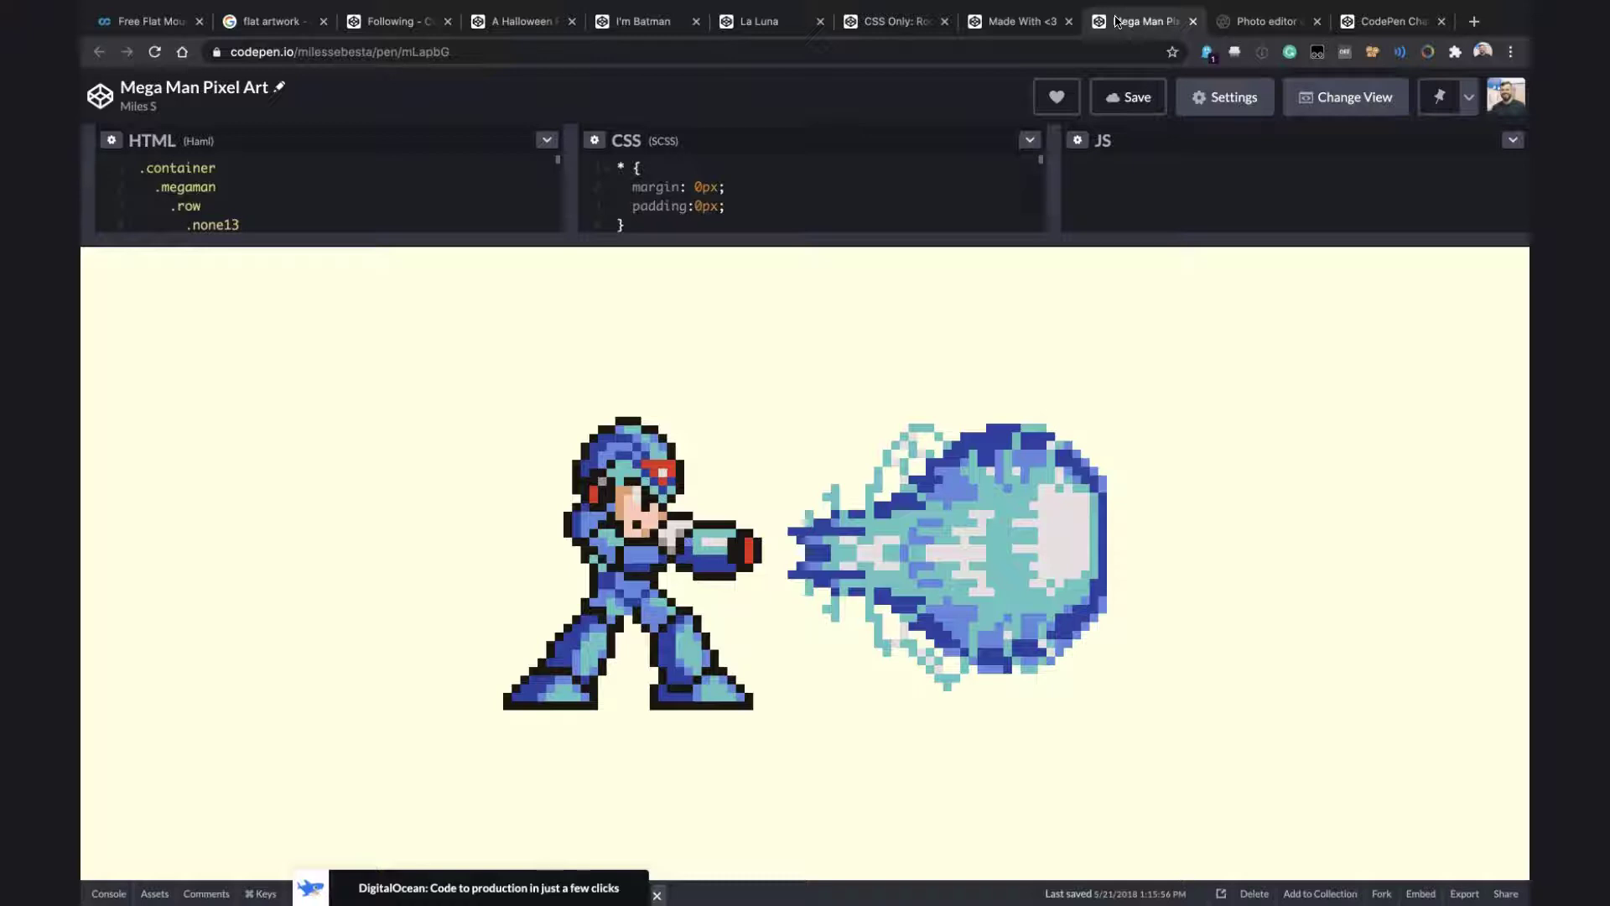
Revisit Made With <3 and Rocket Ship, then return to the flat artwork image search
left_click(993, 21)
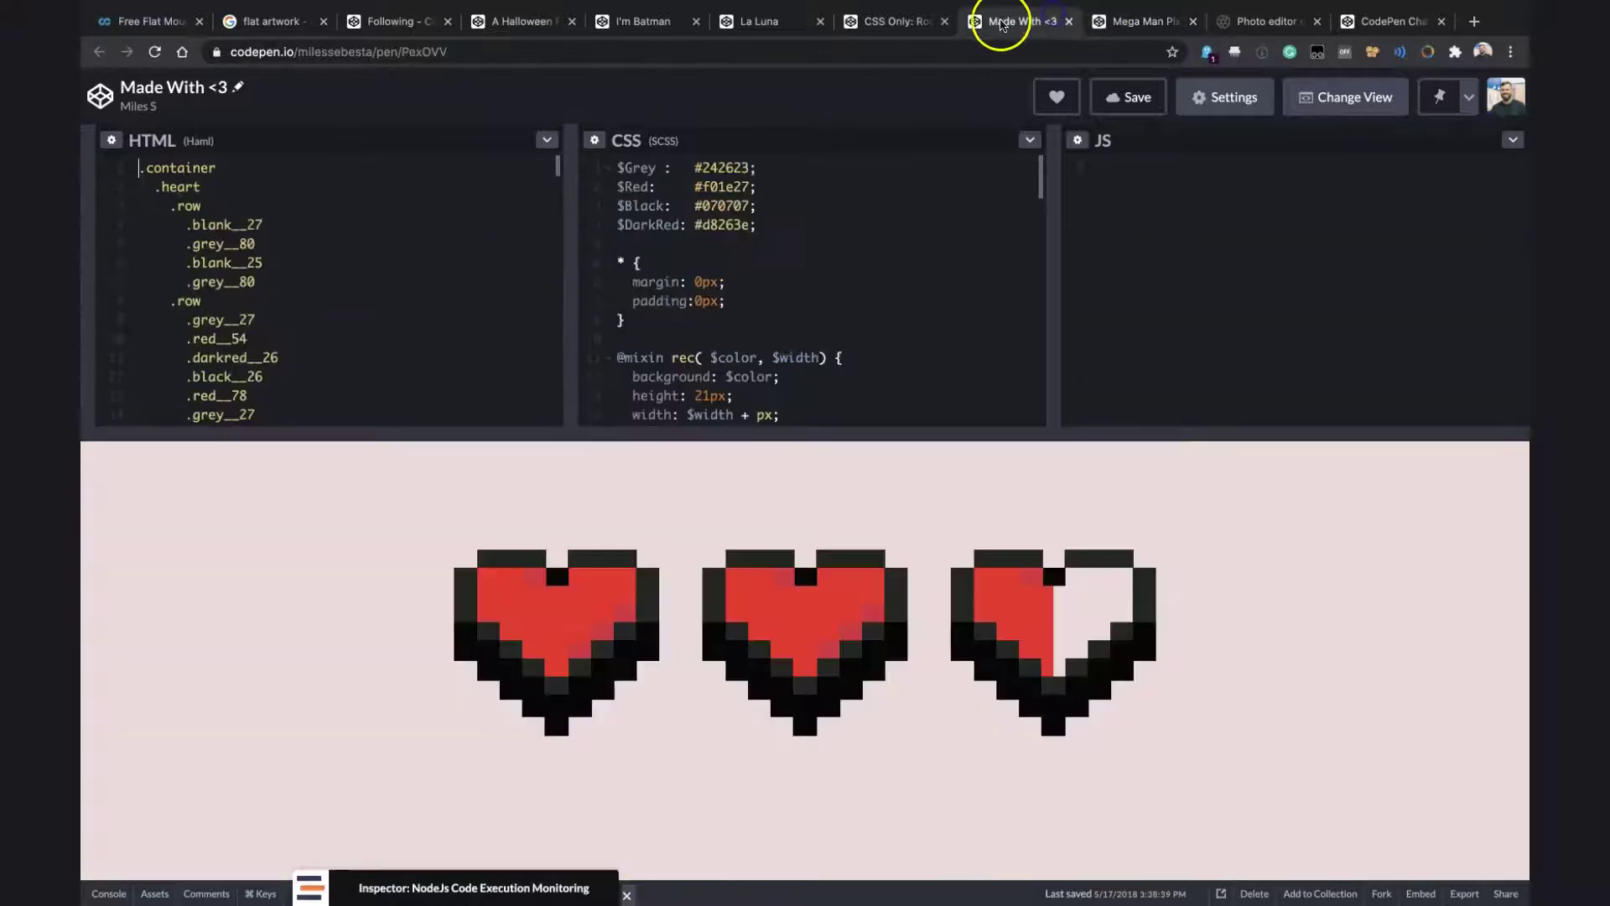
left_click(920, 22)
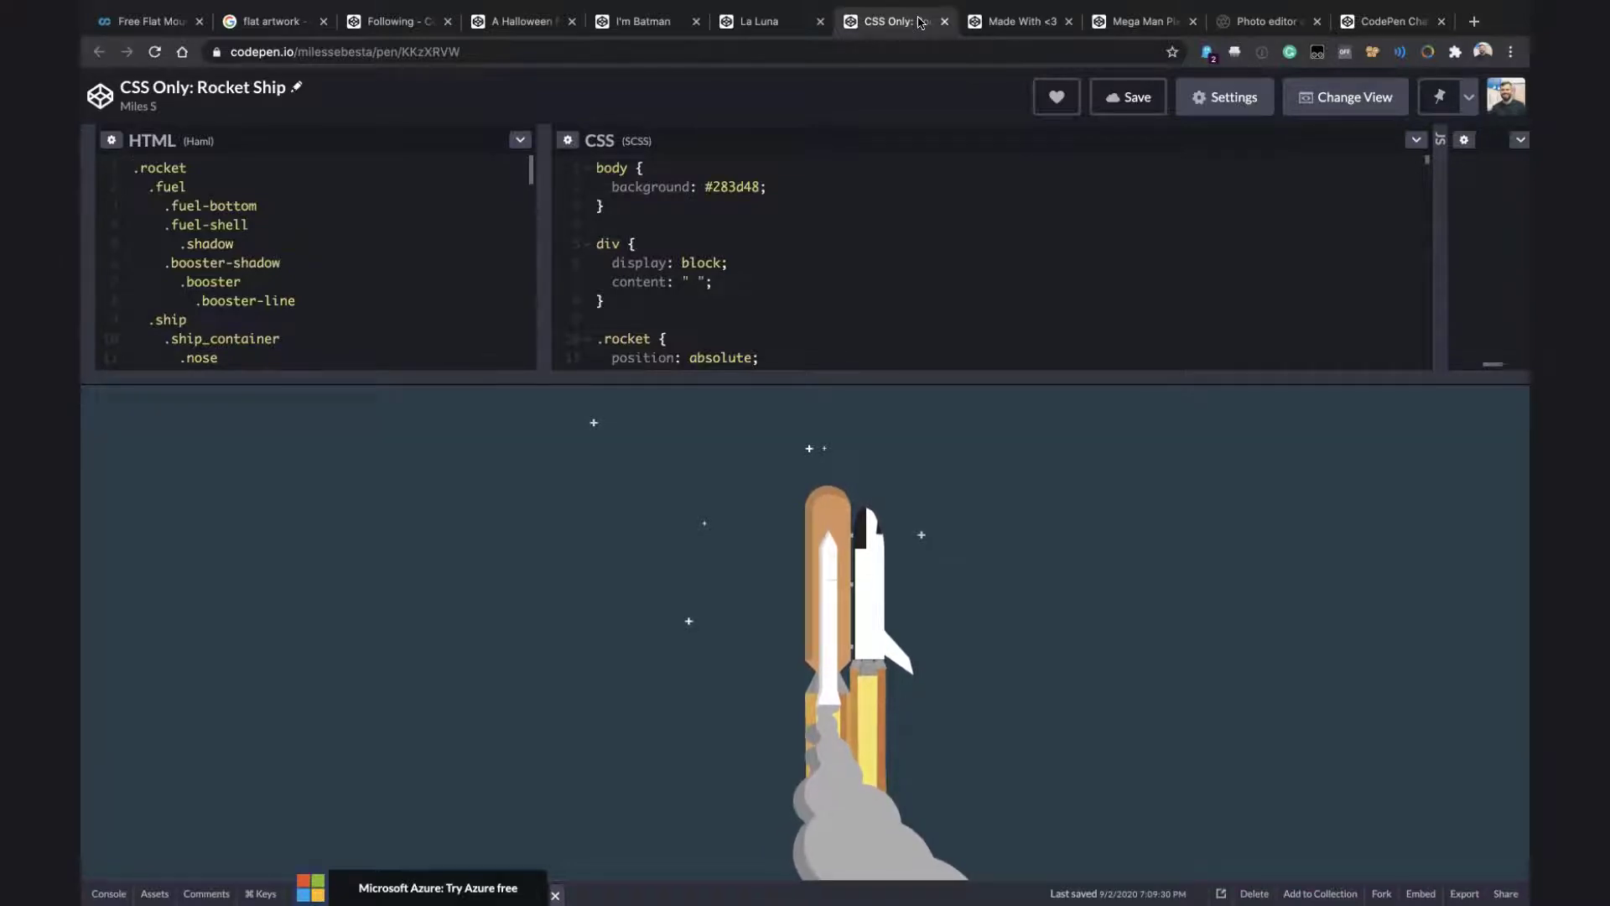
left_click(287, 21)
left_click(595, 230)
scroll(594, 229, "up", 3)
scroll(595, 229, "up", 3)
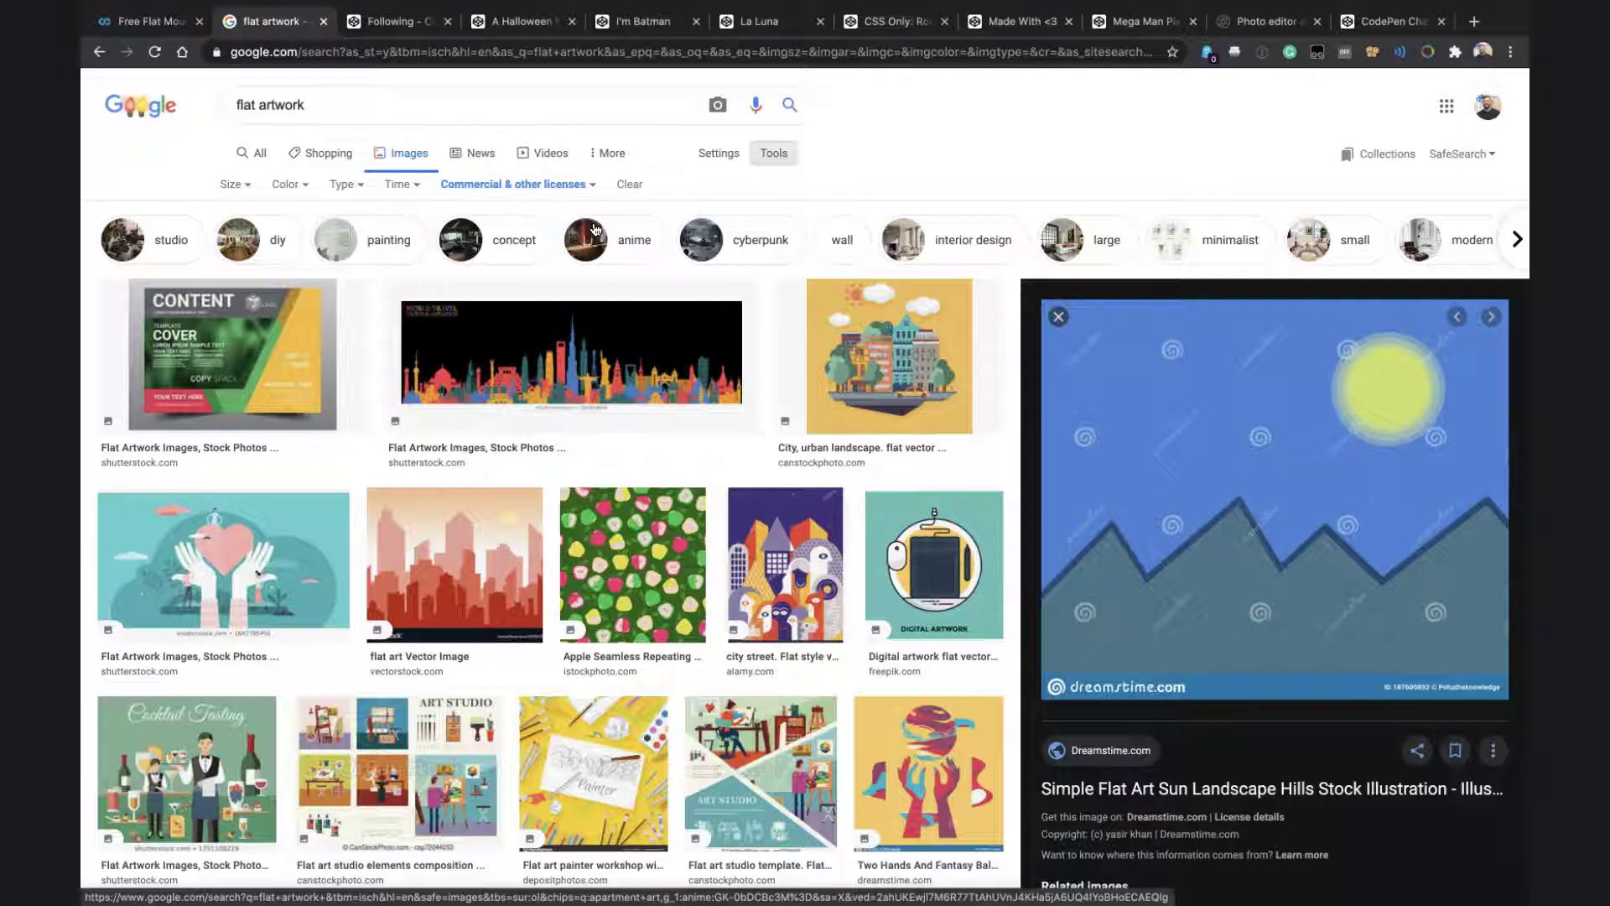
scroll(592, 449, "down", 2)
scroll(504, 440, "down", 1)
scroll(377, 478, "down", 1)
scroll(432, 568, "down", 1)
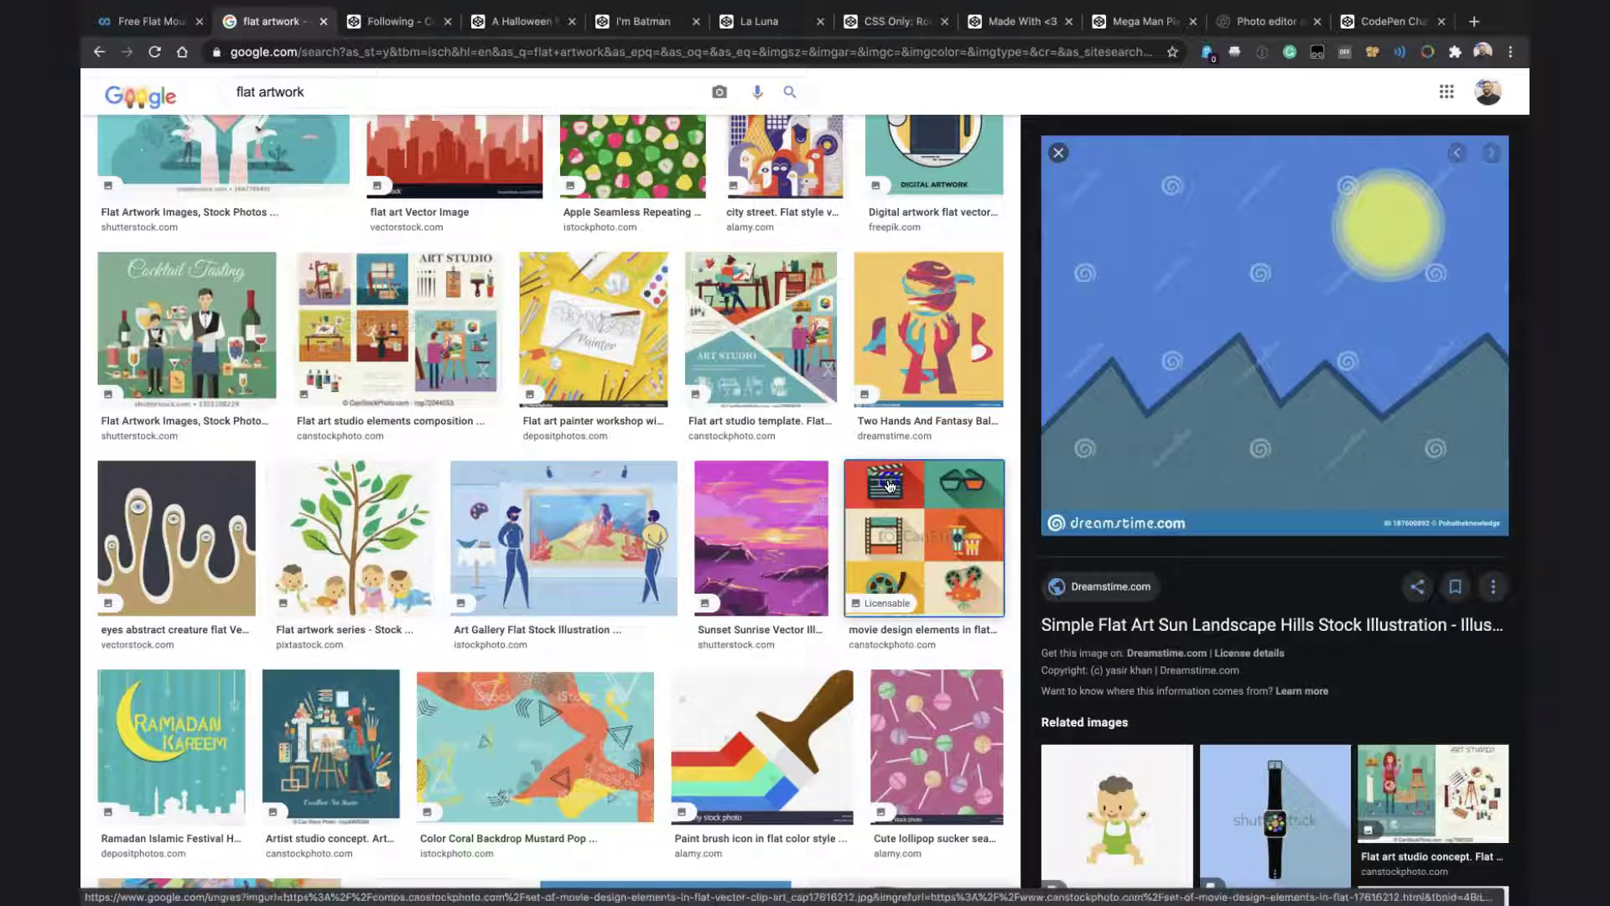
left_click(924, 536)
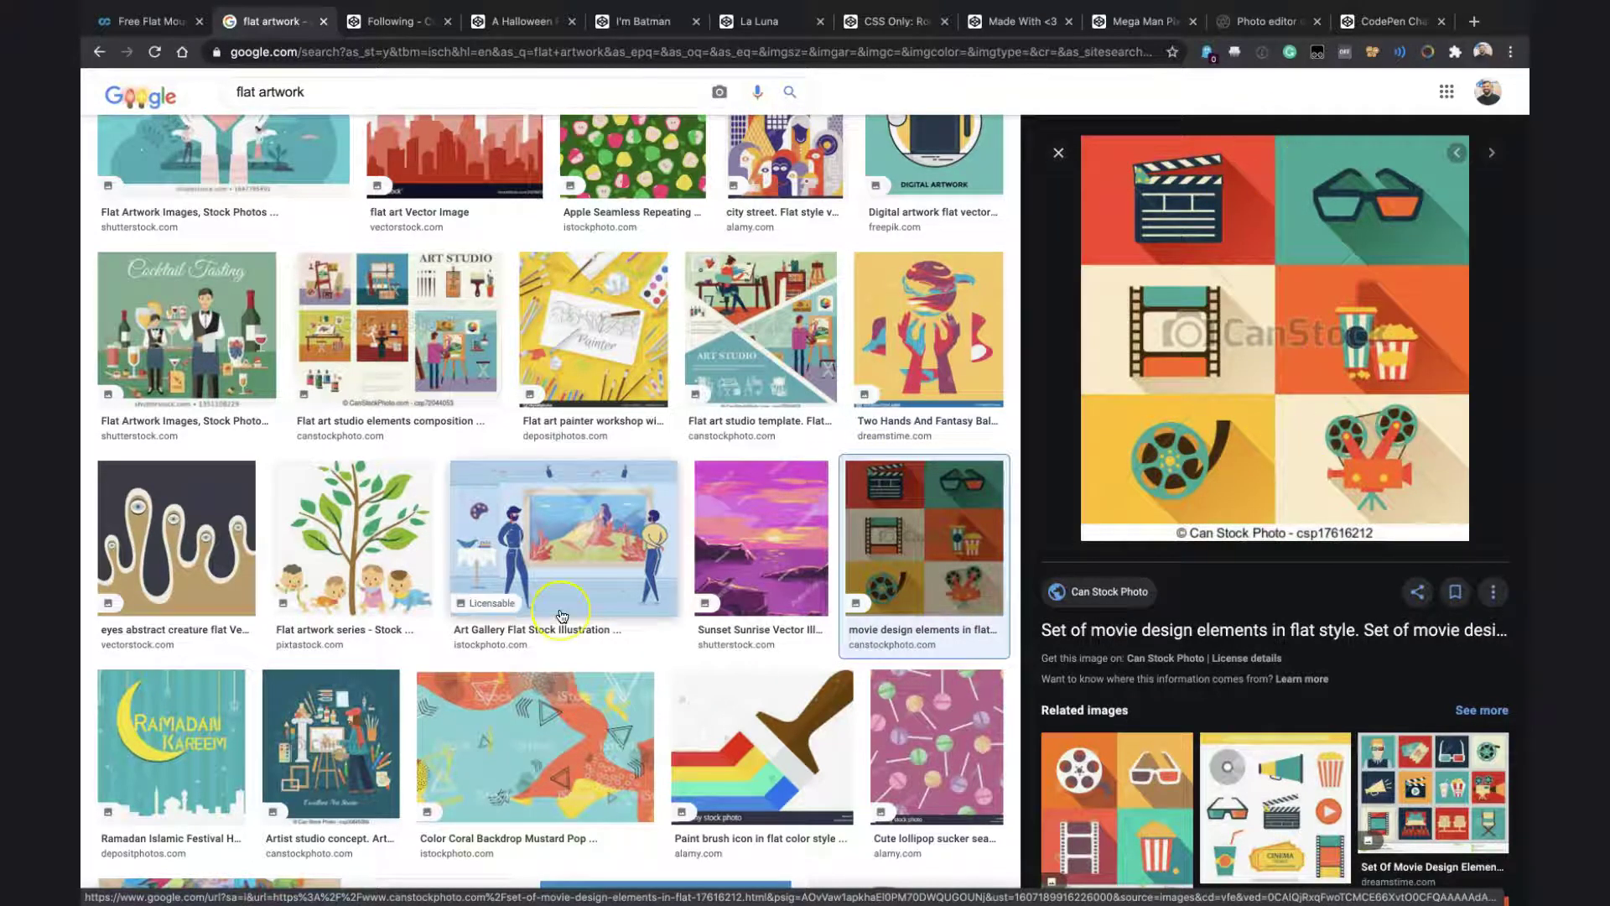
scroll(561, 614, "down", 2)
scroll(561, 616, "down", 1)
left_click(761, 352)
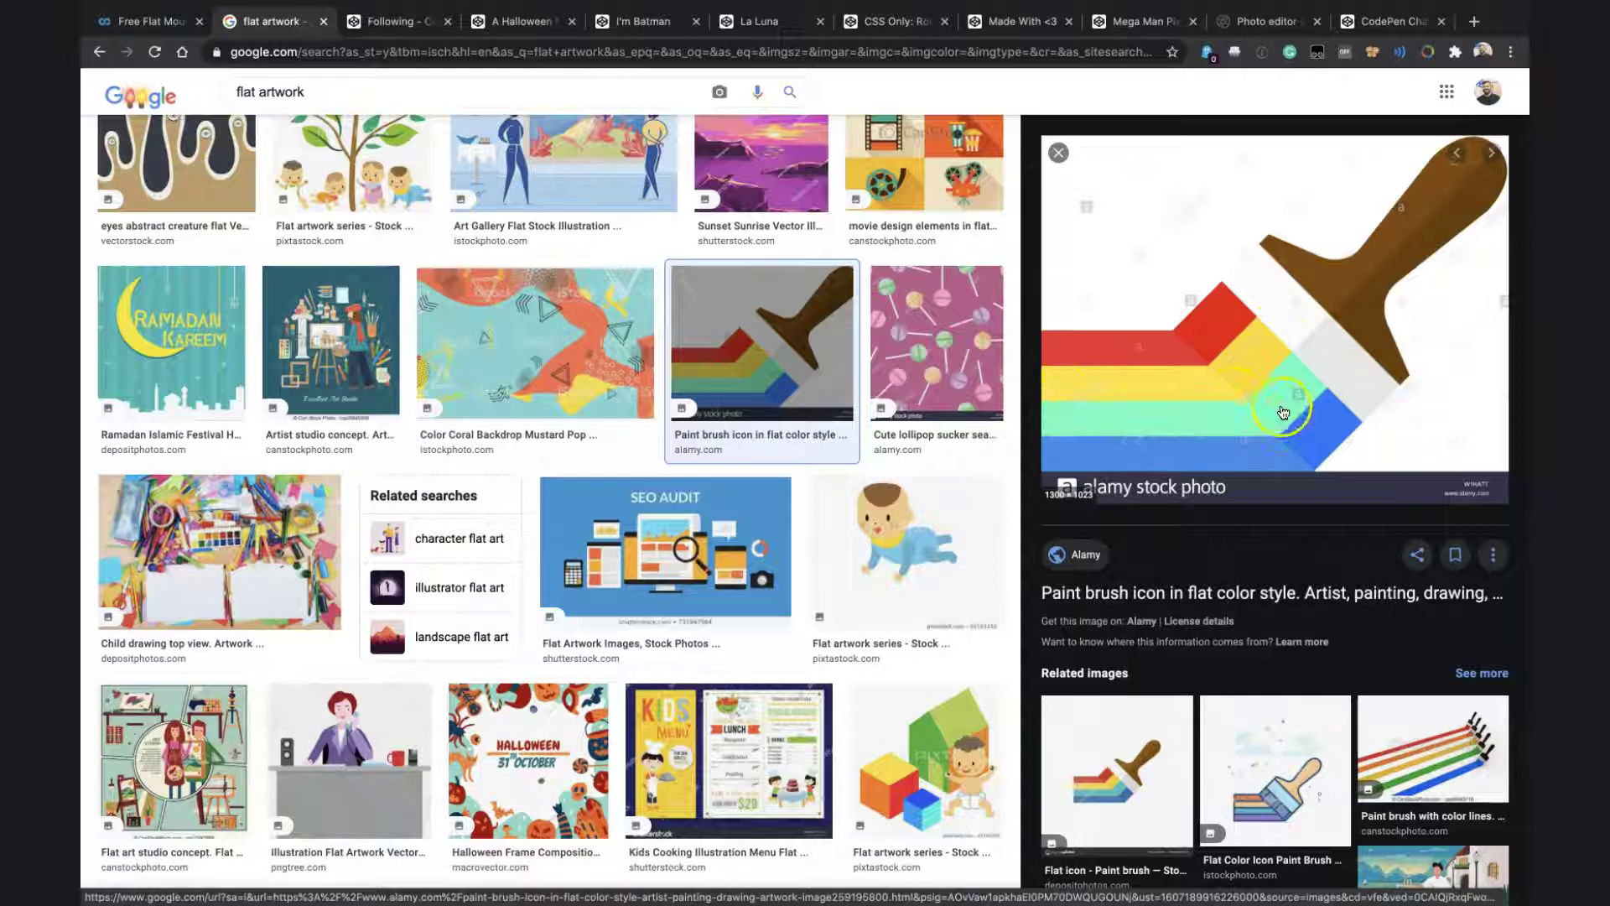
scroll(886, 517, "down", 2)
scroll(886, 517, "down", 2)
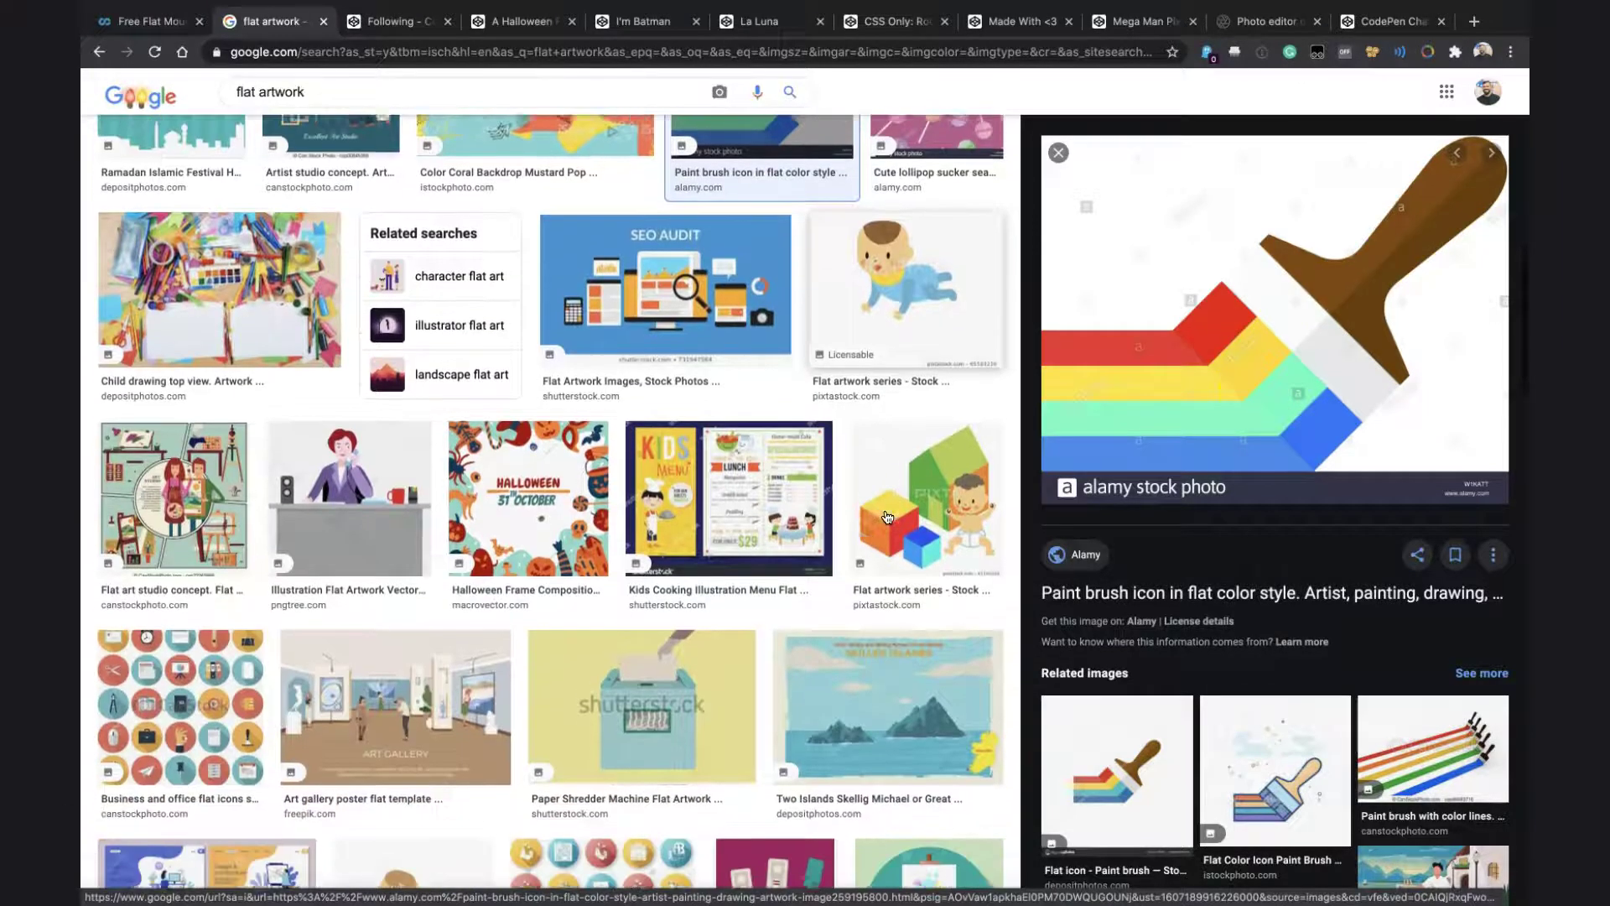
scroll(886, 516, "down", 1)
scroll(885, 518, "down", 1)
scroll(886, 516, "down", 1)
scroll(886, 518, "down", 2)
scroll(886, 517, "down", 1)
scroll(887, 516, "down", 1)
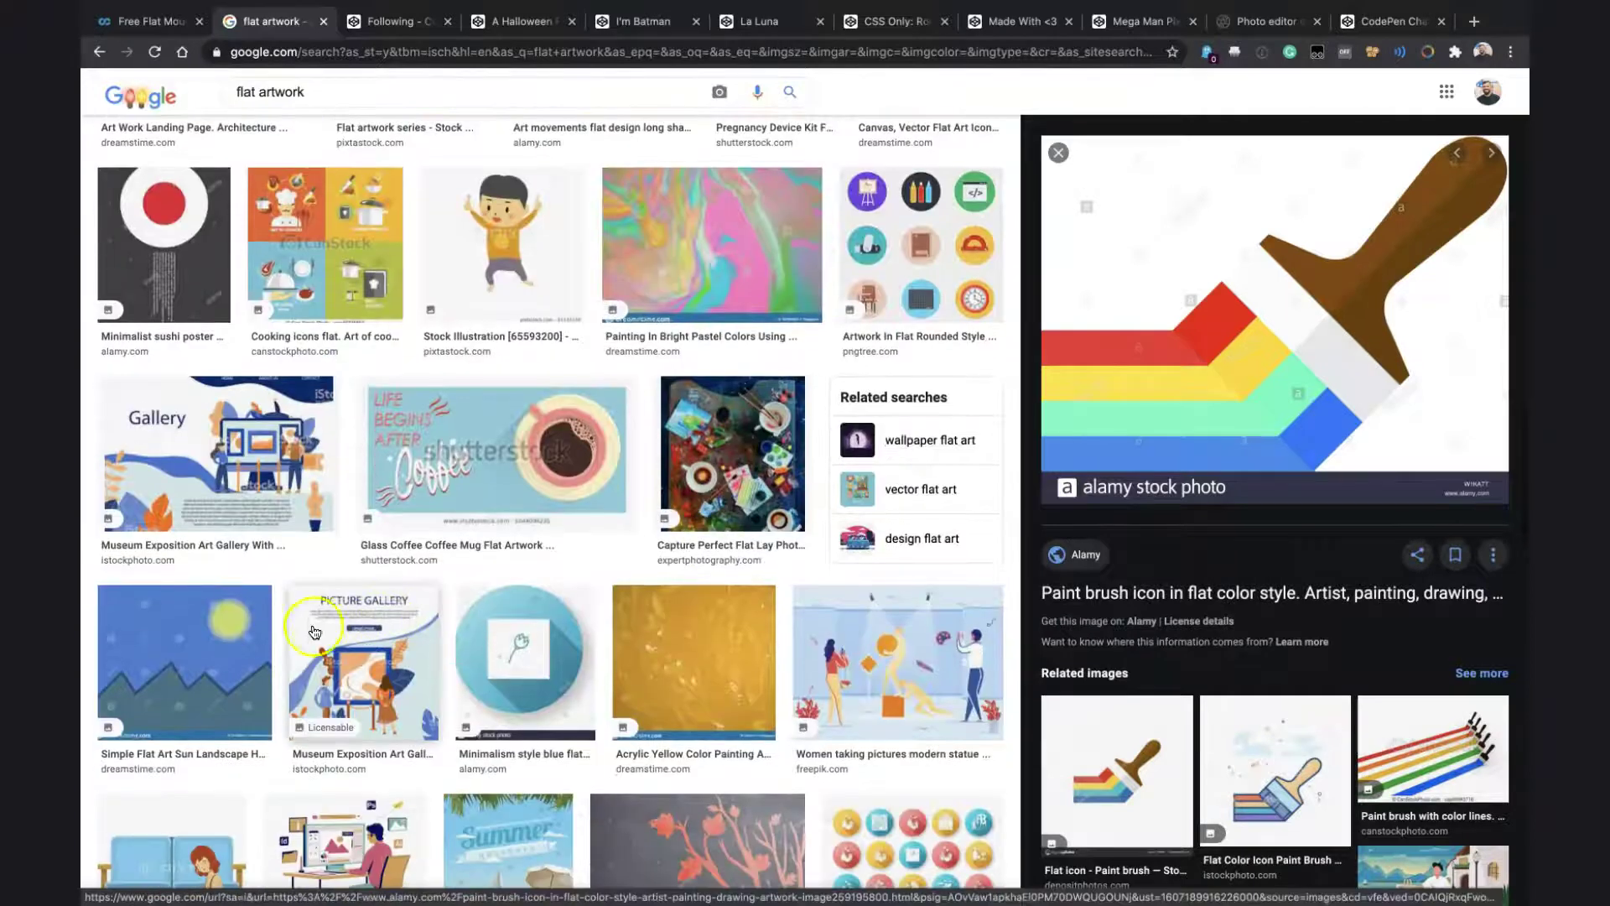
Preview the Dreamstime sun-hills image, dismiss its pop-ups, and open the flat mountain landscape results
left_click(257, 638)
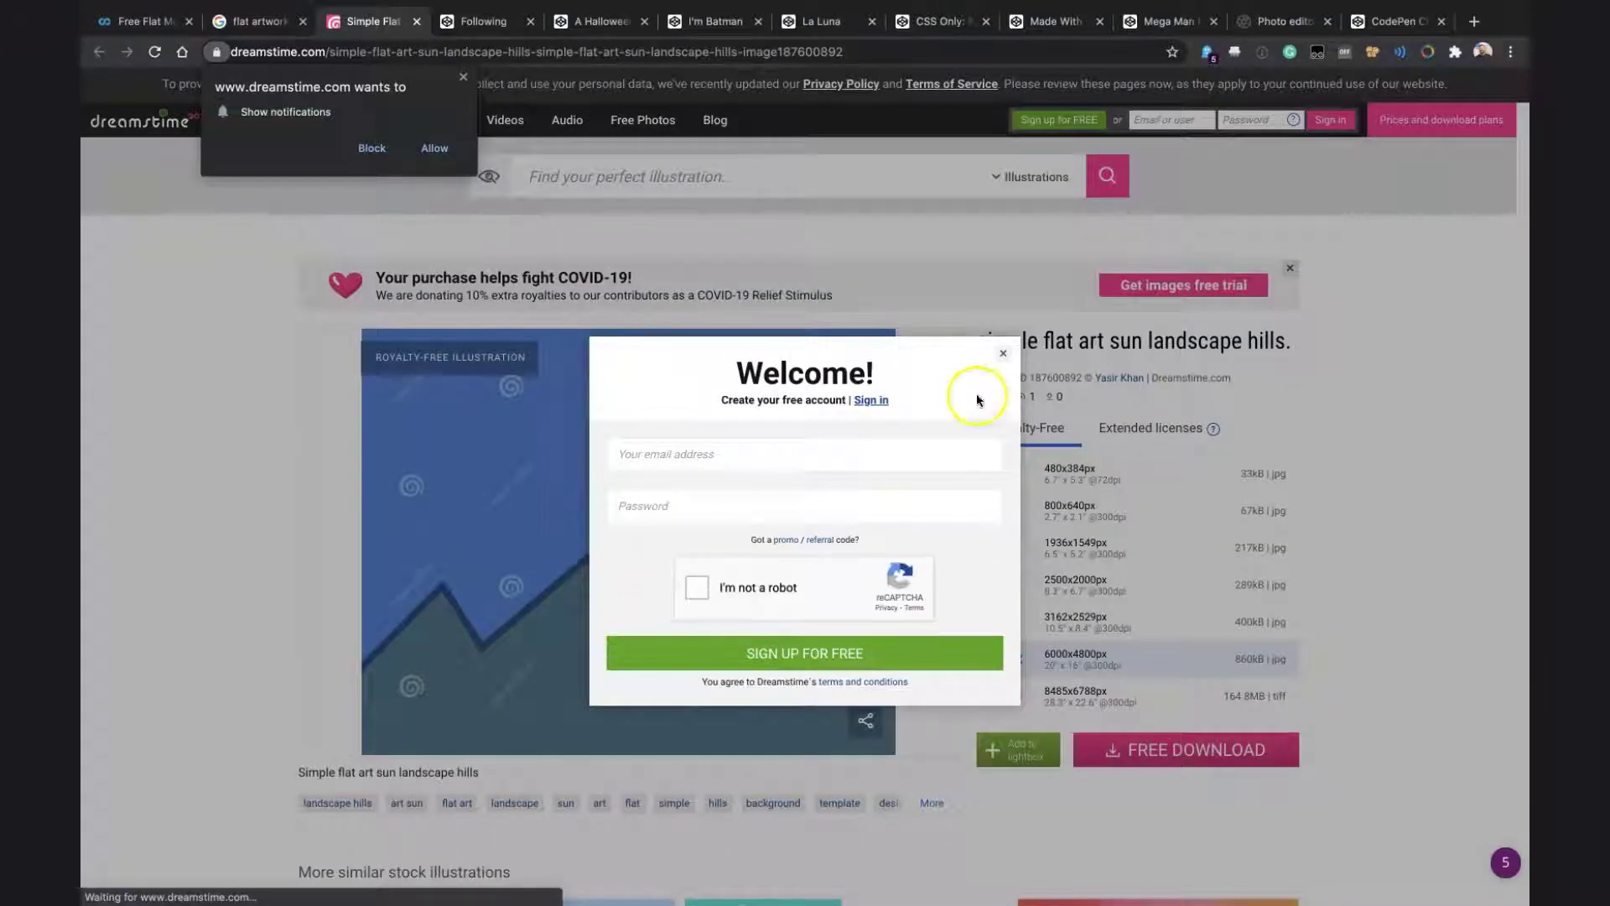
left_click(993, 353)
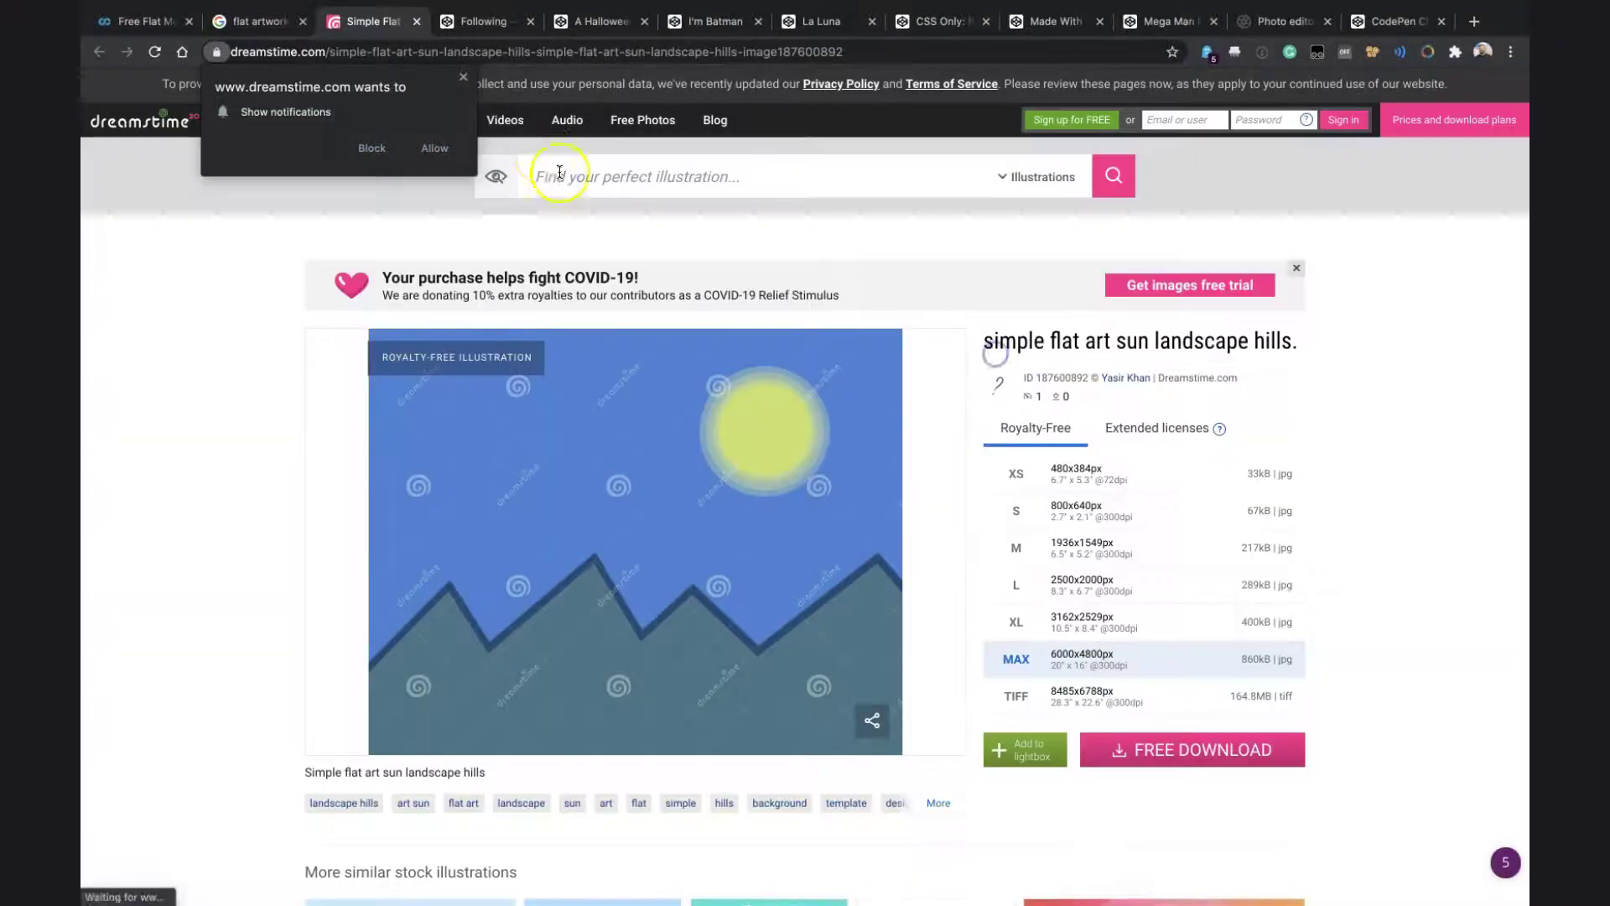
left_click(468, 80)
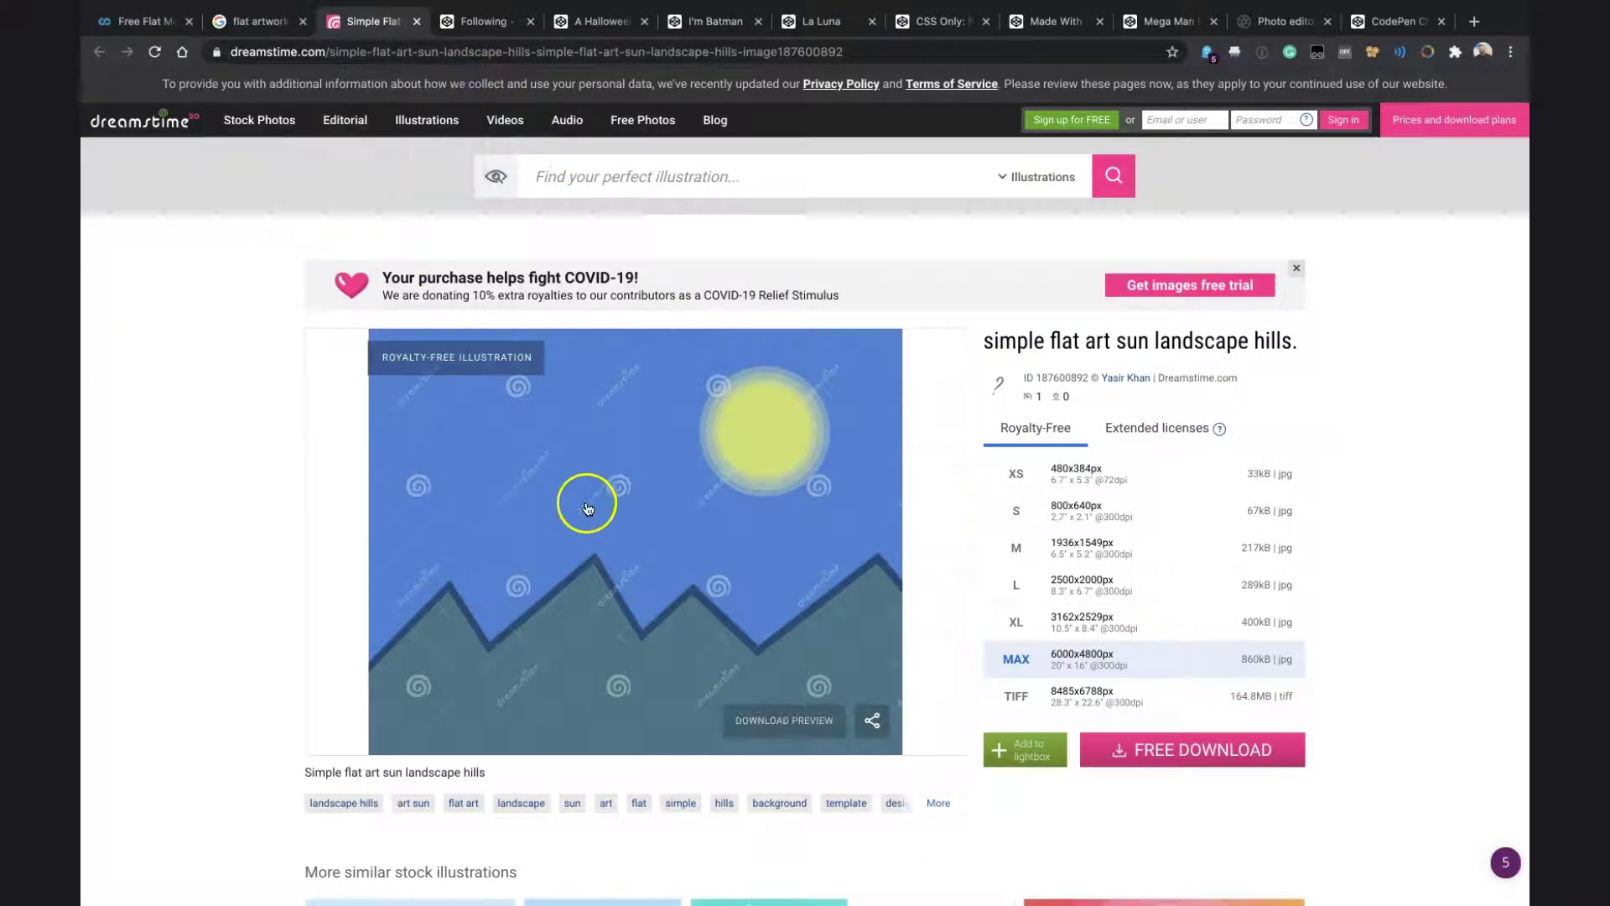
left_click(274, 19)
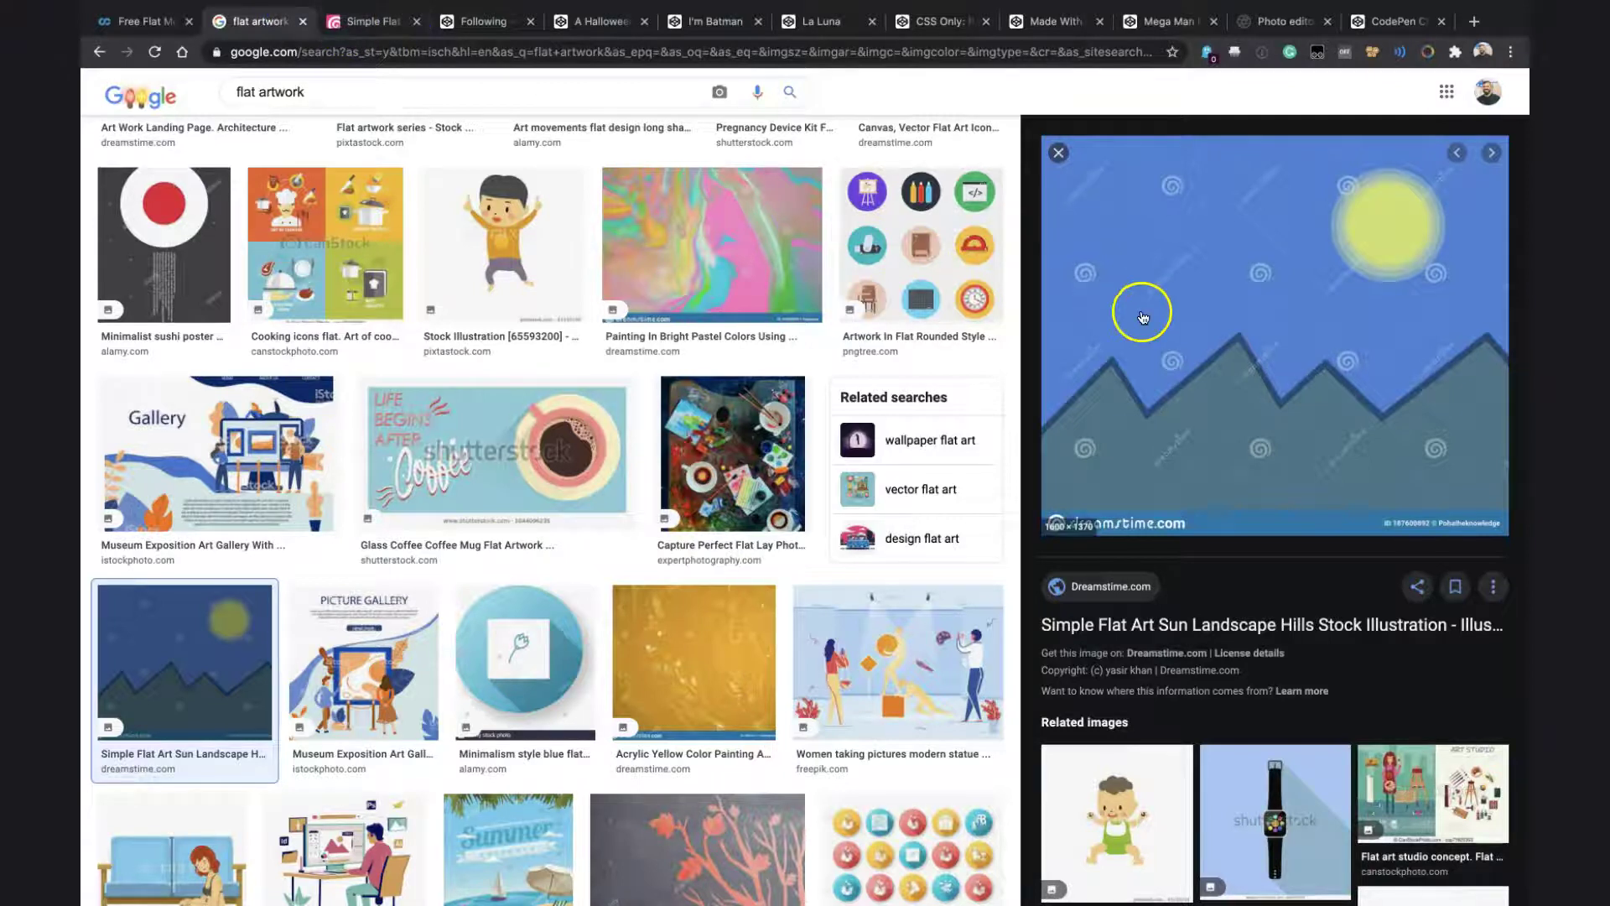
left_click(142, 26)
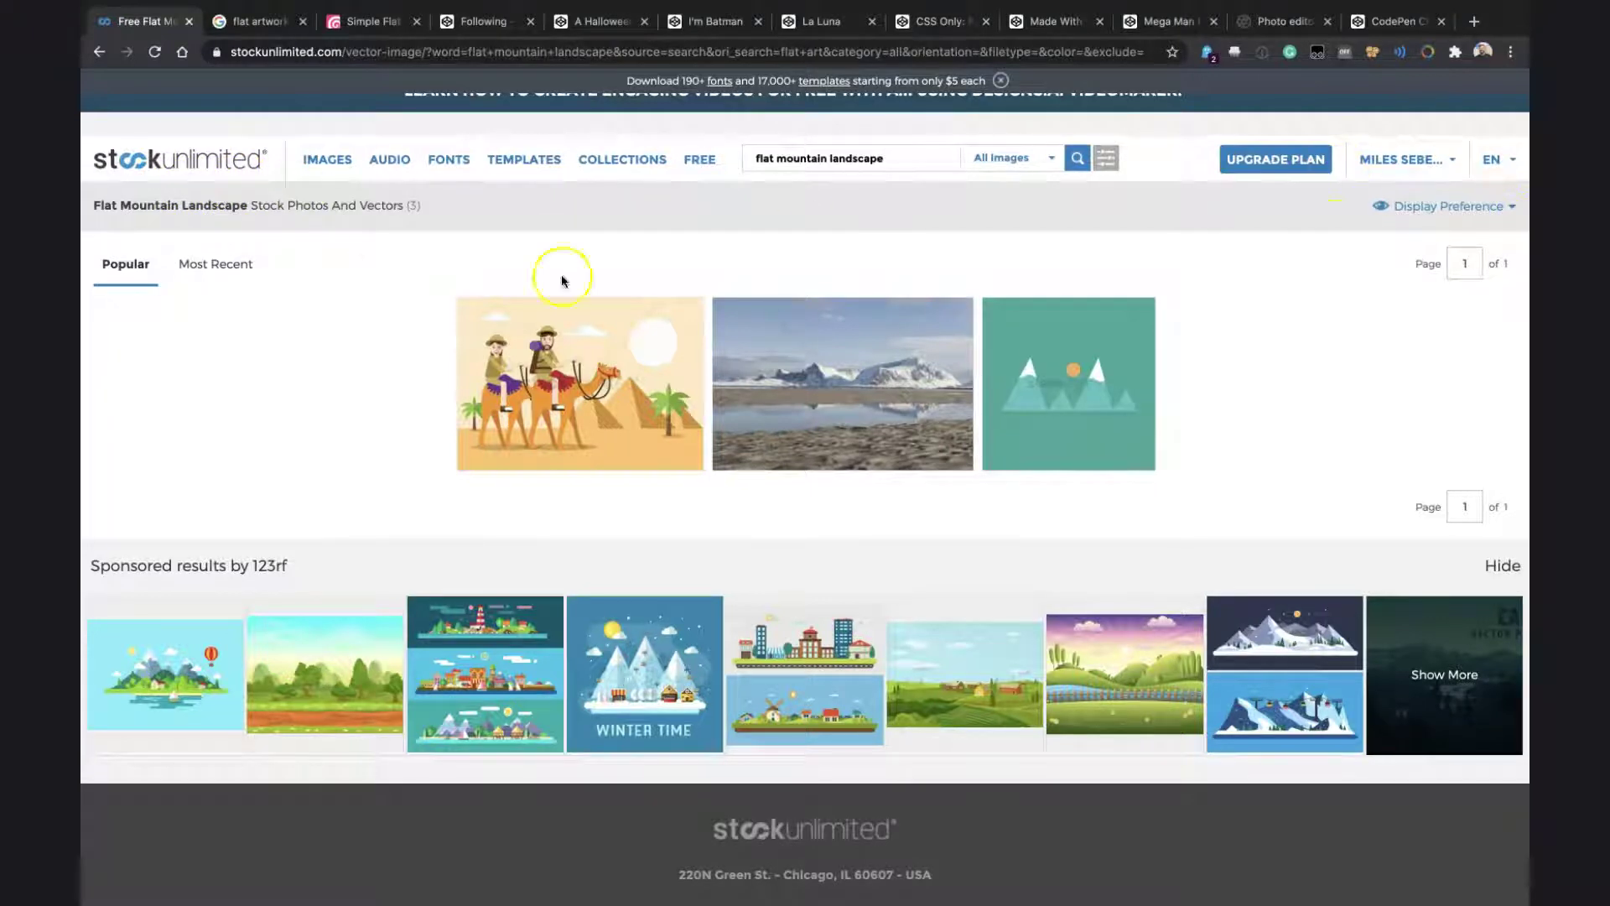
mouse_move(1068, 383)
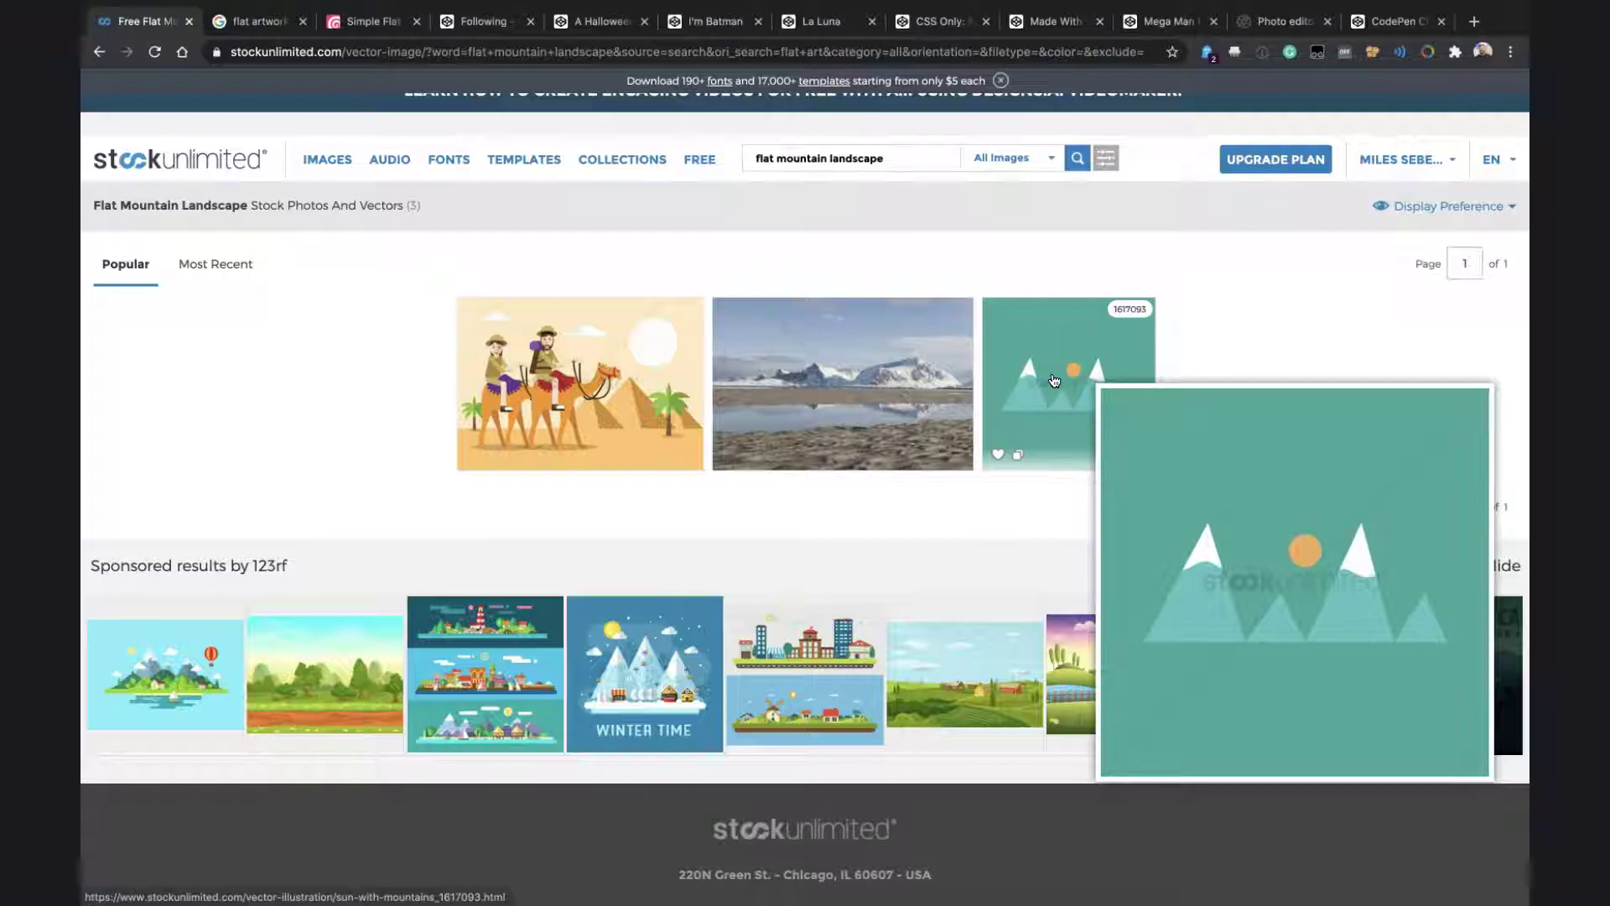
Download StockUnlimited's Sun with mountains vector as a JPG, then go to Pixlr
left_click(1053, 378)
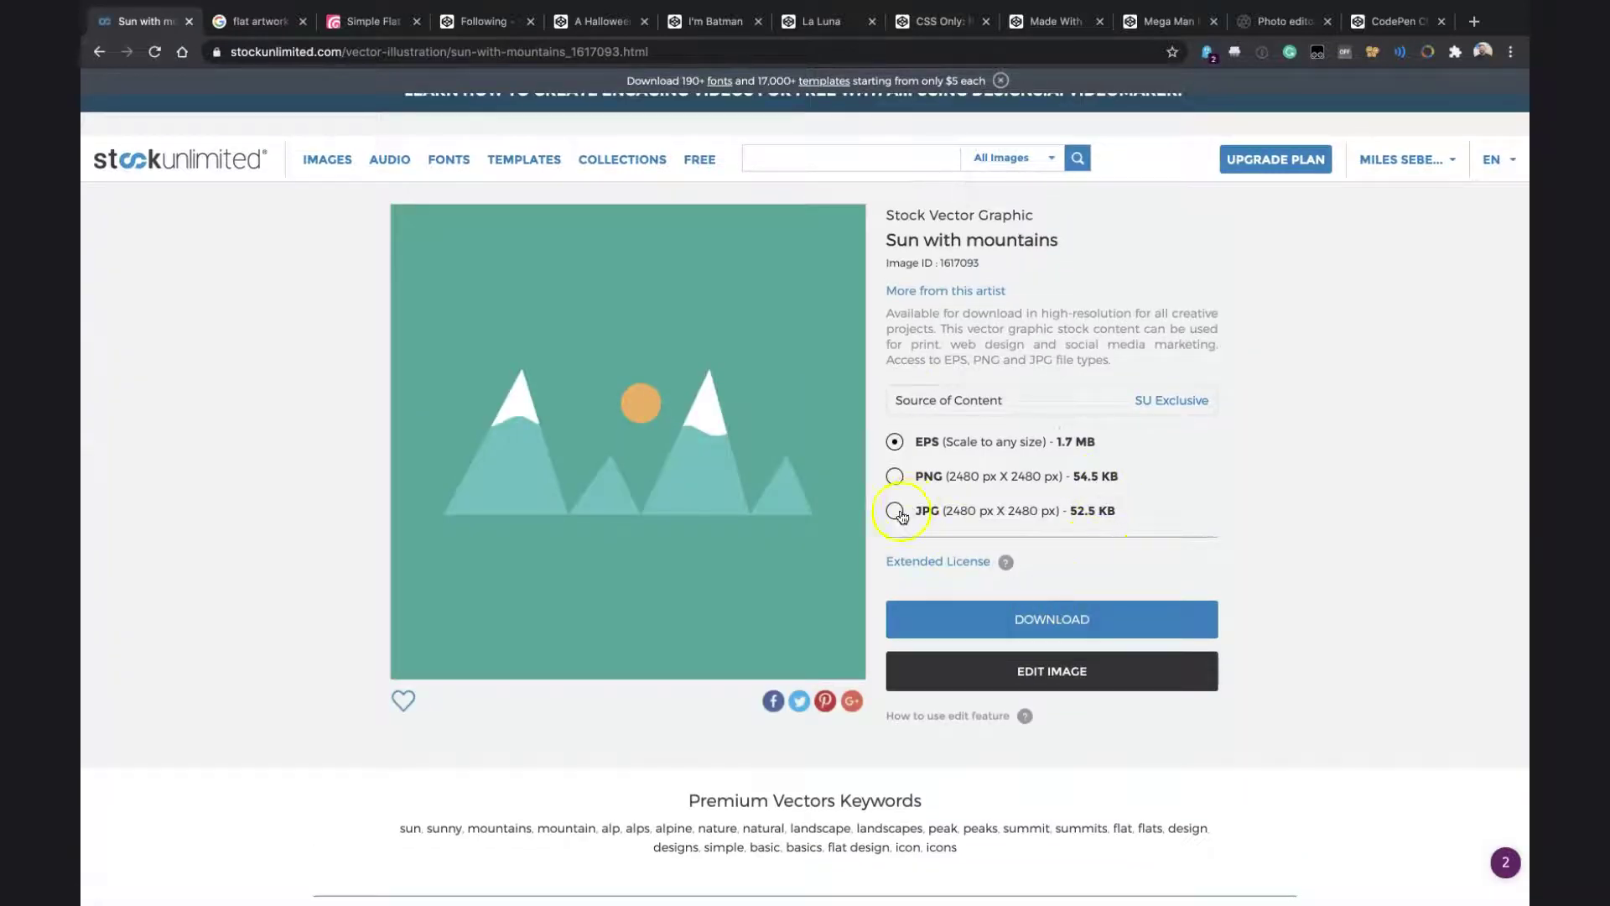
left_click(896, 513)
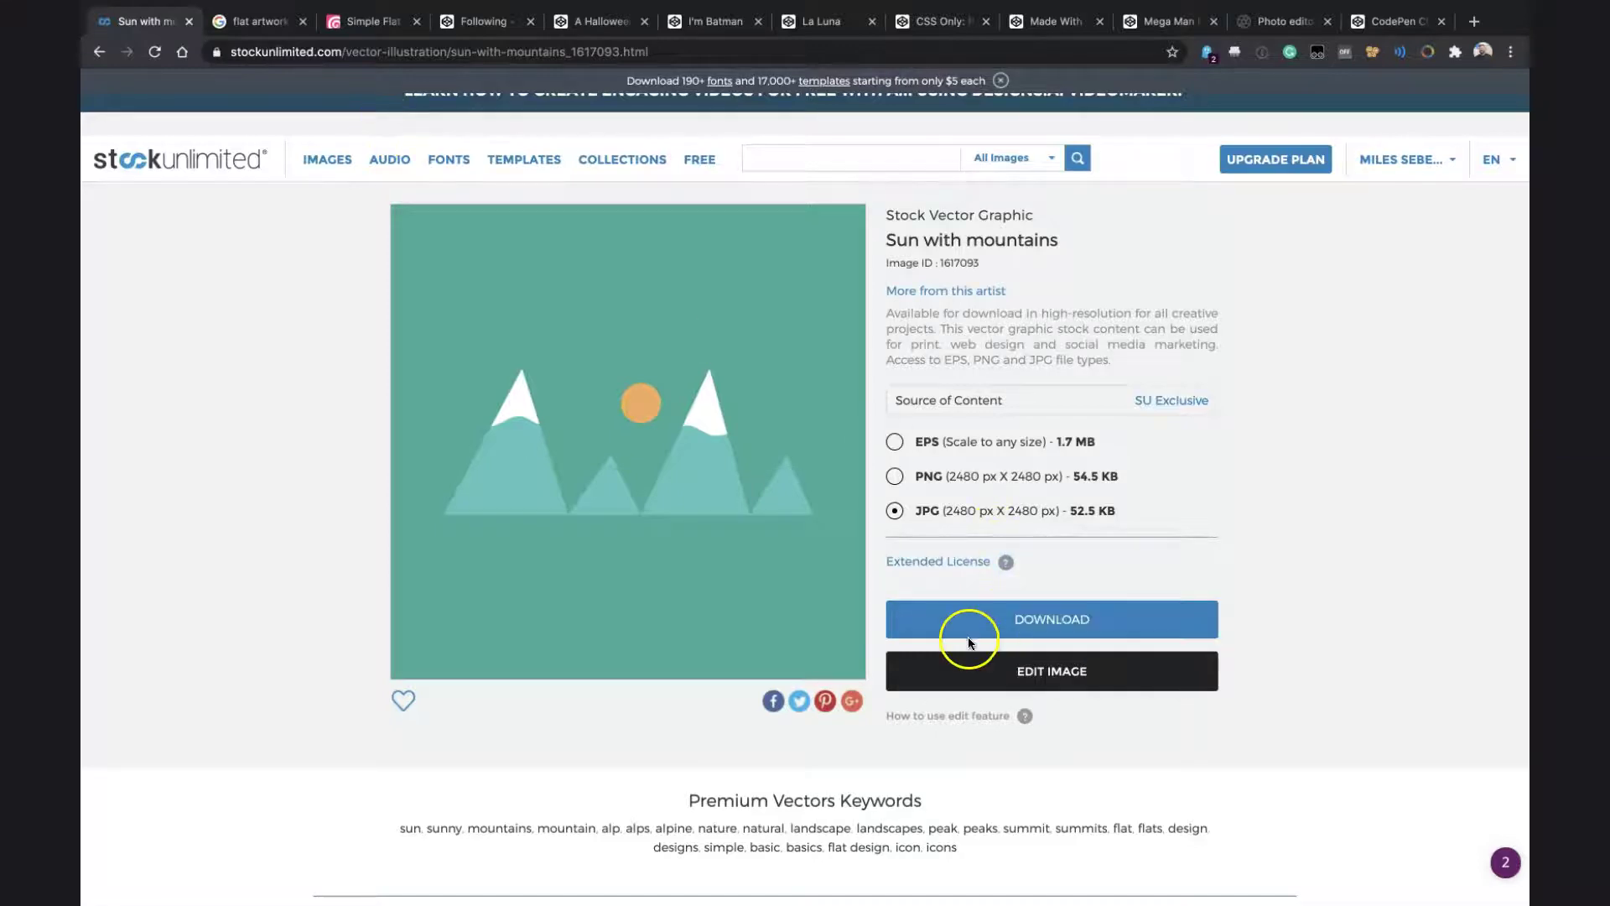
left_click(964, 628)
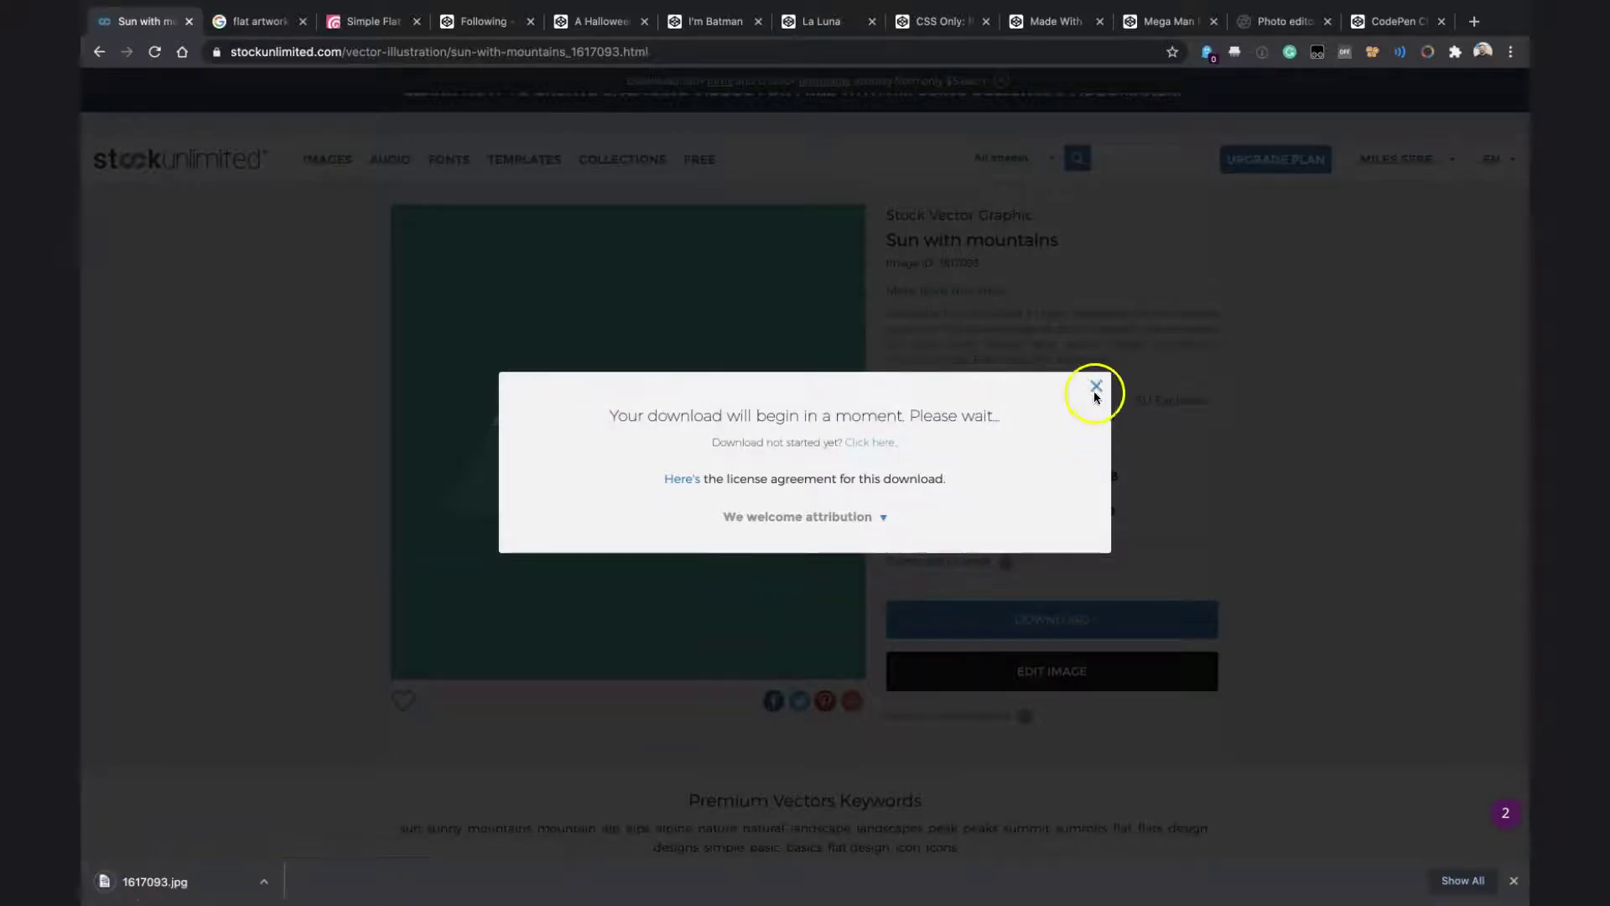
left_click(1095, 388)
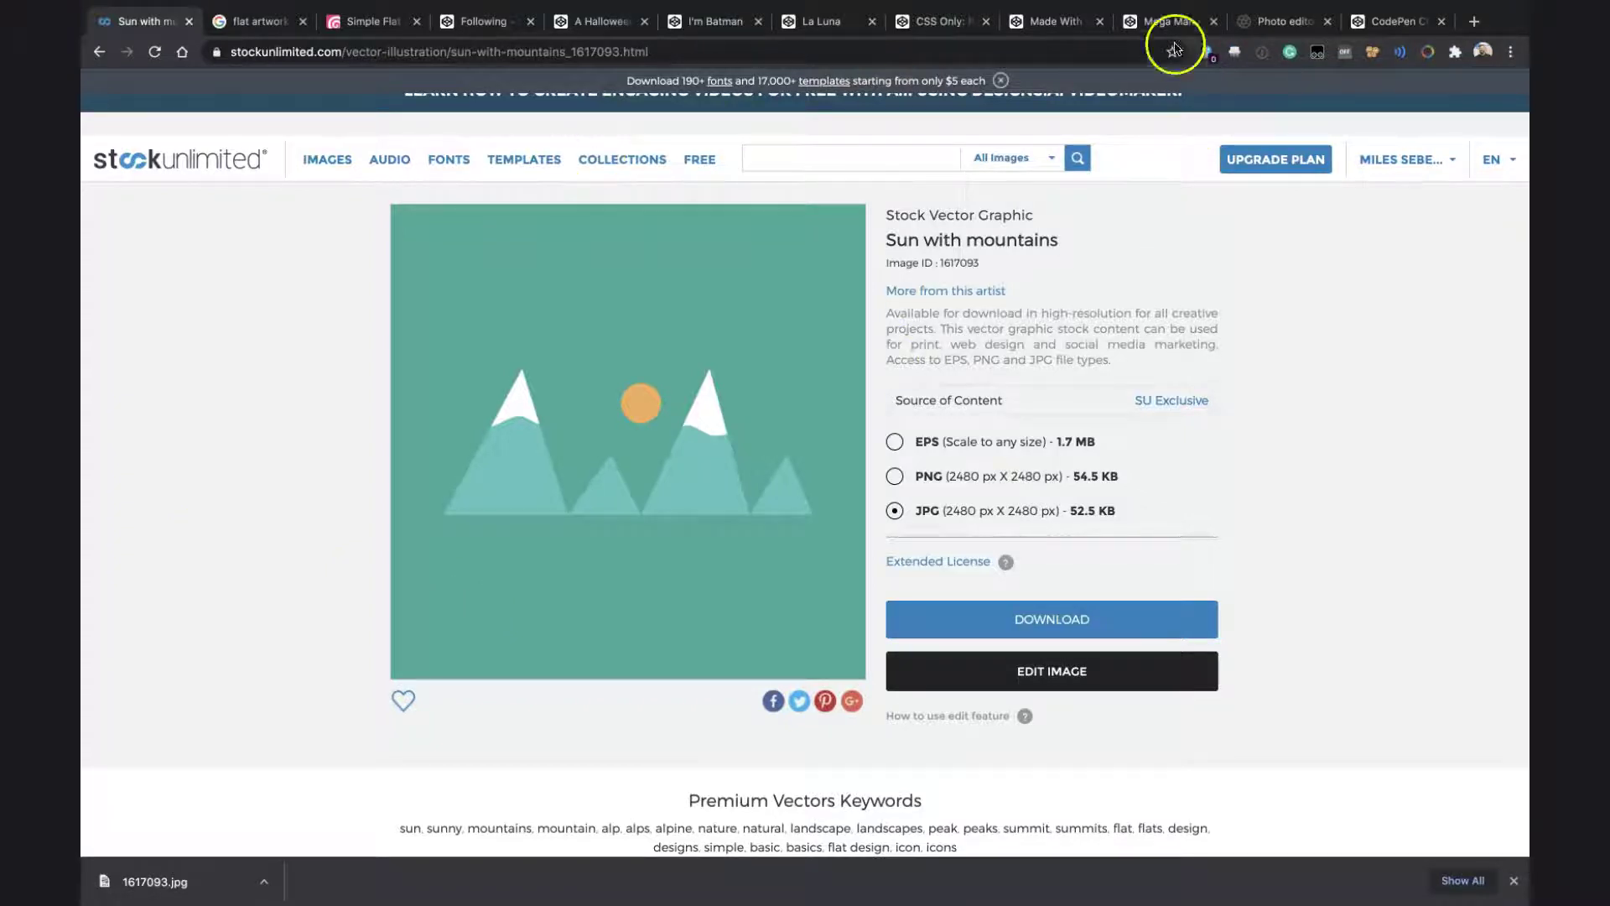
left_click(1271, 22)
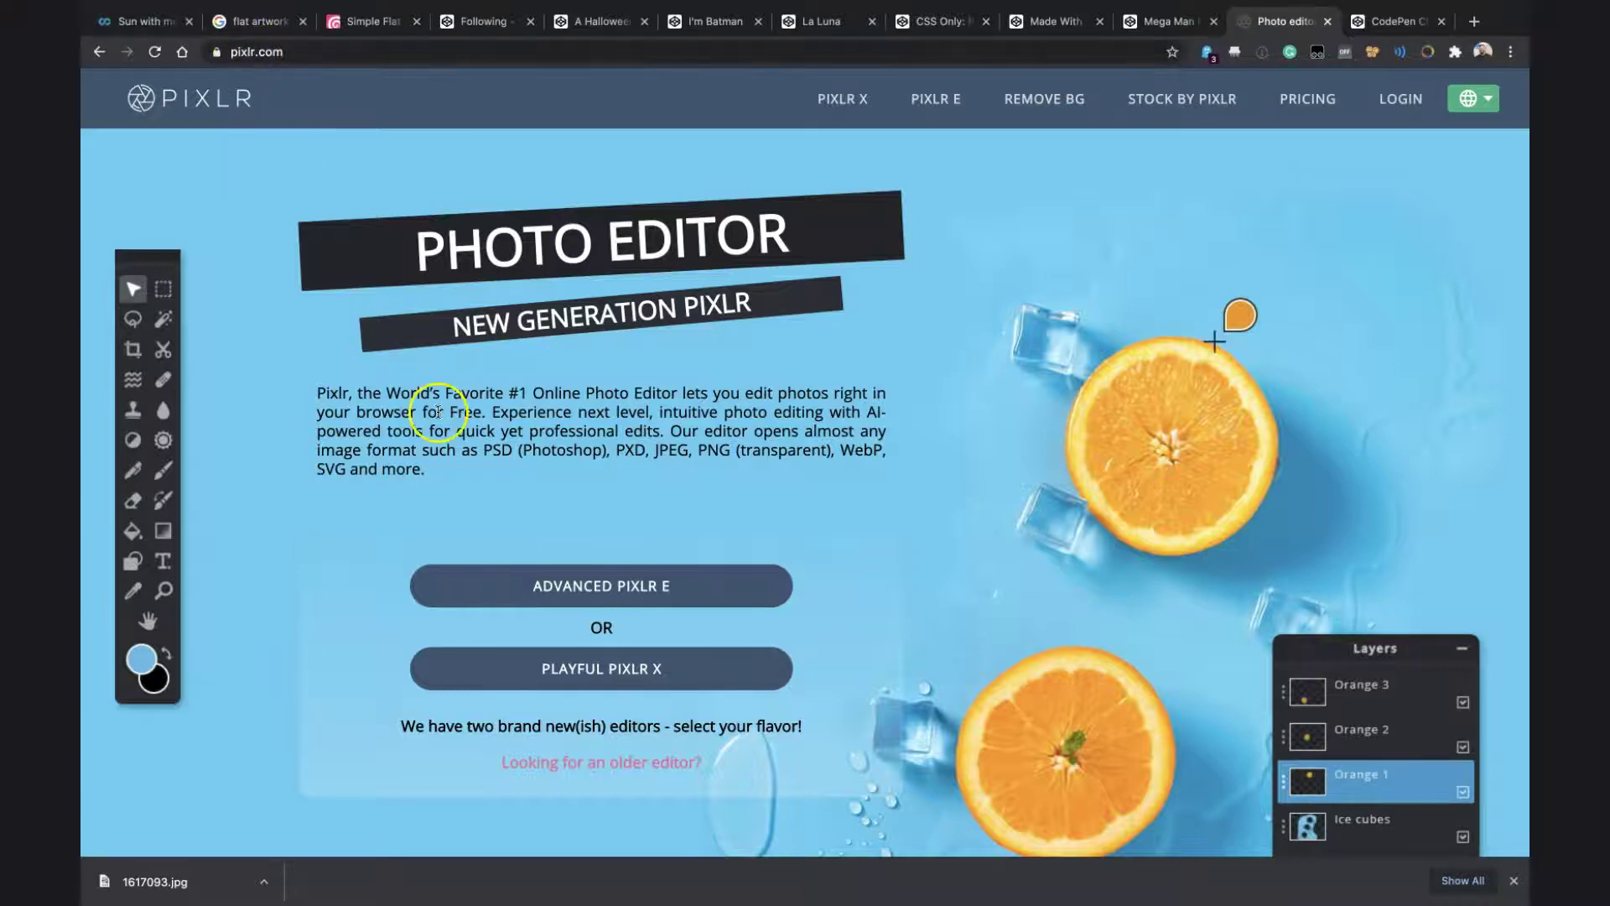
scroll(438, 410, "down", 1)
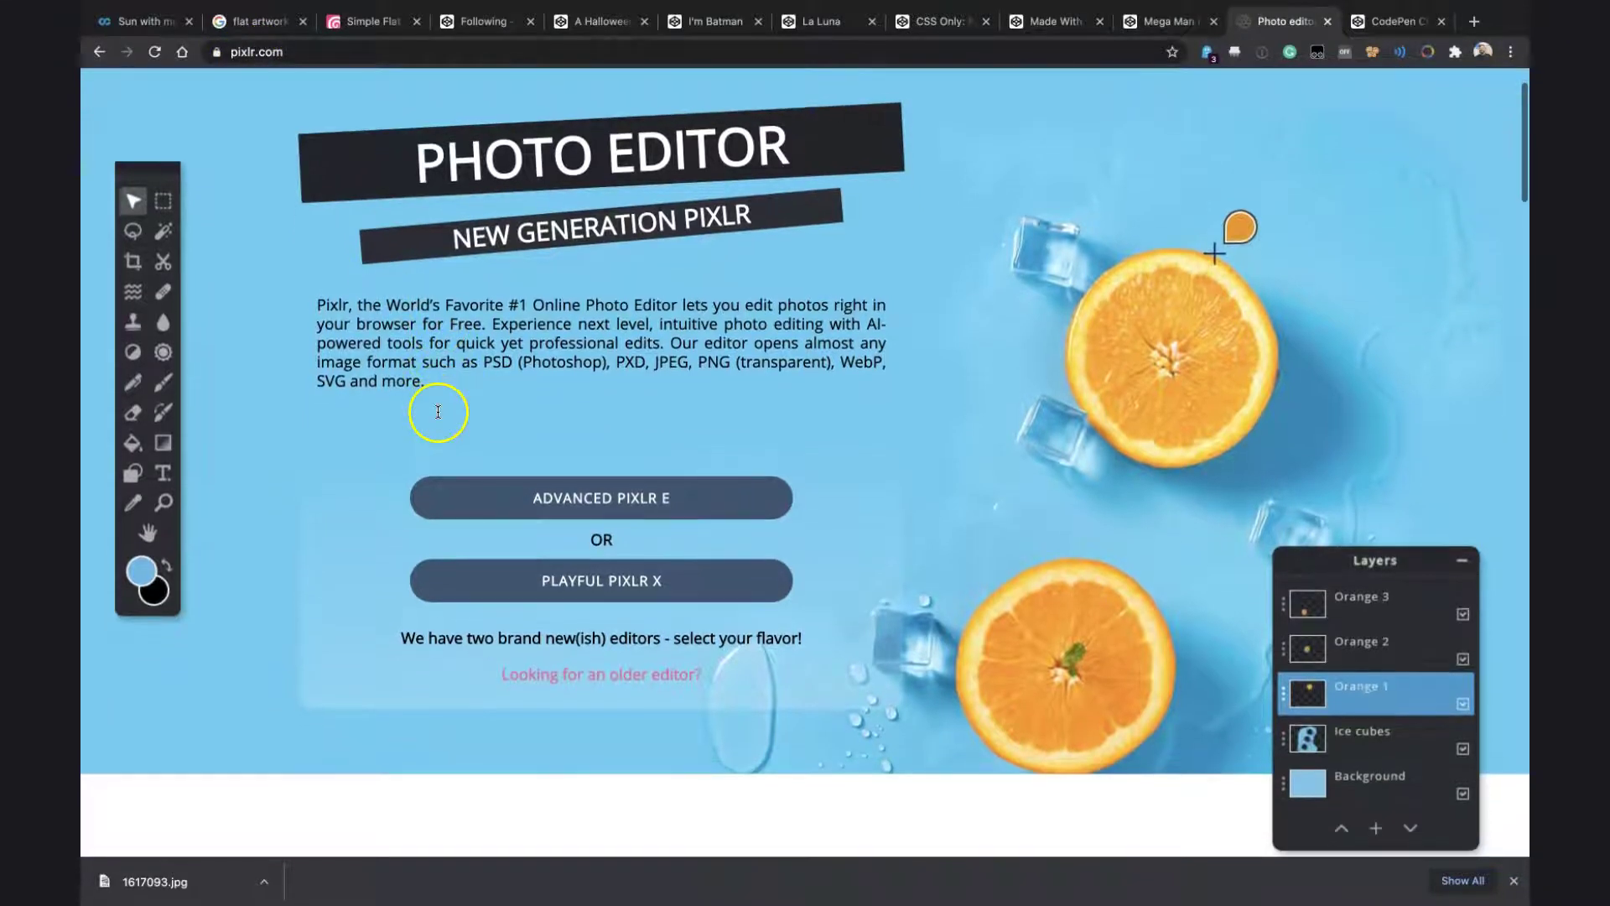
Launch Pixlr E and open 1617093.jpg from the Downloads folder
left_click(501, 495)
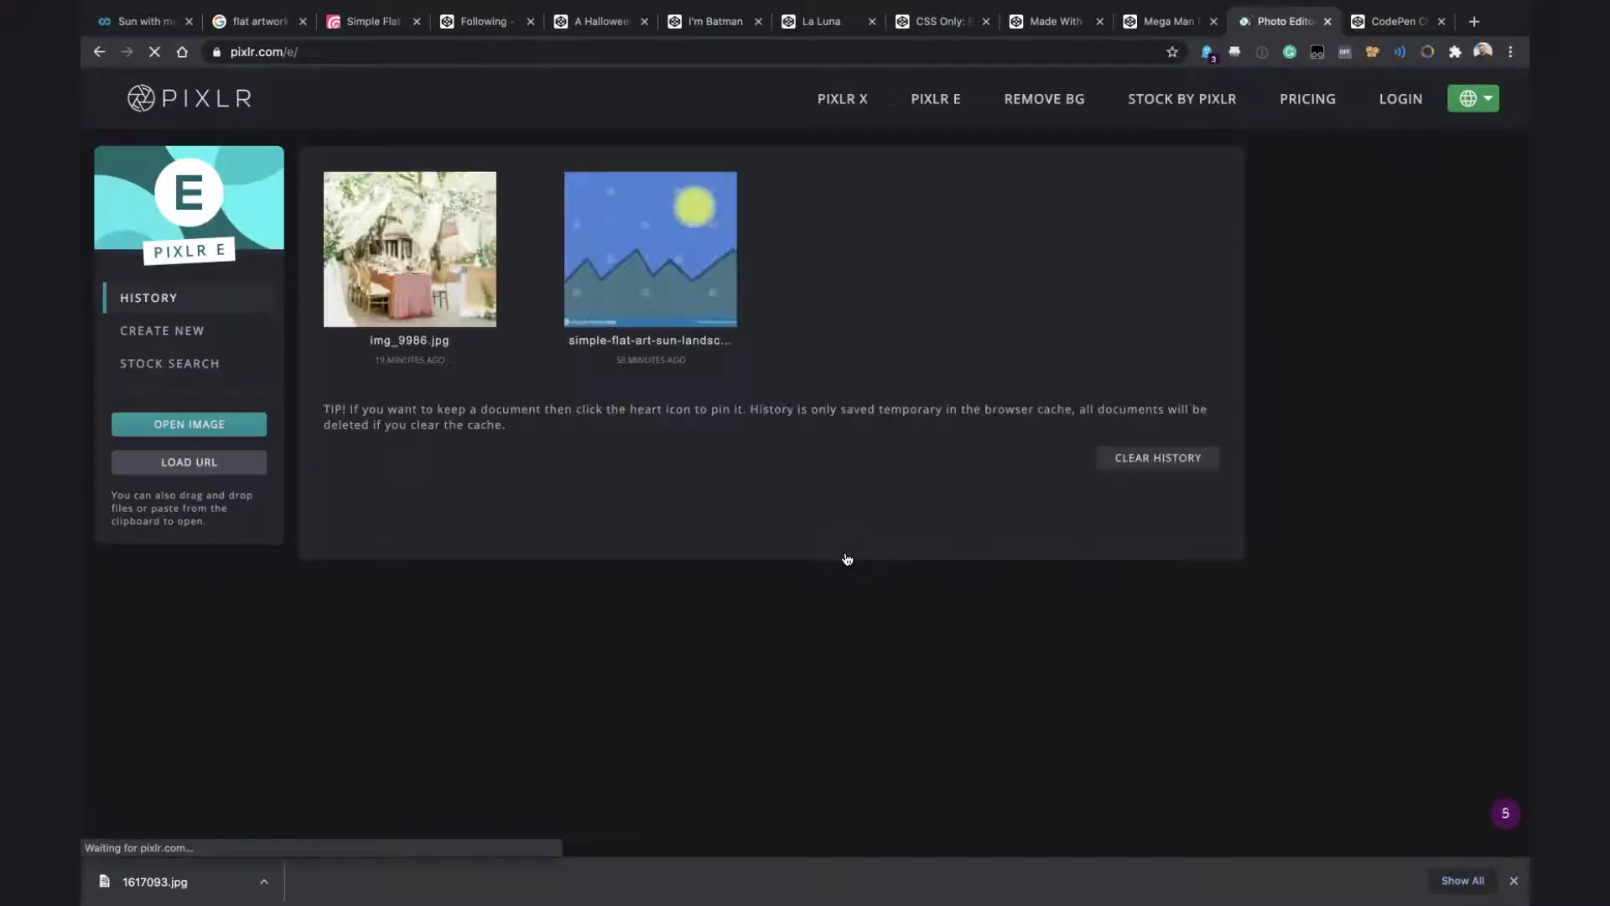
left_click(167, 429)
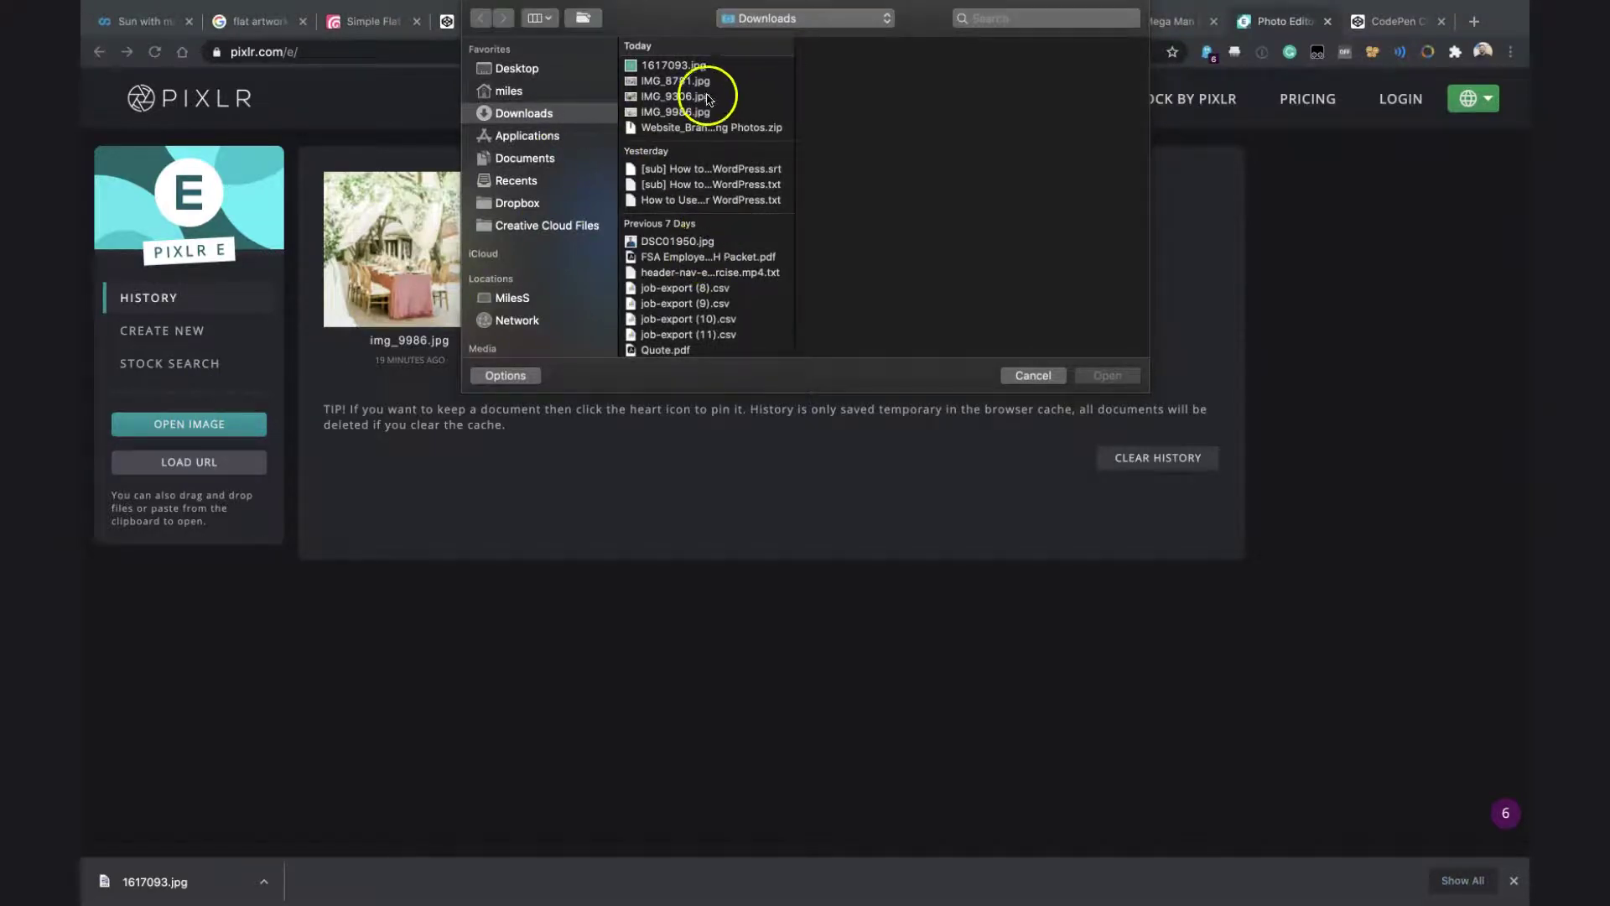
left_click(680, 66)
double_click(687, 72)
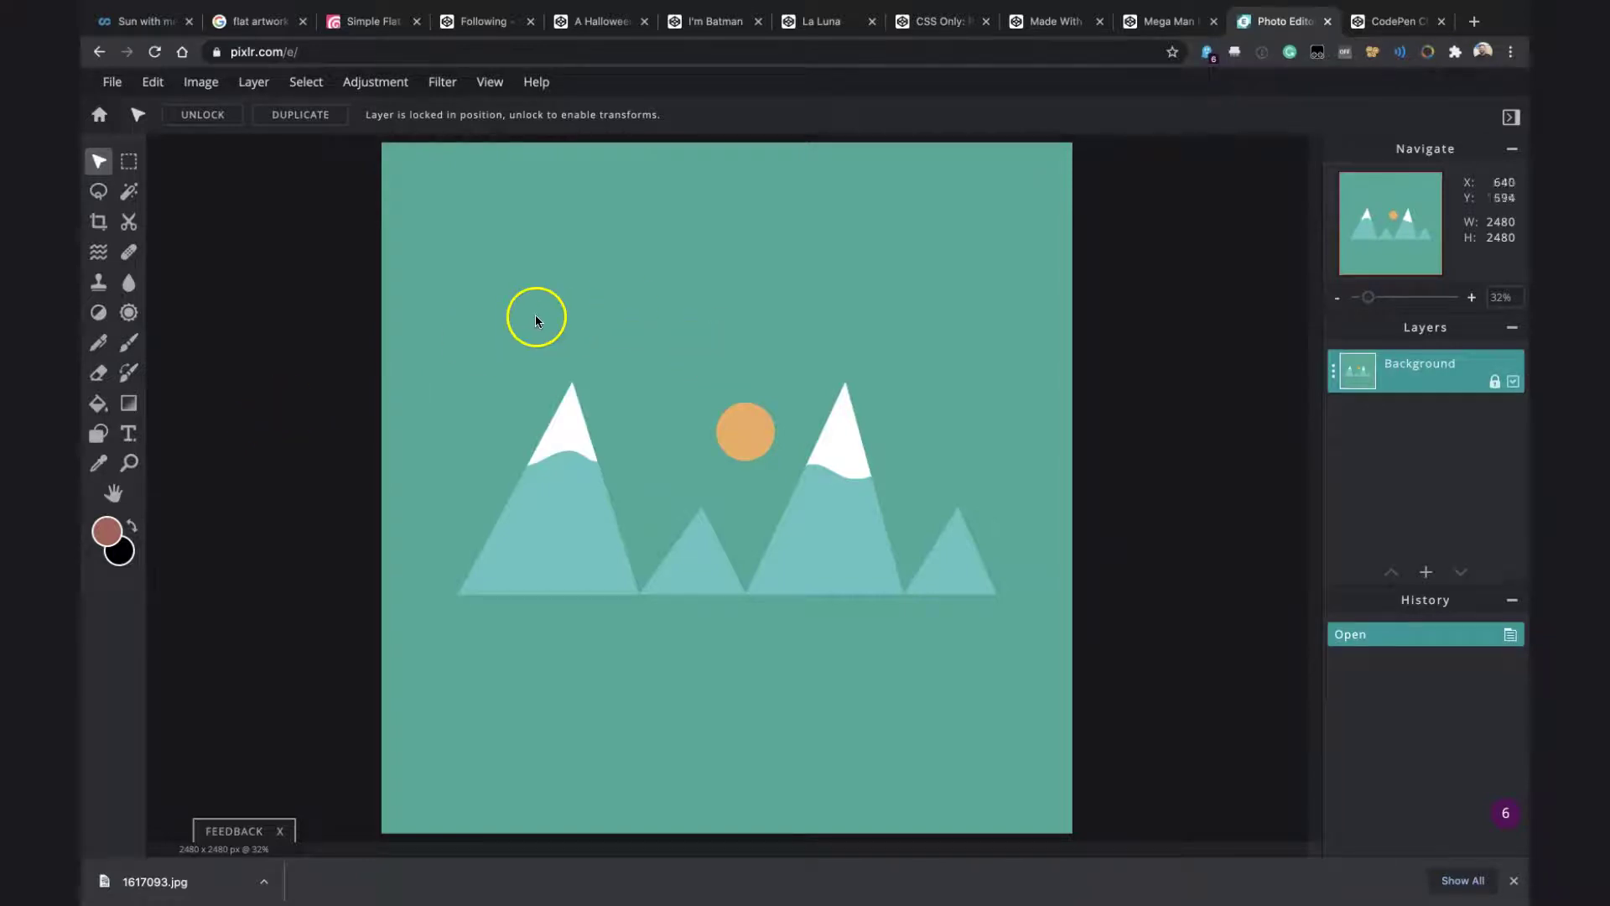
Sample the background teal, snow white, sun orange and mountain teal with the Color Picker
left_click(100, 464)
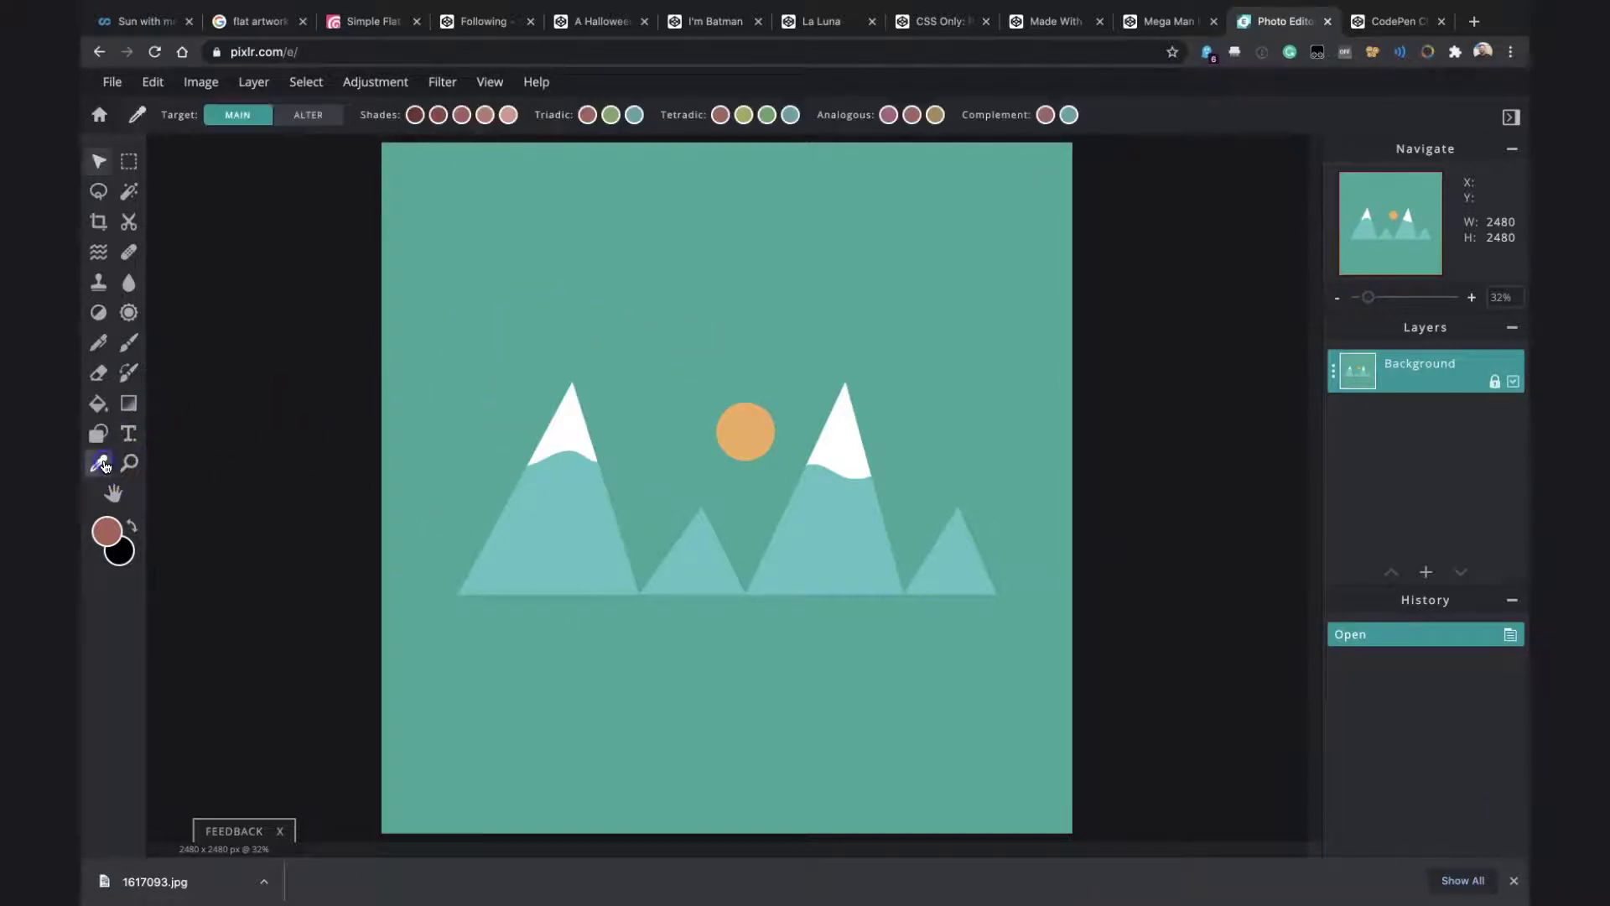
left_click(602, 239)
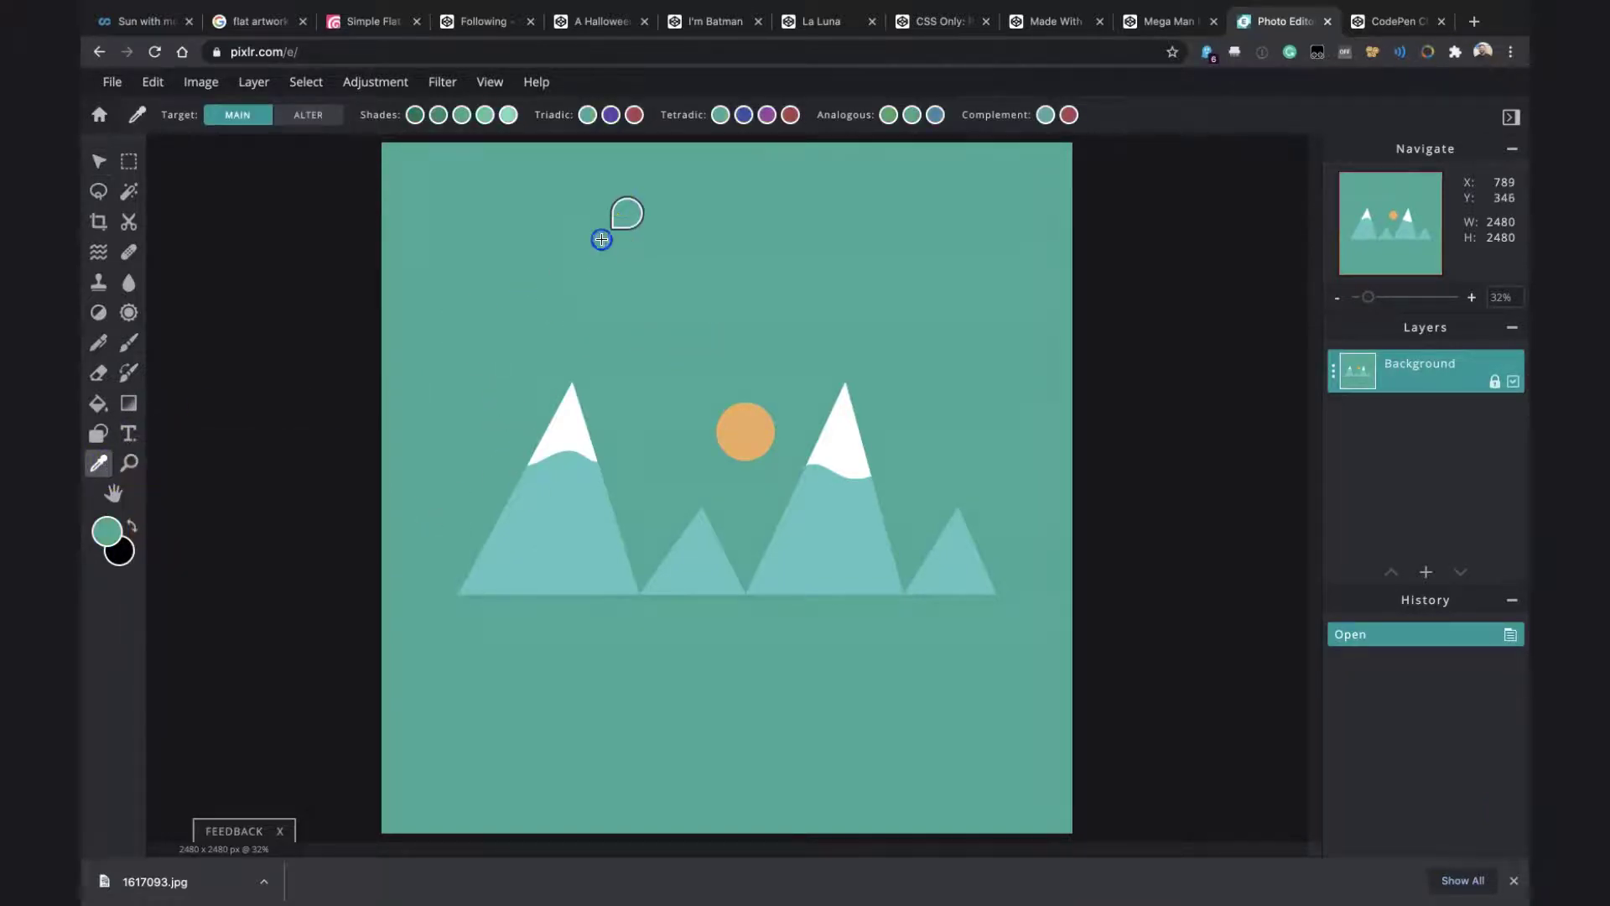
left_click(575, 410)
left_click(733, 427)
left_click(693, 572)
left_click(744, 430)
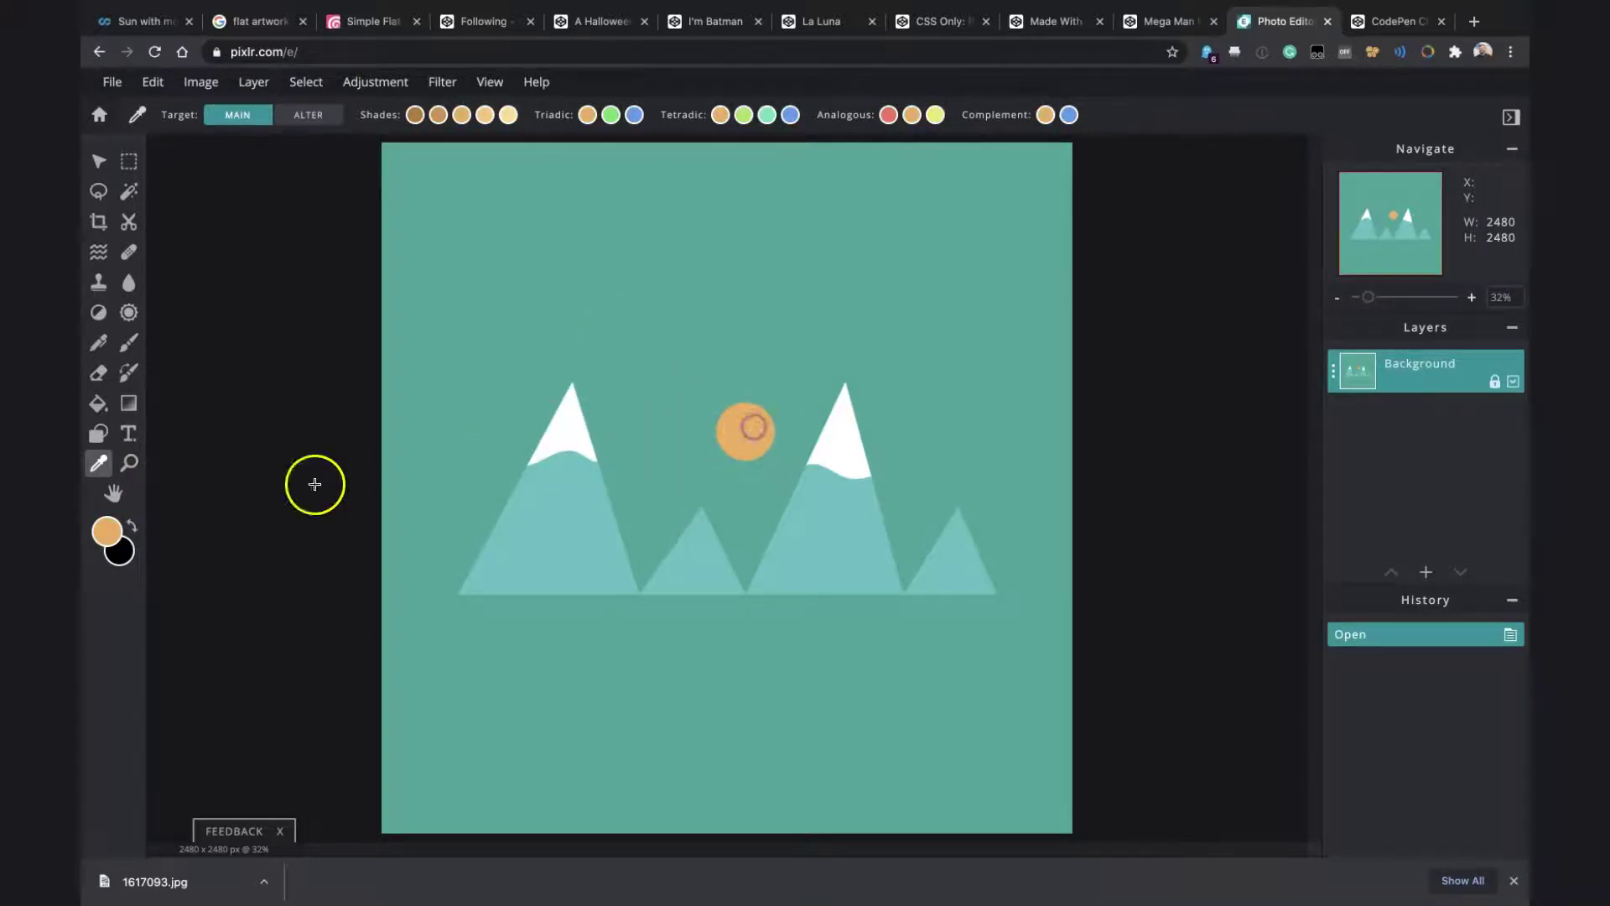
left_click(1513, 880)
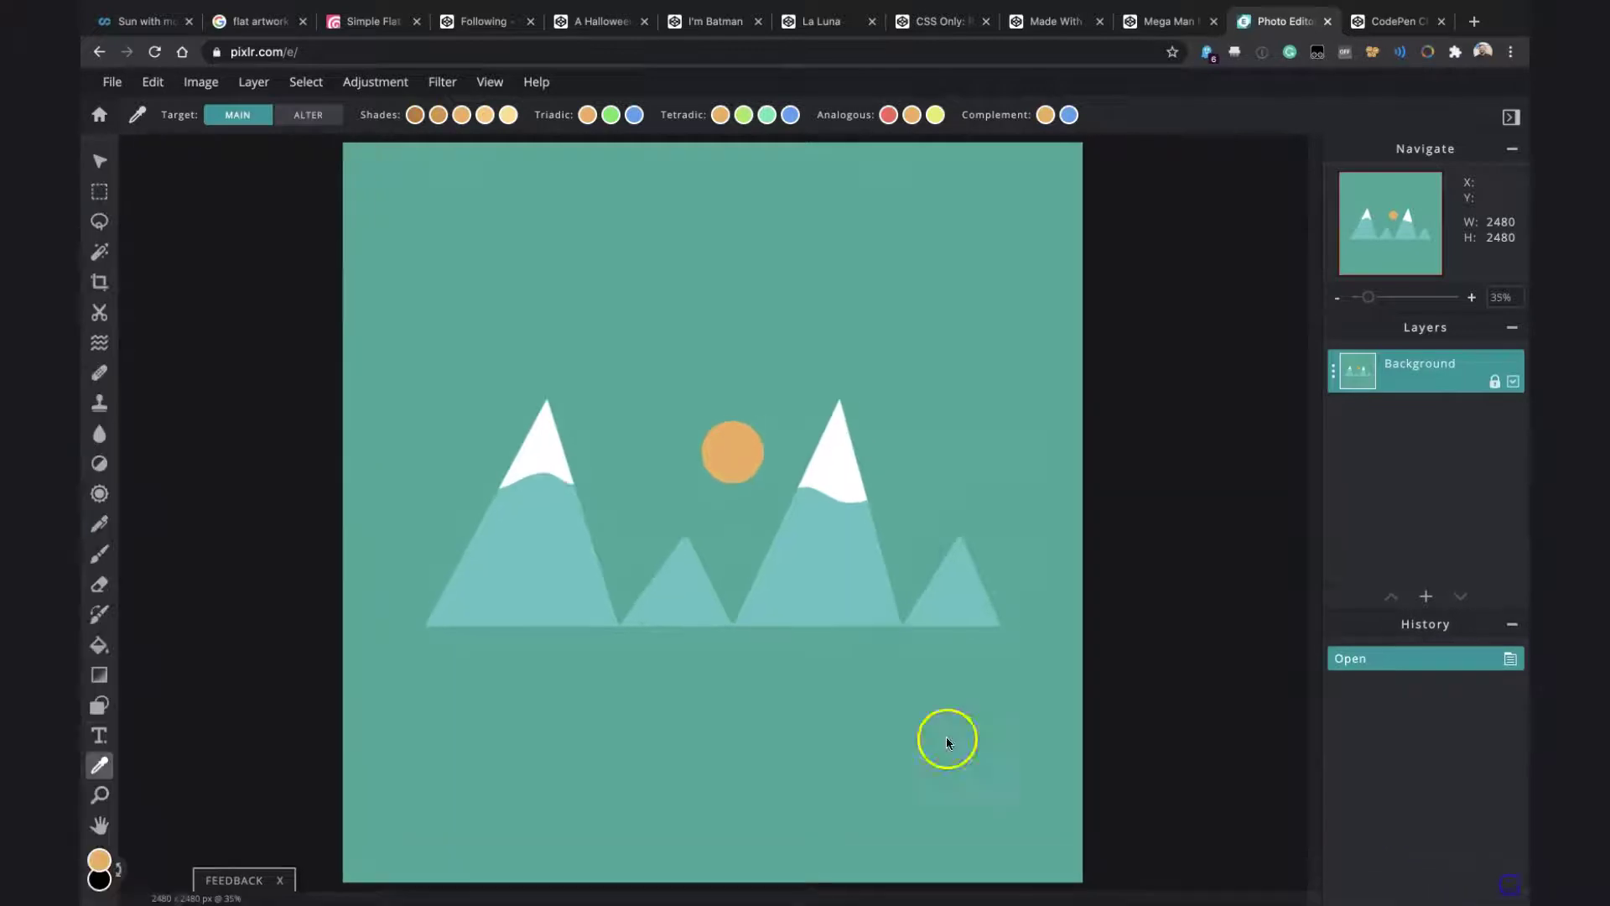
Resample the background teal and read its hex value, #3CAB98
left_click(100, 863)
left_click(406, 532)
left_click(530, 523)
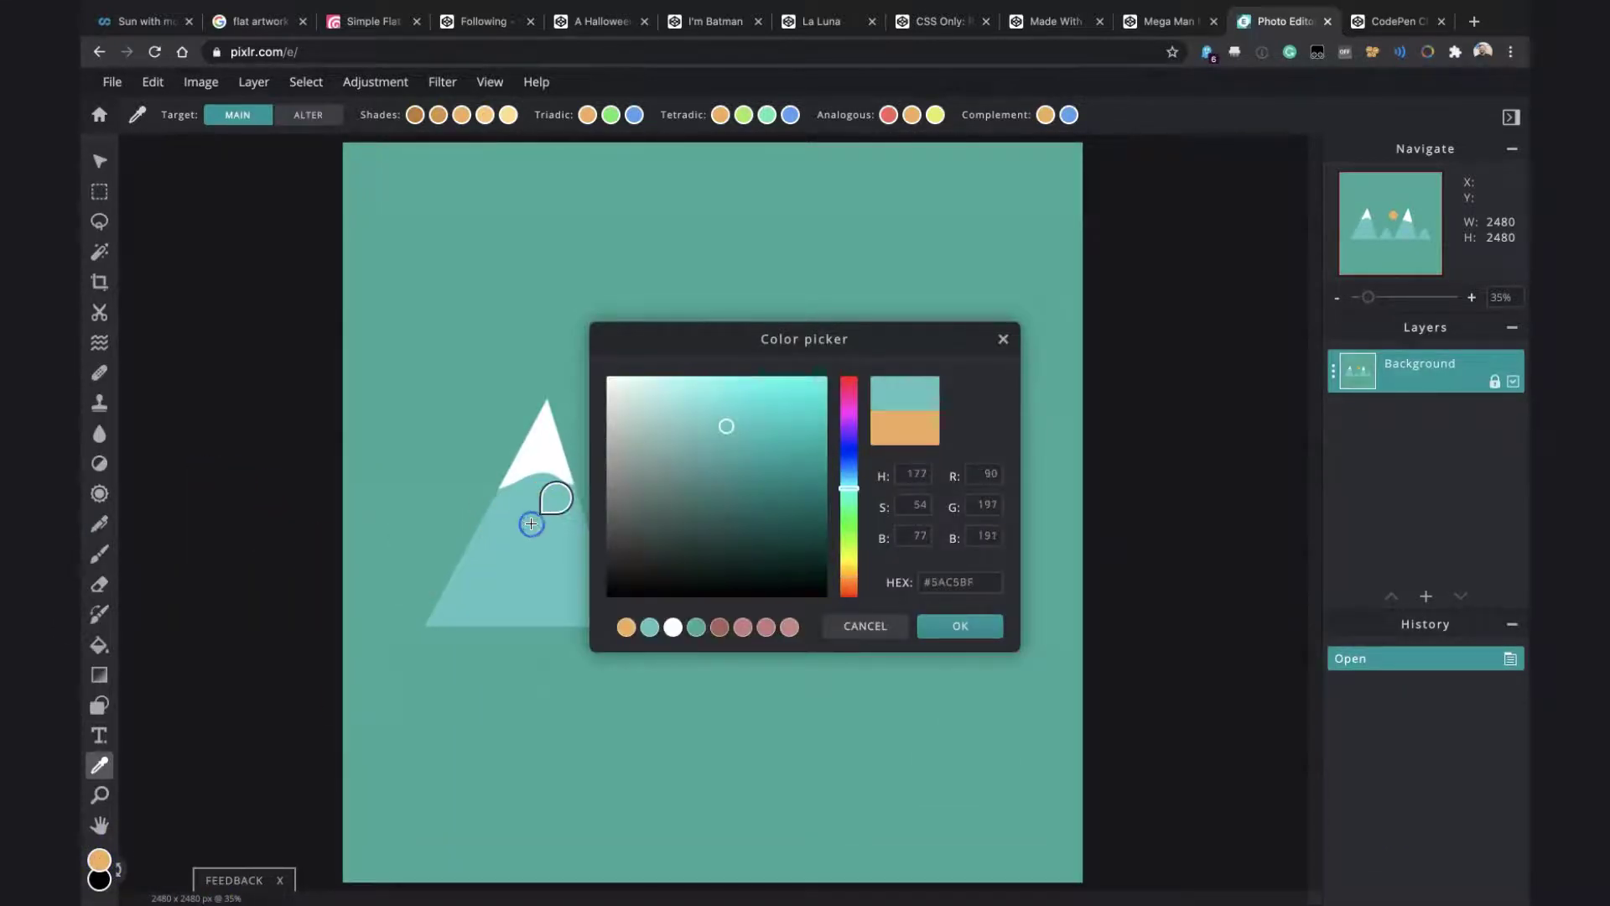
left_click(1004, 342)
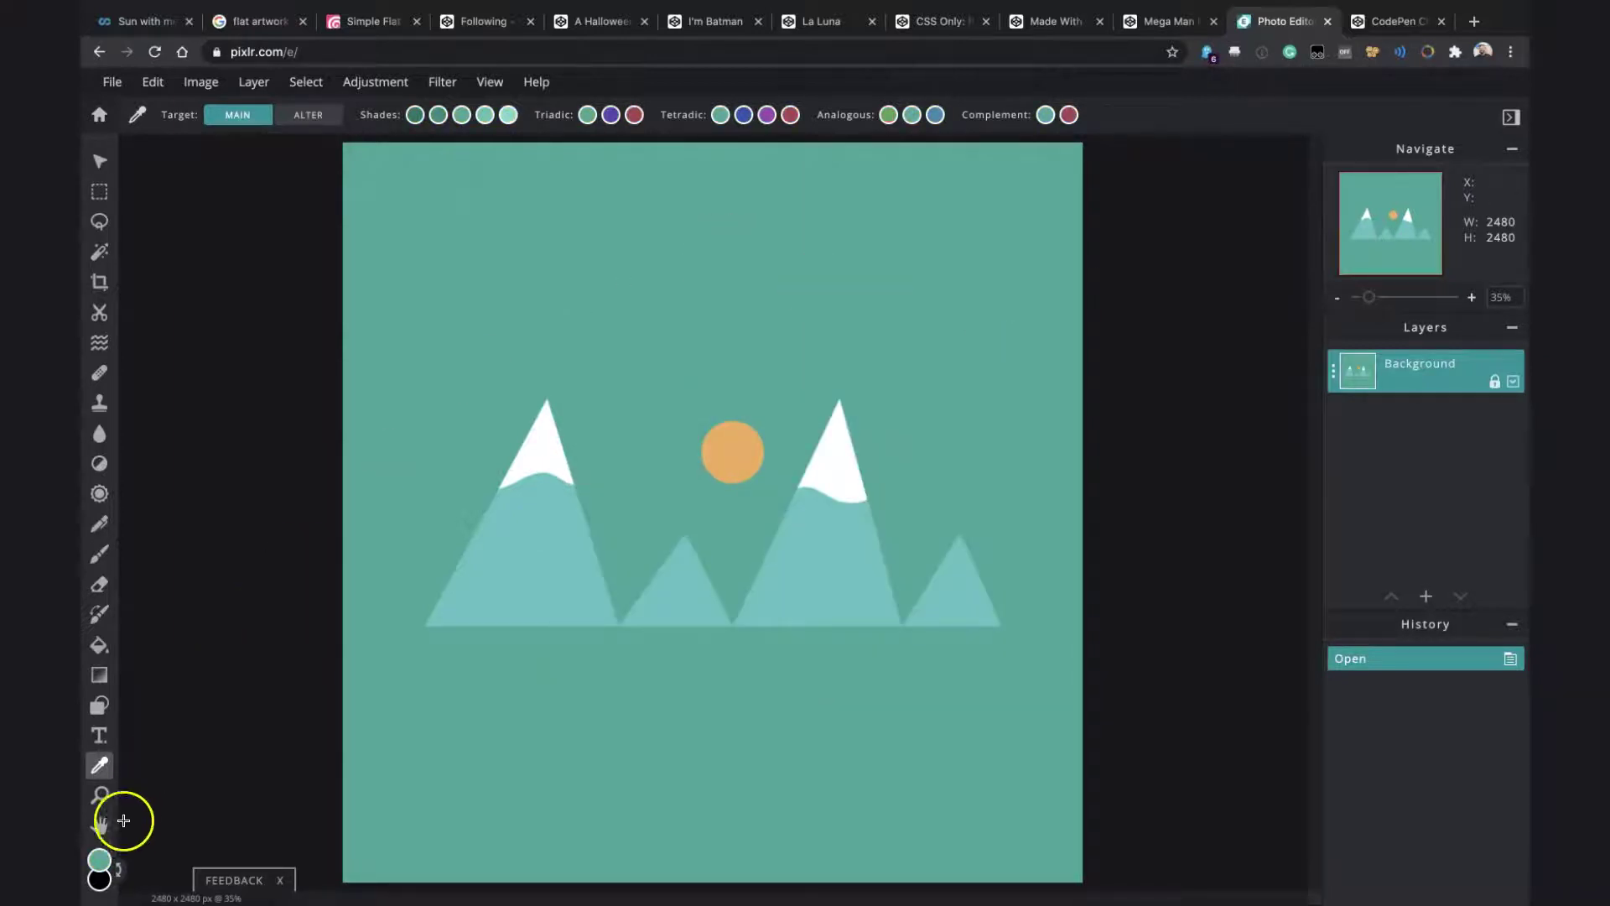
left_click(99, 864)
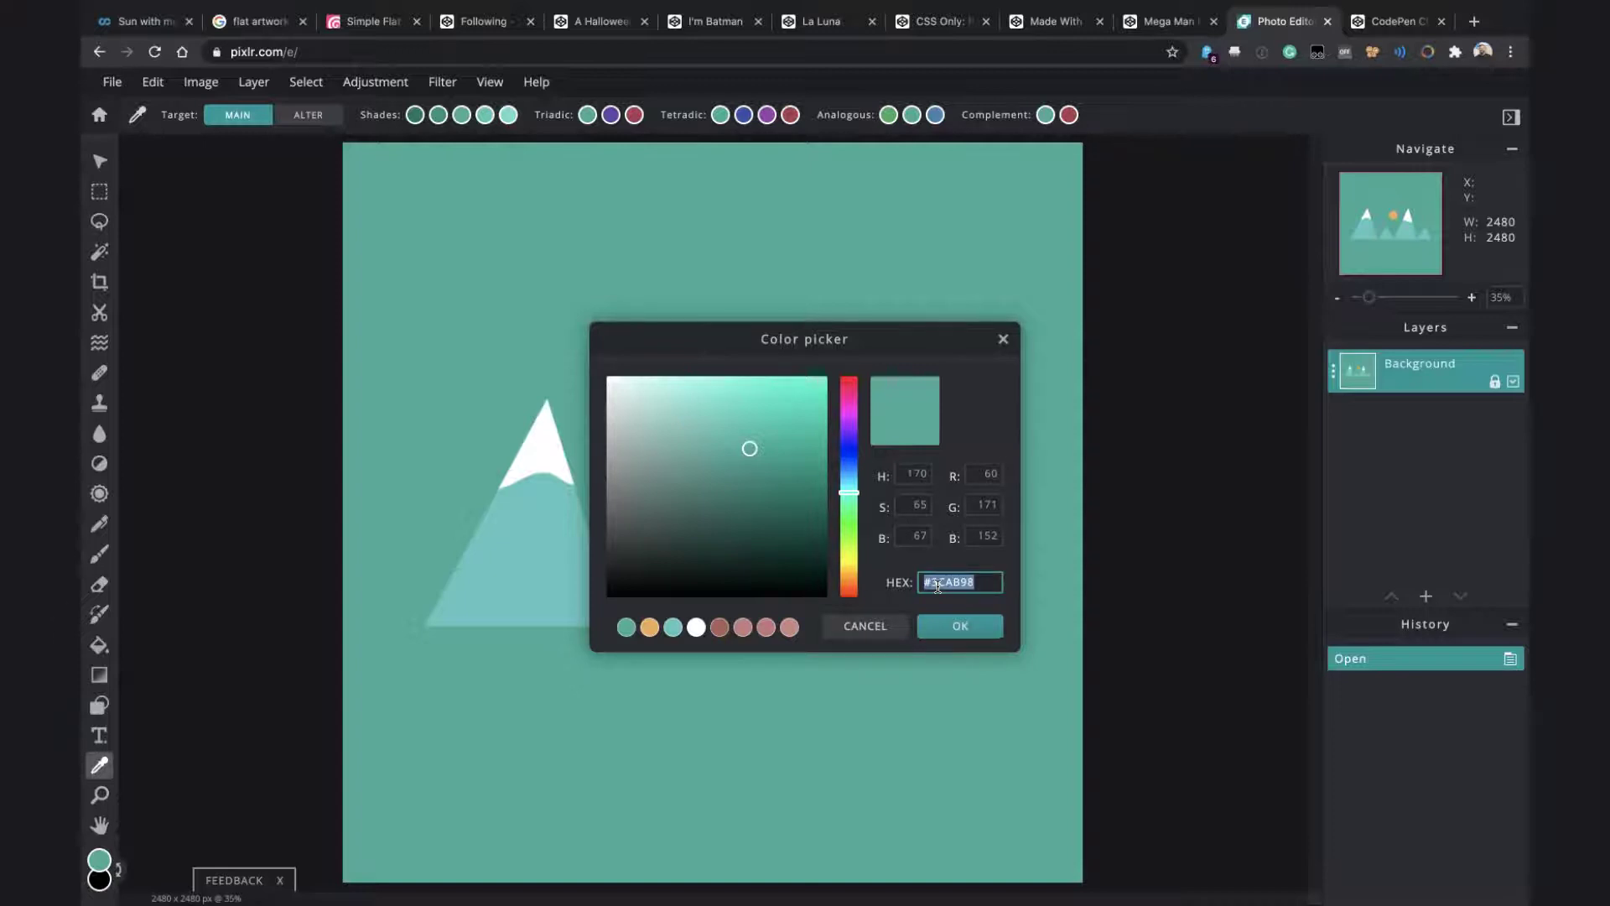
left_click(967, 635)
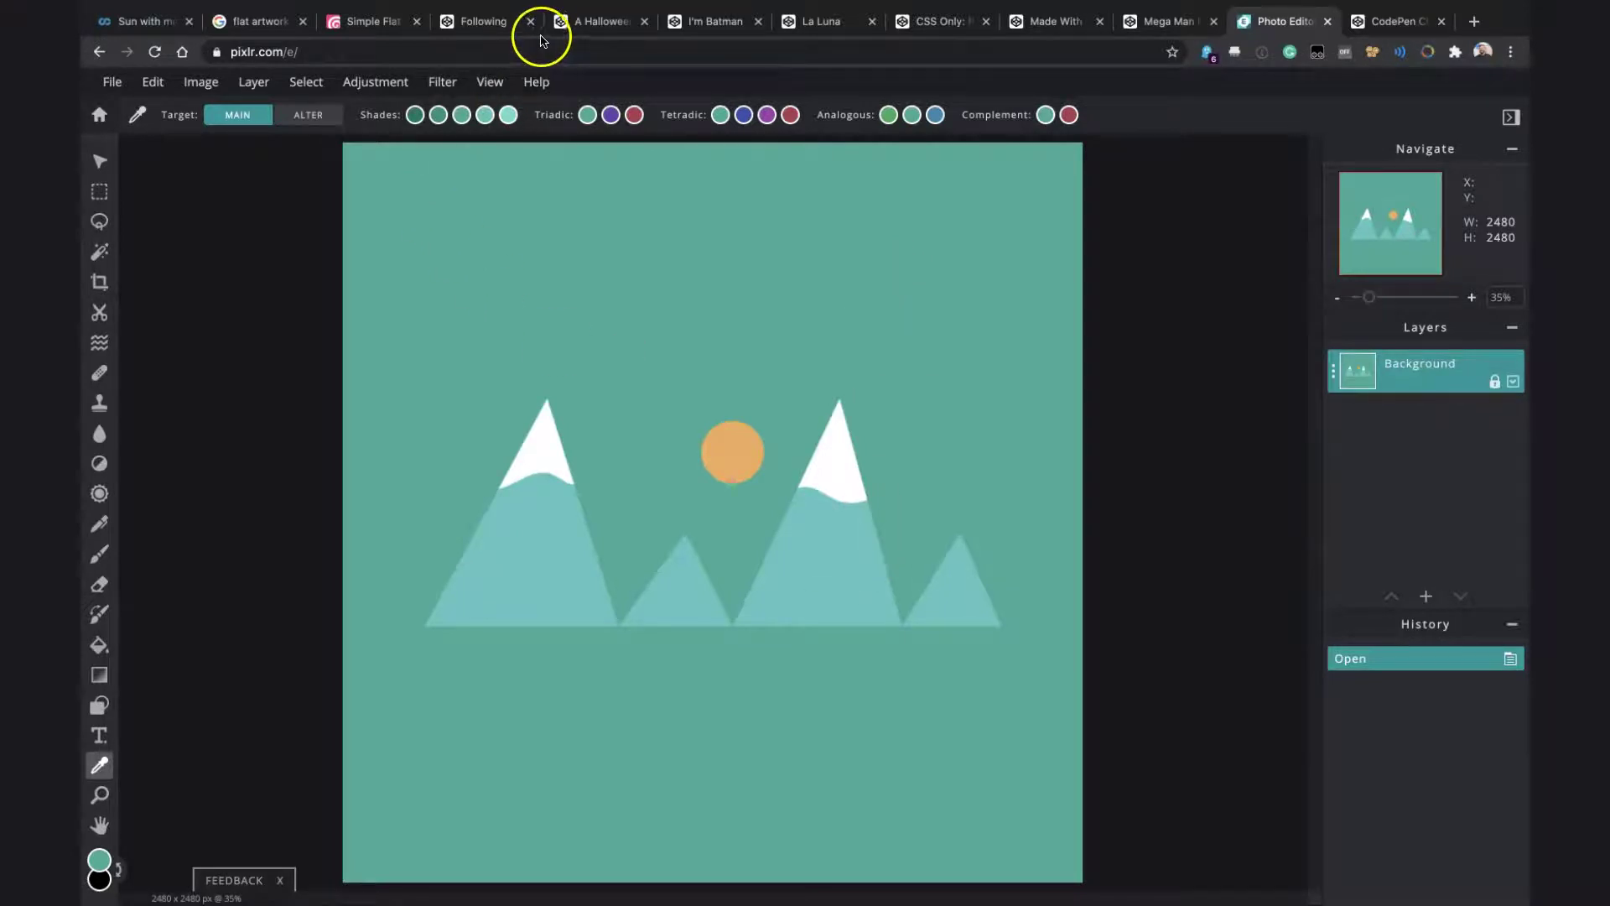
Flip through the Following, Halloween, Batman, La Luna and Rocket Ship tabs, closing Rocket Ship
left_click(500, 27)
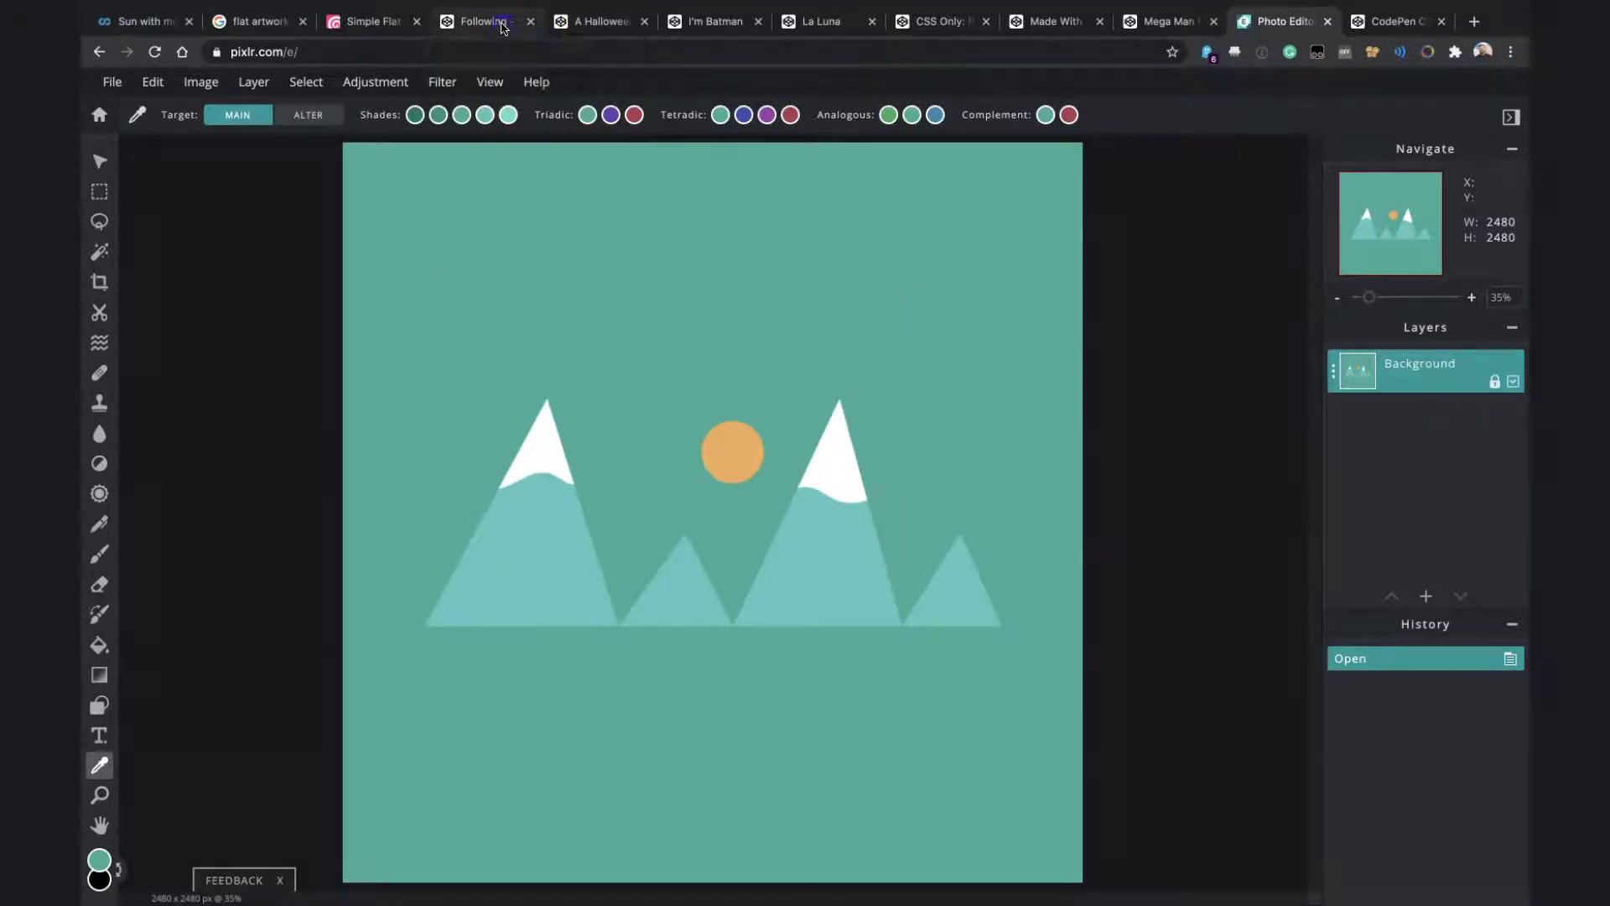
left_click(586, 25)
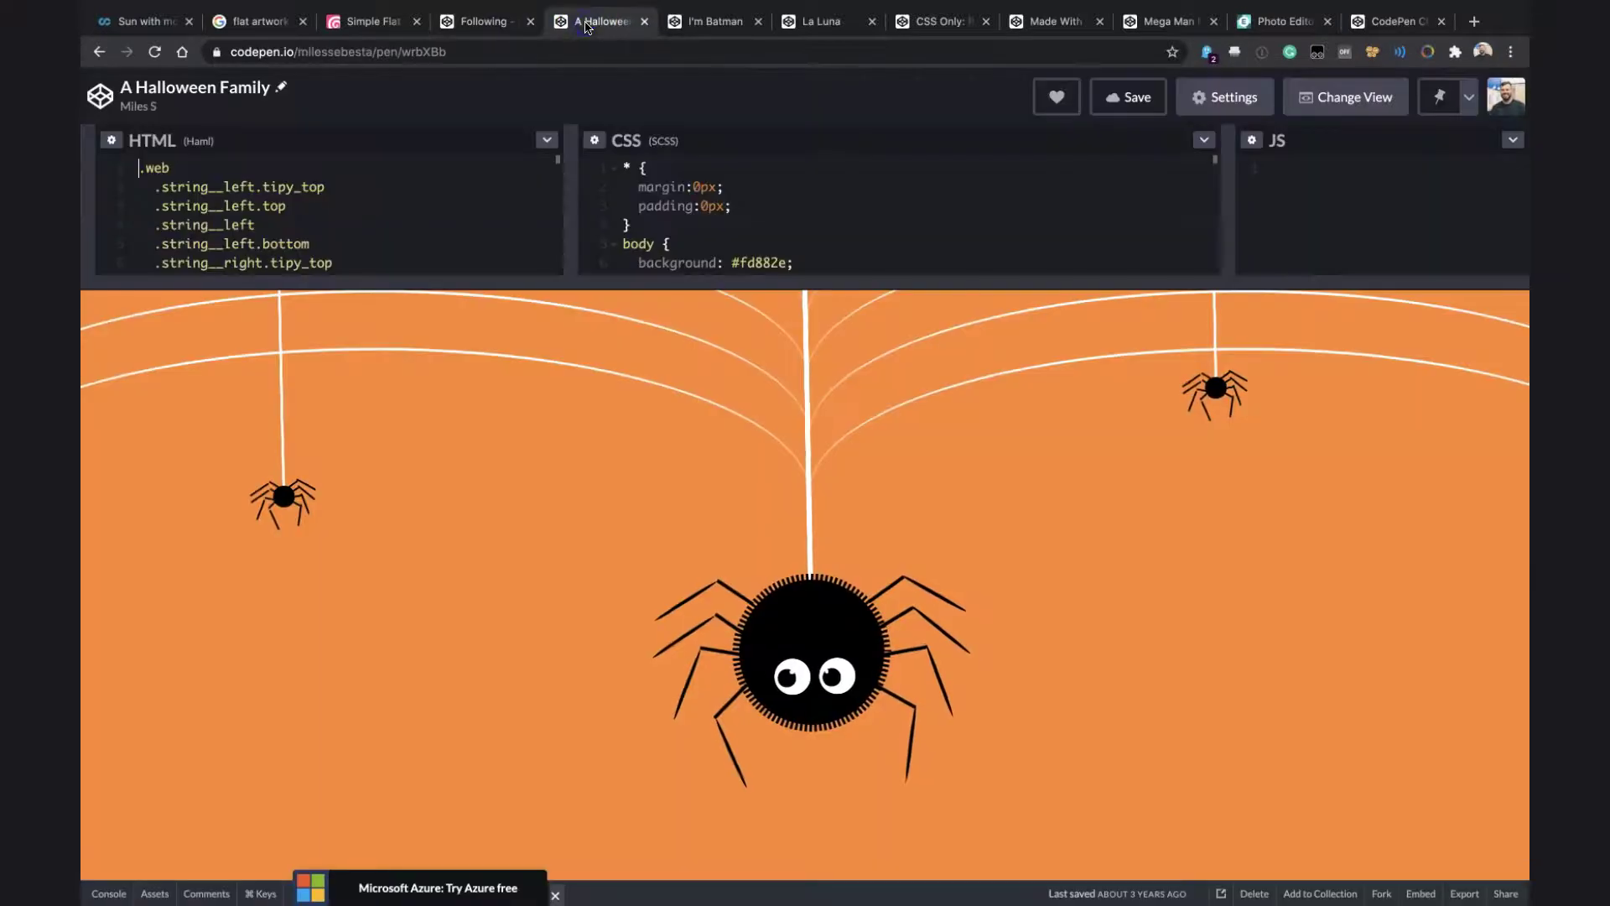
left_click(694, 25)
left_click(785, 25)
left_click(925, 26)
left_click(985, 23)
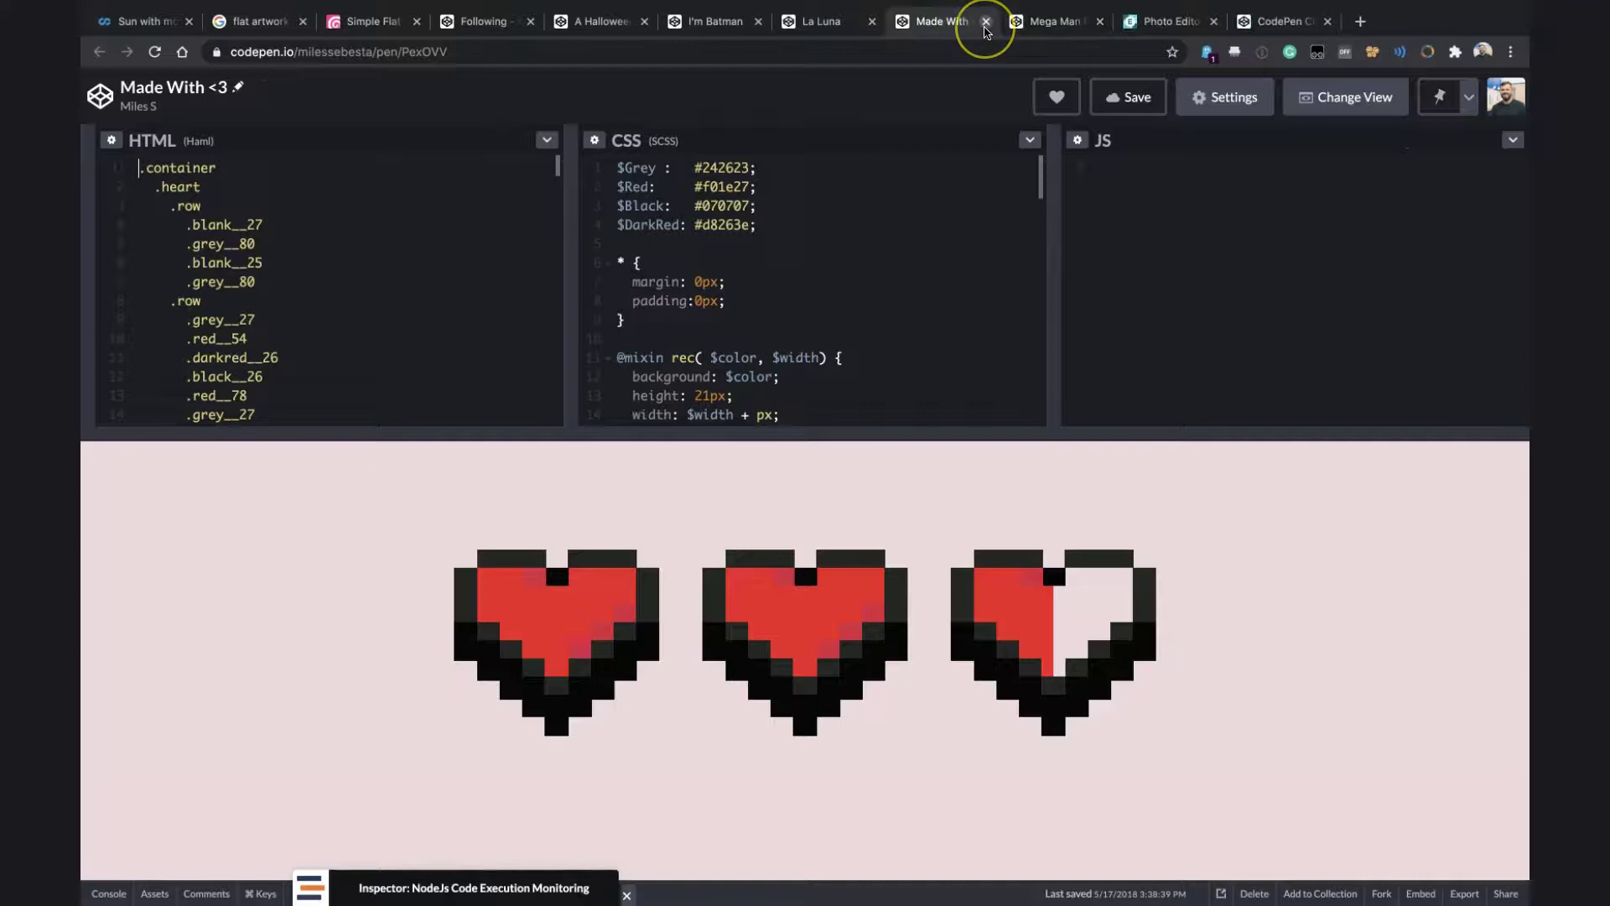
left_click(569, 23)
Create a new pen titled 'Mountains' and place the cursor in its editors
left_click(1277, 22)
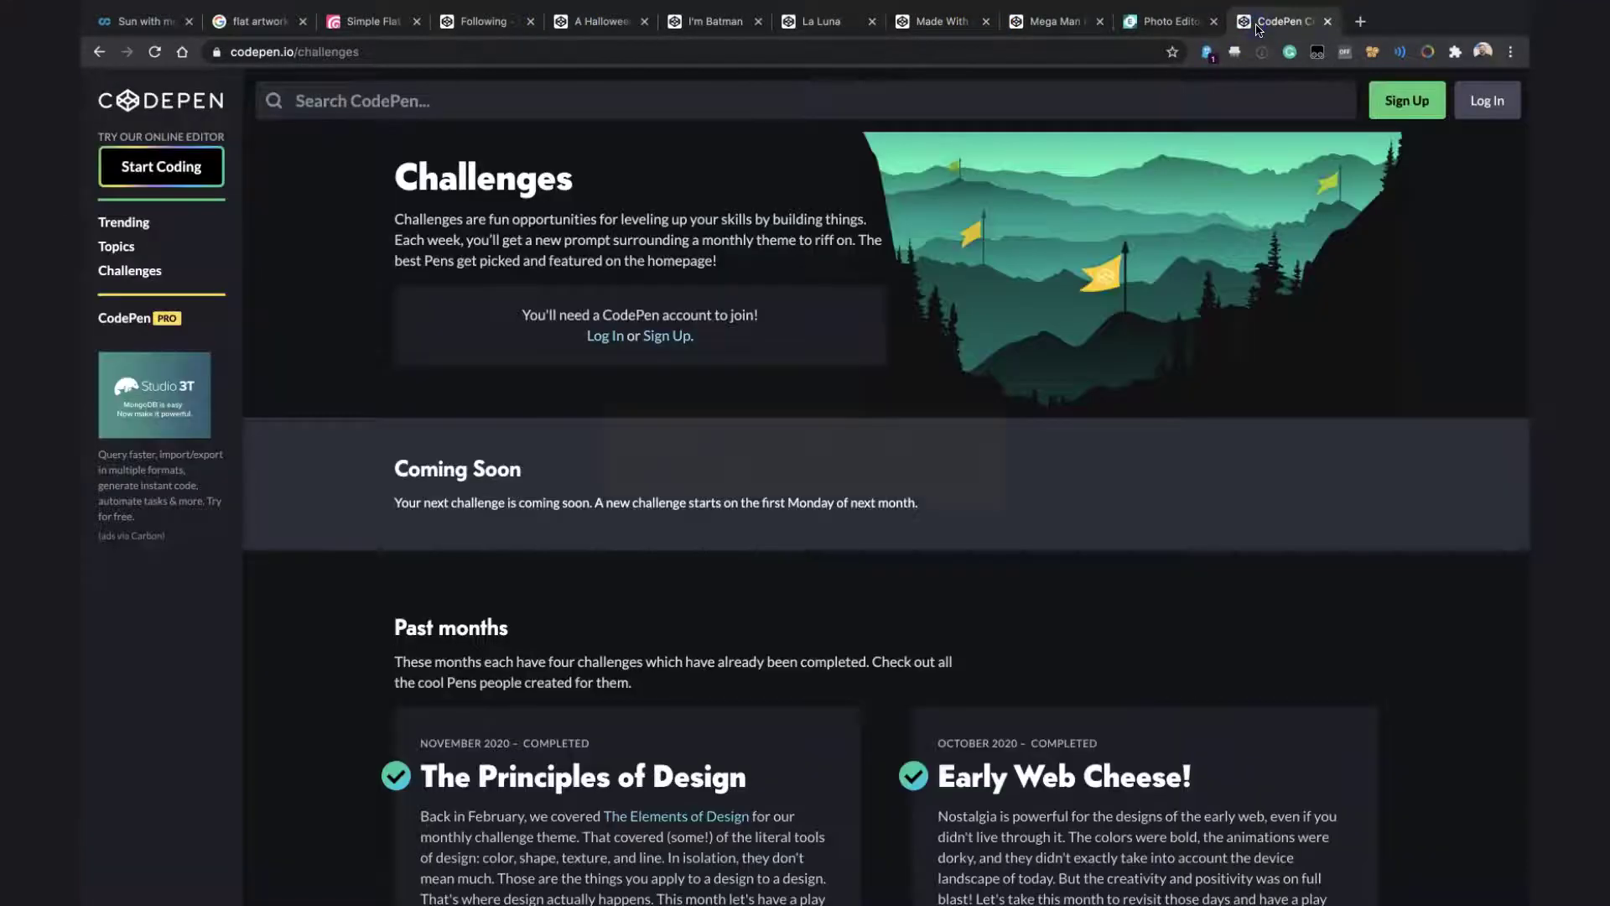
left_click(498, 23)
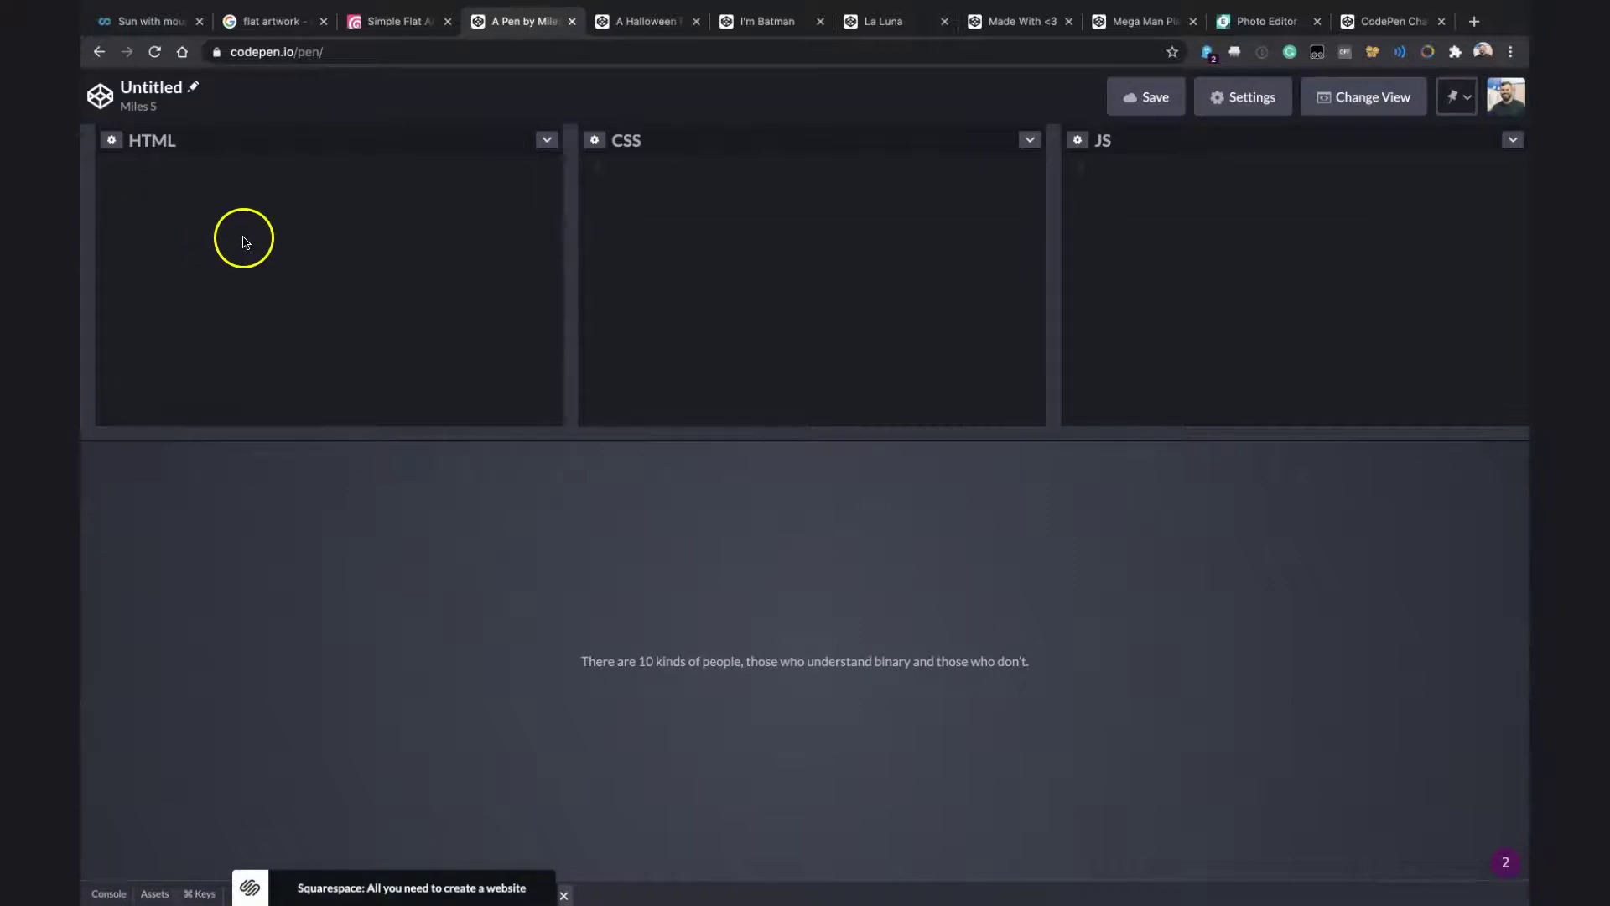
left_click(191, 90)
type("Mountains")
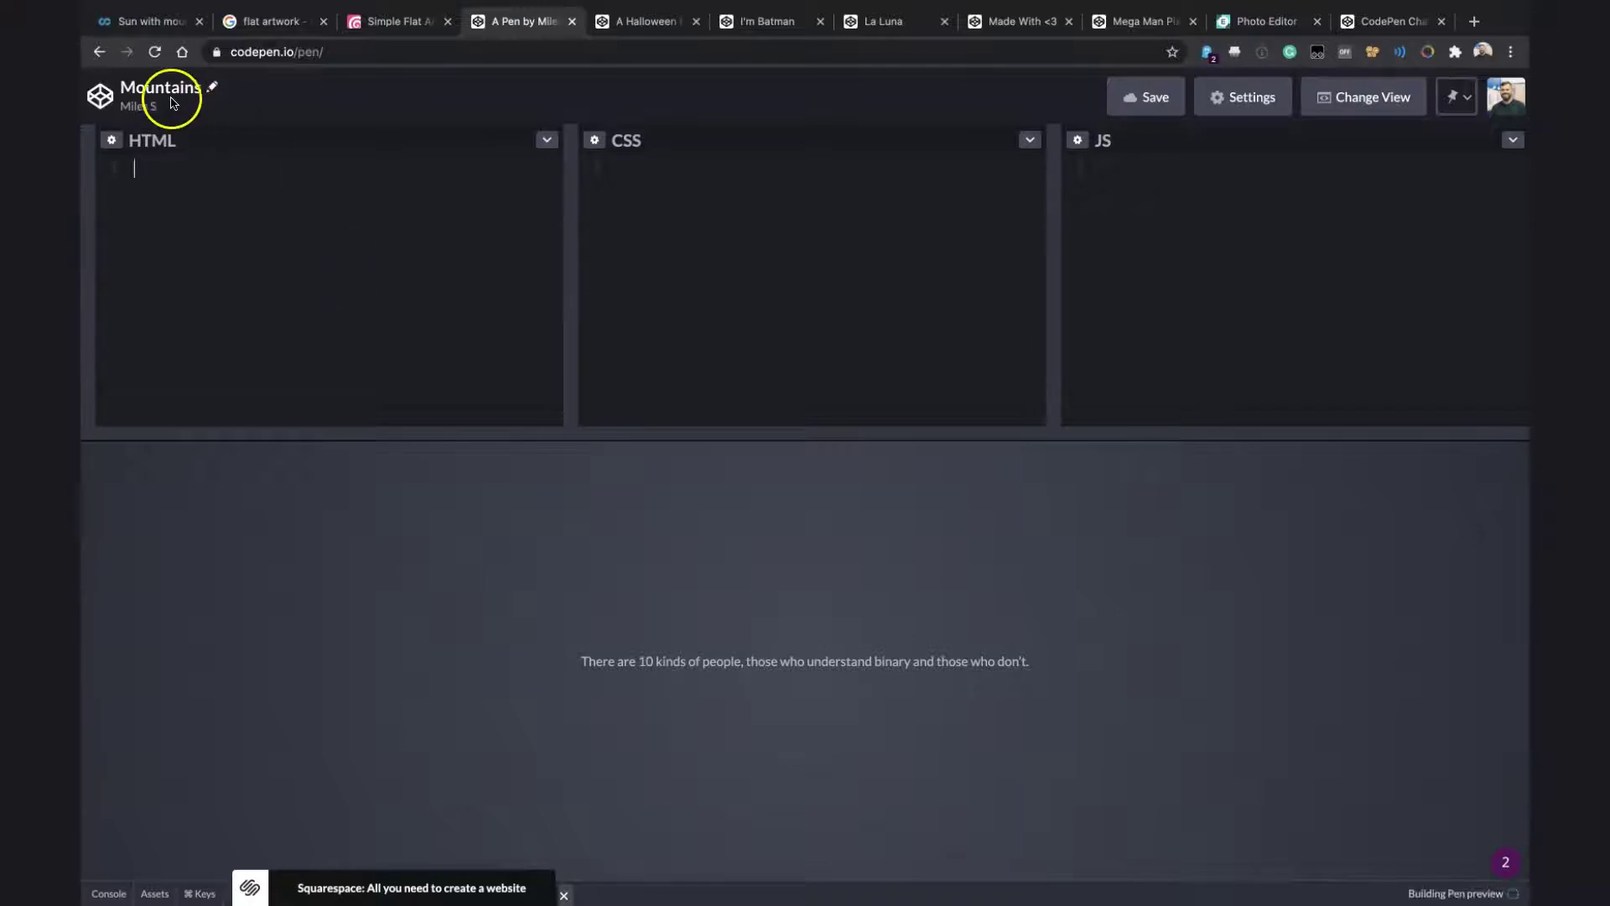
left_click(158, 162)
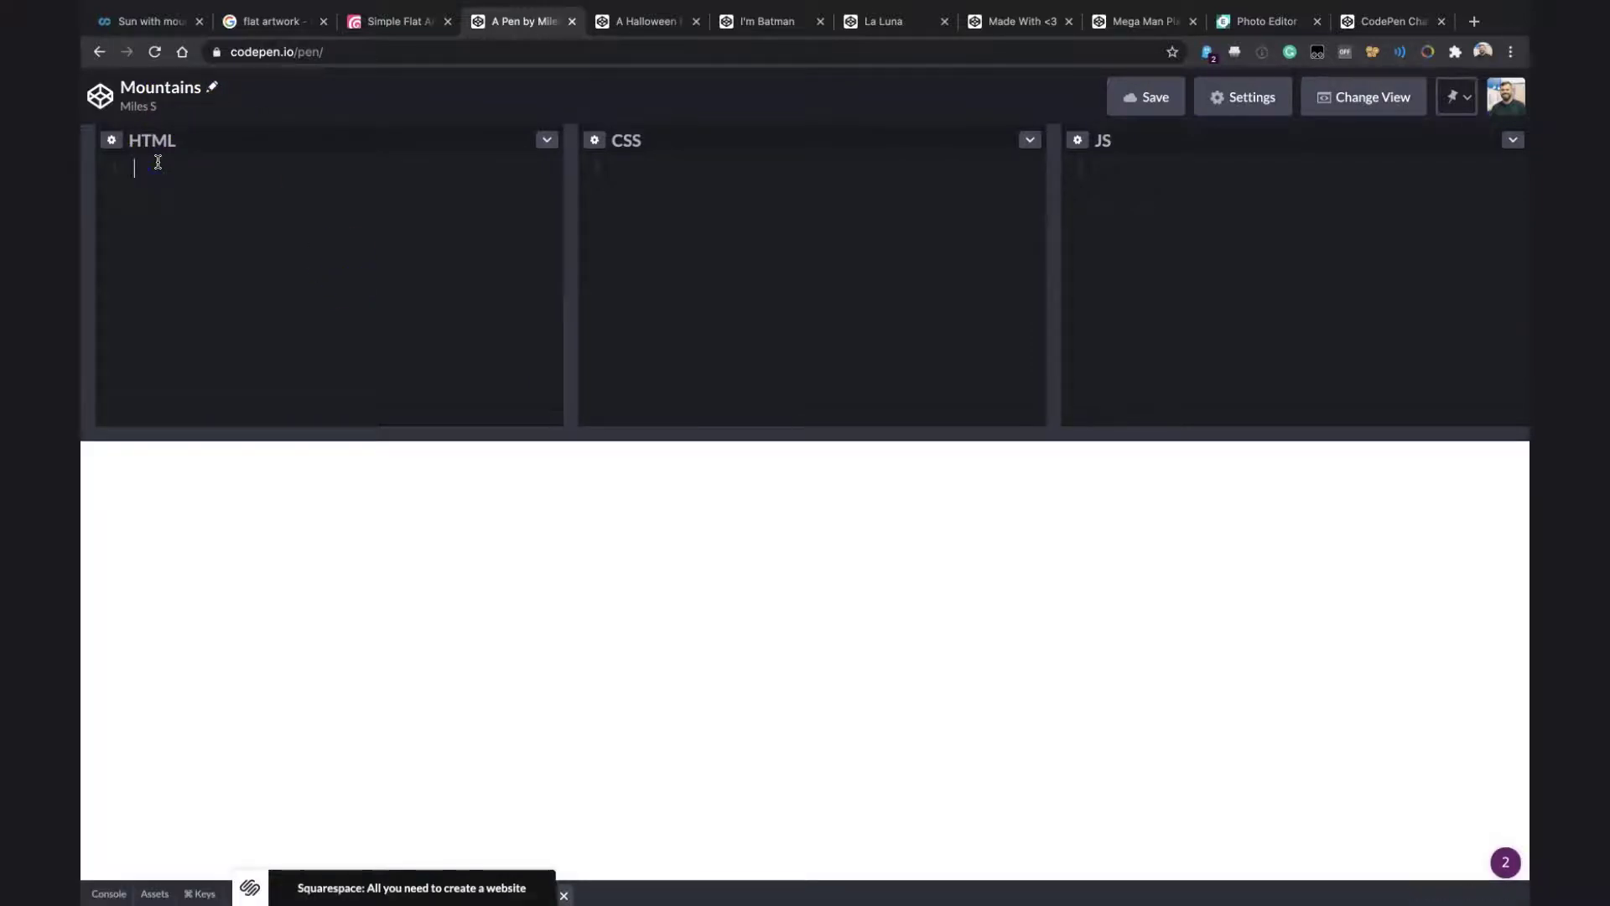
left_click(1113, 258)
left_click(440, 327)
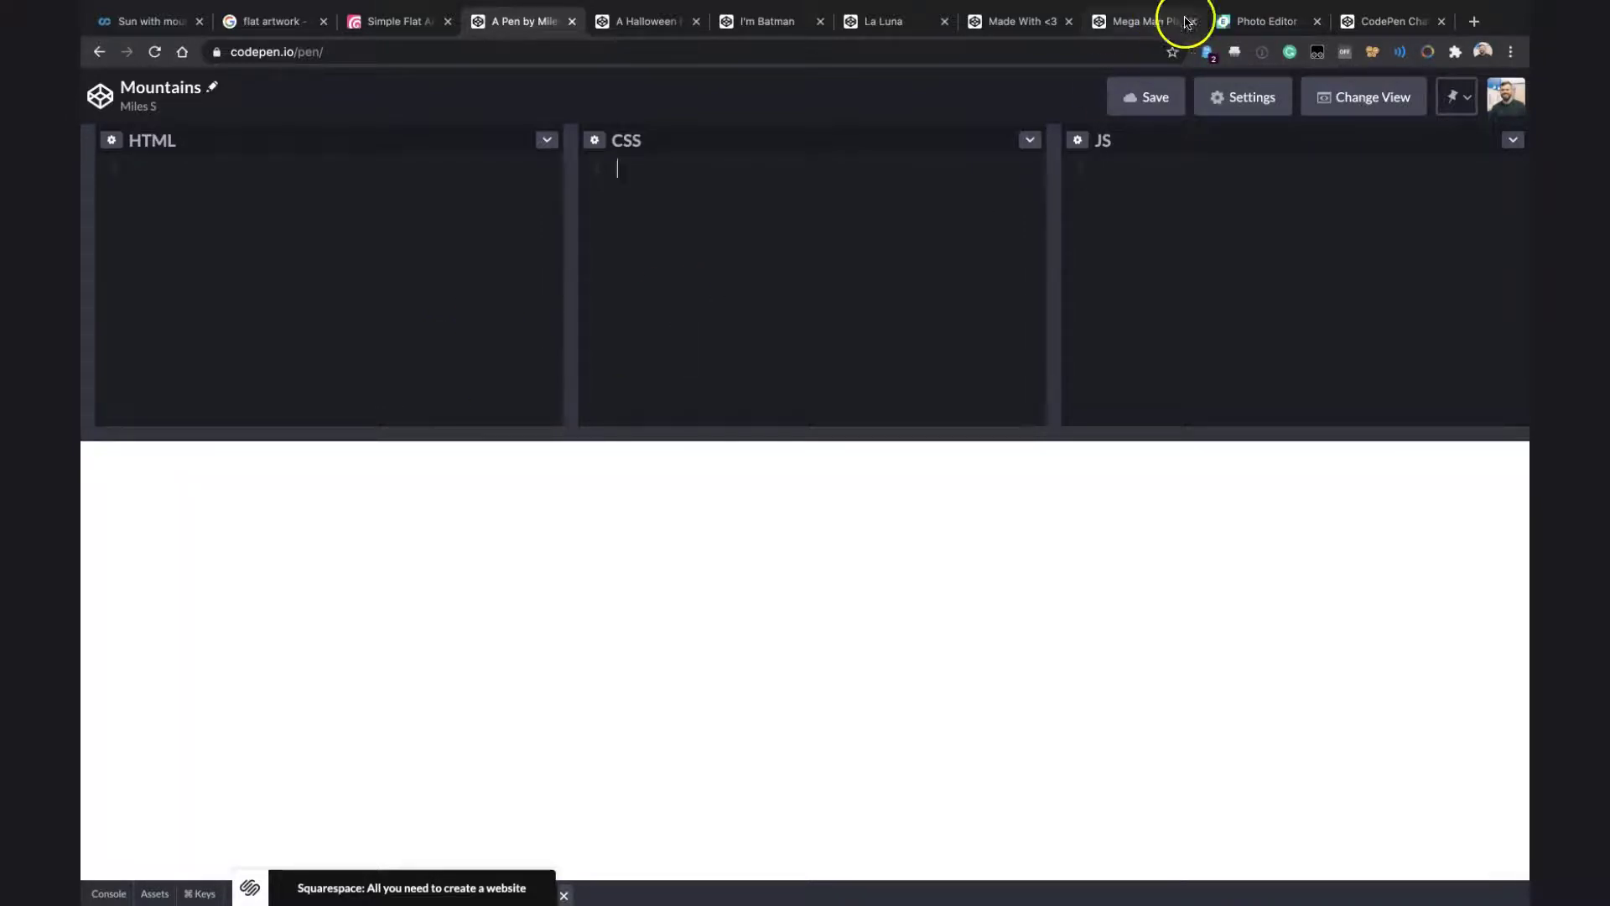
Close the Halloween, Batman, La Luna and Mega Man tabs, keeping the Mountains pen open
left_click(1248, 28)
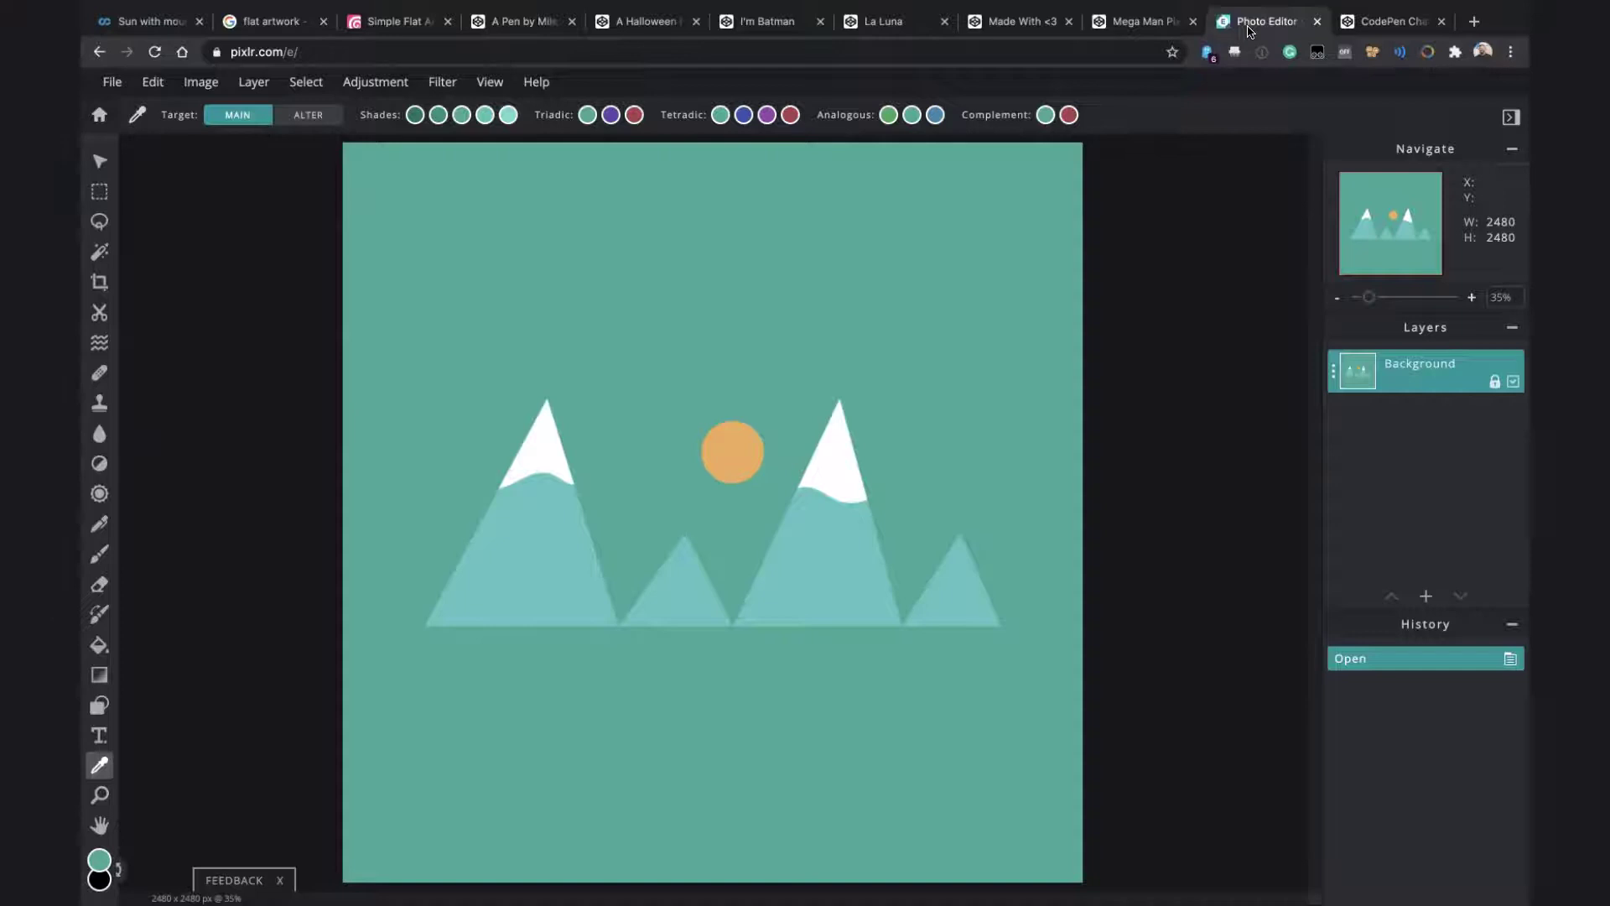
left_click(635, 22)
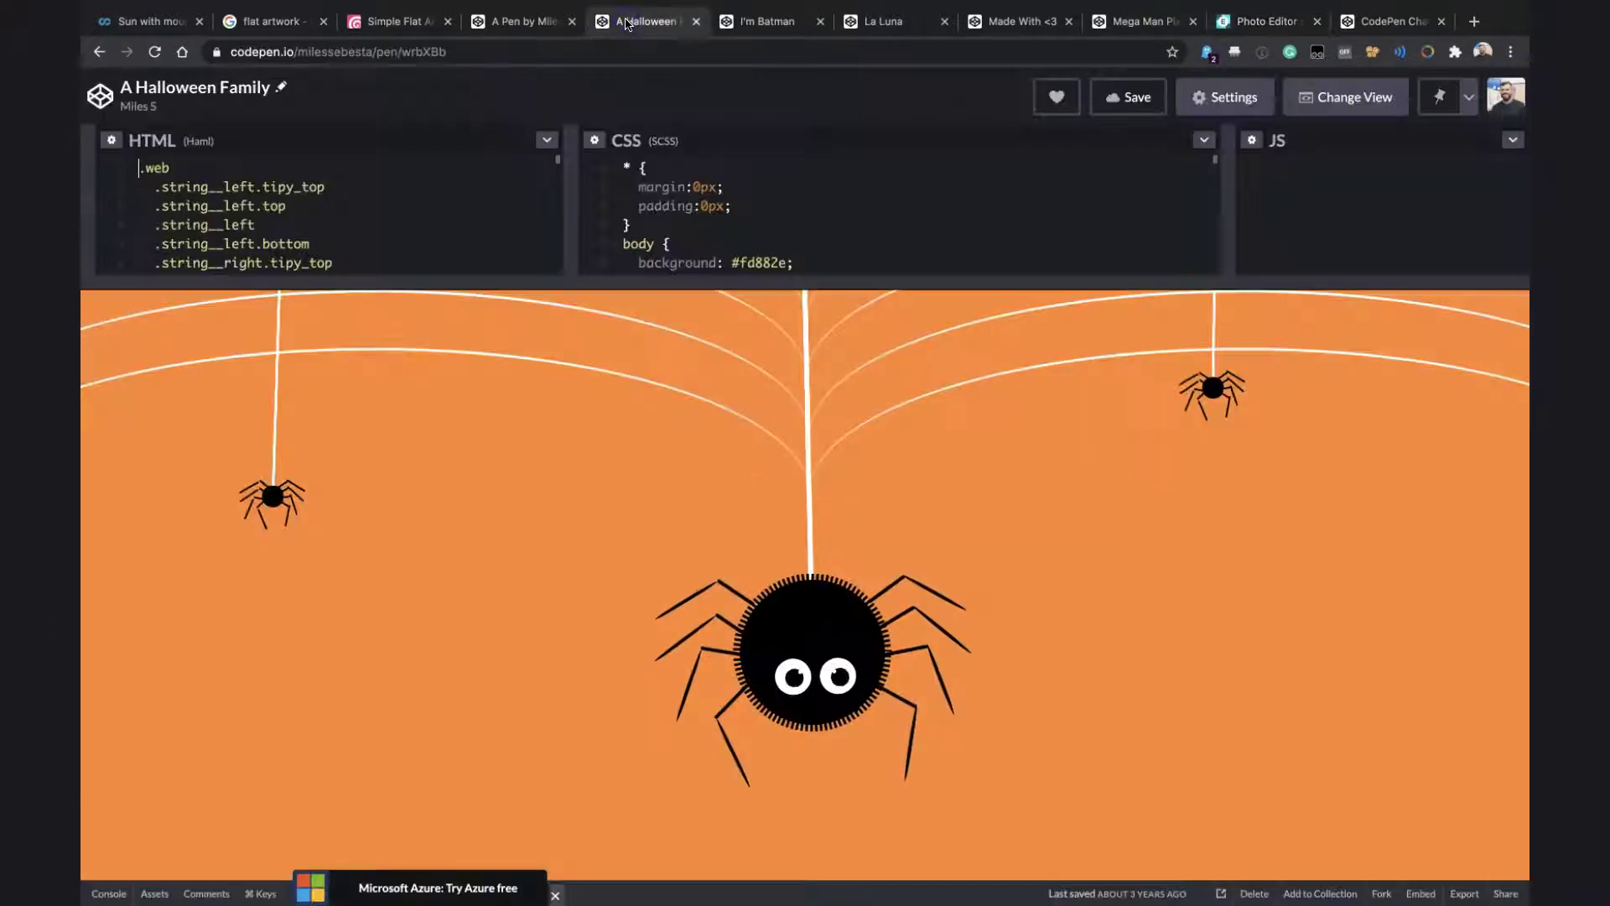
left_click(522, 24)
left_click(570, 22)
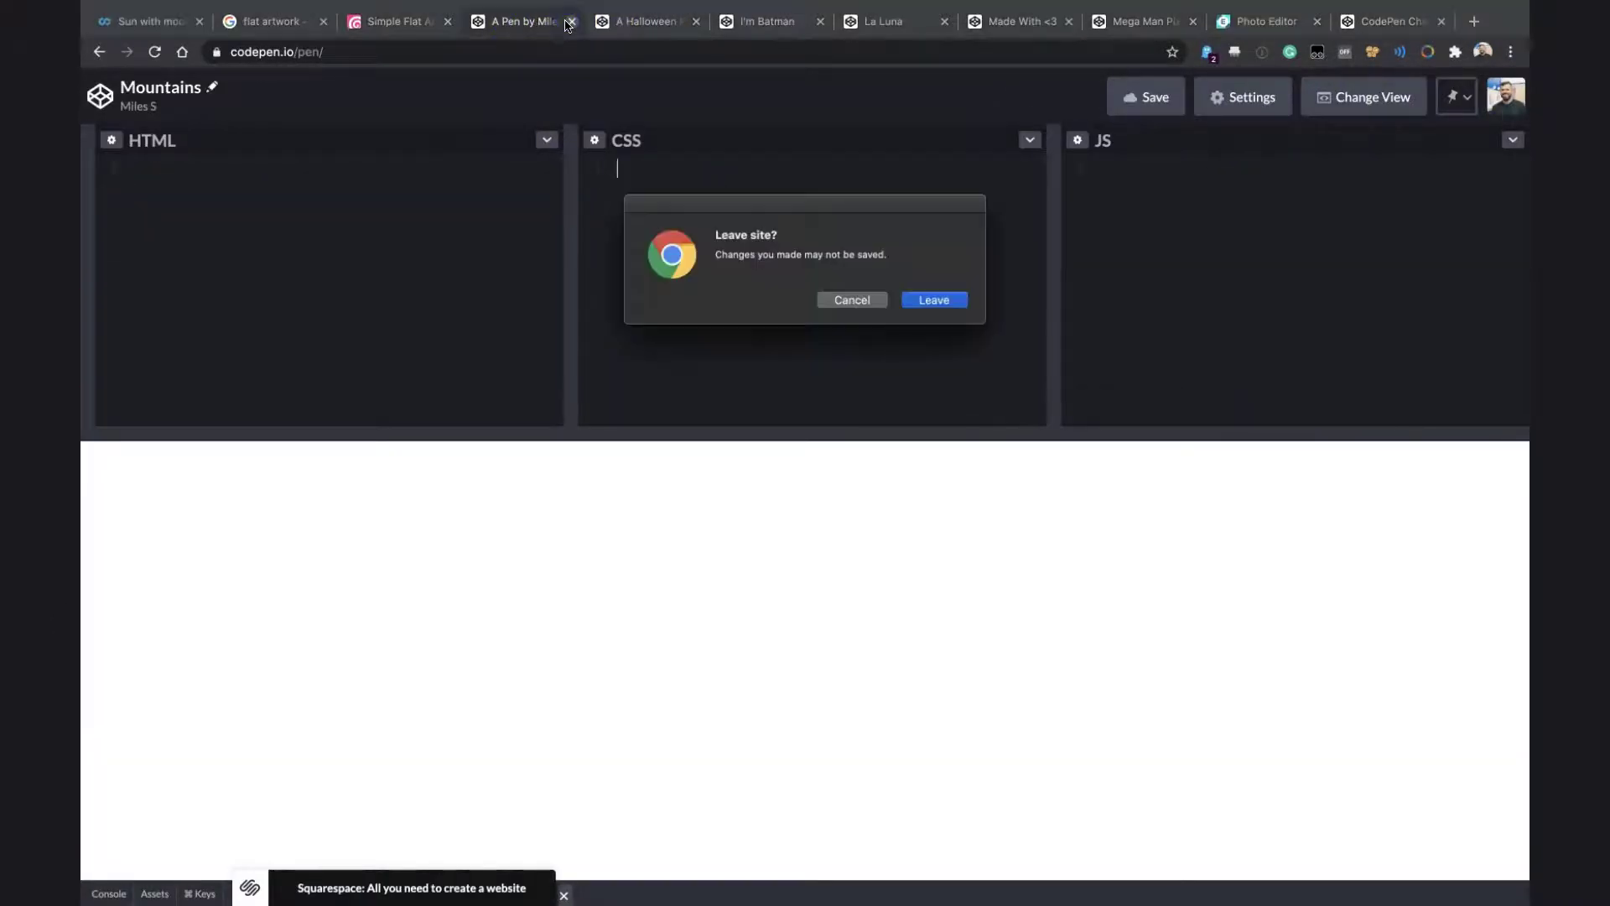
left_click(837, 301)
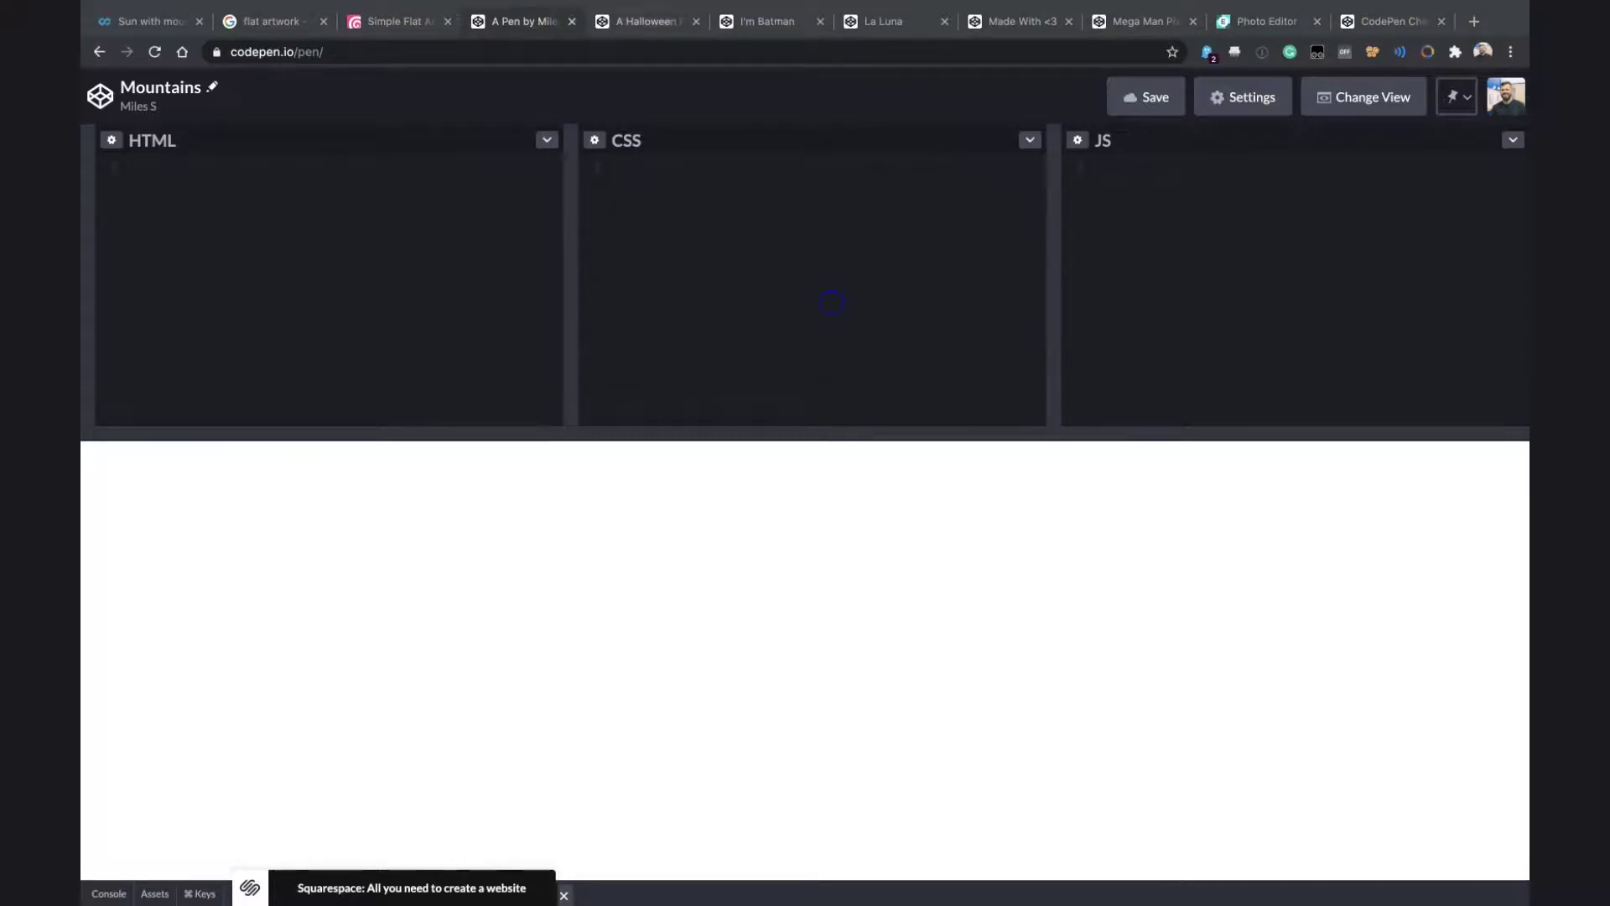
left_click(695, 21)
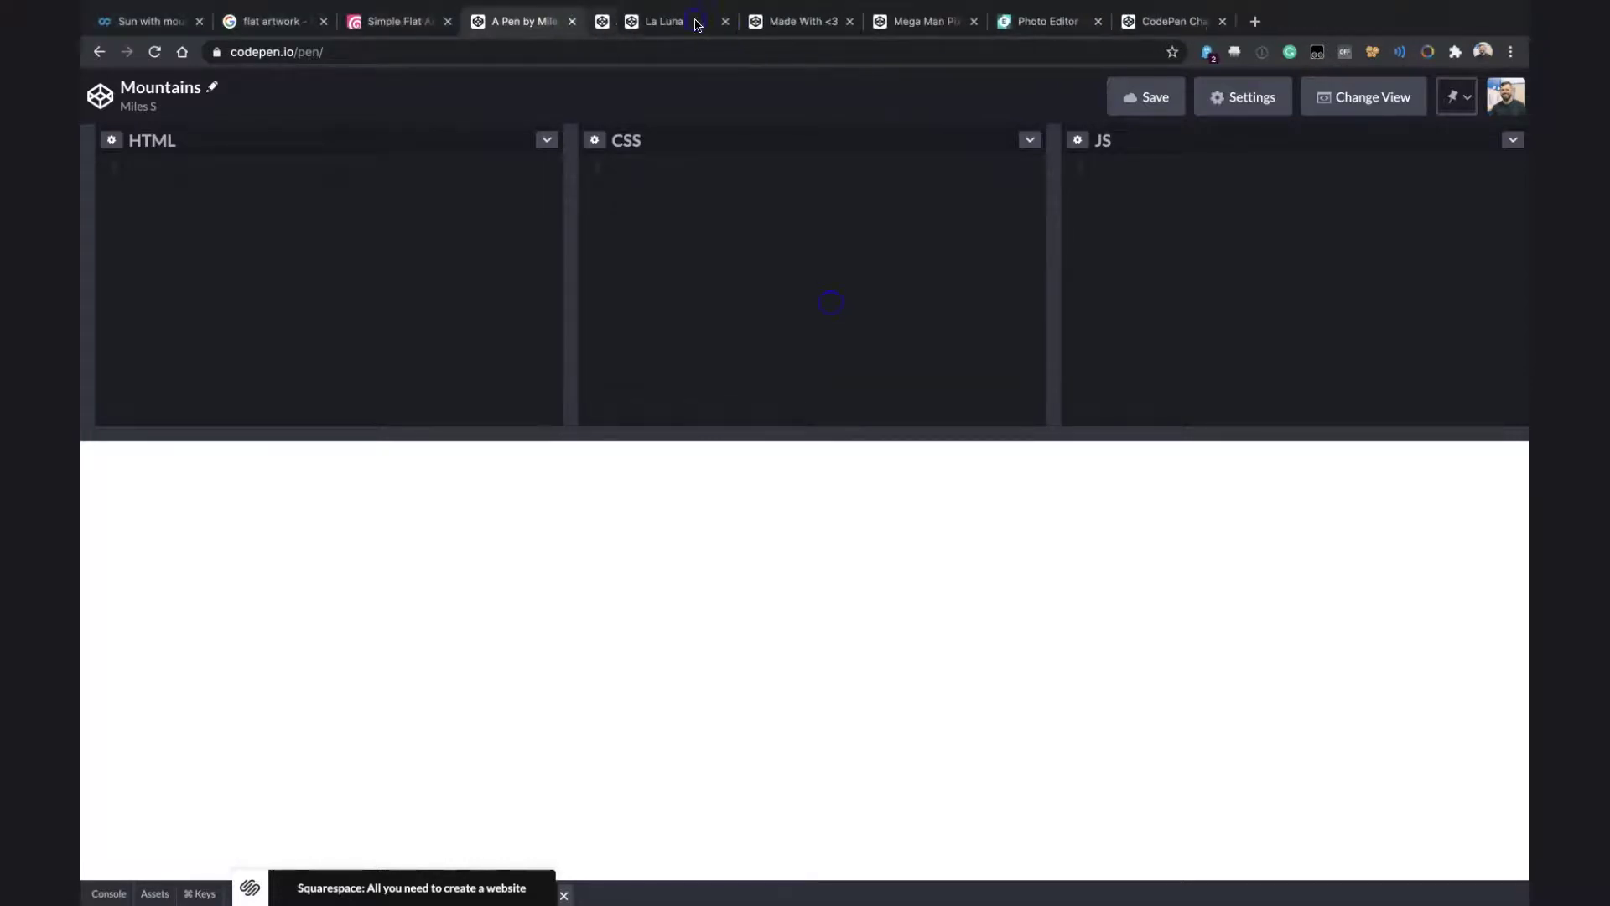
left_click(695, 21)
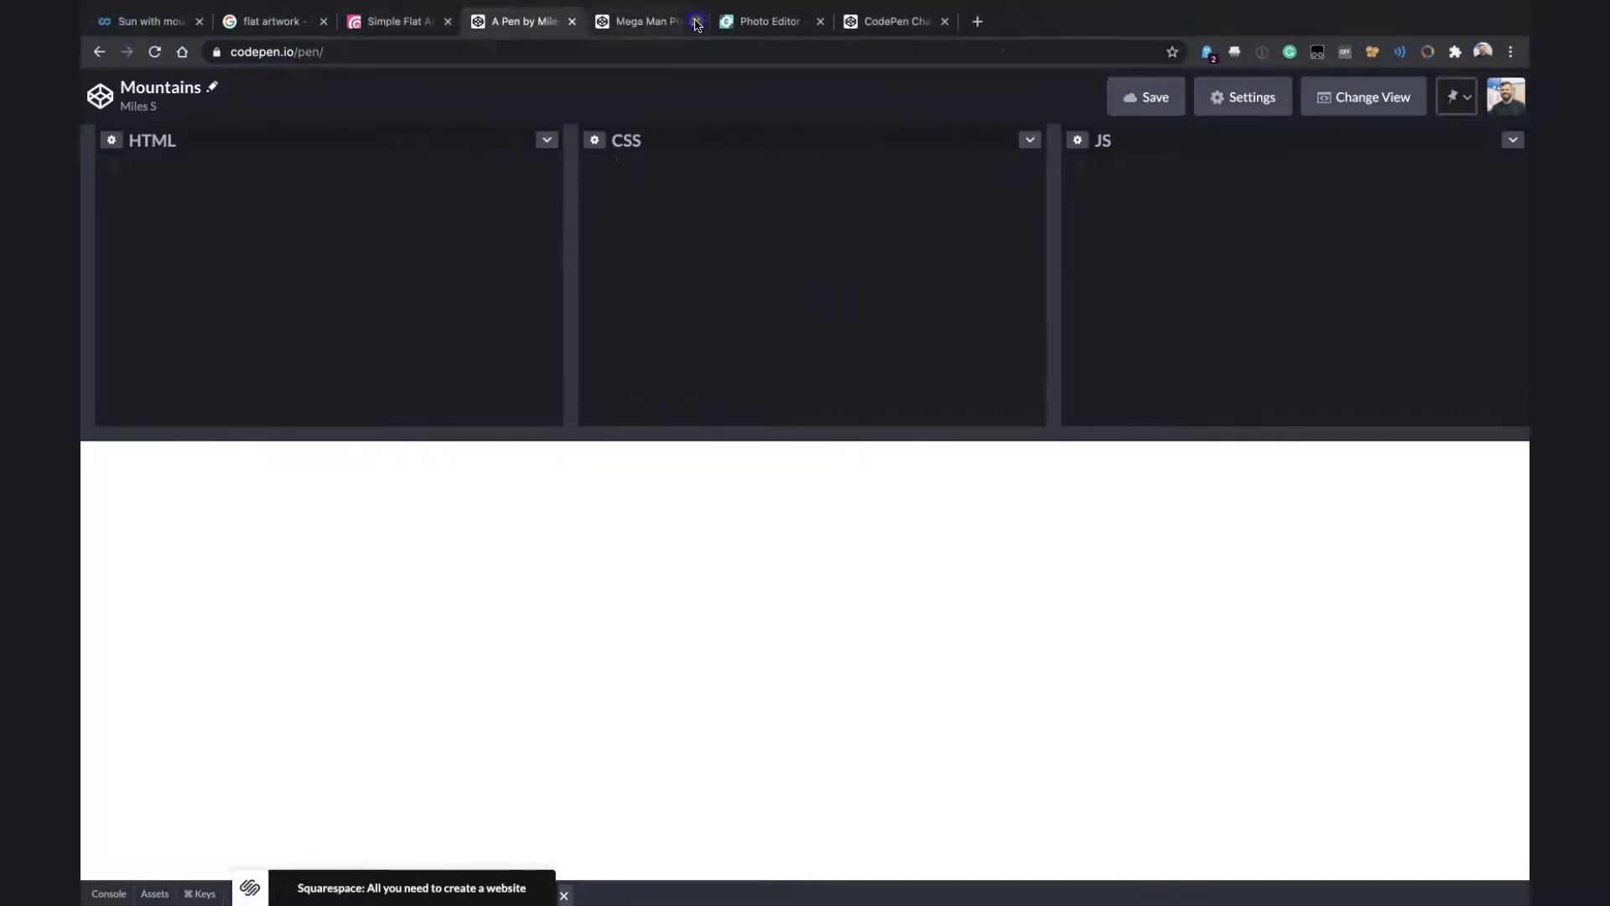
left_click(694, 22)
left_click(744, 263)
type("bp")
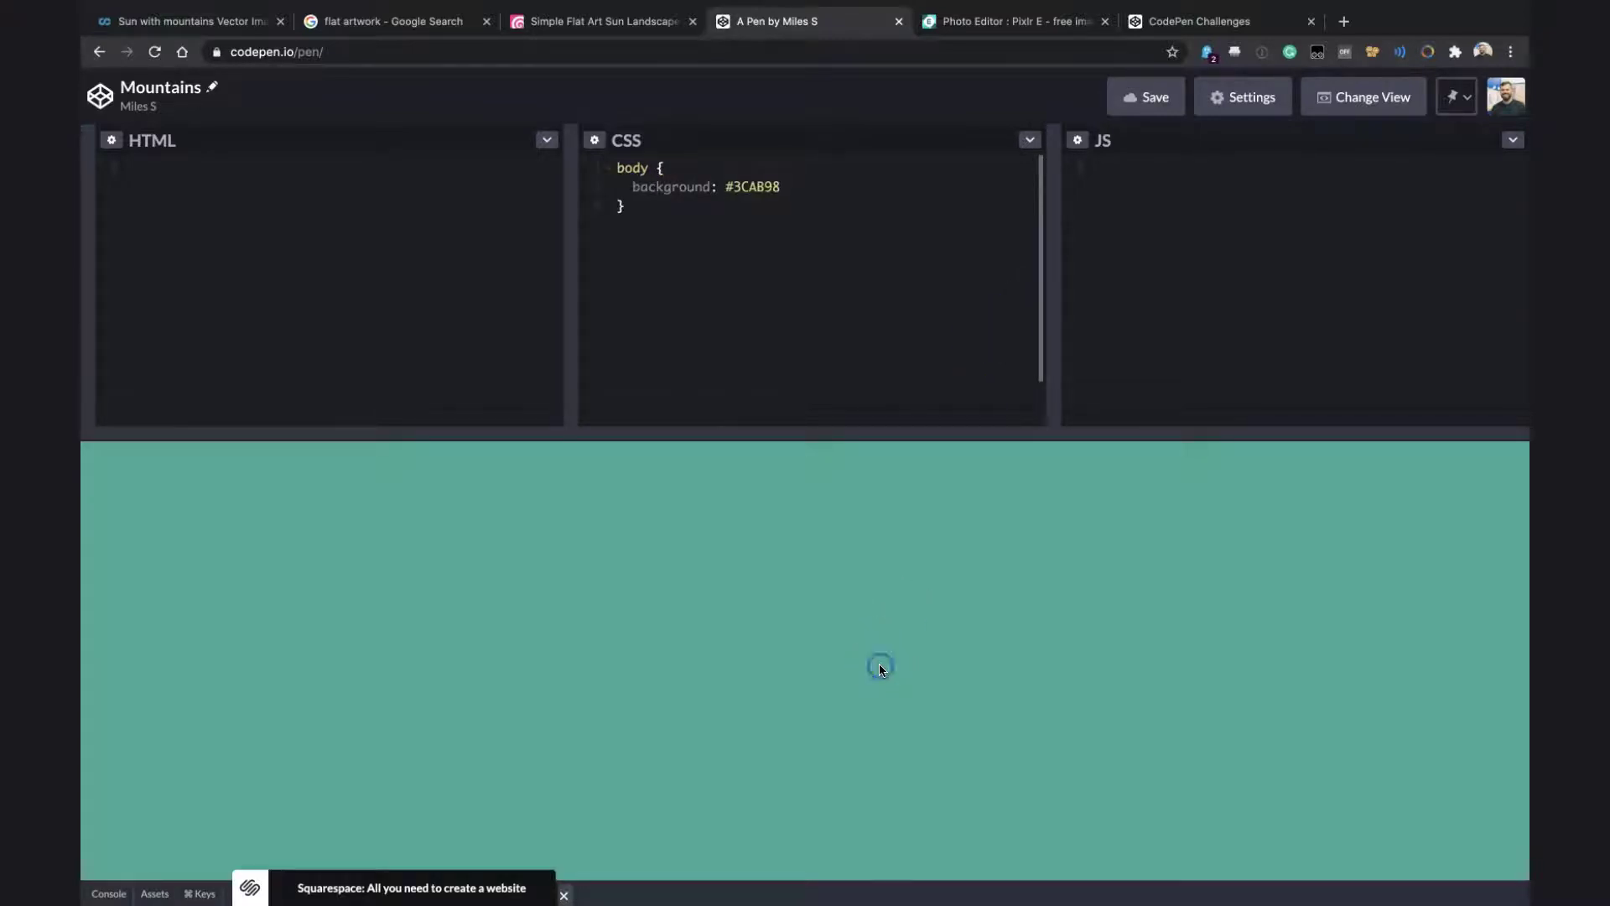
Sample the sun's orange in Pixlr, check its hex value, and return to Mountains
left_click(1175, 21)
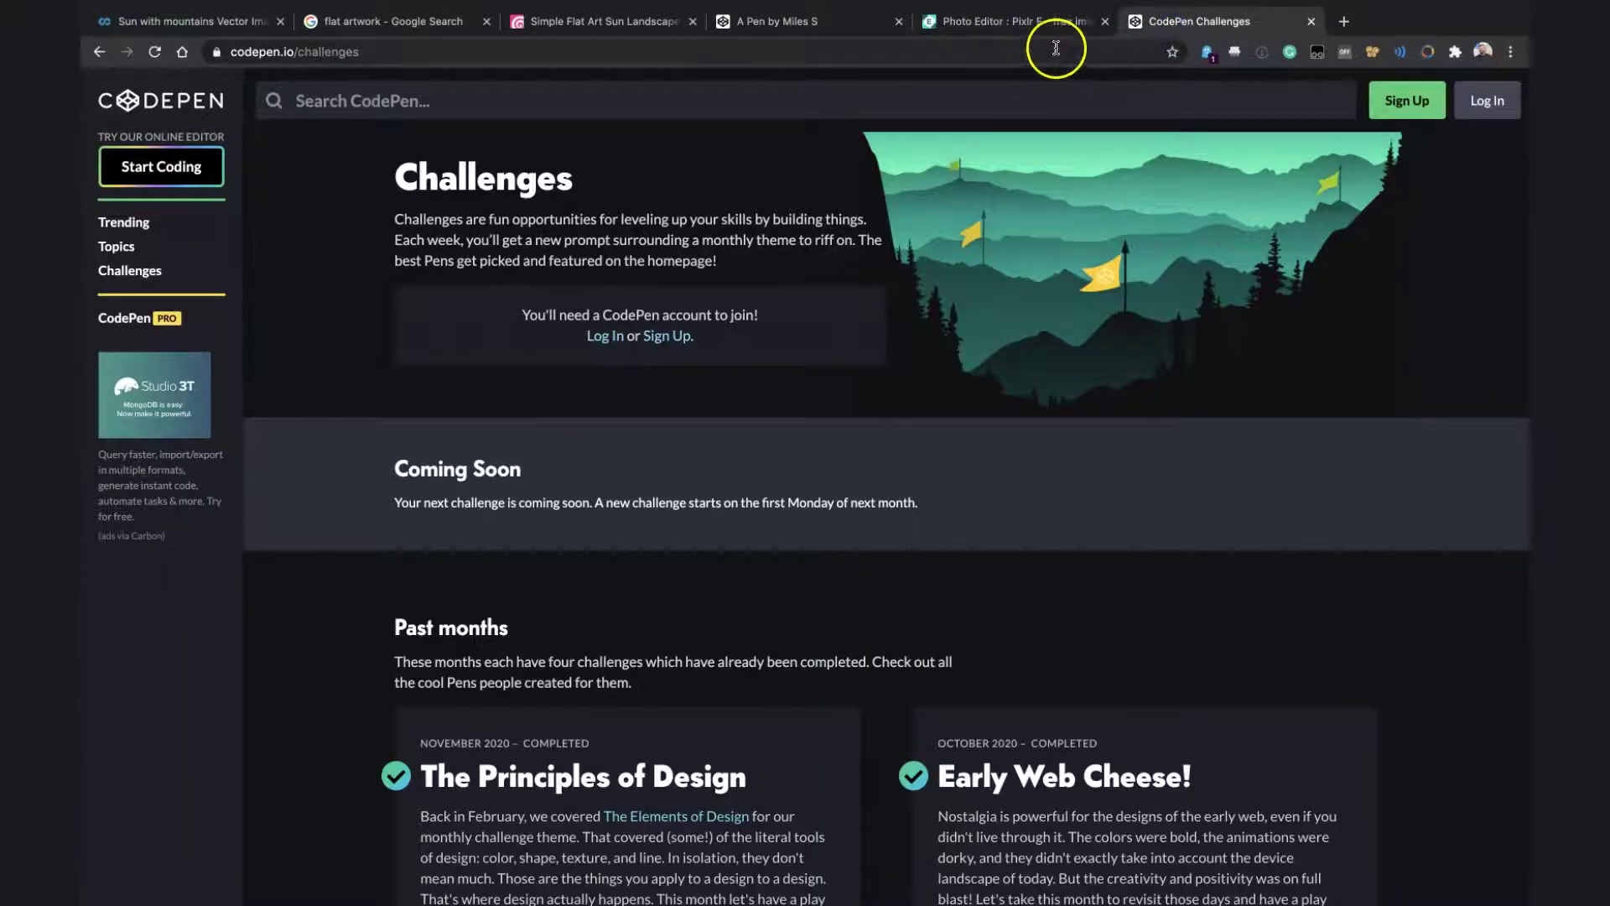
left_click(1044, 23)
left_click(713, 447)
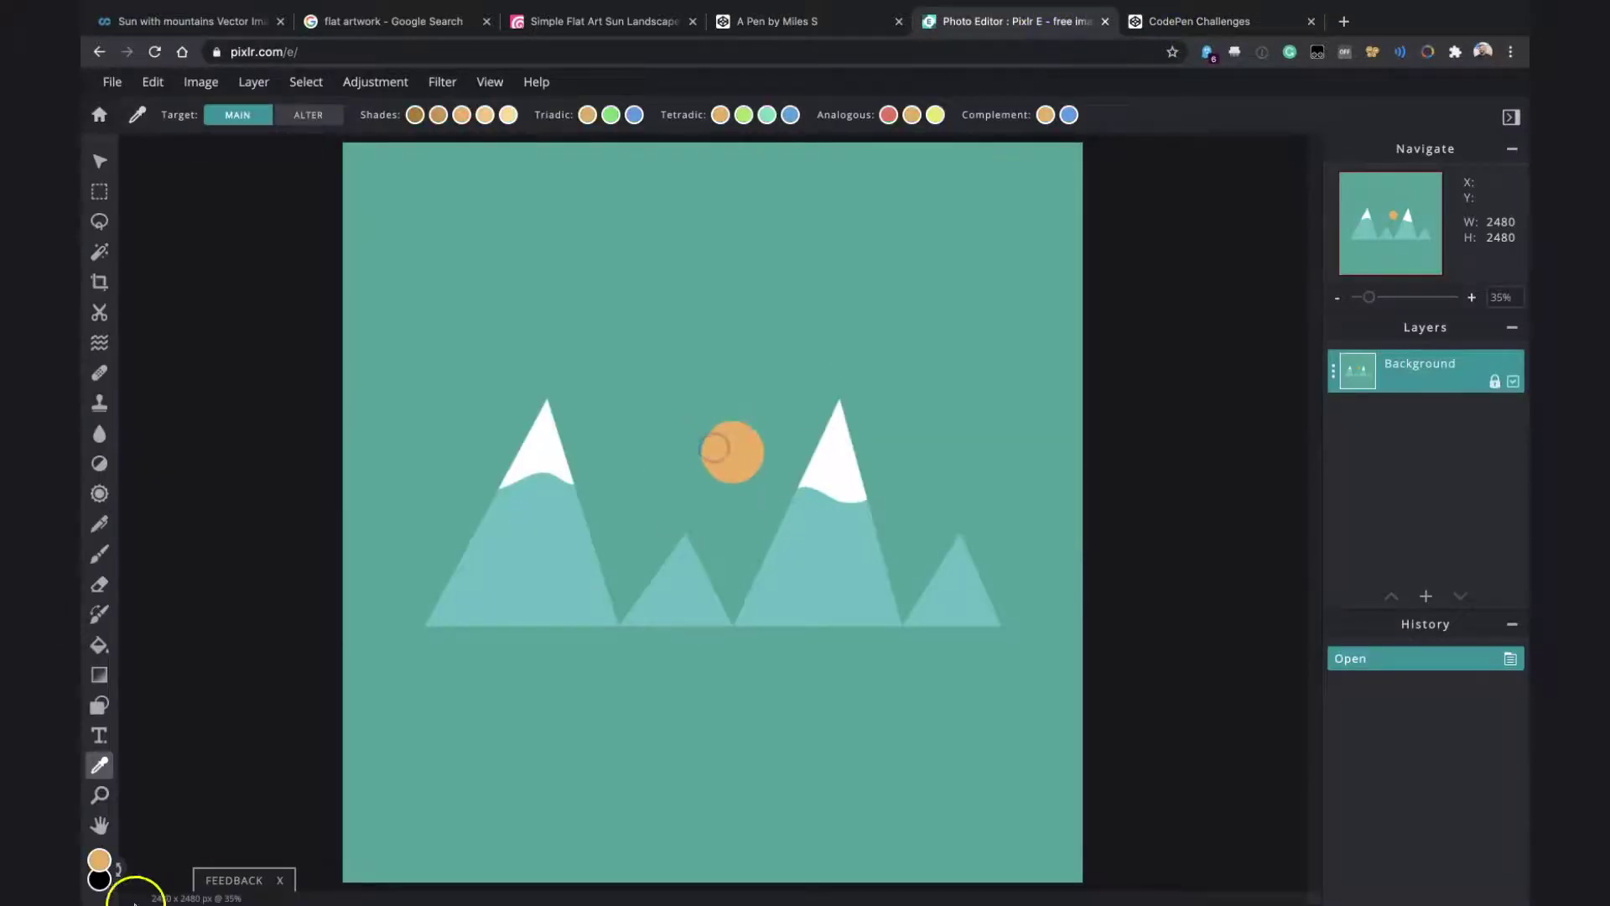
left_click(99, 861)
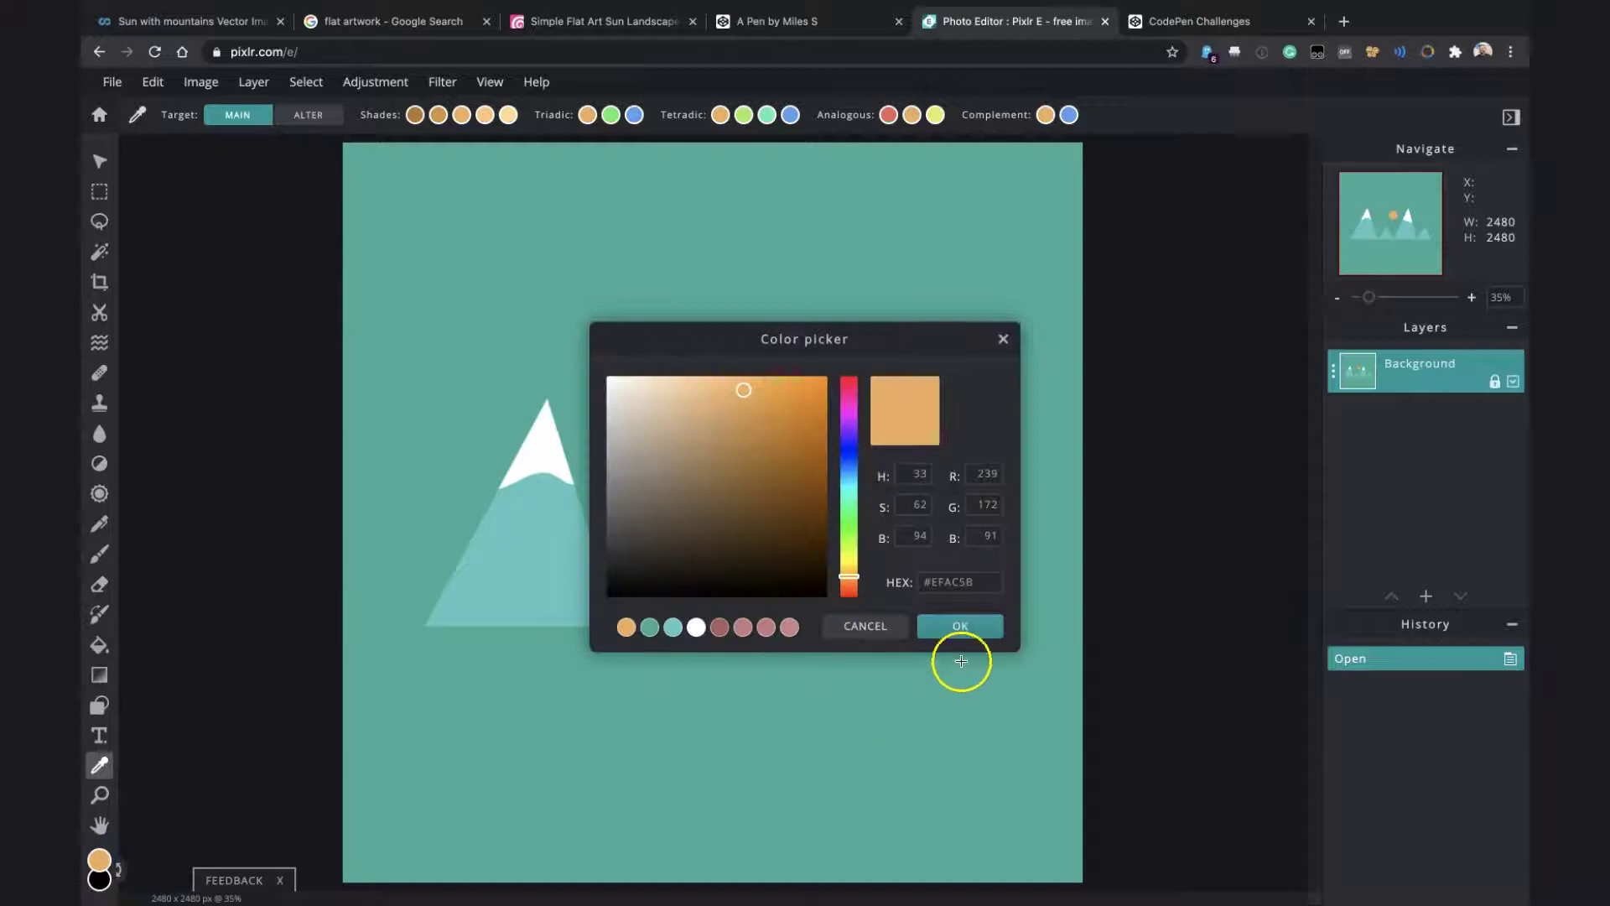
left_click(961, 625)
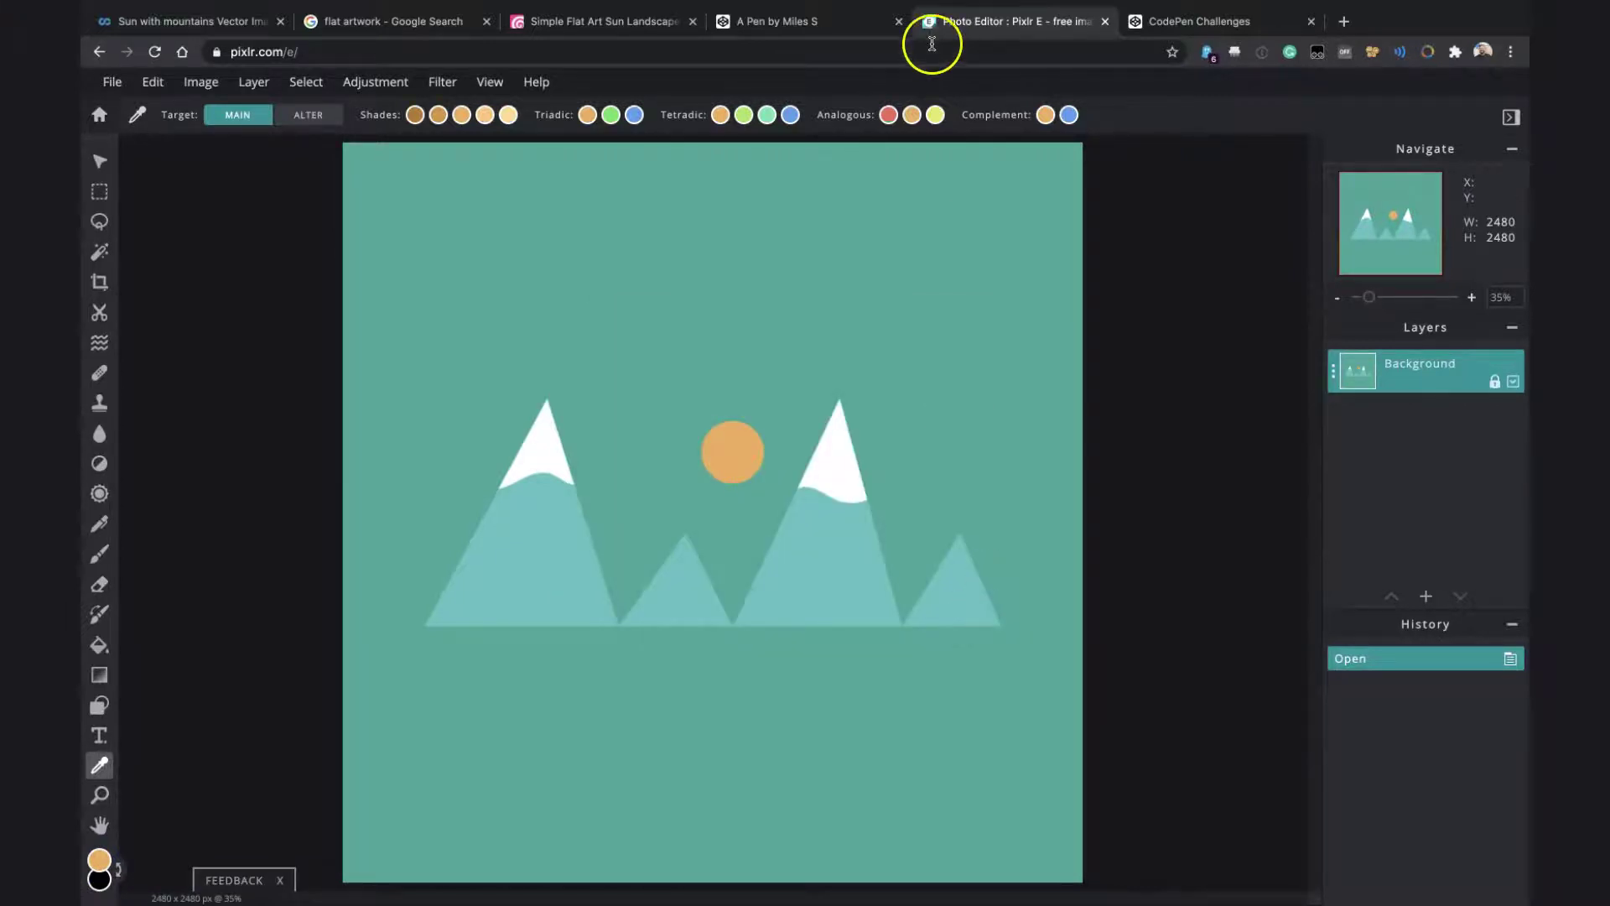
left_click(849, 24)
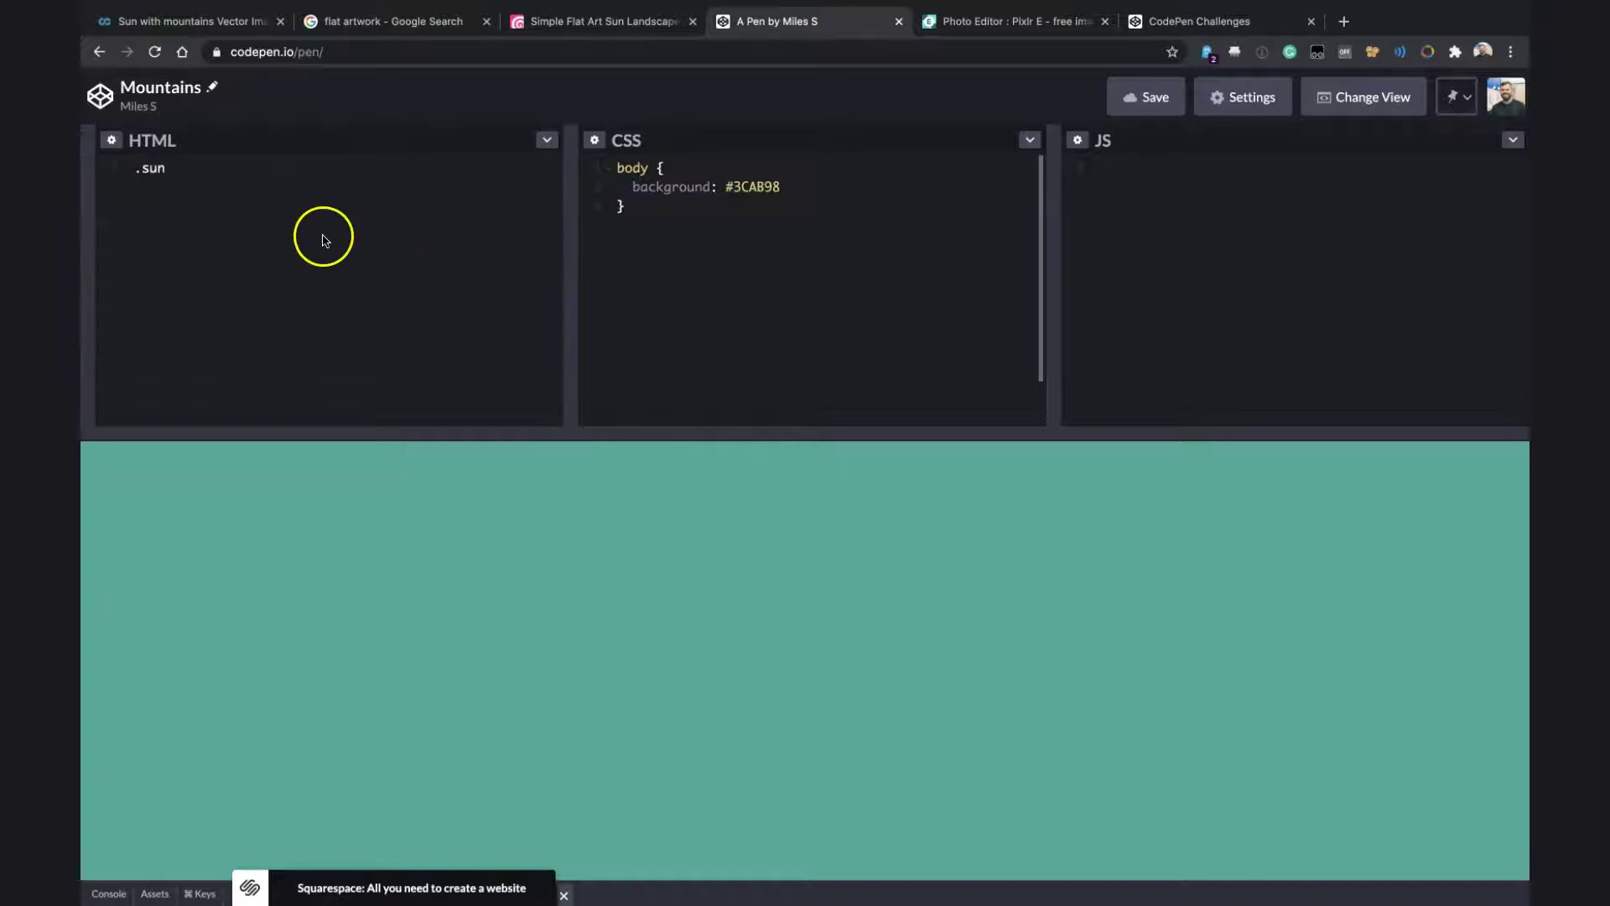
Expand .sun into a sun div and start a .sun rule with the pasted background colour
key("Tab")
left_click(738, 271)
key("Return")
type(".sun {")
key("Return")
type("backgrou")
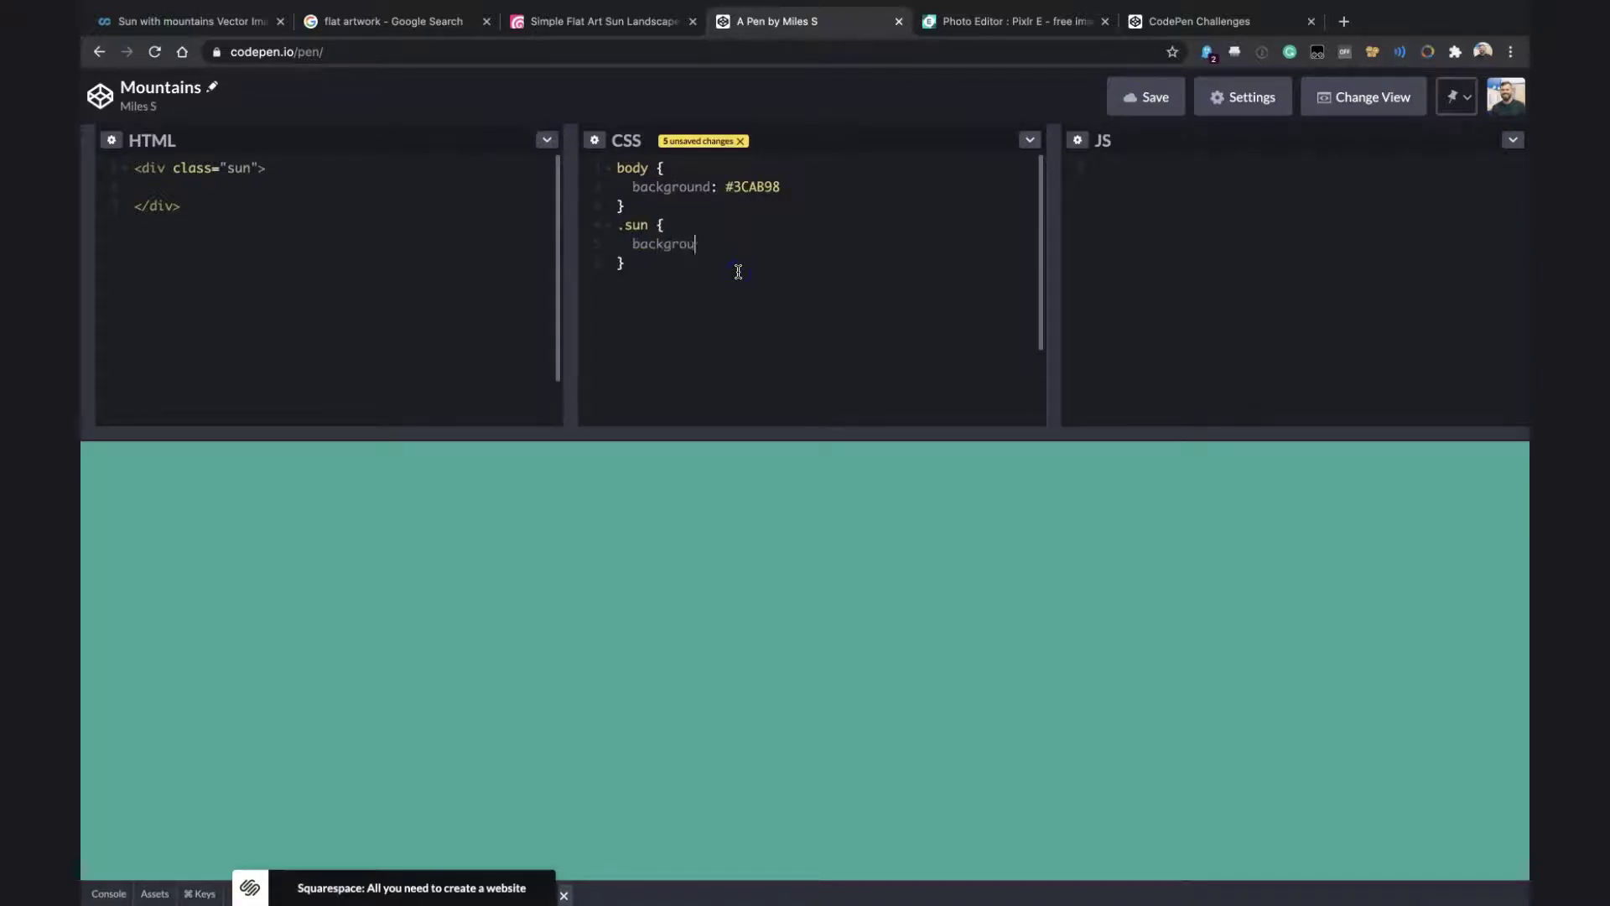
type("nd: #")
type("#3CAB98")
left_click(743, 246)
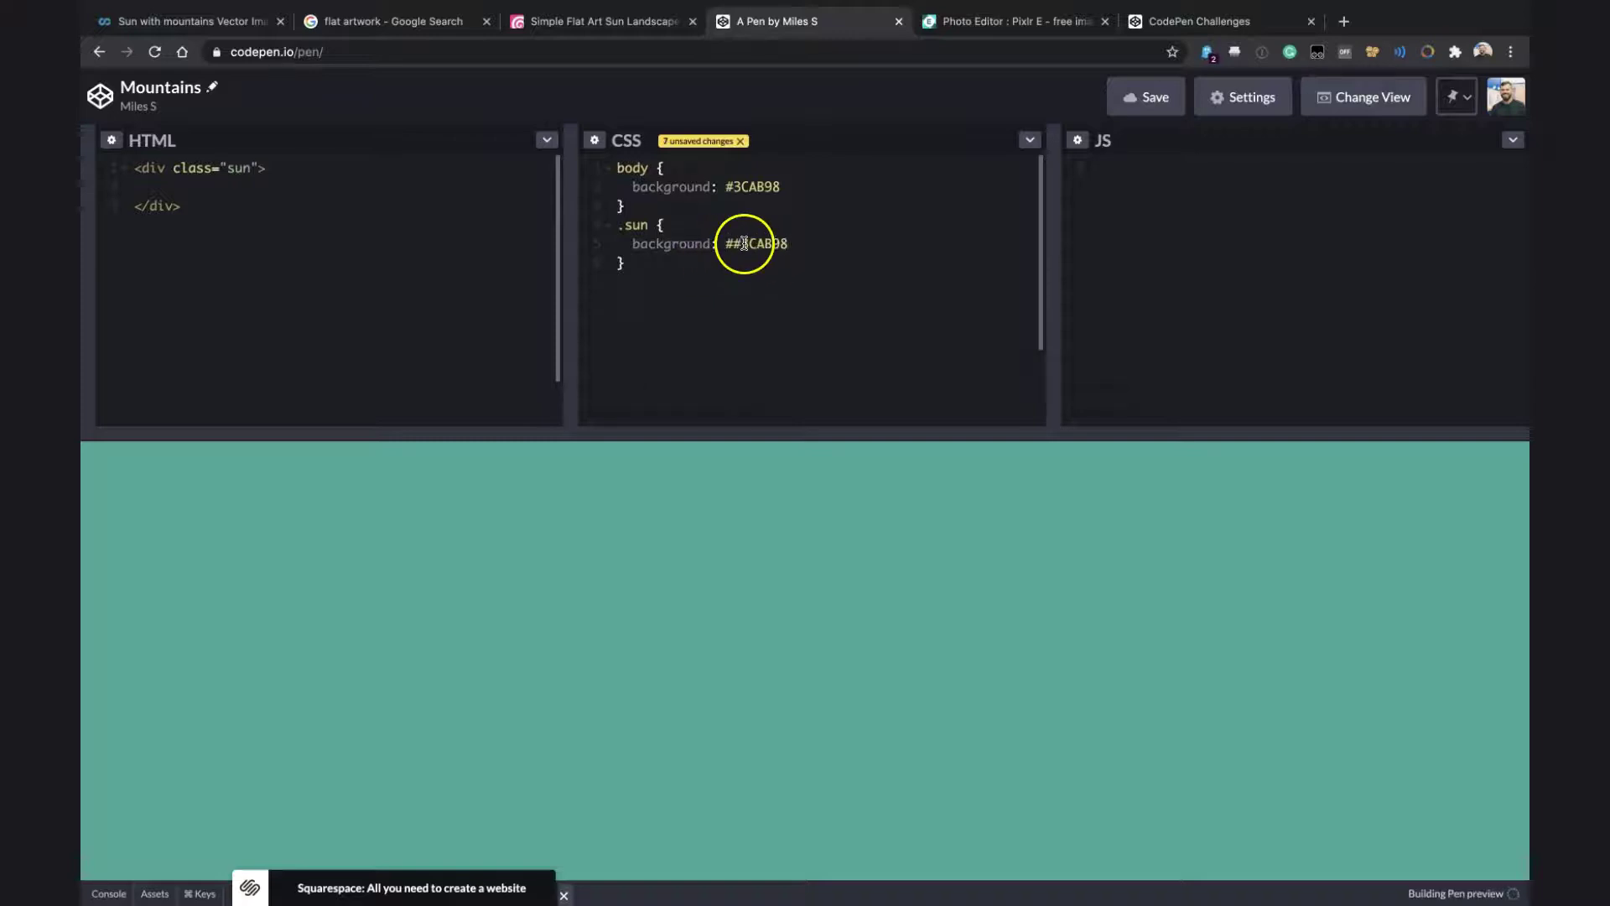
key("BackSpace")
type(";")
Give .sun display block, 100px width and height, 50px border-radius, and save
left_click(837, 239)
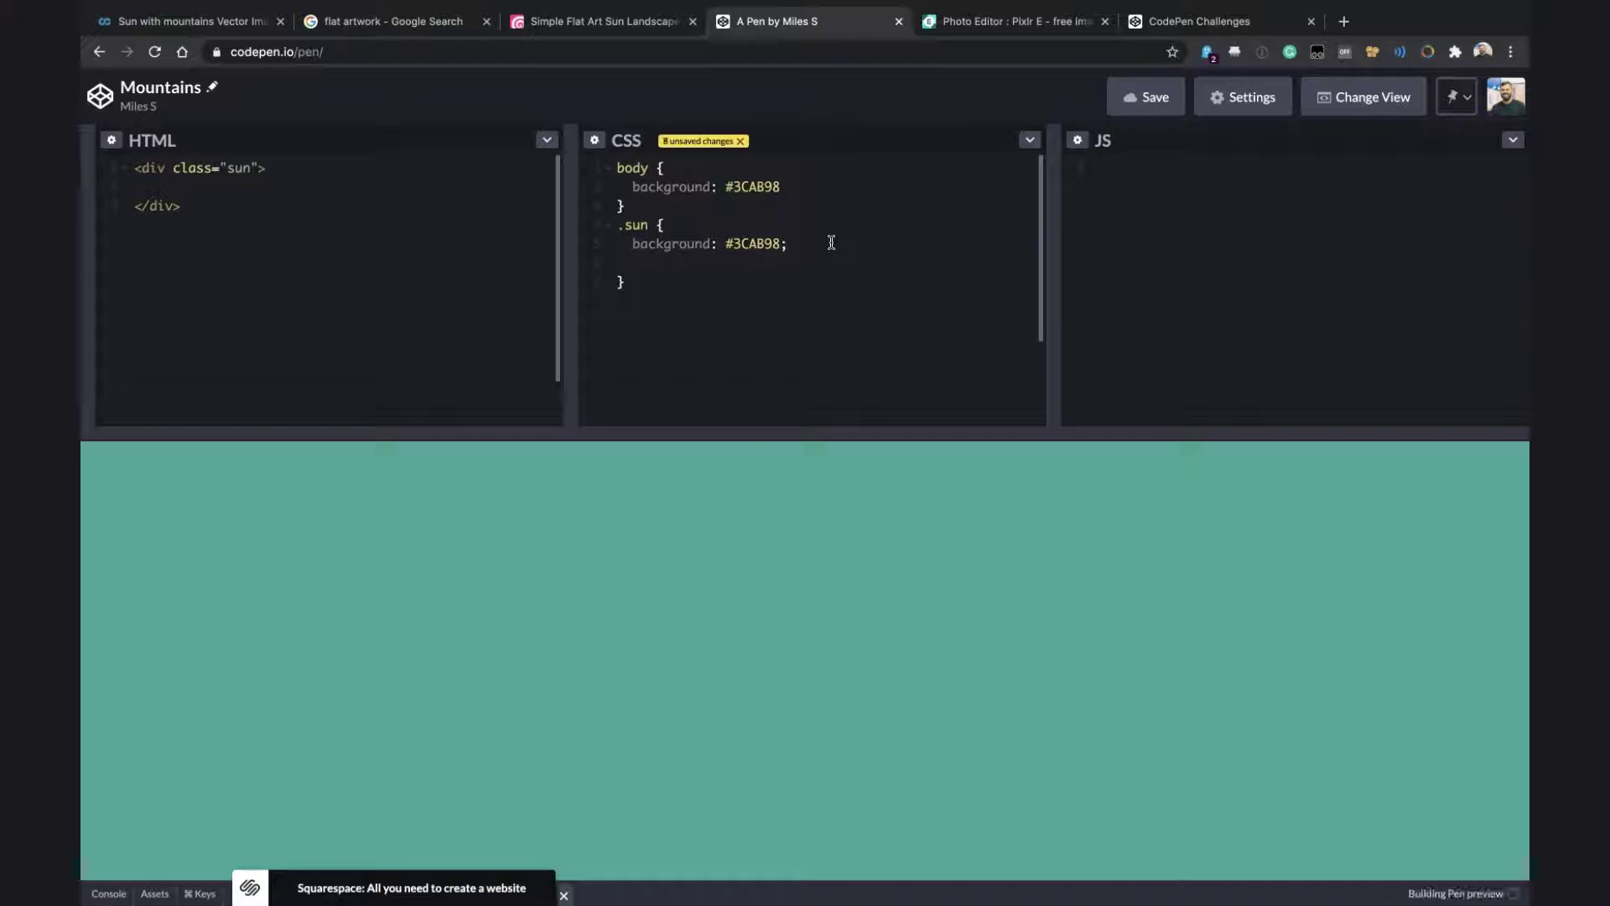
type("display: block;")
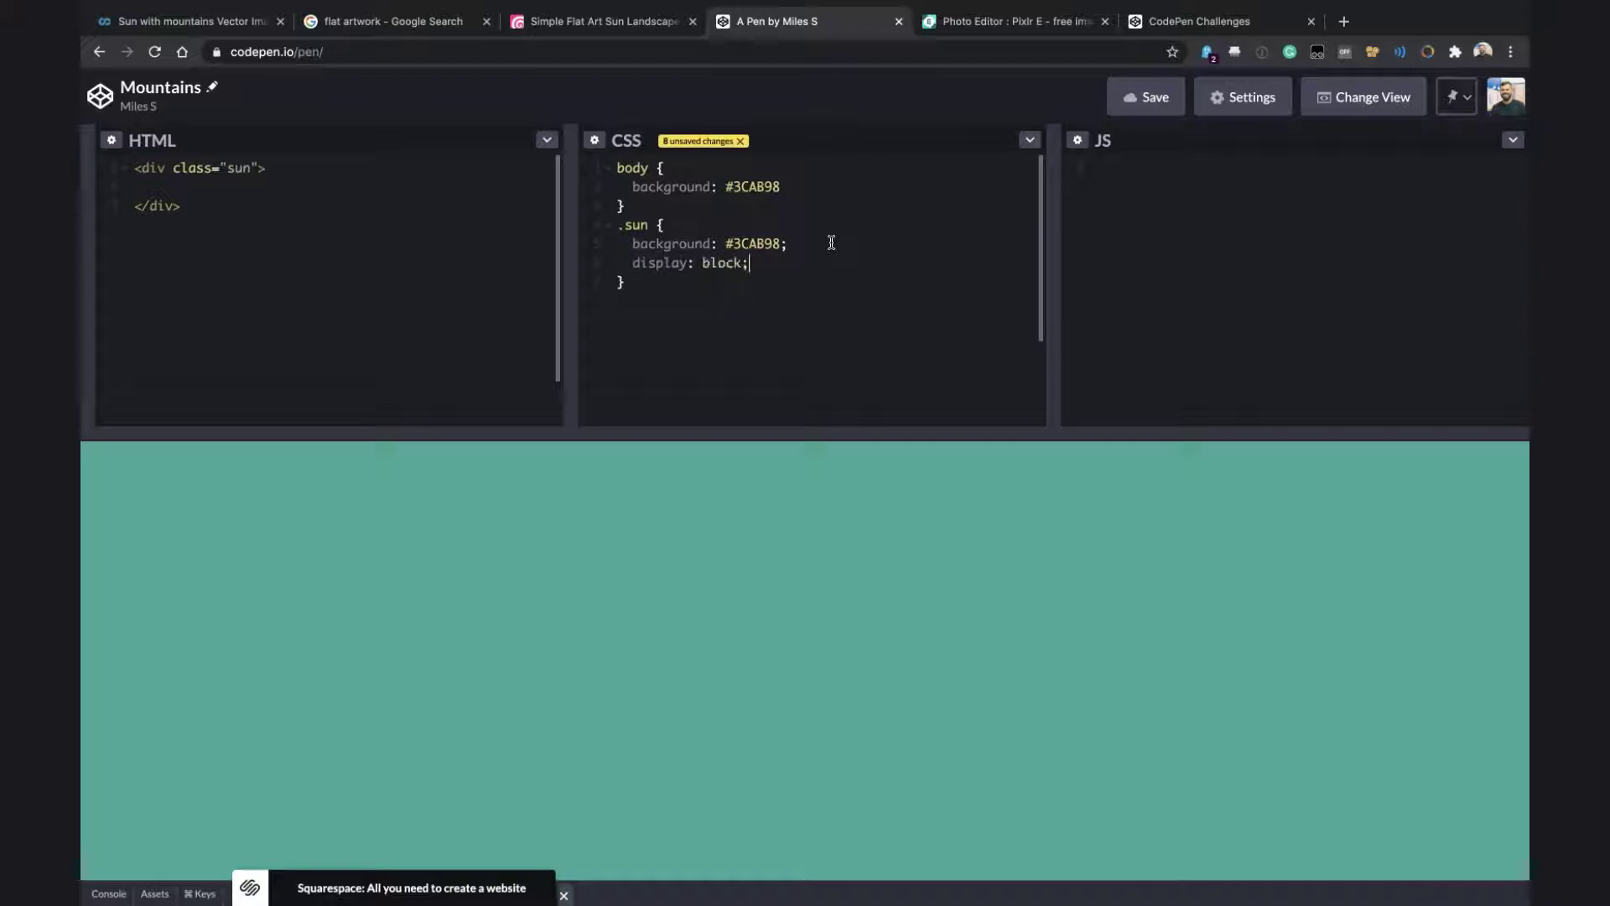
type("   width: 100px;")
key("Return")
type("height: 100")
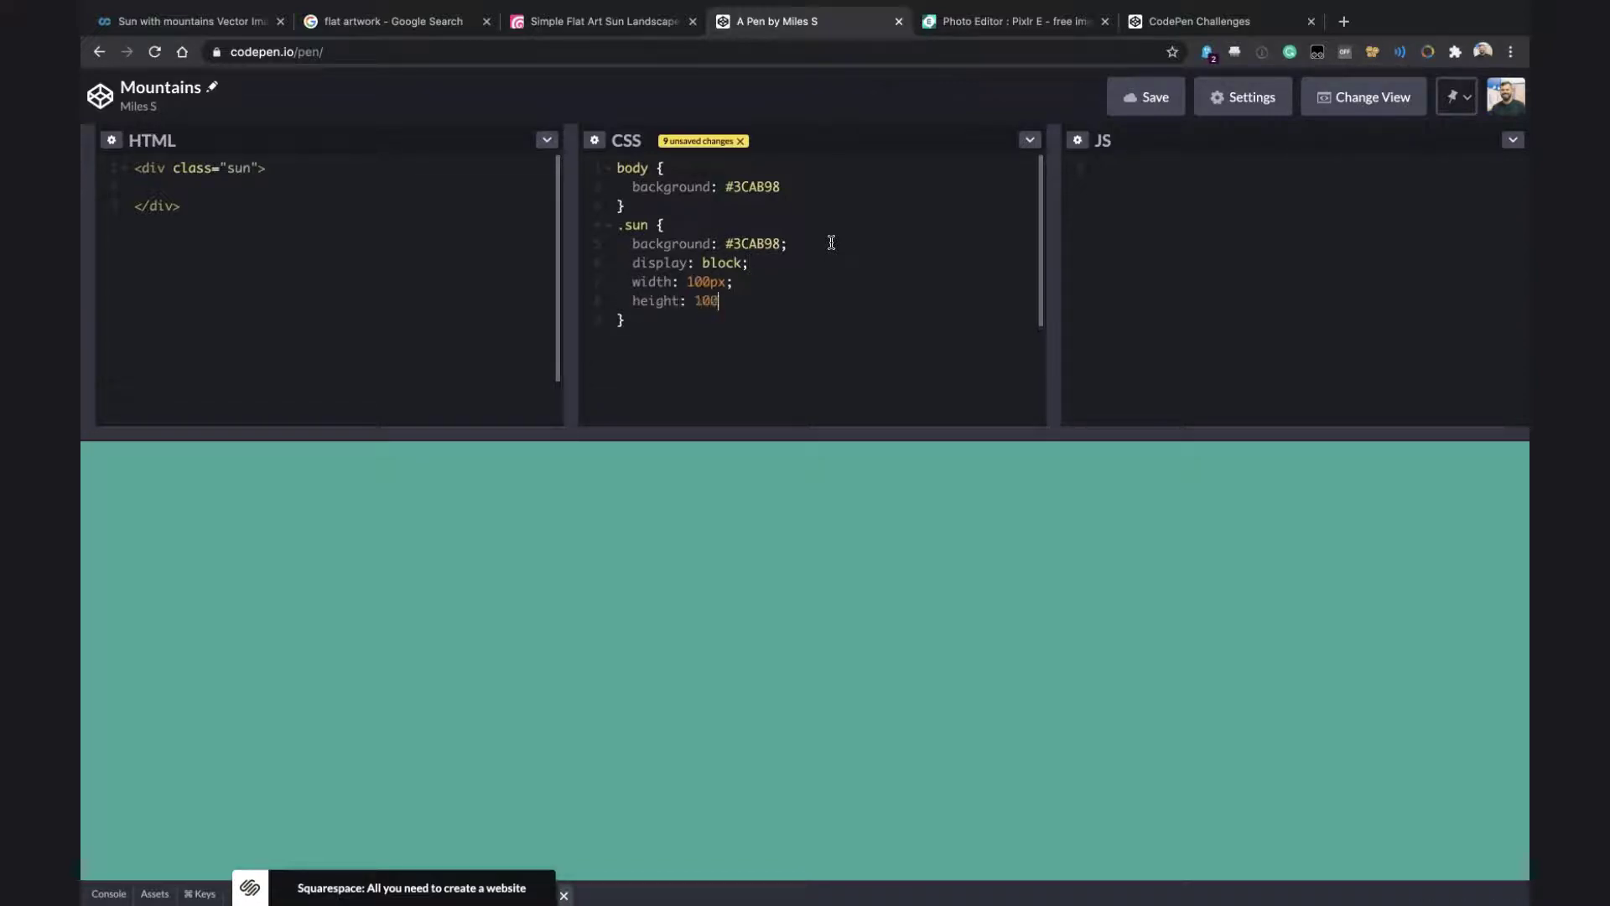
type("px;")
key("Return")
type("border-radius: 50px;")
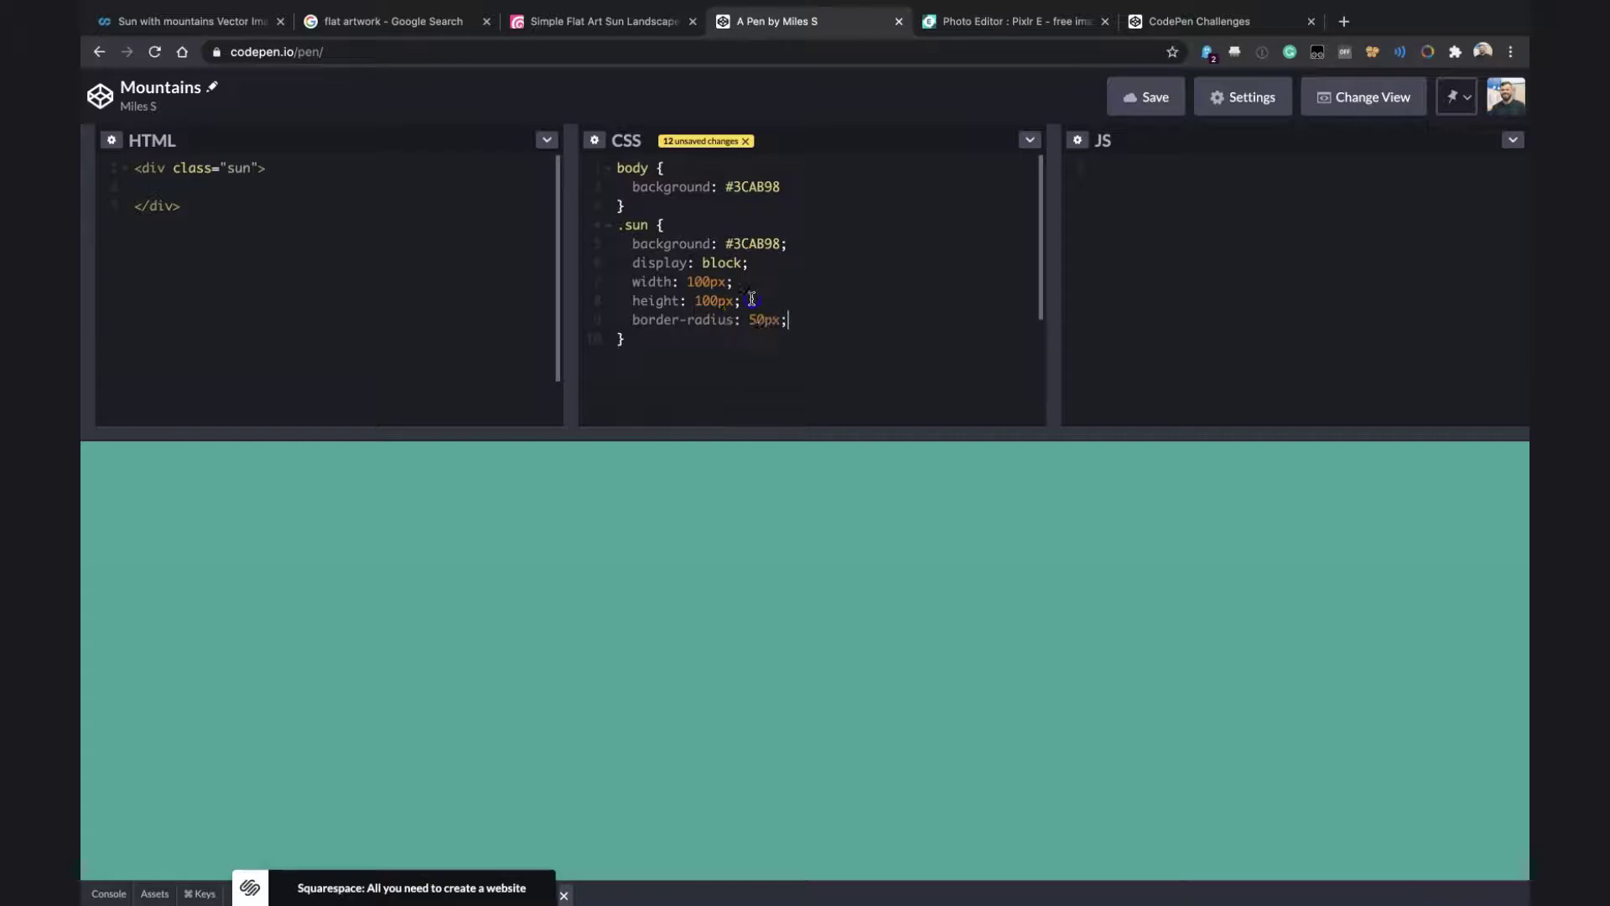
left_click(1182, 95)
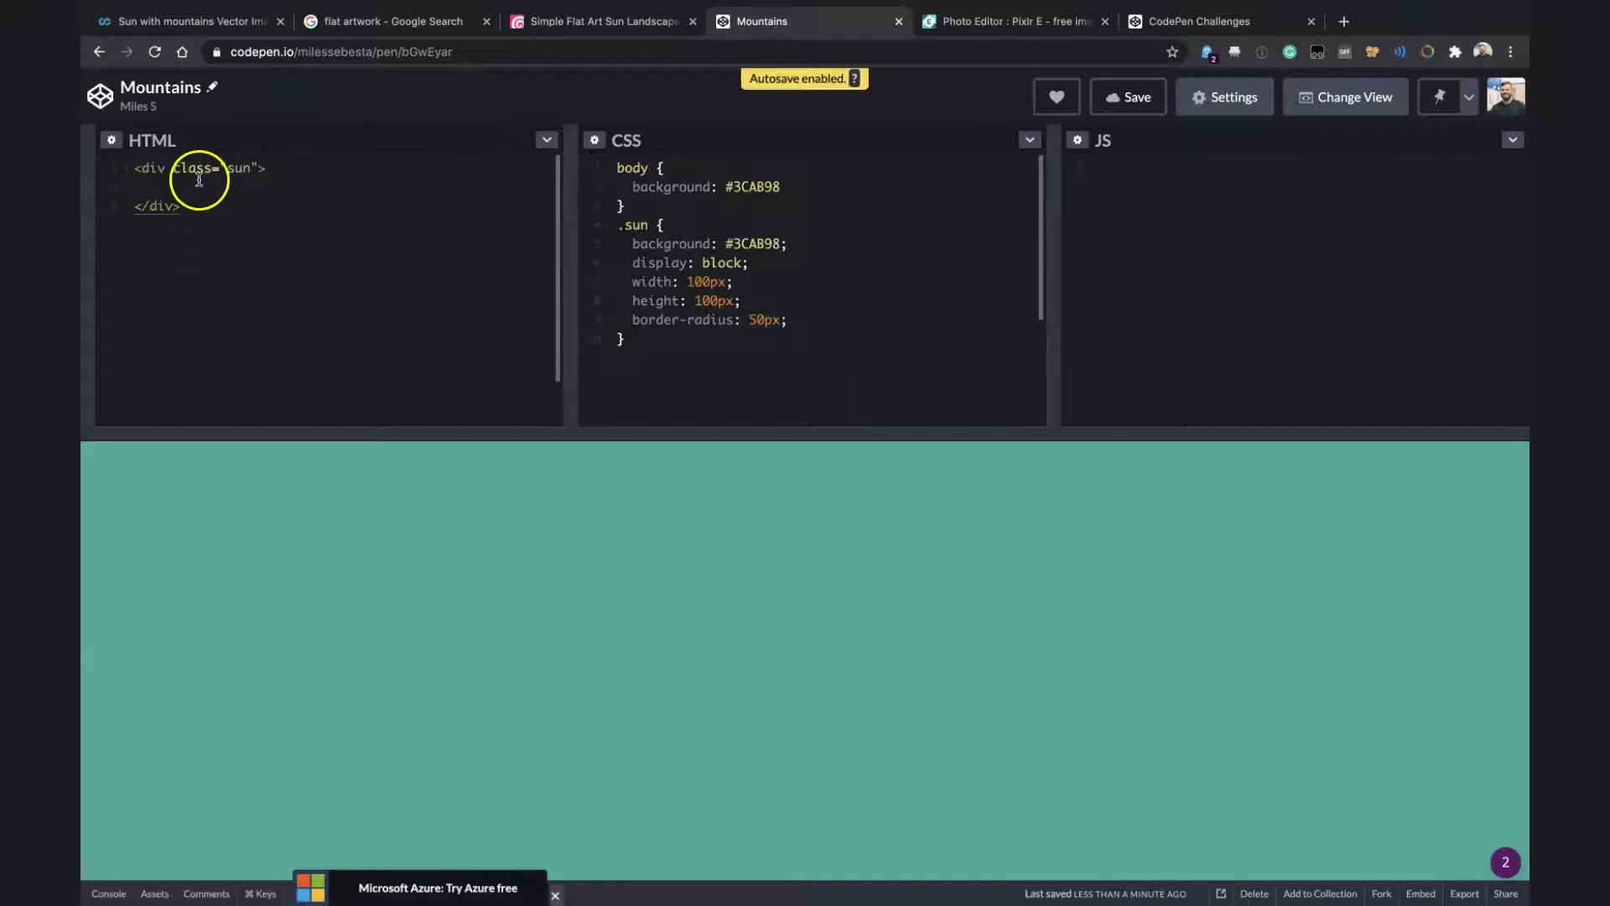
Replace the .sun background with the mockup's orange #EFAC58, removing the doubled hash
left_click(197, 178)
type("test")
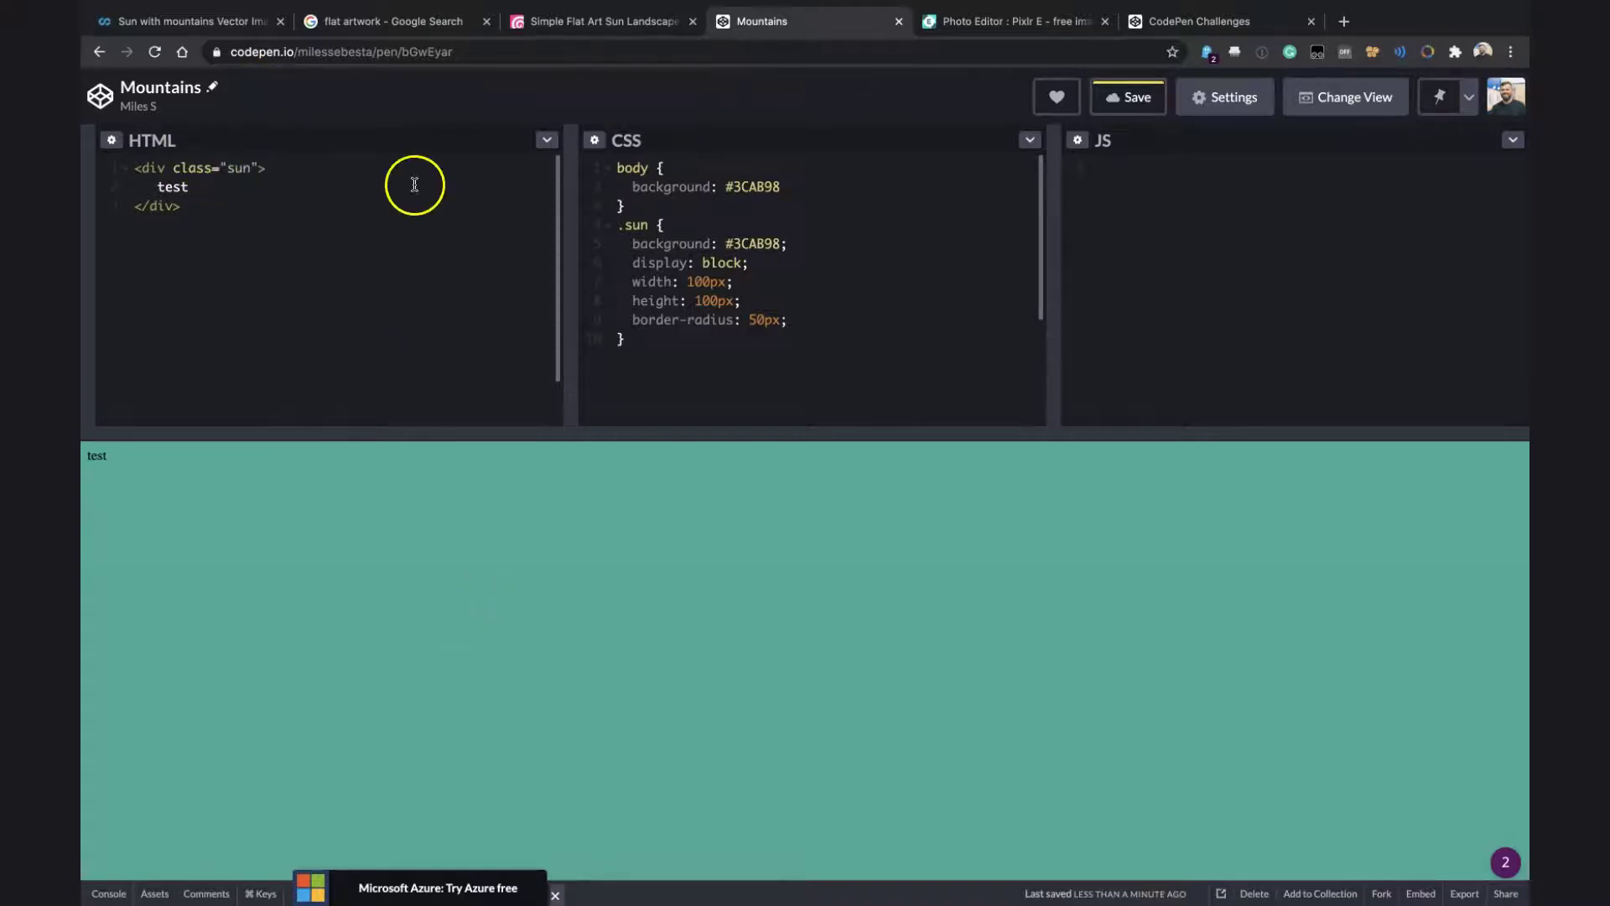
left_click(636, 224)
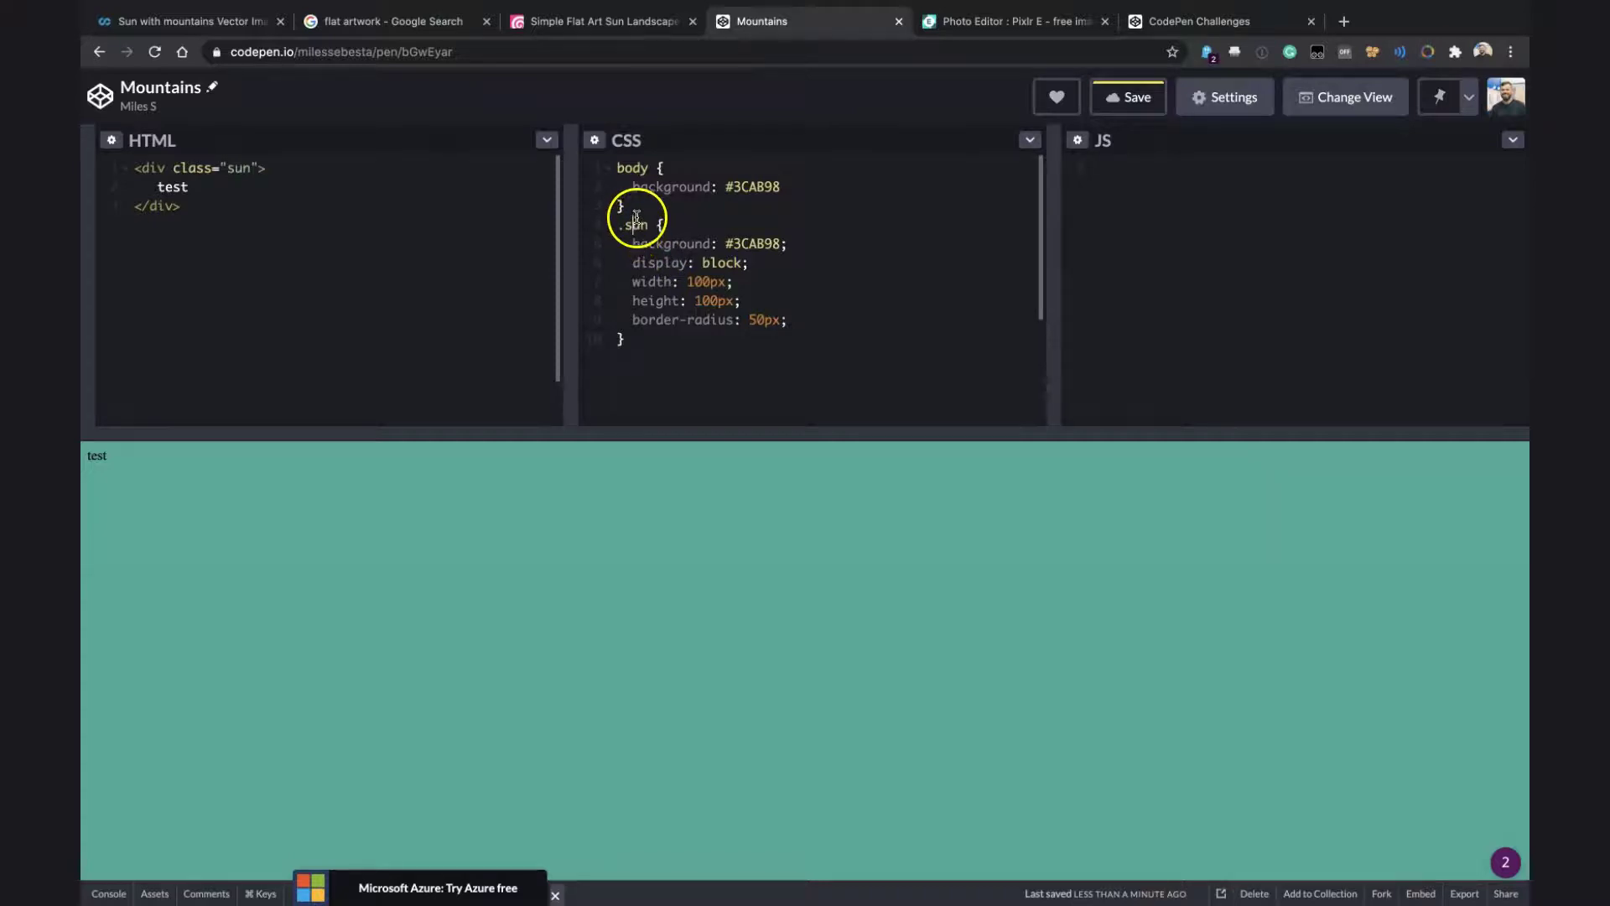
left_click_drag(617, 202, 607, 158)
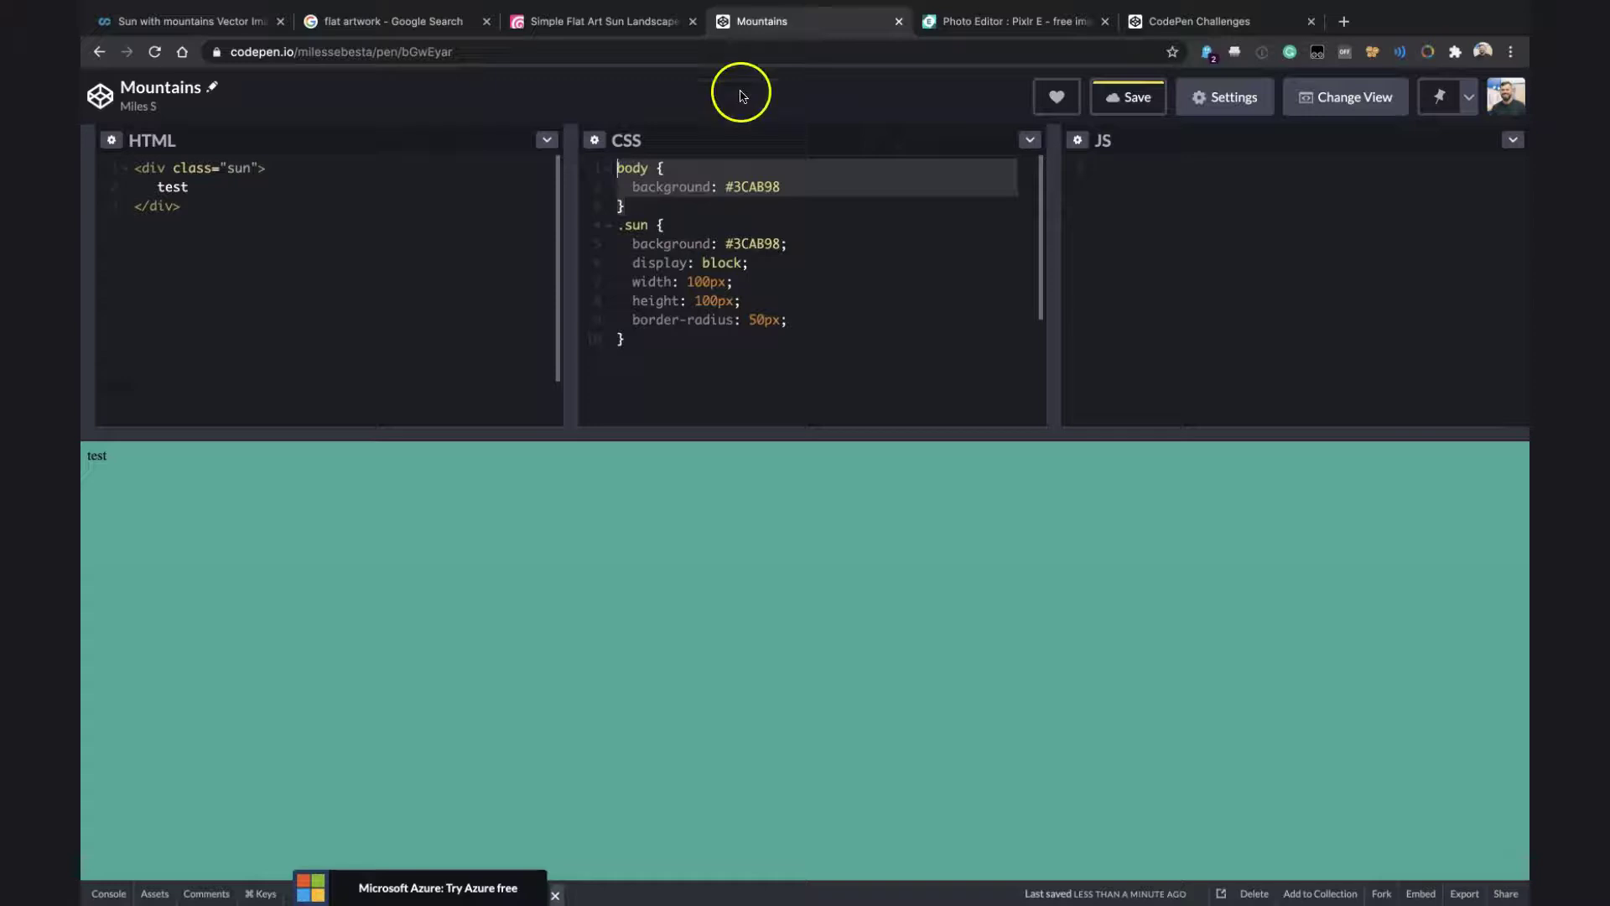
left_click(1034, 18)
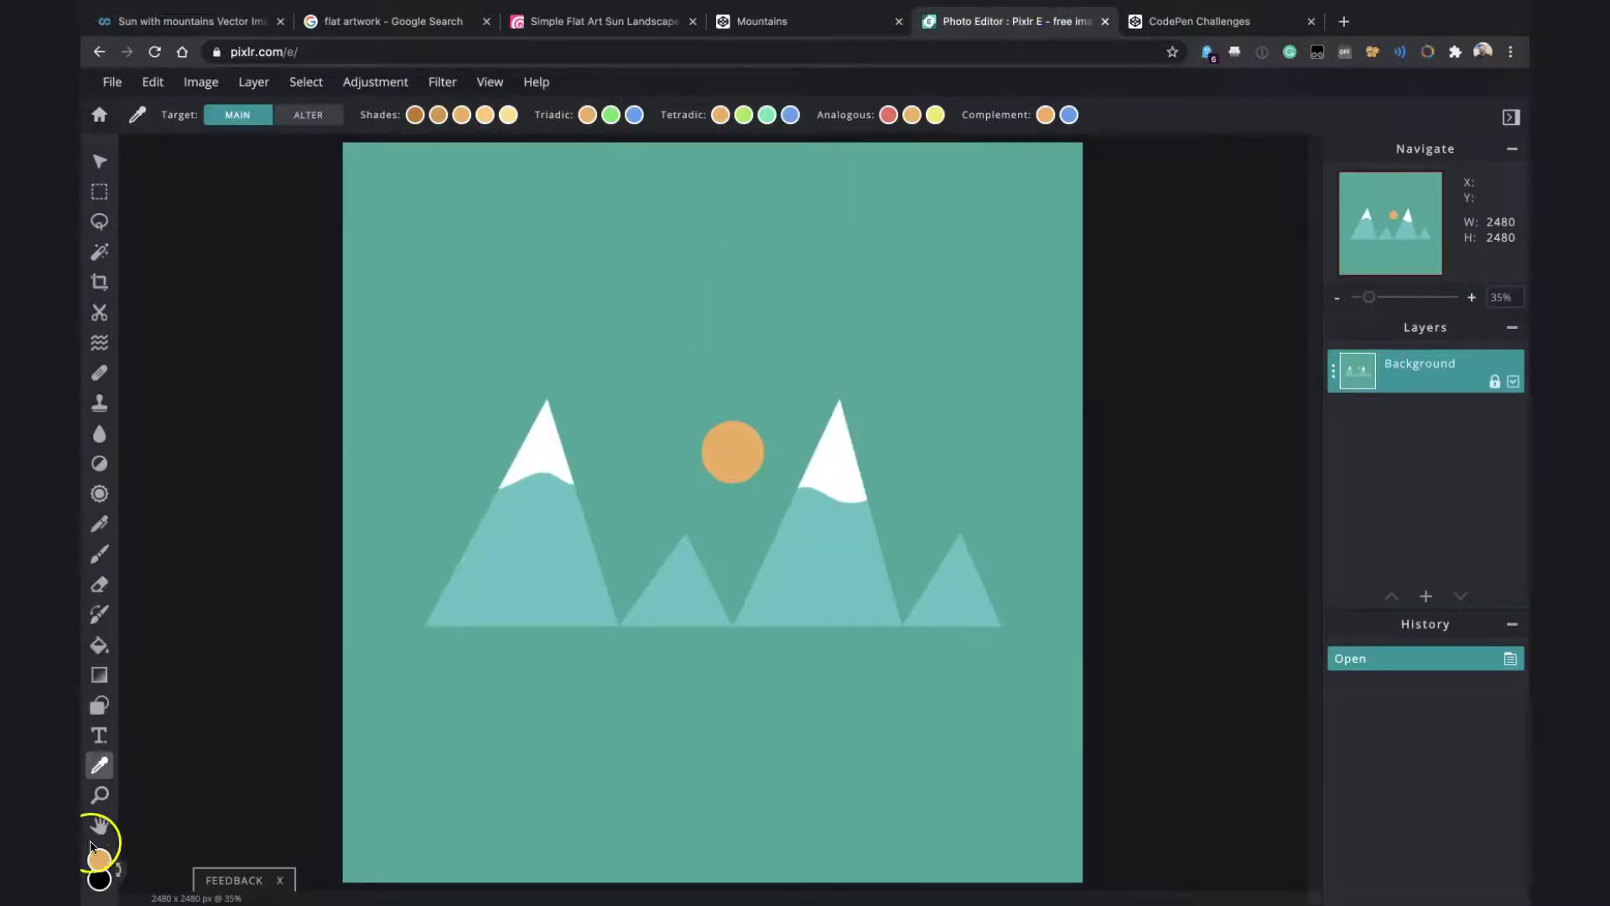
left_click(100, 861)
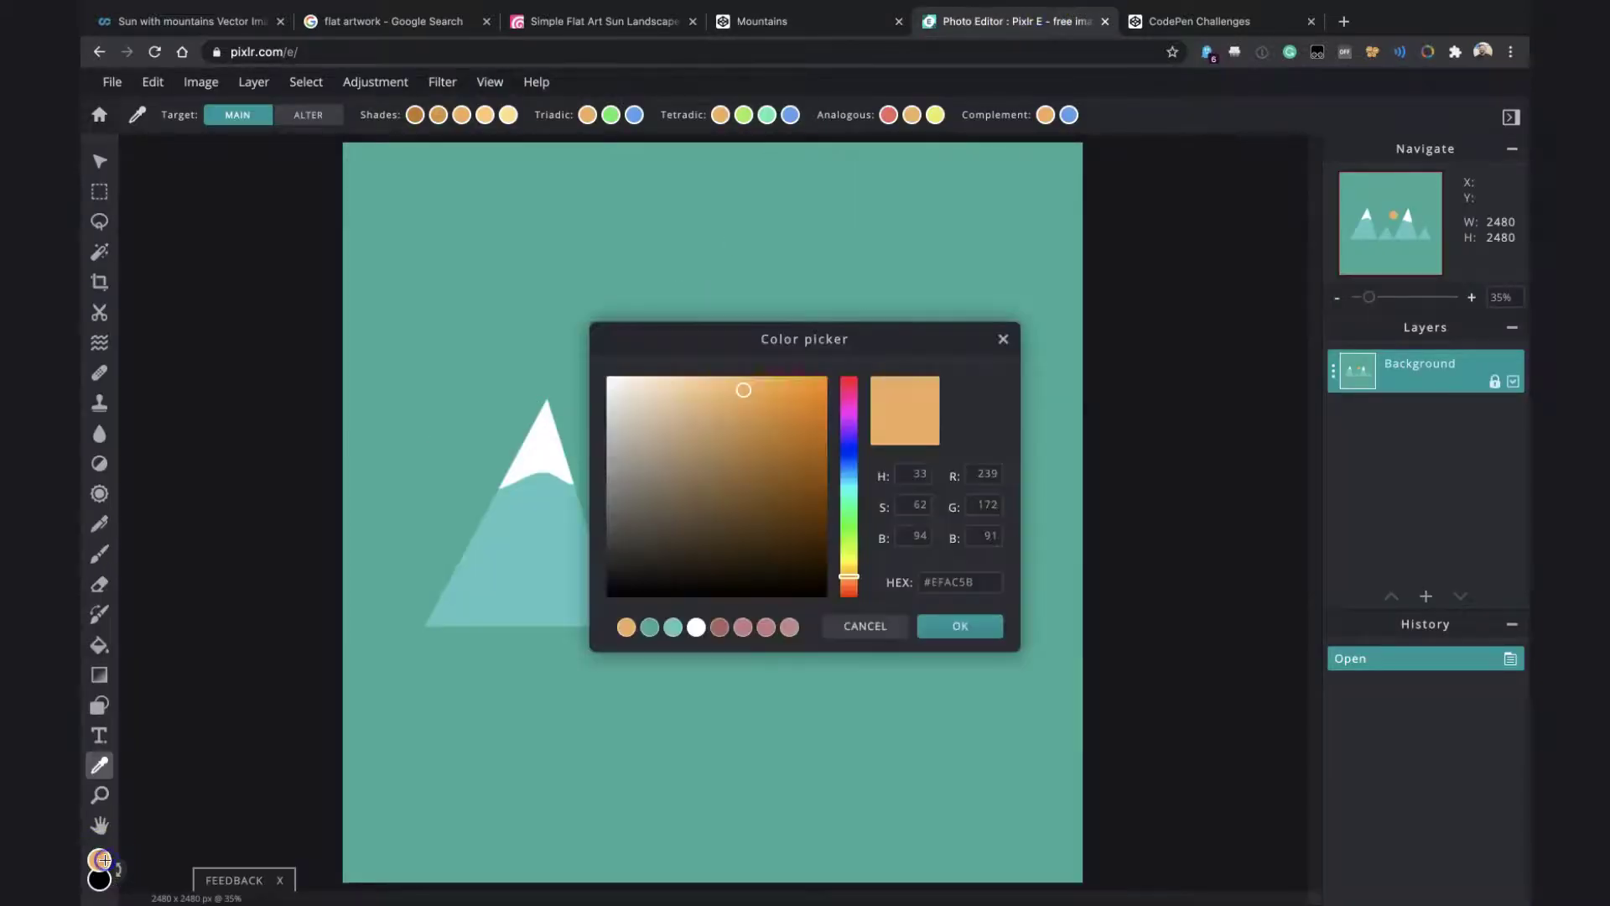
double_click(958, 582)
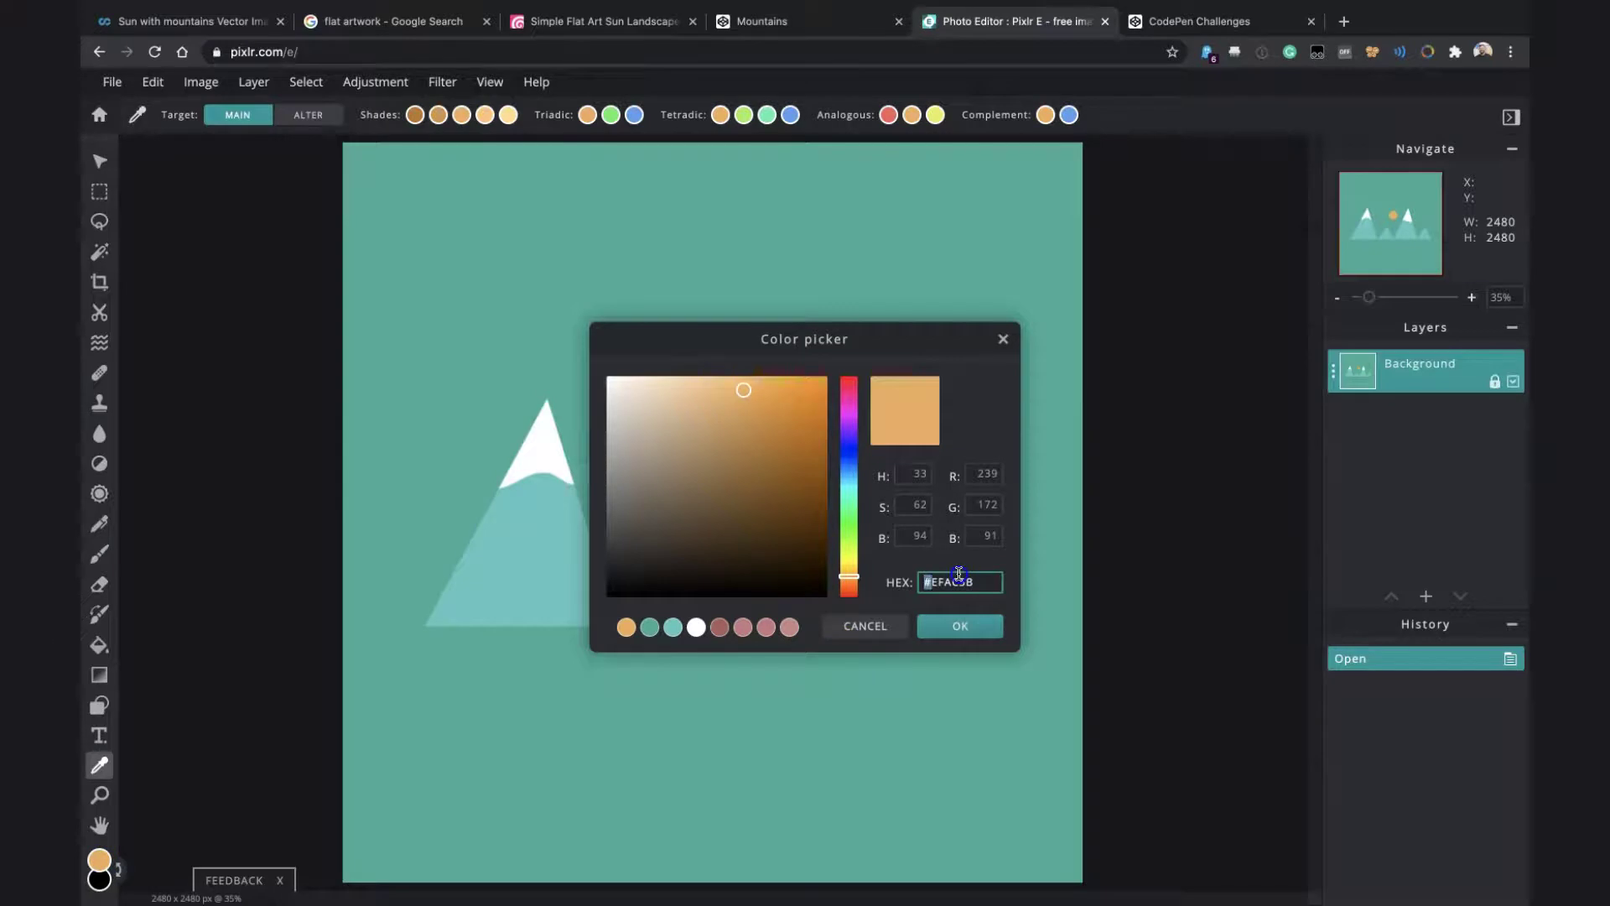
left_click(810, 20)
double_click(753, 243)
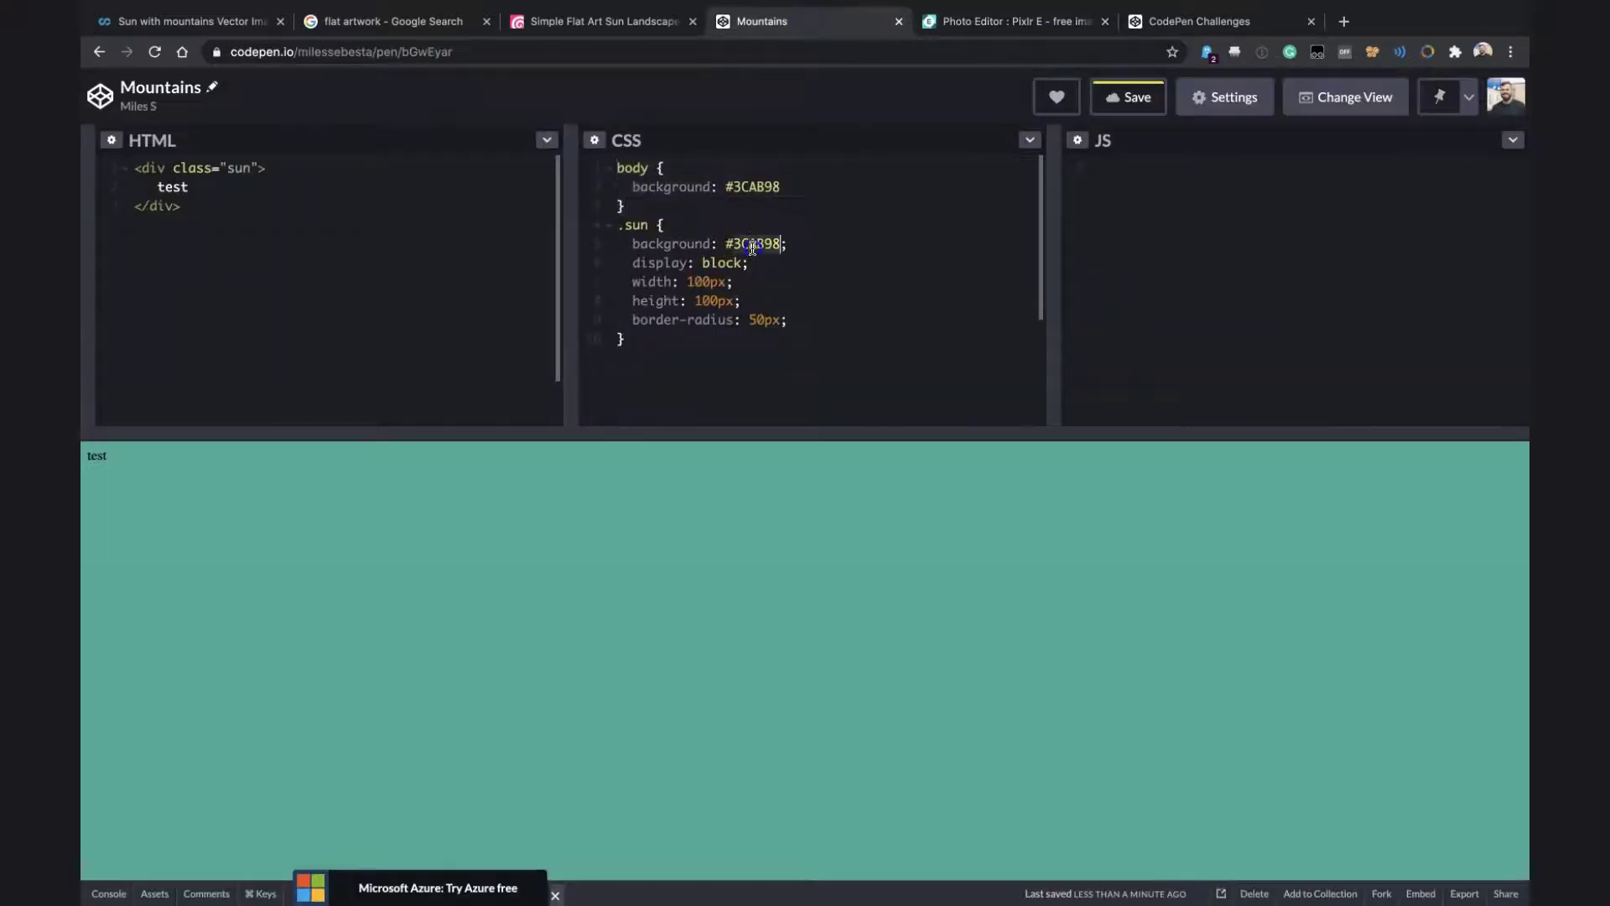
type("#EFAC5B")
left_click(741, 244)
key("BackSpace")
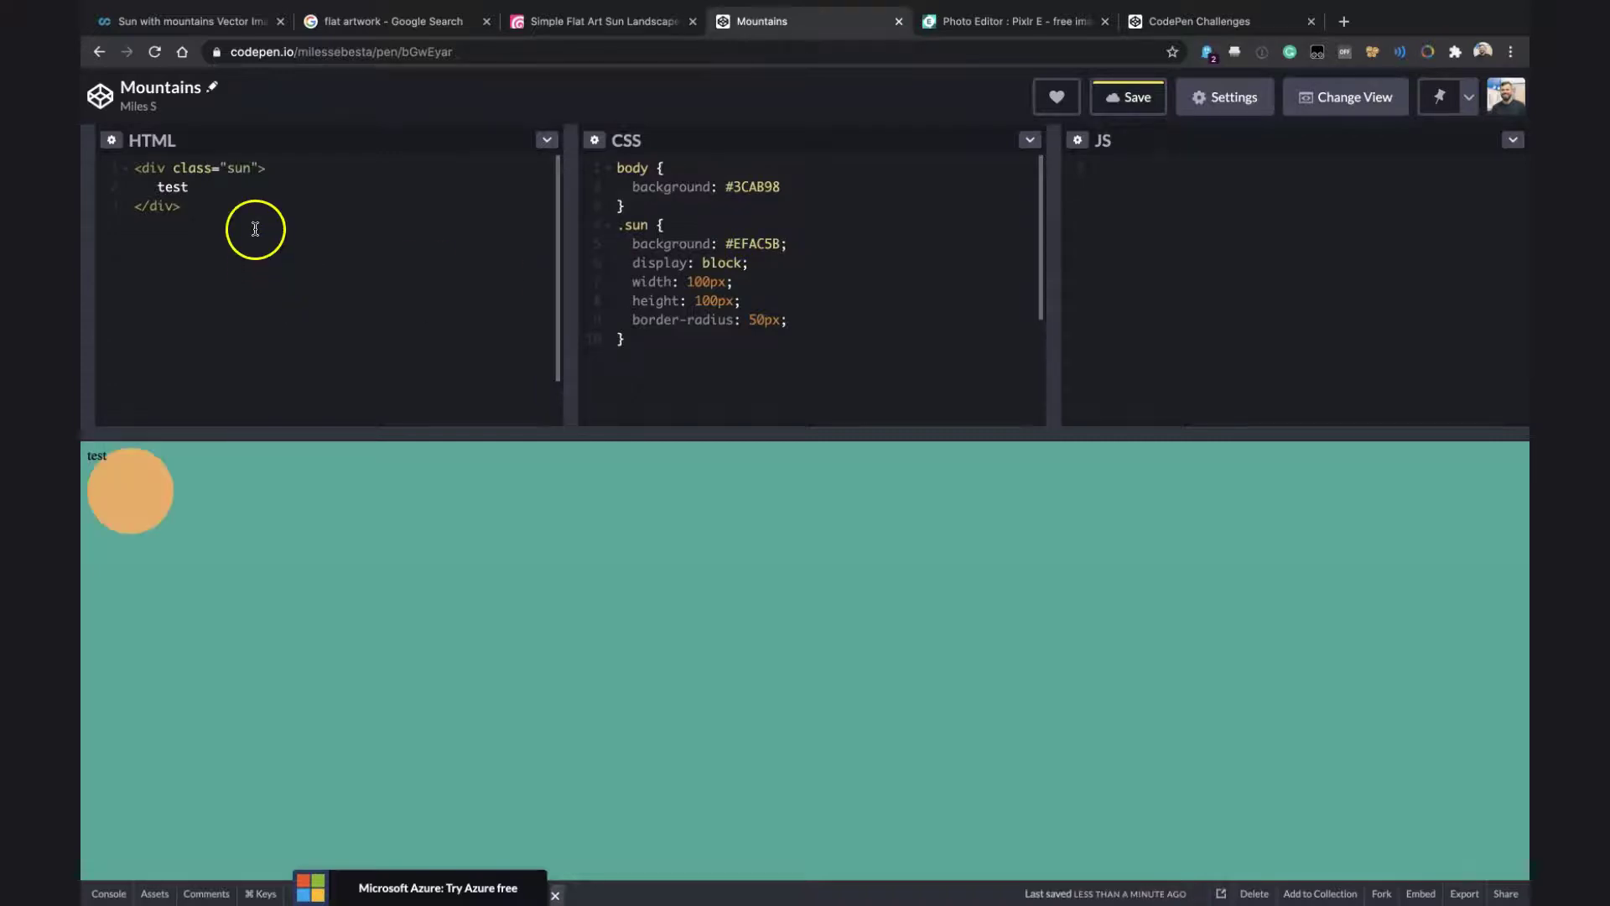
Delete the placeholder 'test' text from the sun div
left_click(225, 184)
double_click(224, 184)
key("BackSpace")
key("BackSpace")
key("BackSpace")
Tidy the HTML so the sun div sits on a single line
left_click(183, 228)
left_click(859, 310)
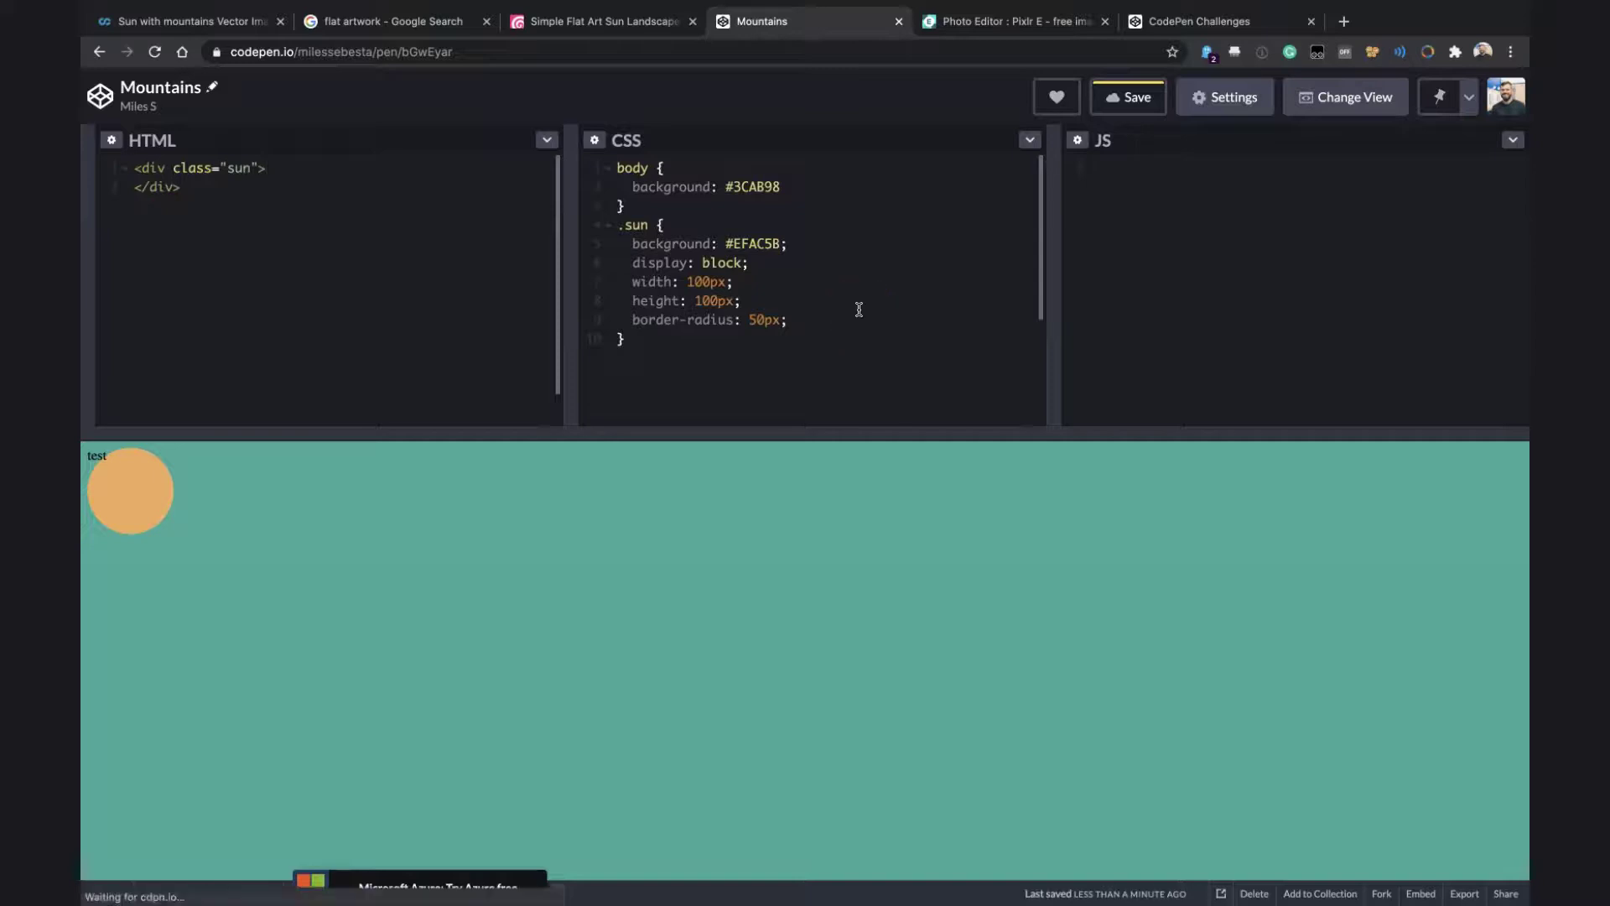
left_click(135, 170)
left_click(134, 191)
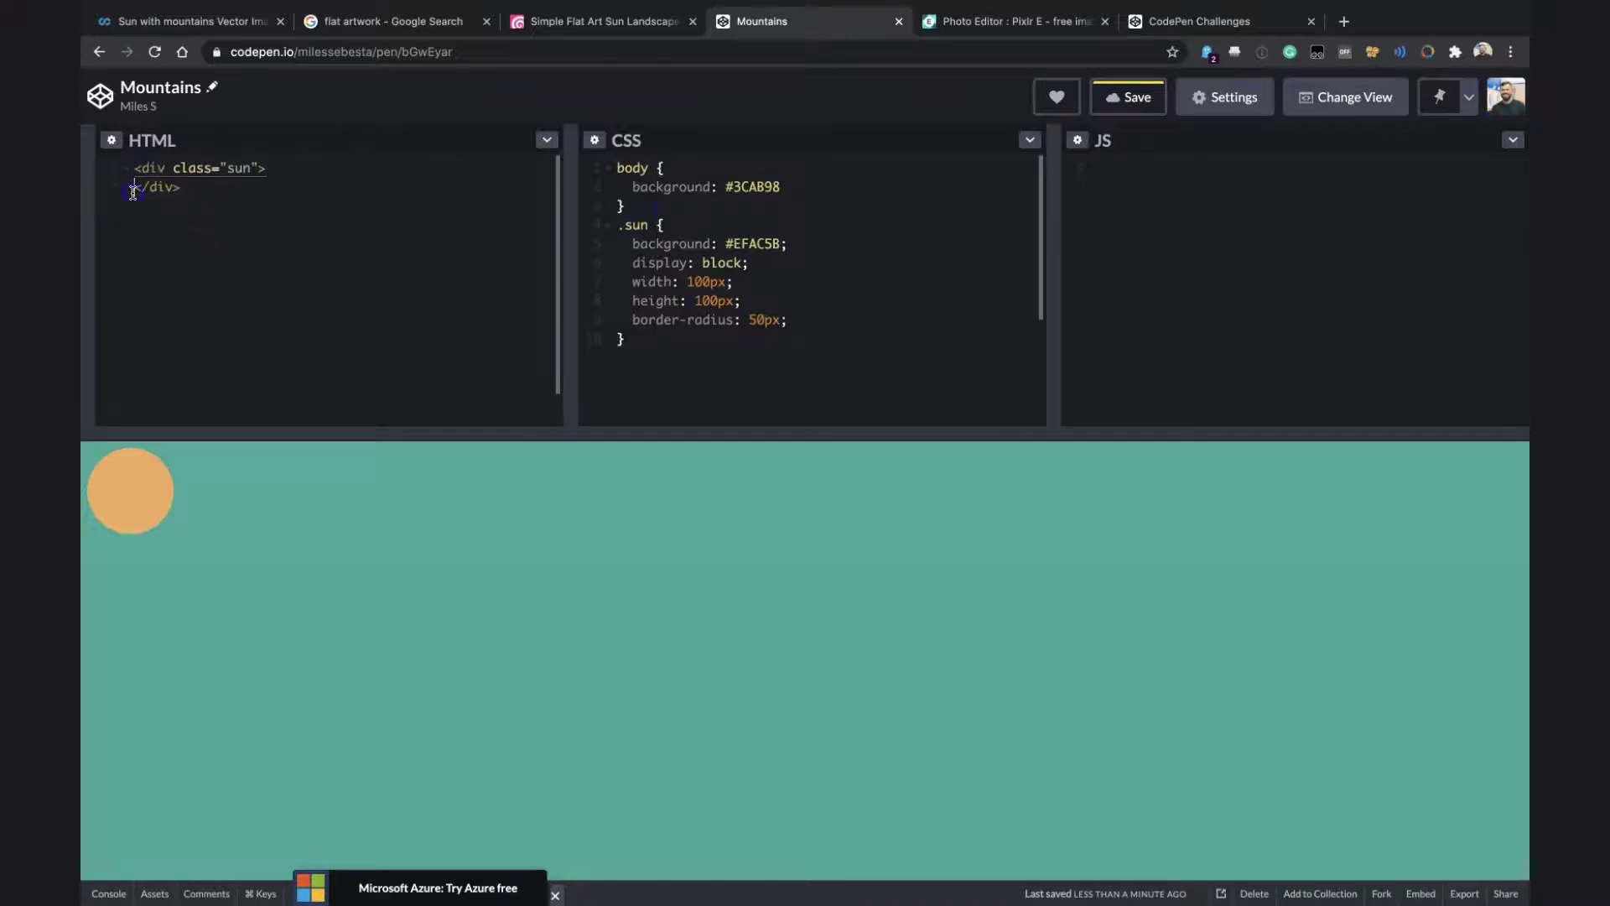
key("BackSpace")
left_click(133, 191)
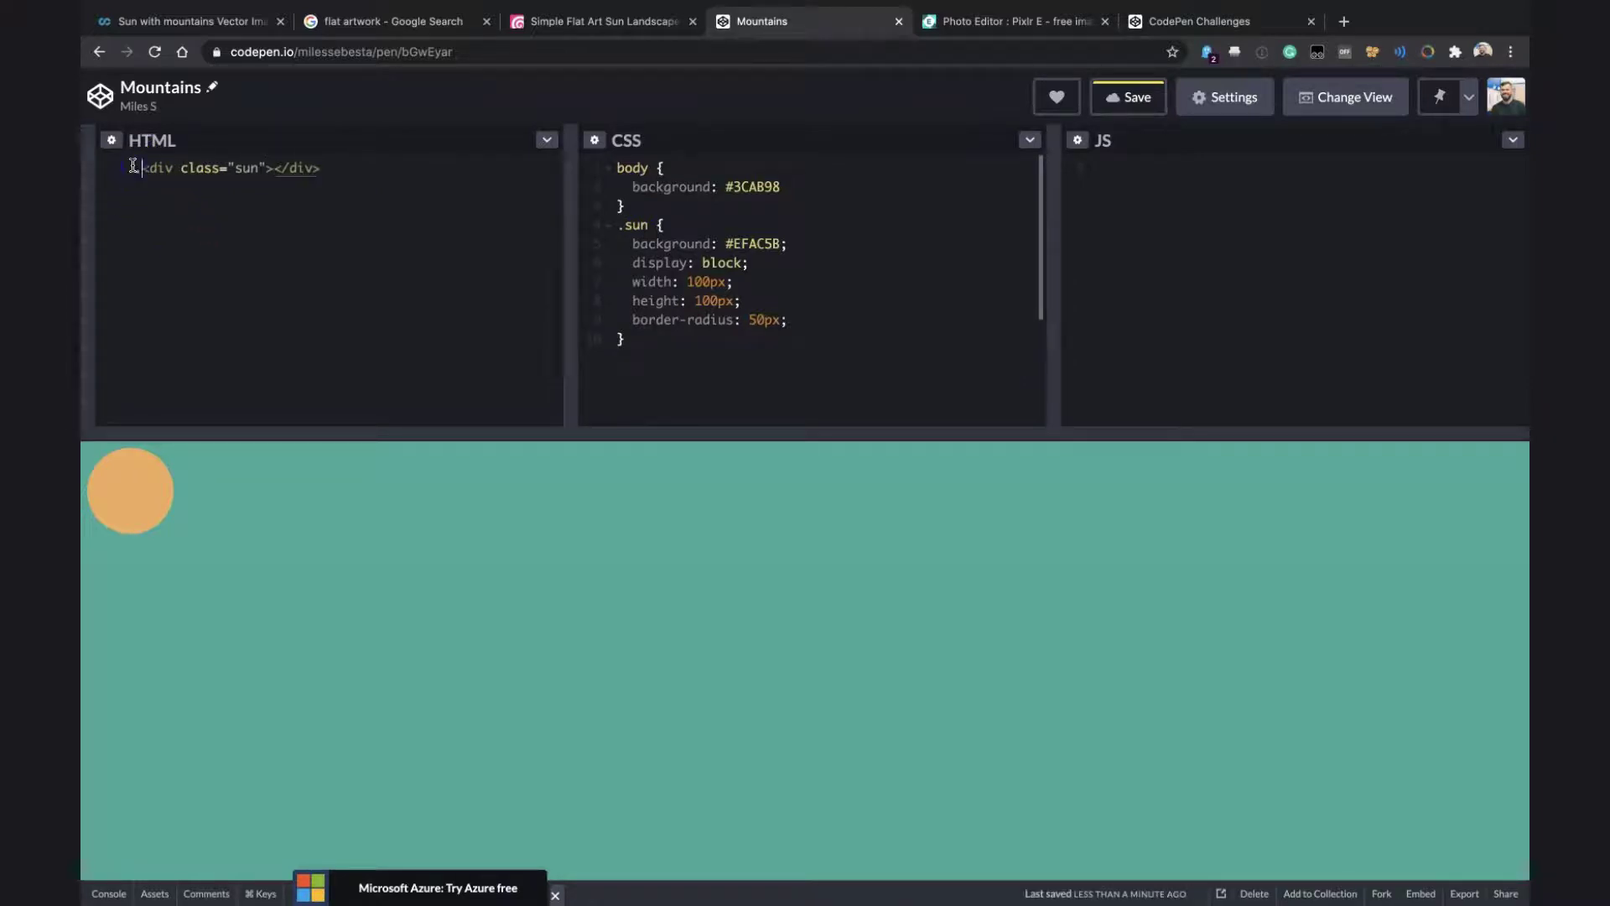
type(".wrapper")
Expand .wrapper into a wrapper div and move the sun div inside it
key("Tab")
key("Return")
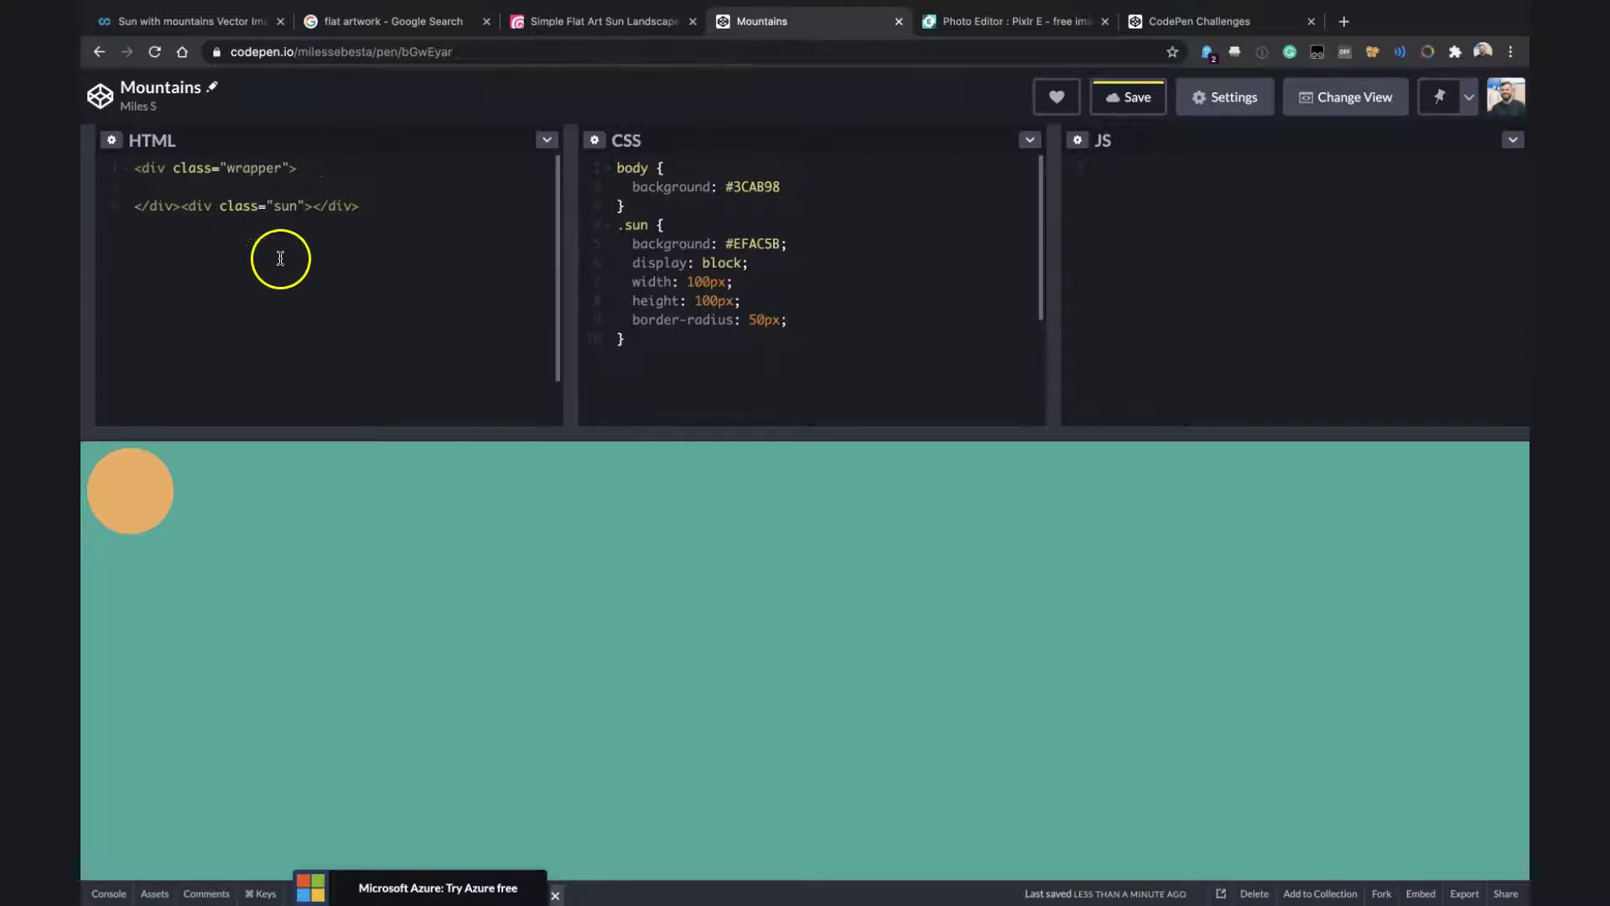
left_click(198, 205)
key("shift+End")
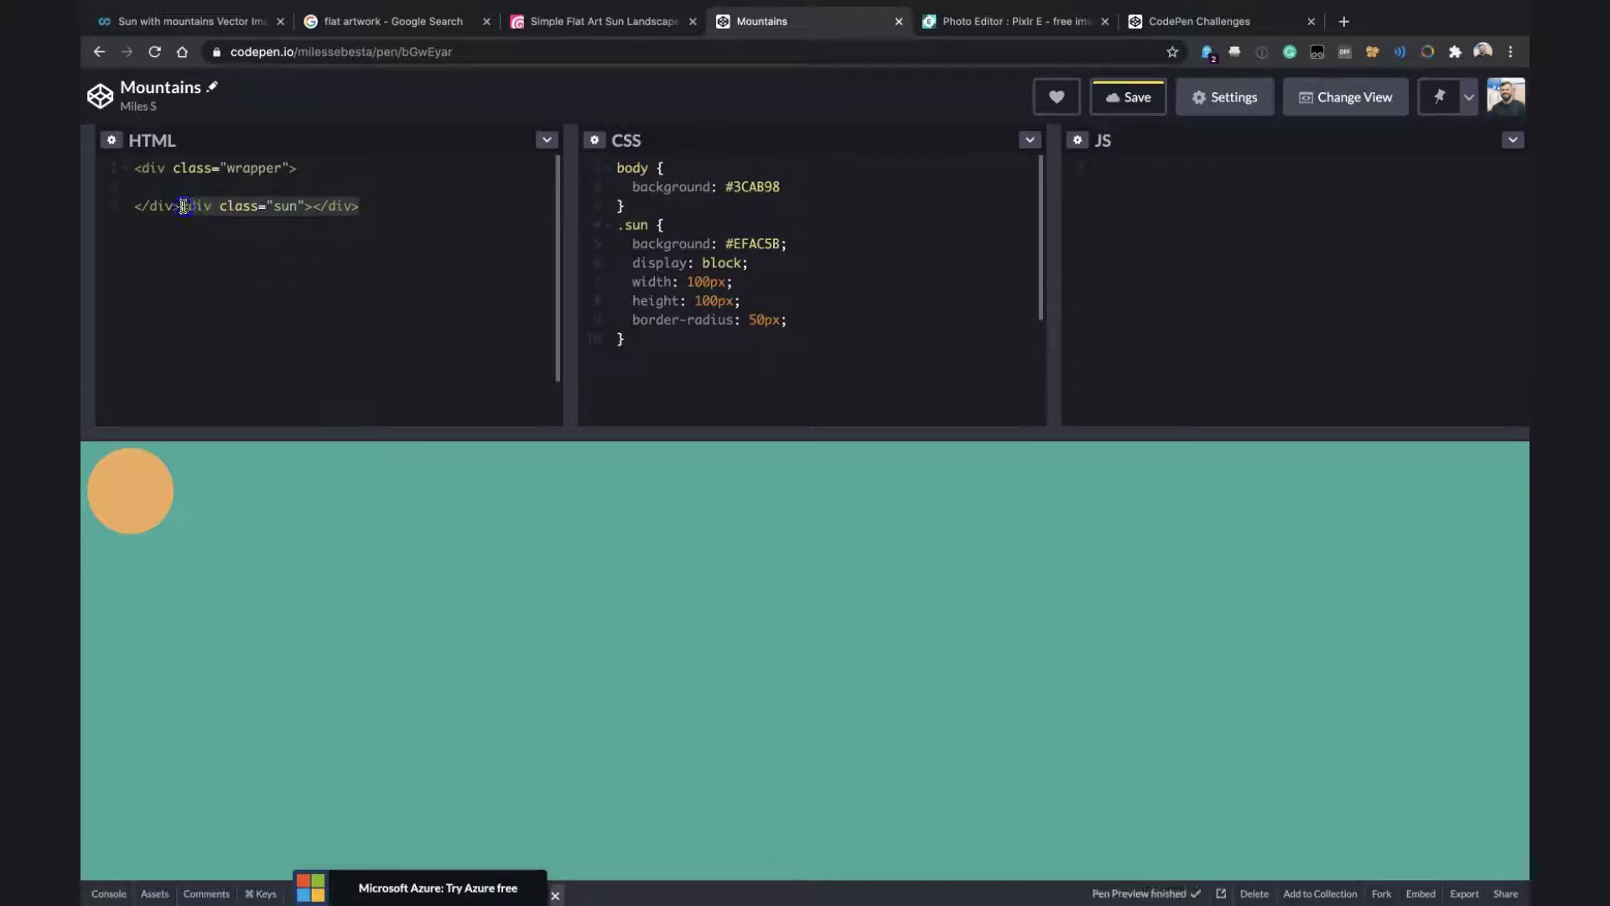
key("ctrl+x")
left_click(177, 195)
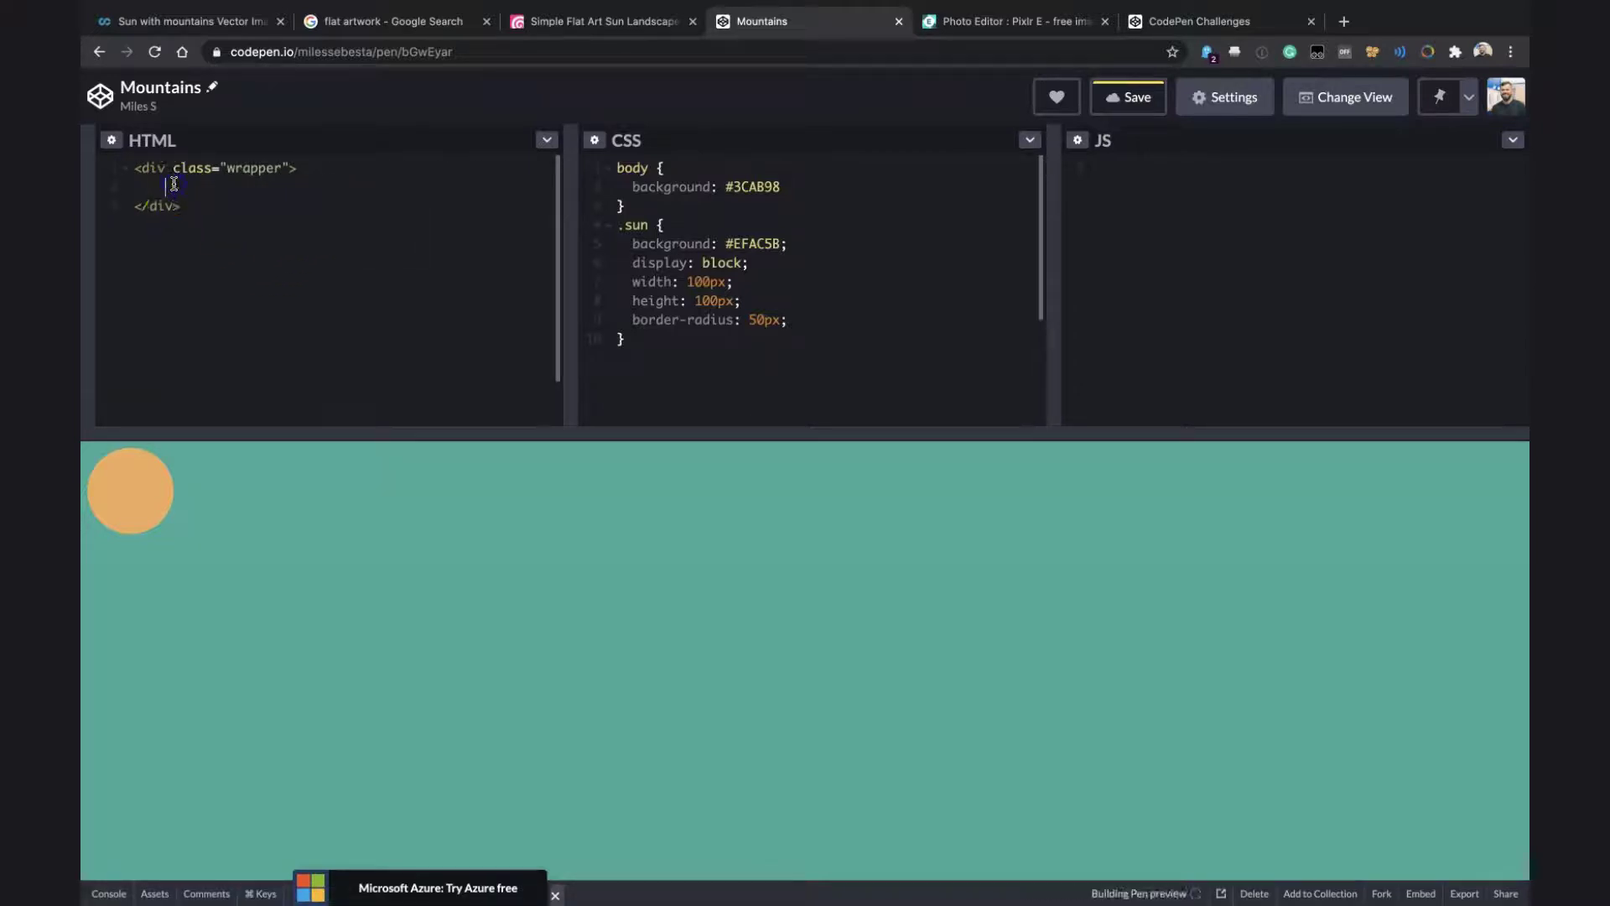
key("ctrl+v")
Add a .wrapper rule with display: flex and width: 600px
left_click(657, 208)
key("Return")
type("/")
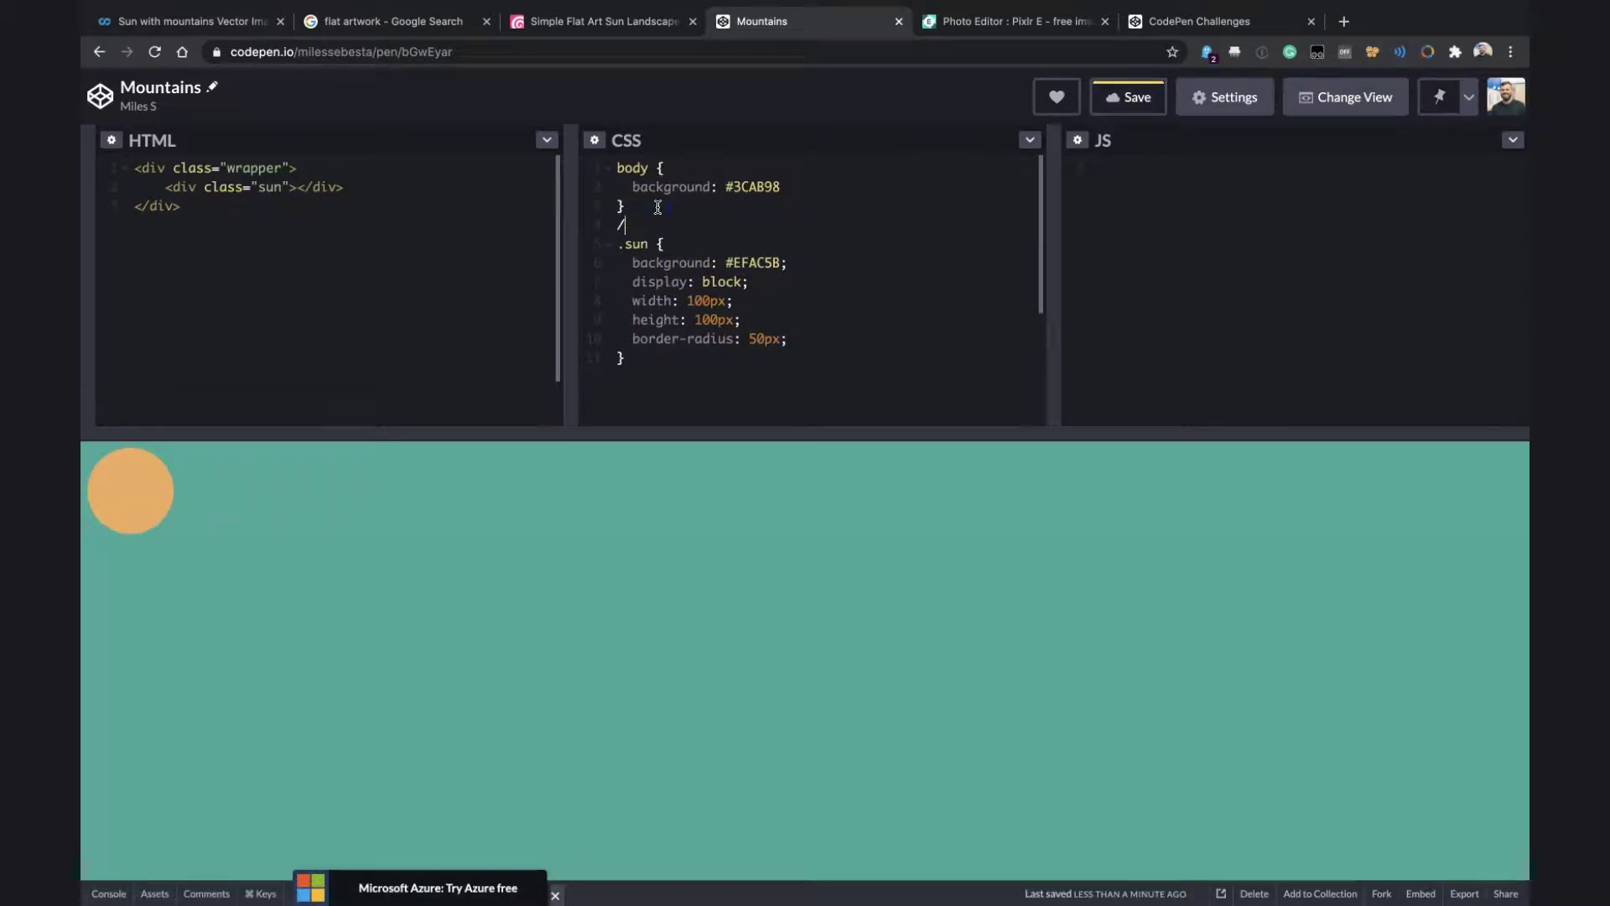
type("wra {")
key("Return")
type("display: f")
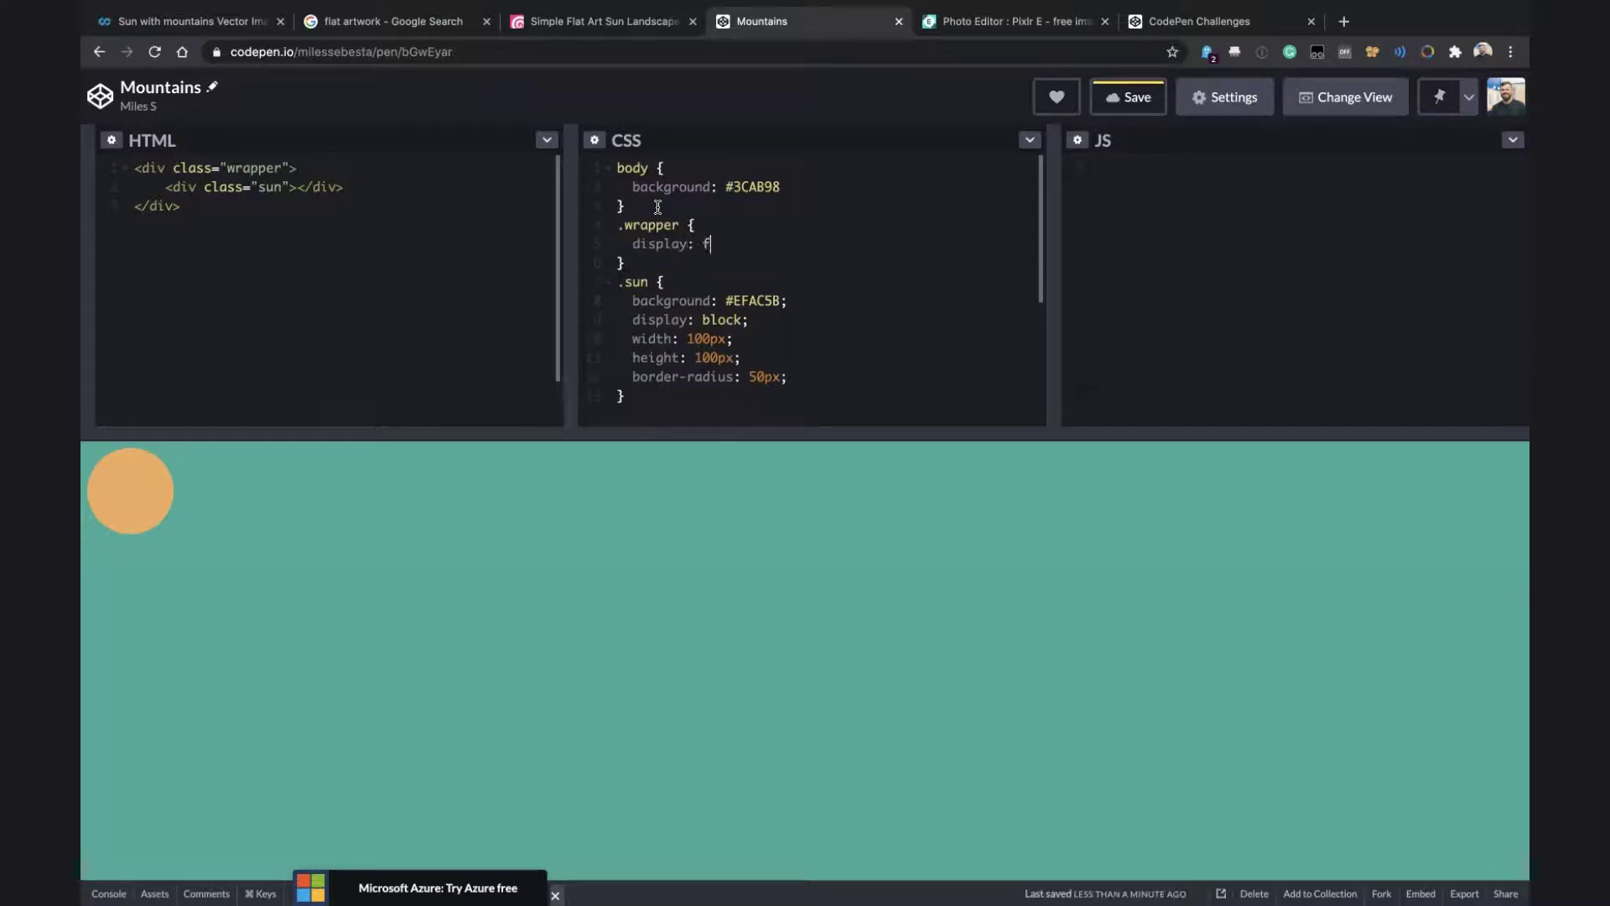
type("lex;")
key("Return")
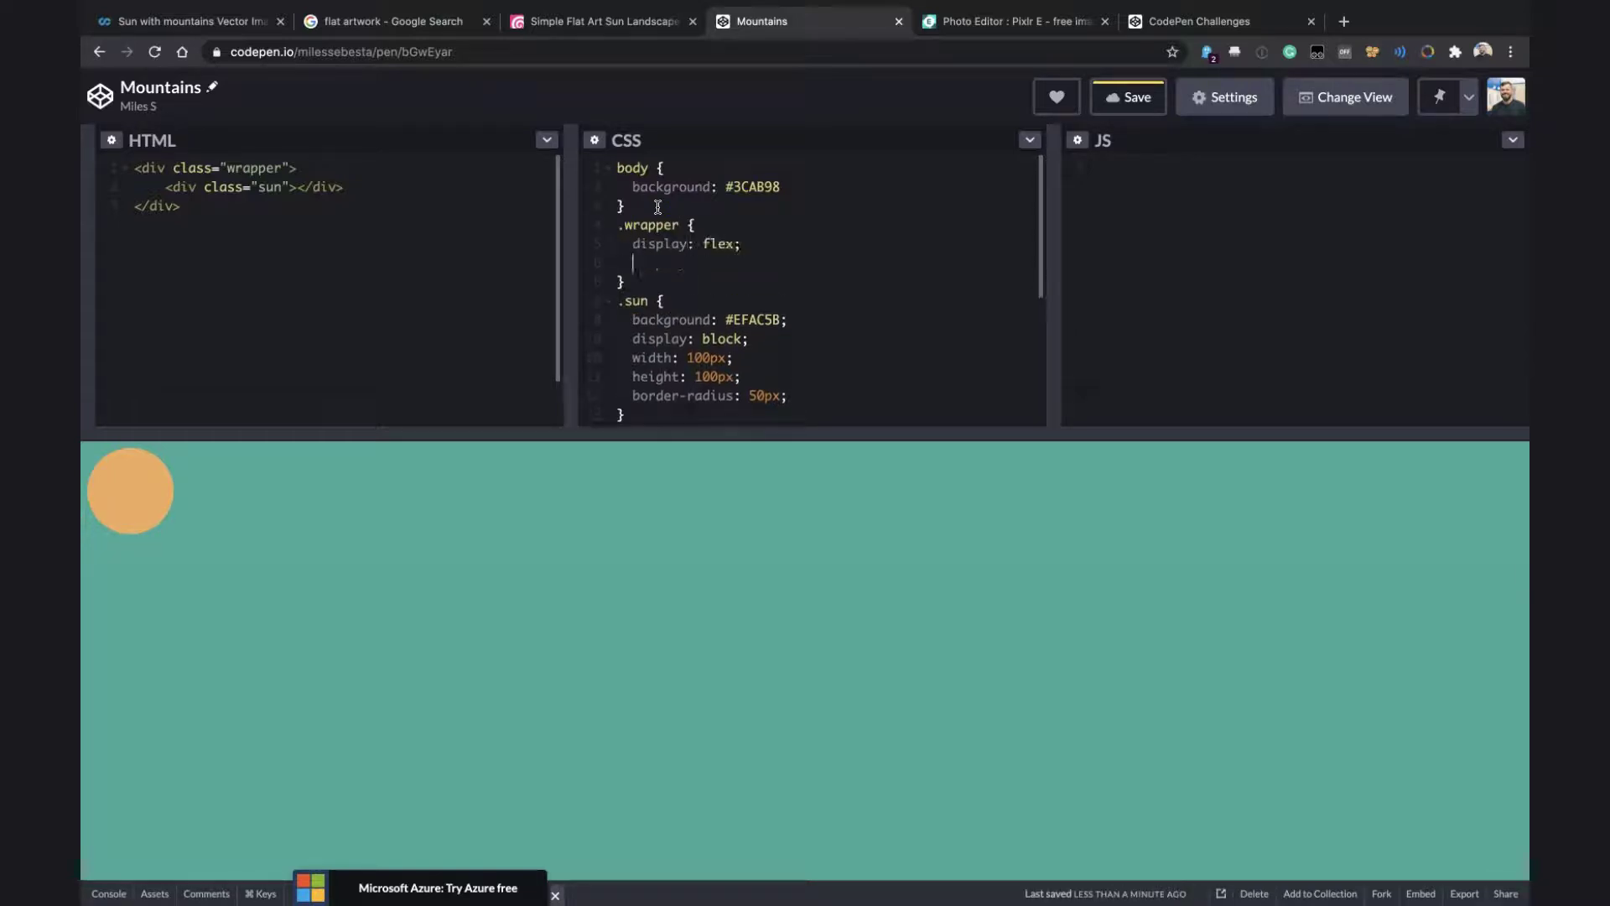
type("width: ")
type("600px;")
key("Return")
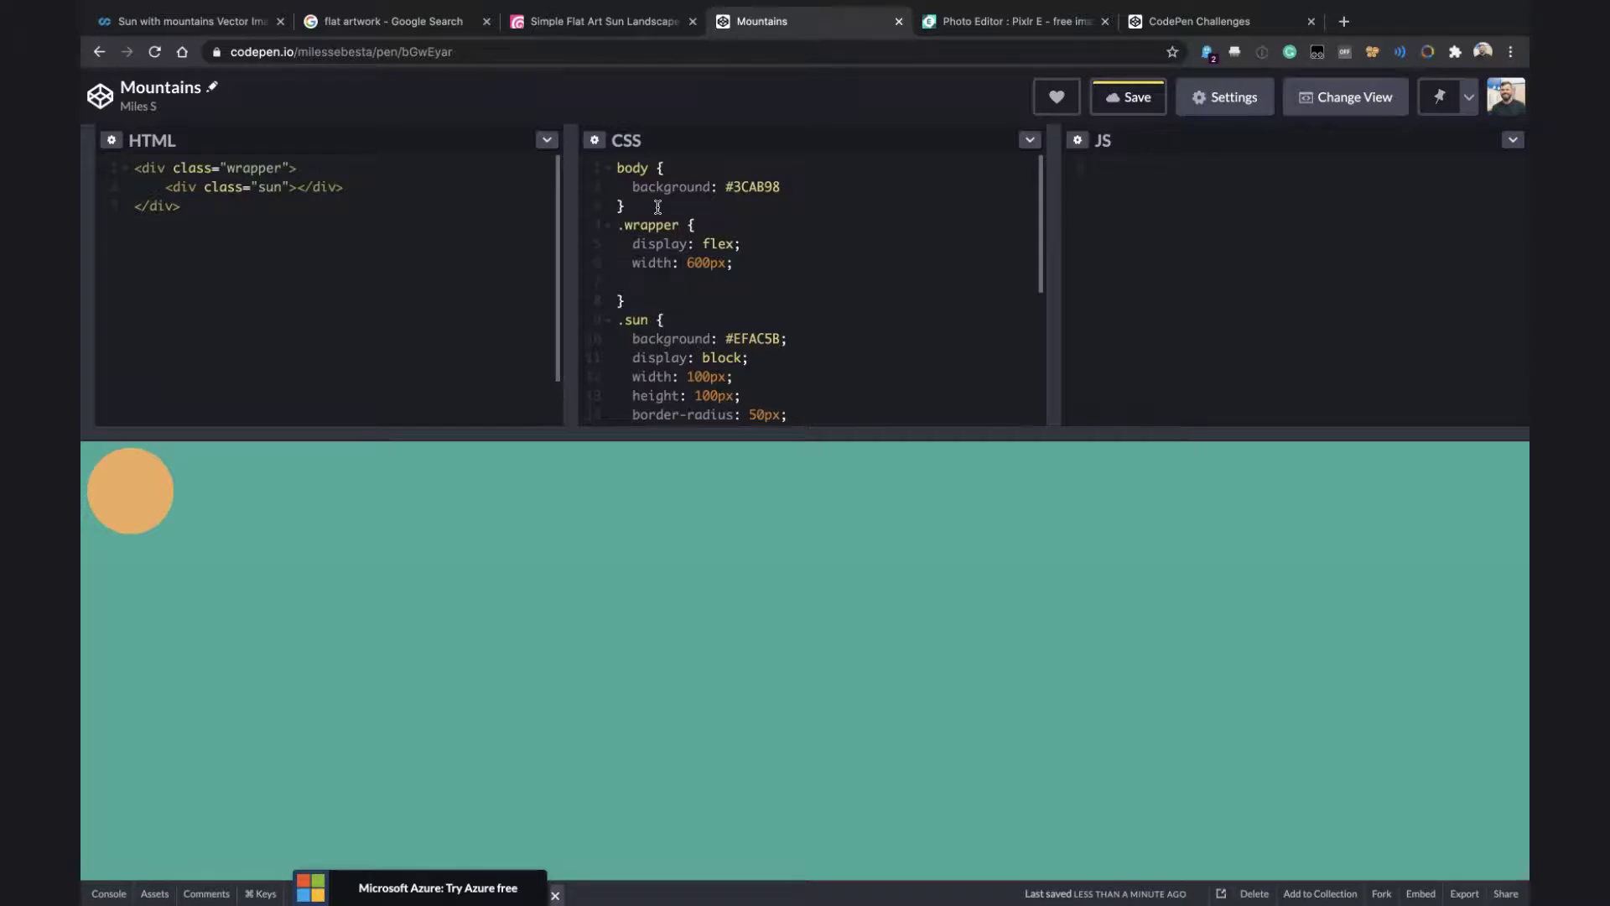
After checking the artwork, add margin: 0 auto to .wrapper and margin-left: 20px to .sun
left_click(1029, 22)
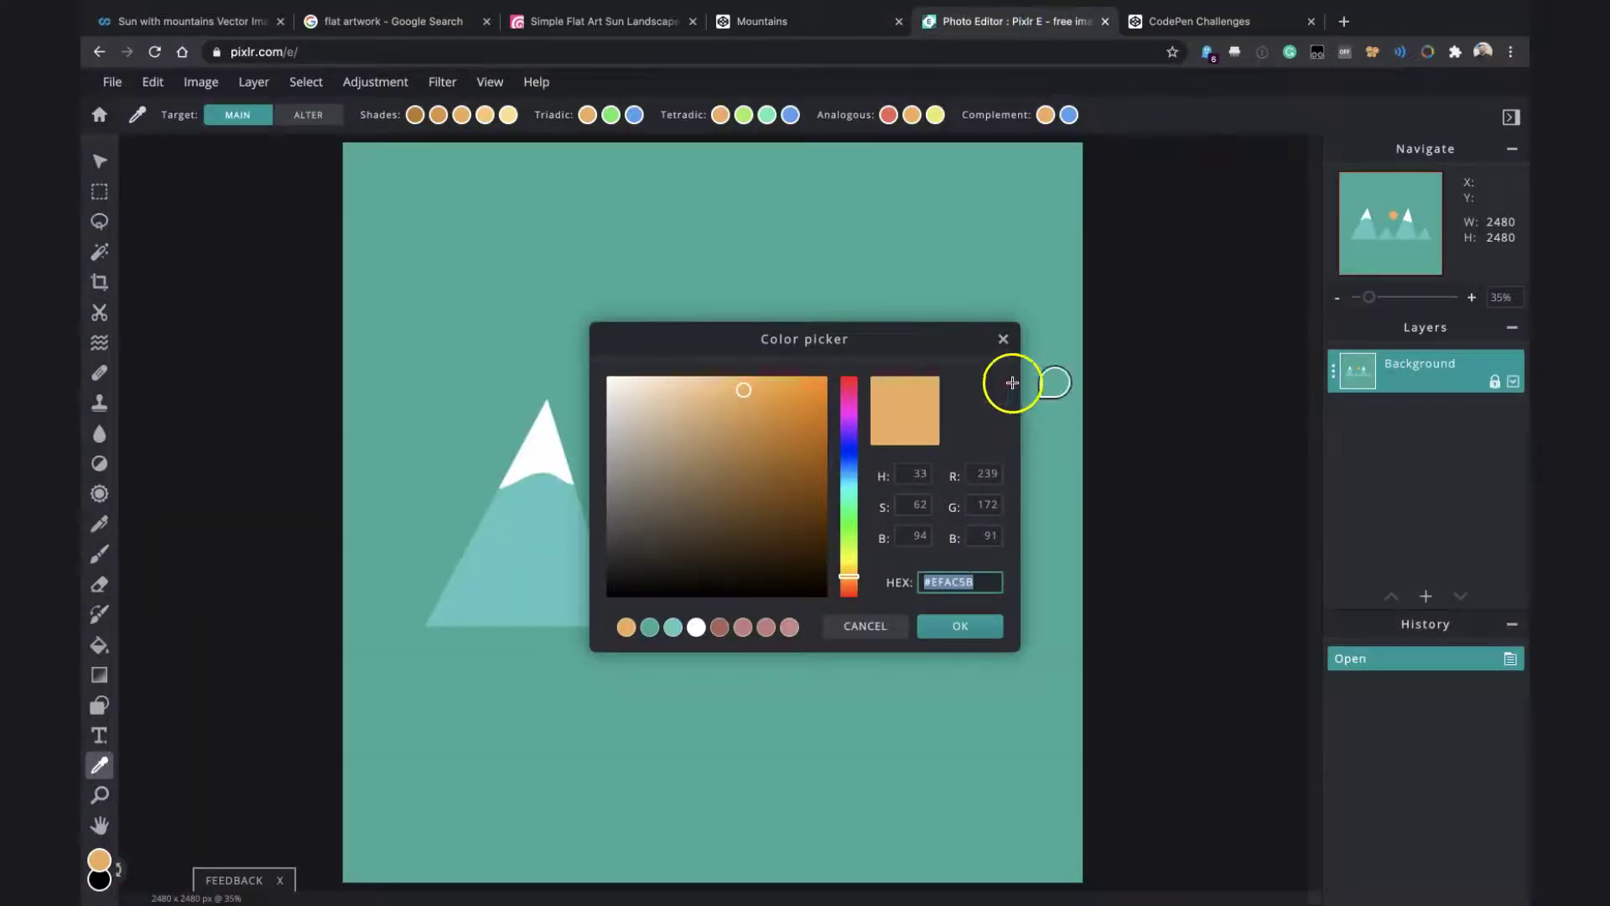
left_click(1003, 339)
left_click(792, 21)
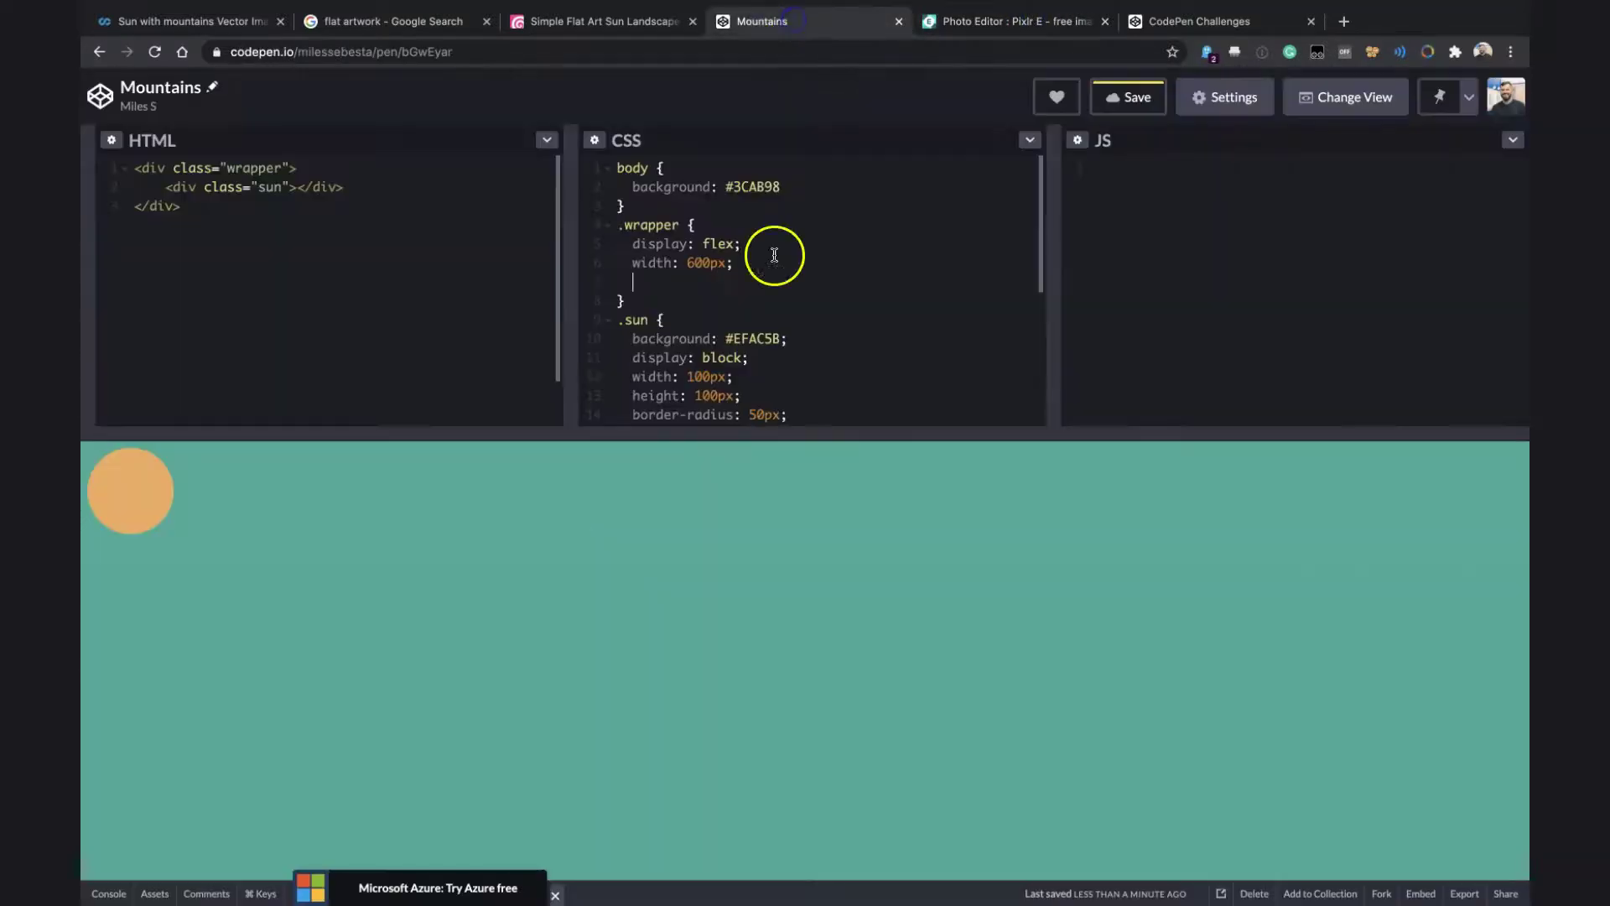
left_click(782, 398)
type("margin: 0 auto")
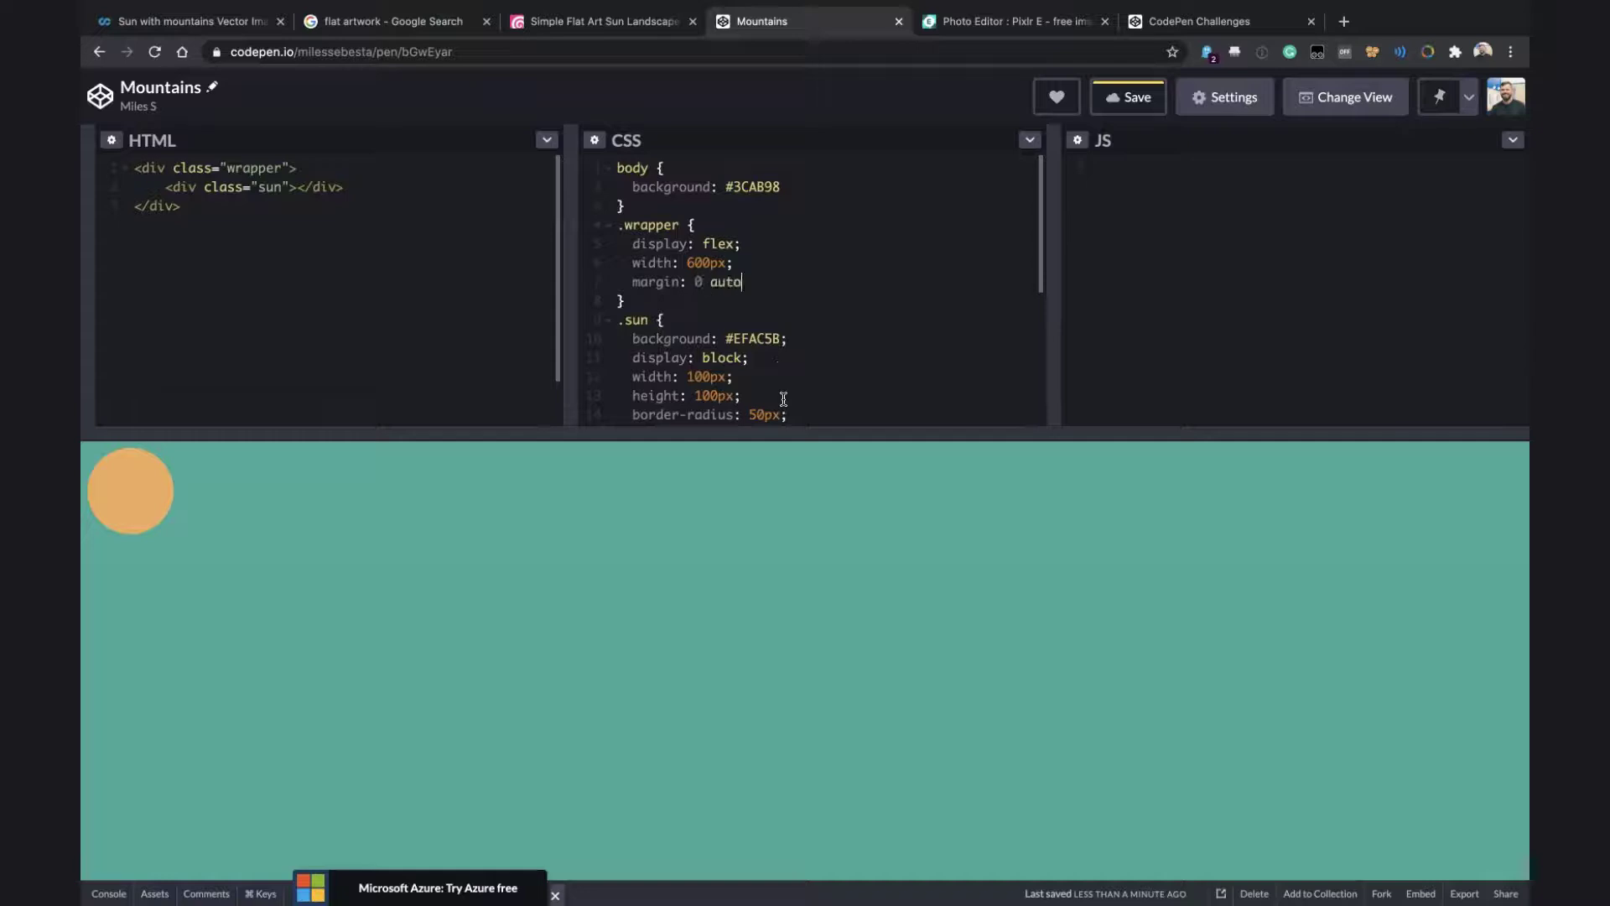
type(";")
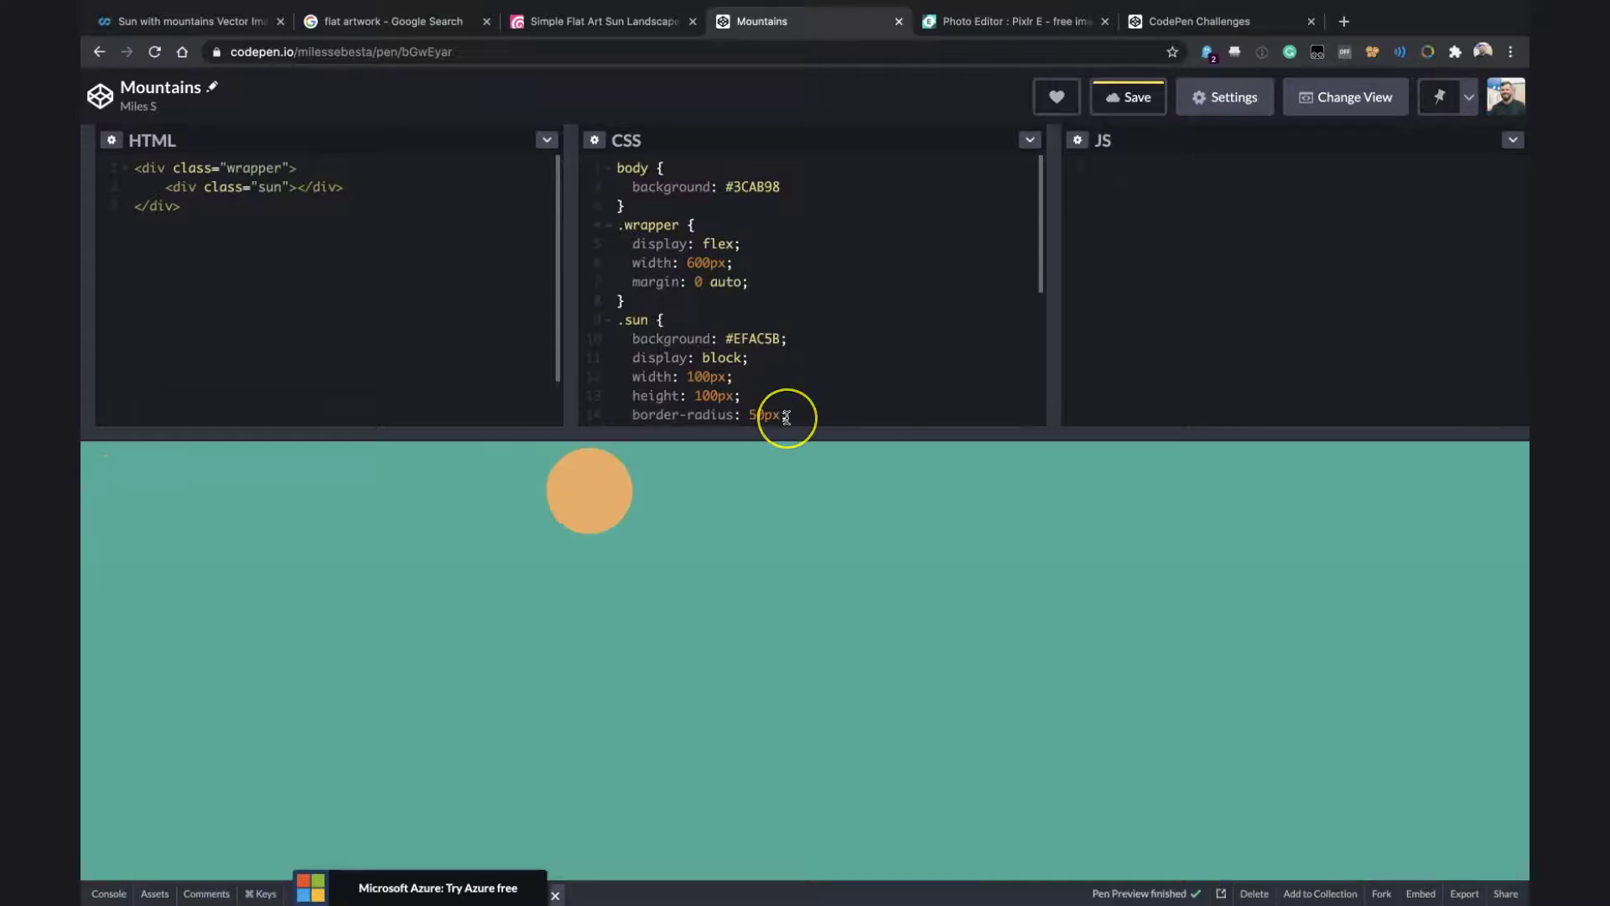
scroll(787, 418, "down", 2)
left_click(828, 321)
type("margin-left: 20")
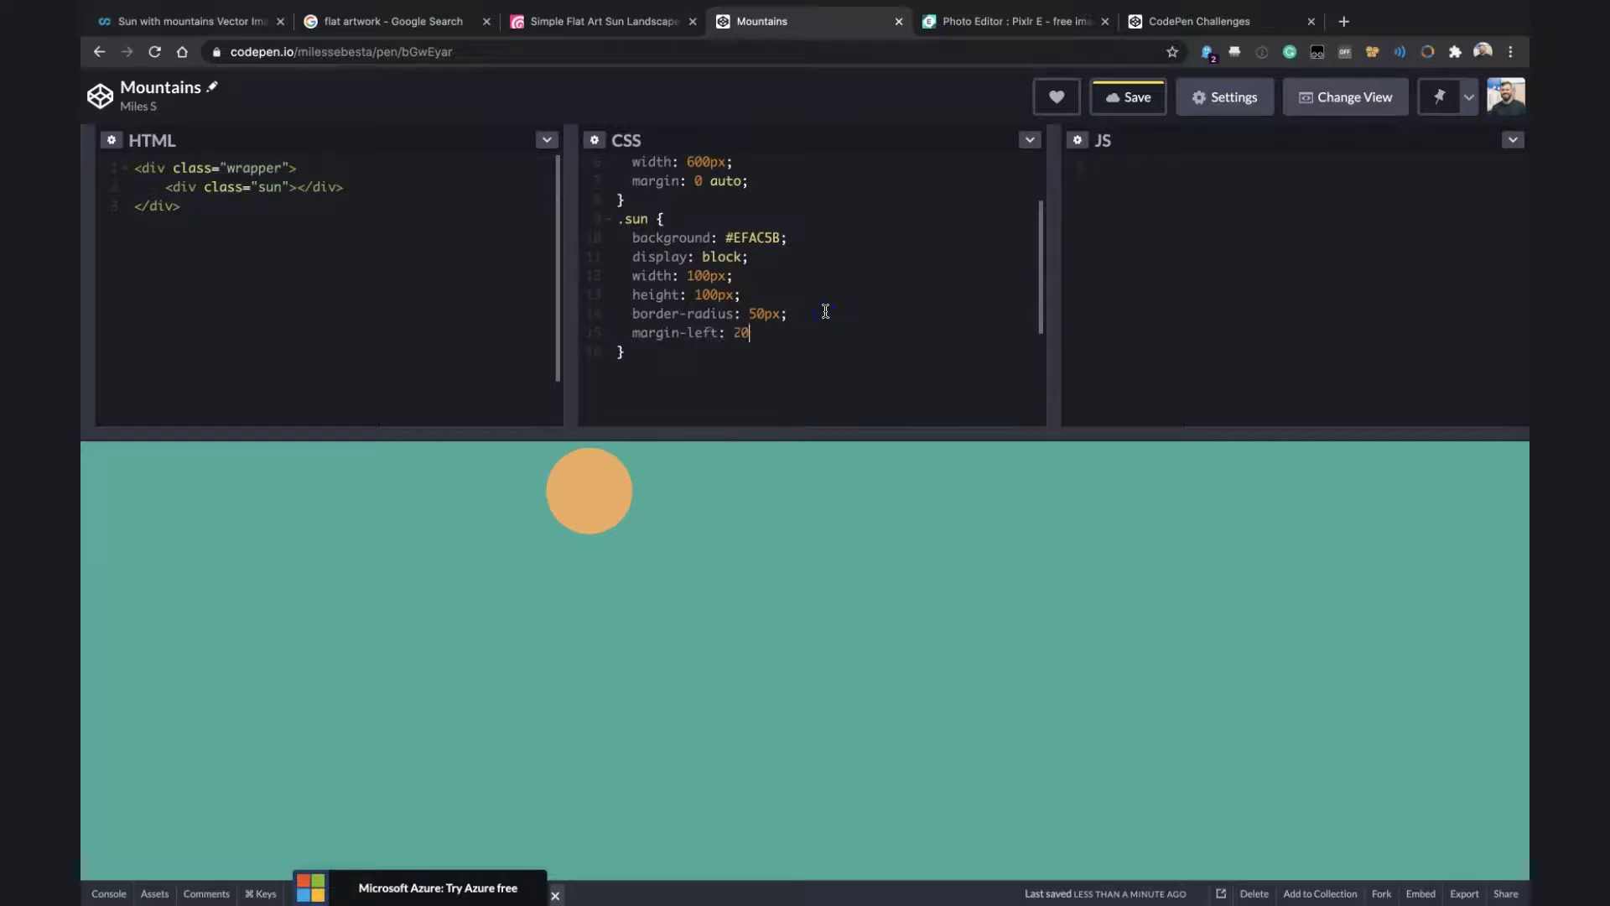
type("px;")
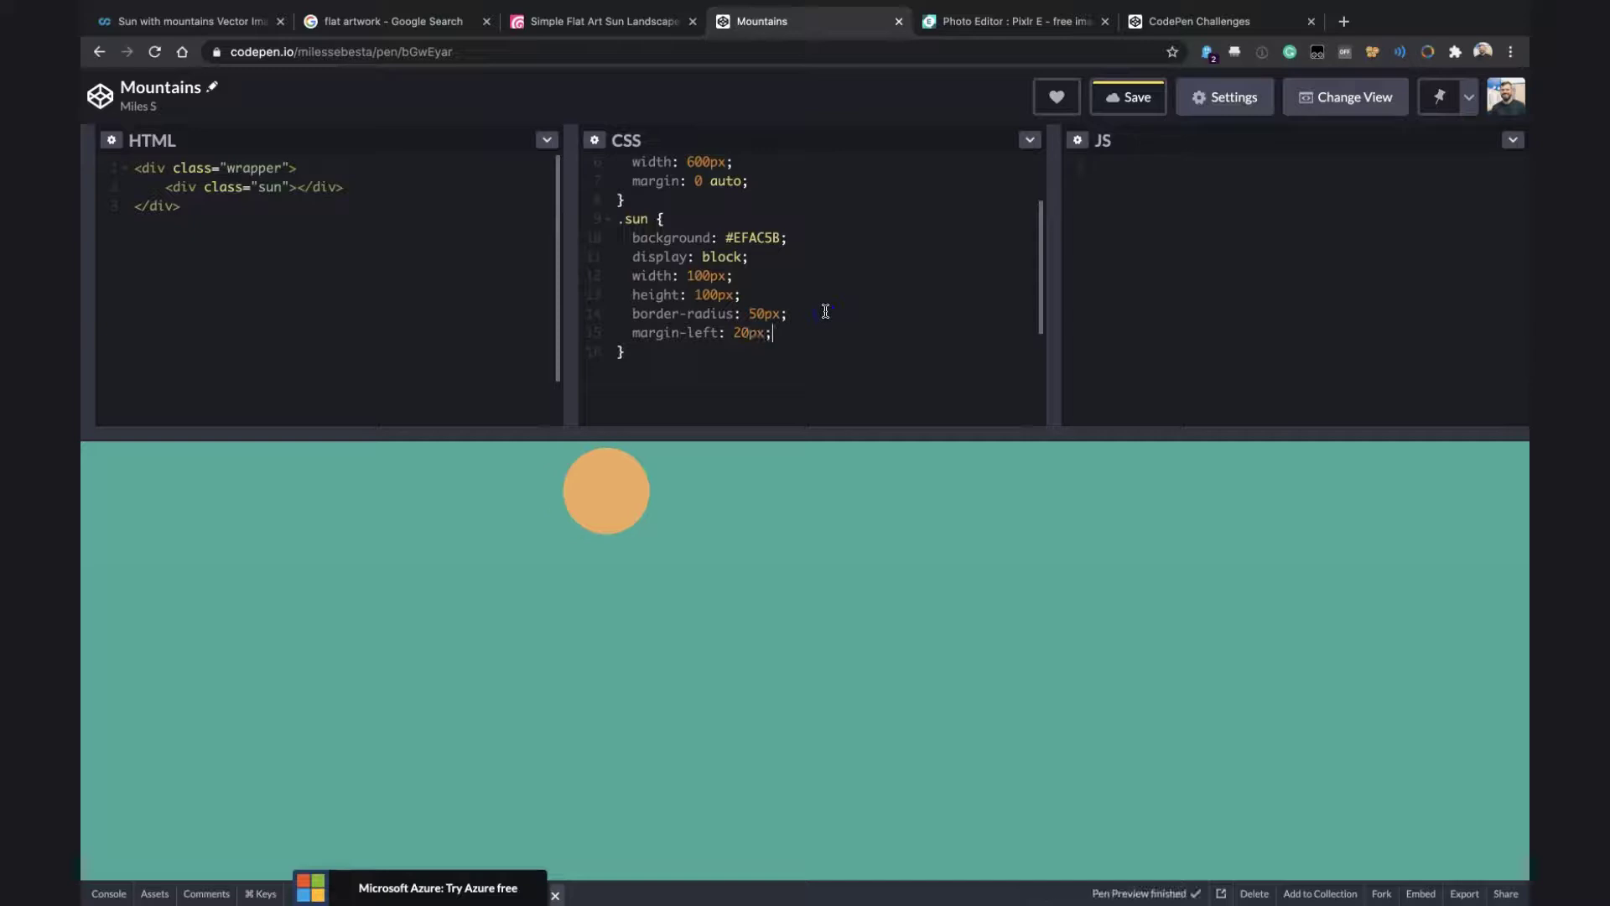
left_click(768, 228)
scroll(763, 251, "up", 2)
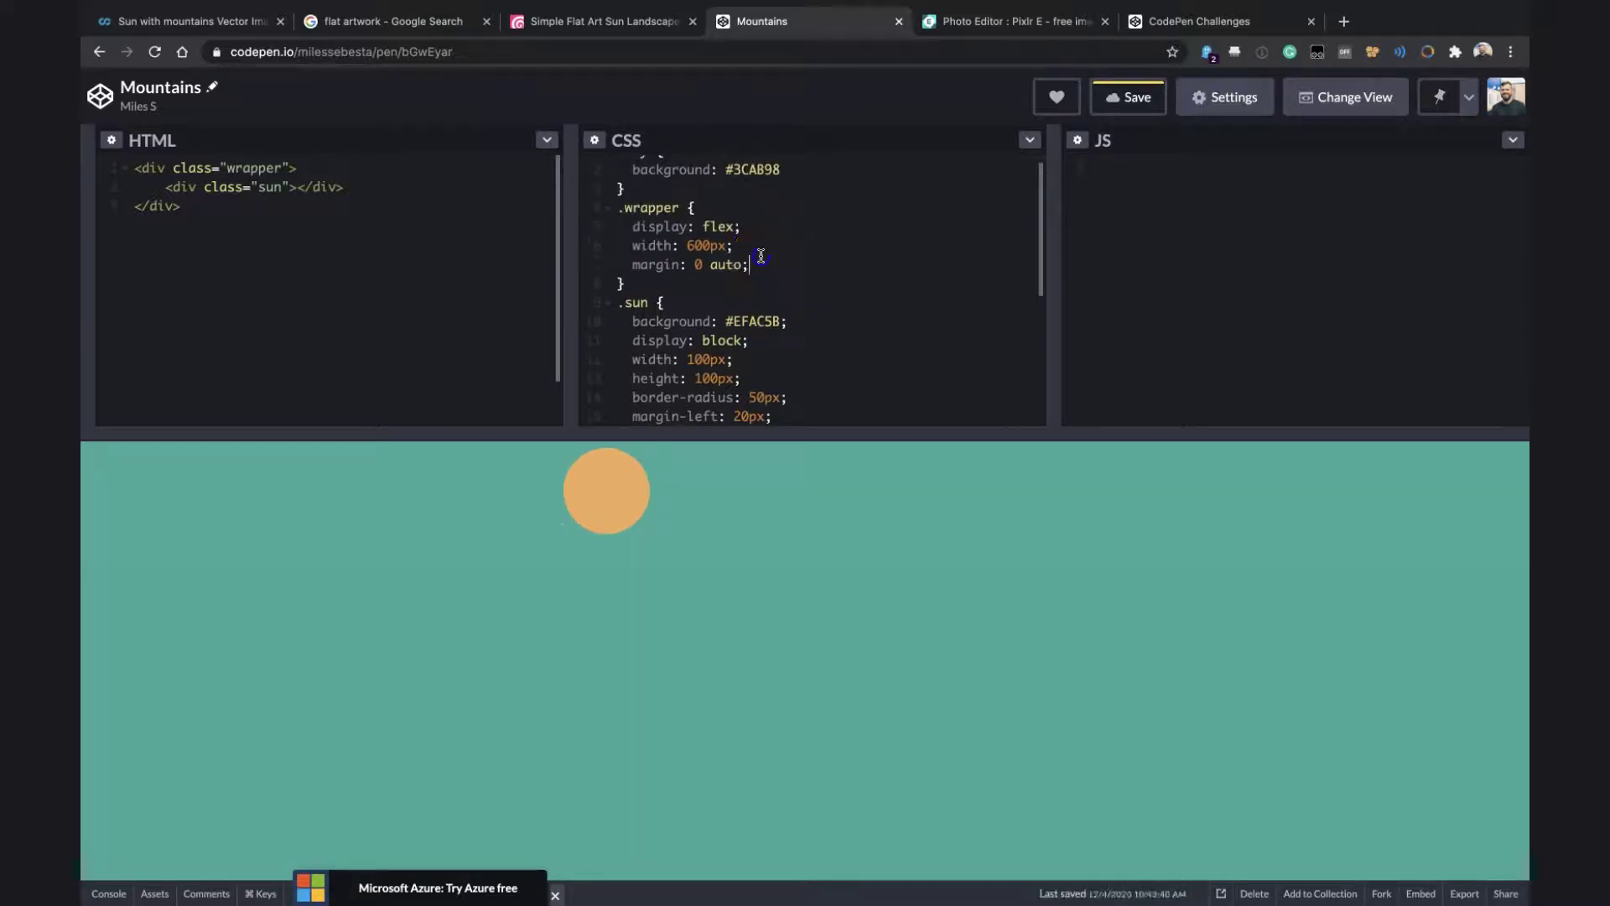
key("Return")
type("po")
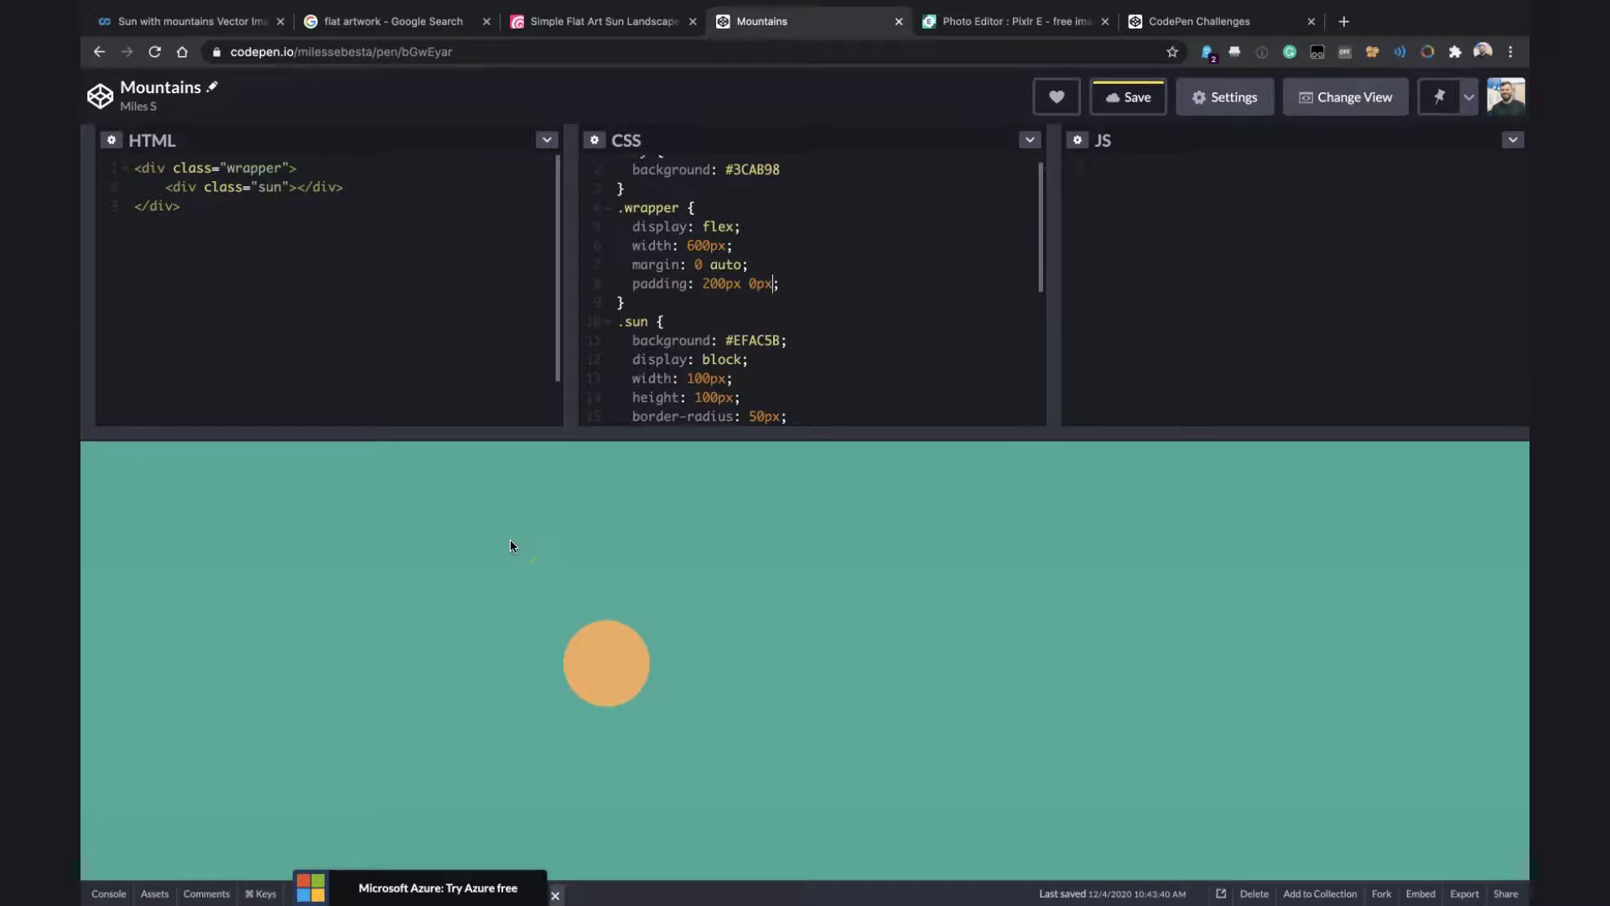
Add padding: 200px 0px to .wrapper, then bring up the Pixlr mountain mockup
left_click(917, 261)
scroll(916, 262, "down", 2)
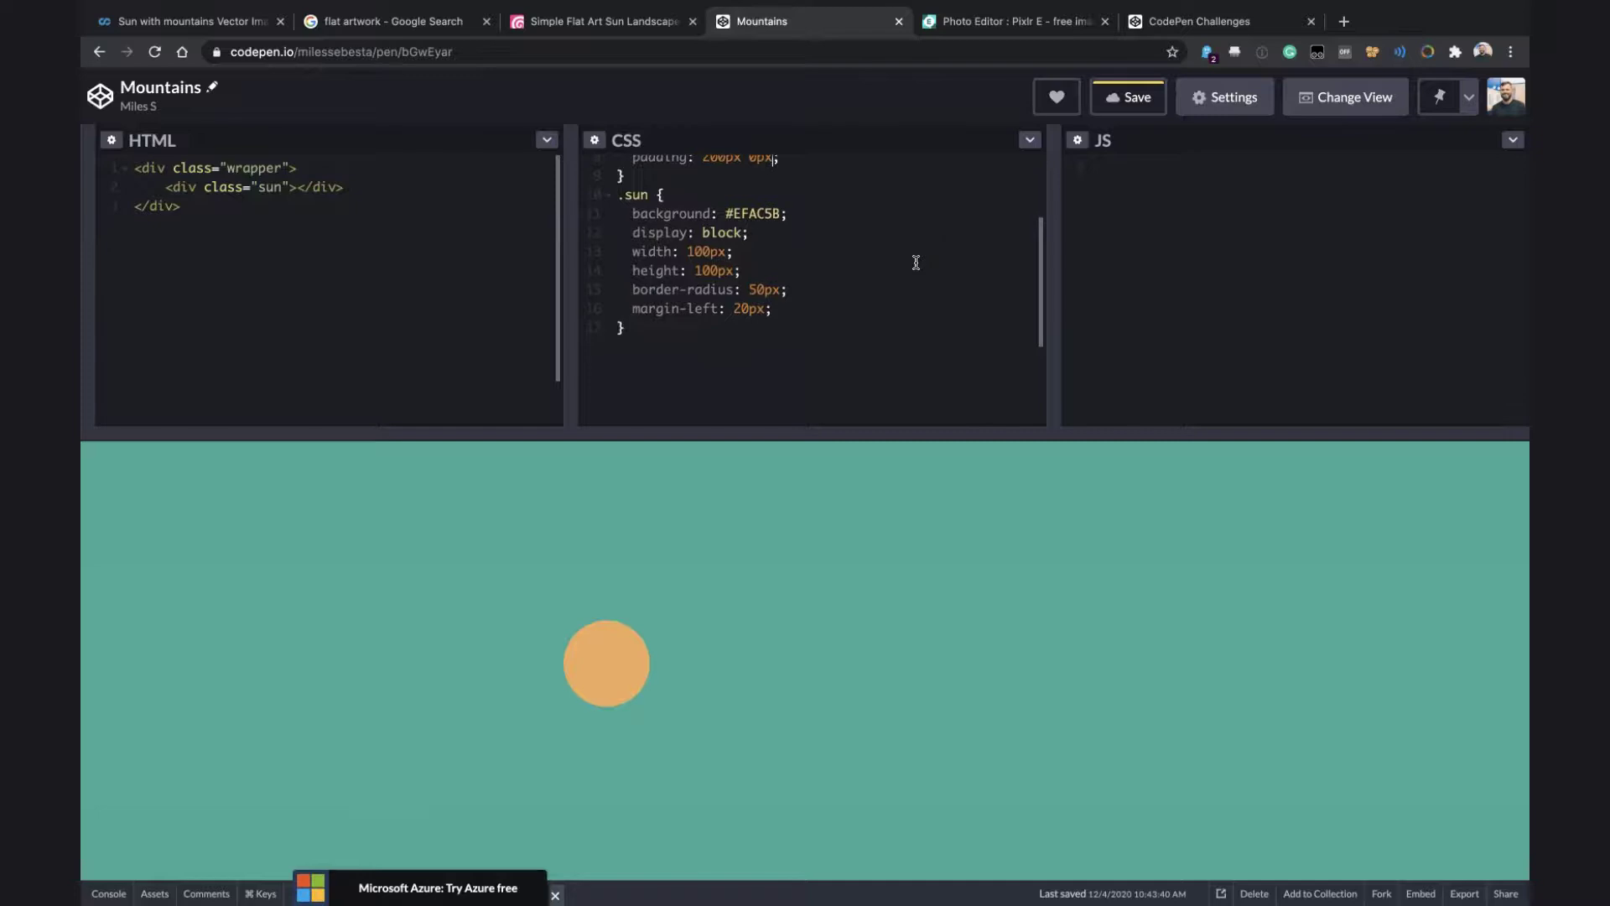
scroll(916, 262, "up", 2)
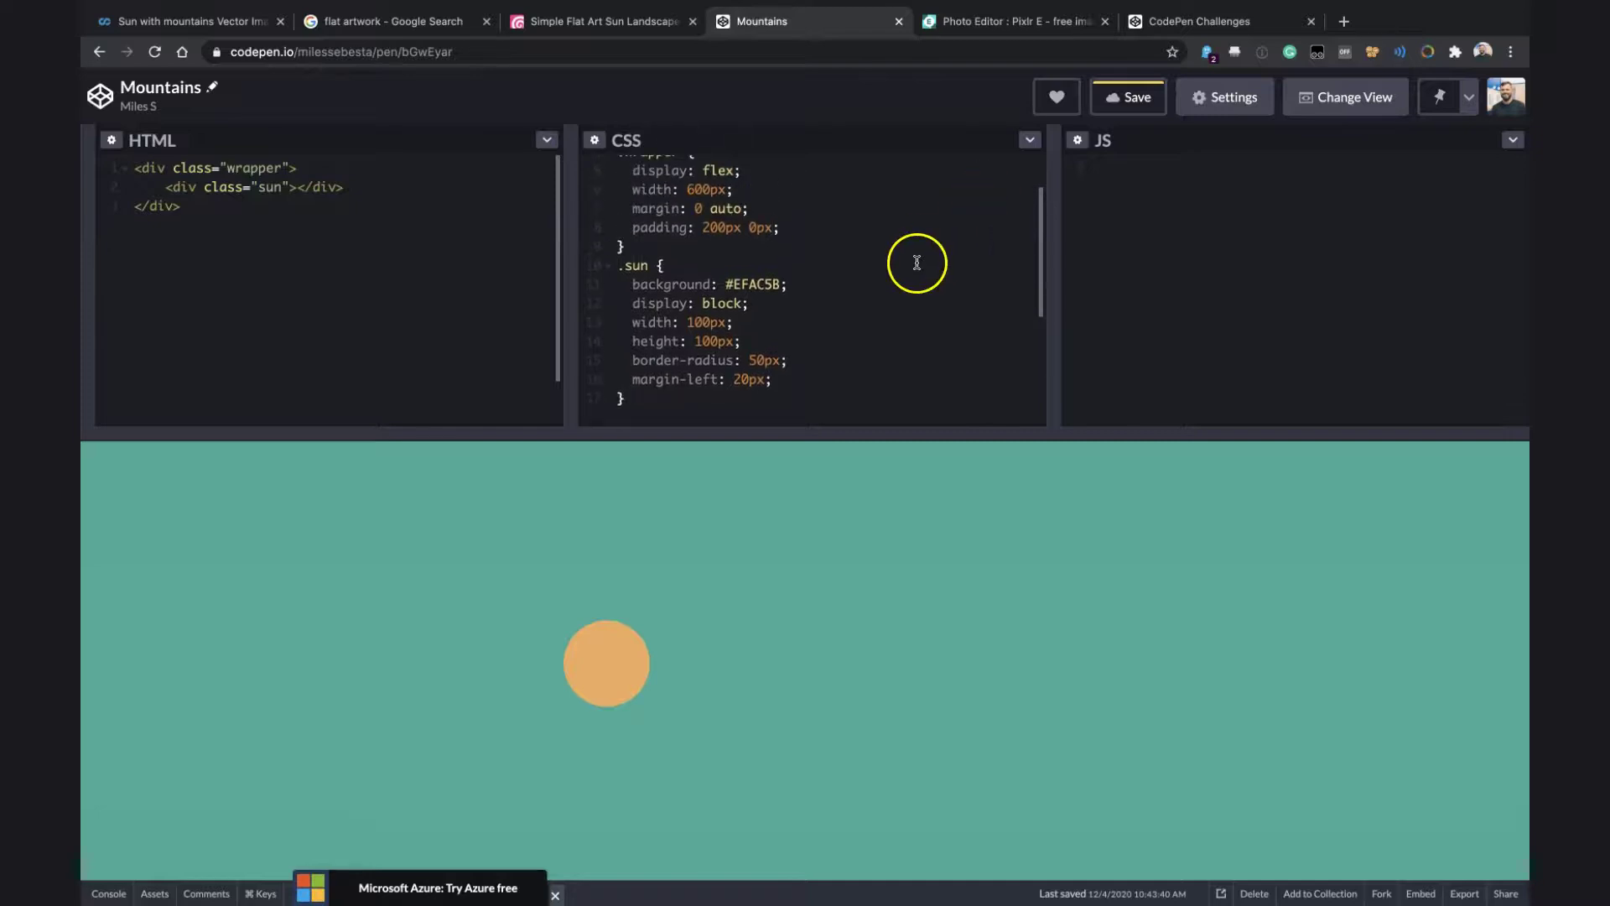
left_click(977, 25)
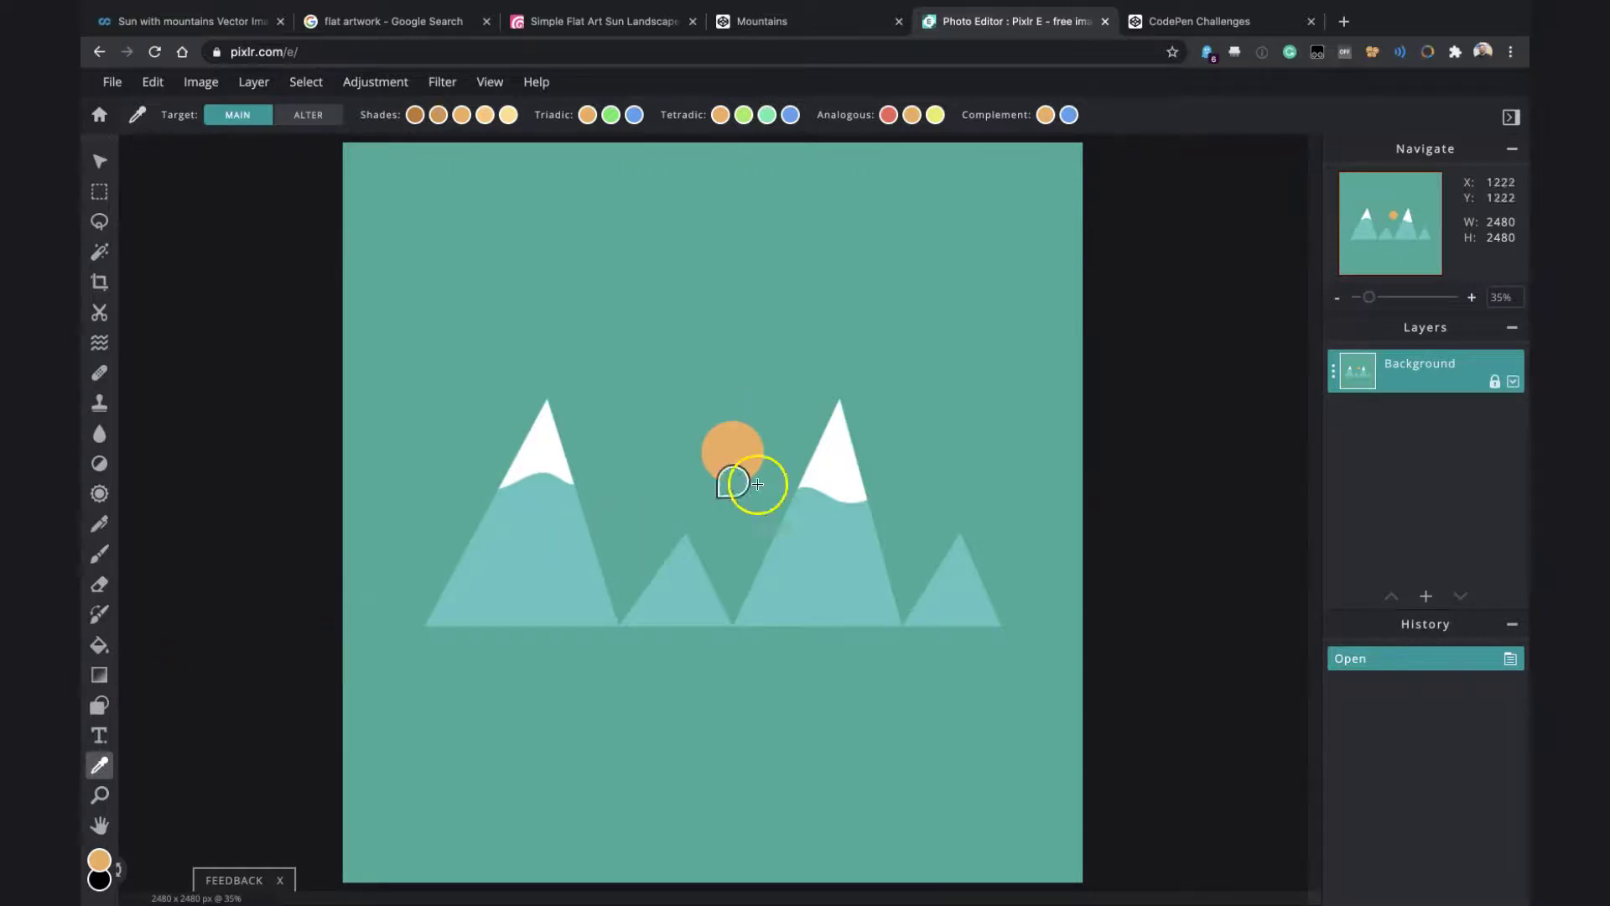
Box the orange sun with a Marquee selection, reading about 215×209 px
left_click(100, 191)
left_click_drag(701, 421, 765, 486)
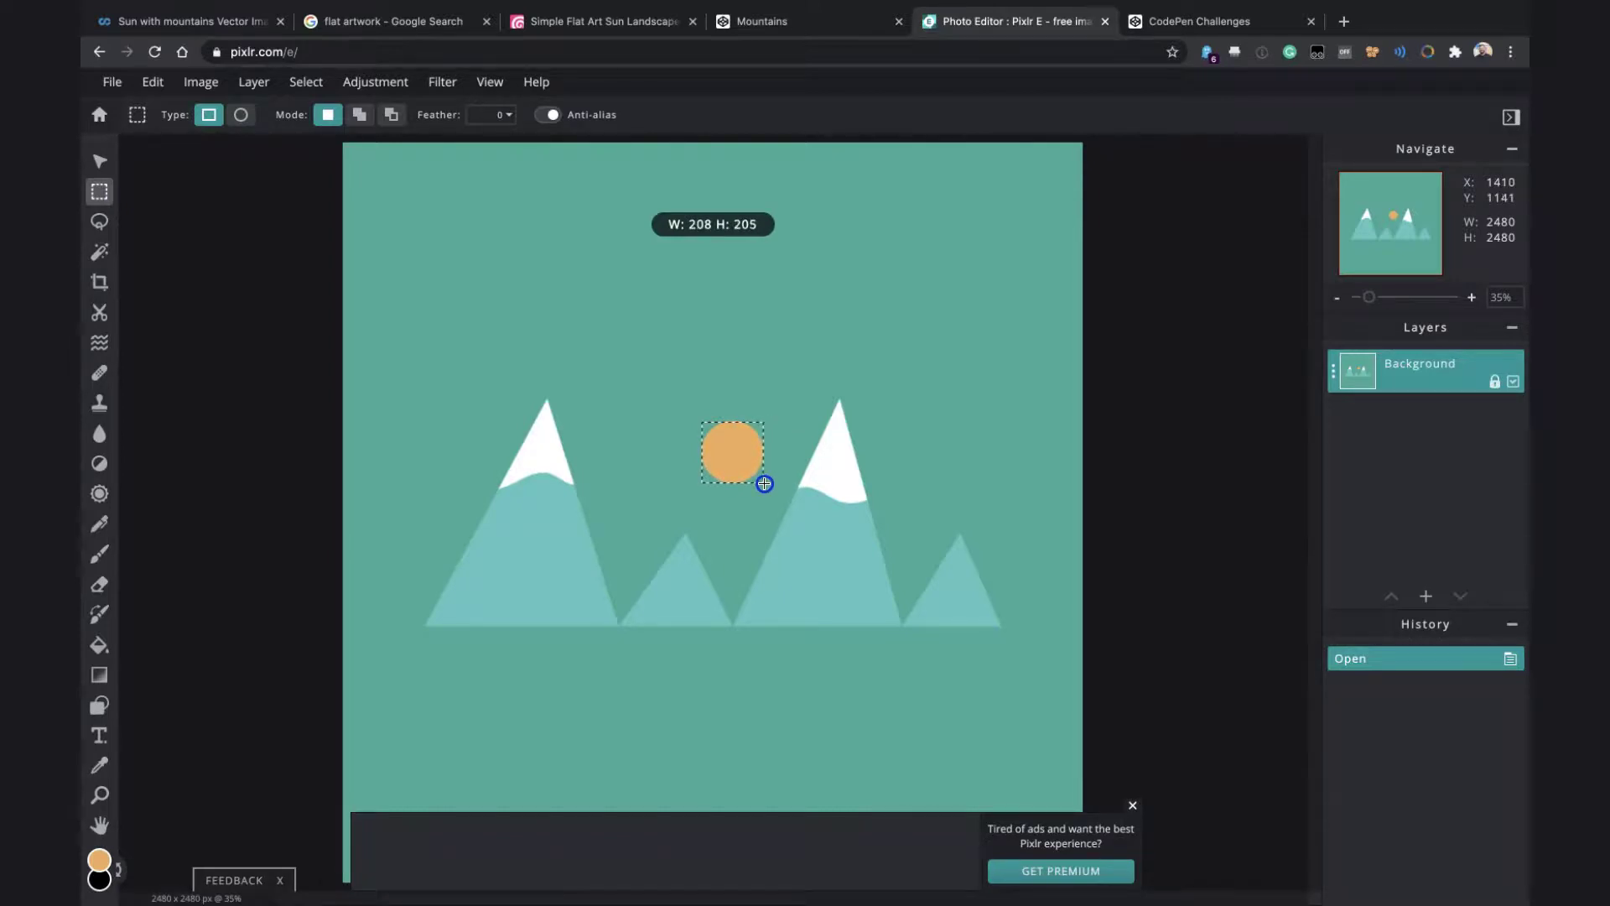
left_click_drag(763, 483, 763, 484)
left_click(317, 435)
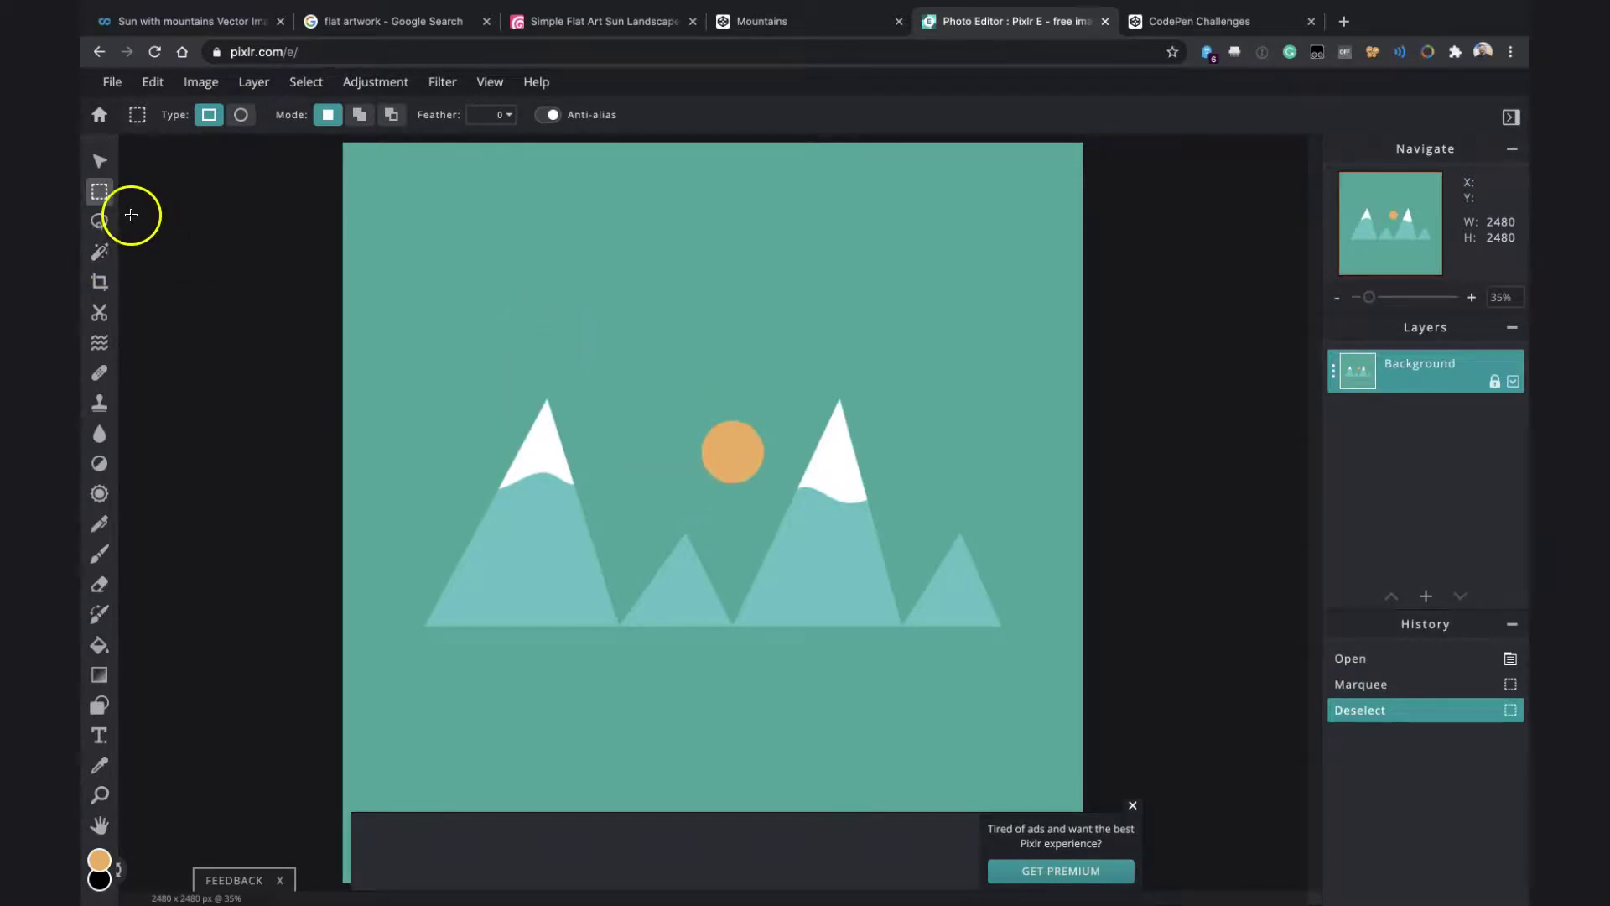
left_click(102, 195)
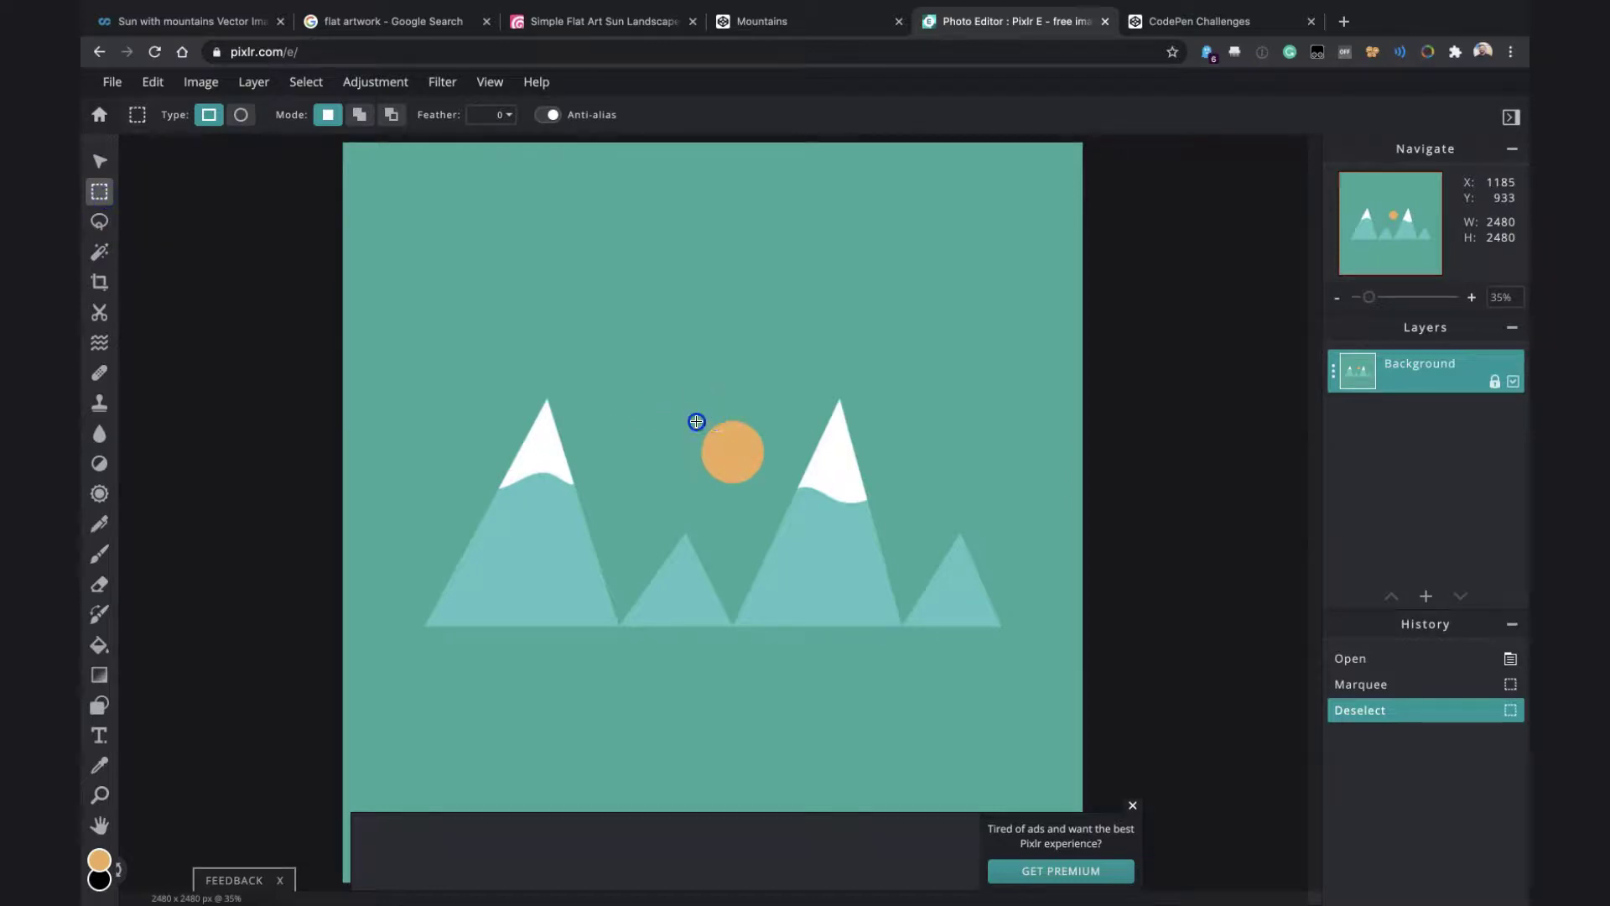
mouse_move(697, 422)
left_mouse_down()
mouse_move(768, 448)
mouse_move(763, 483)
mouse_move(749, 467)
left_mouse_up()
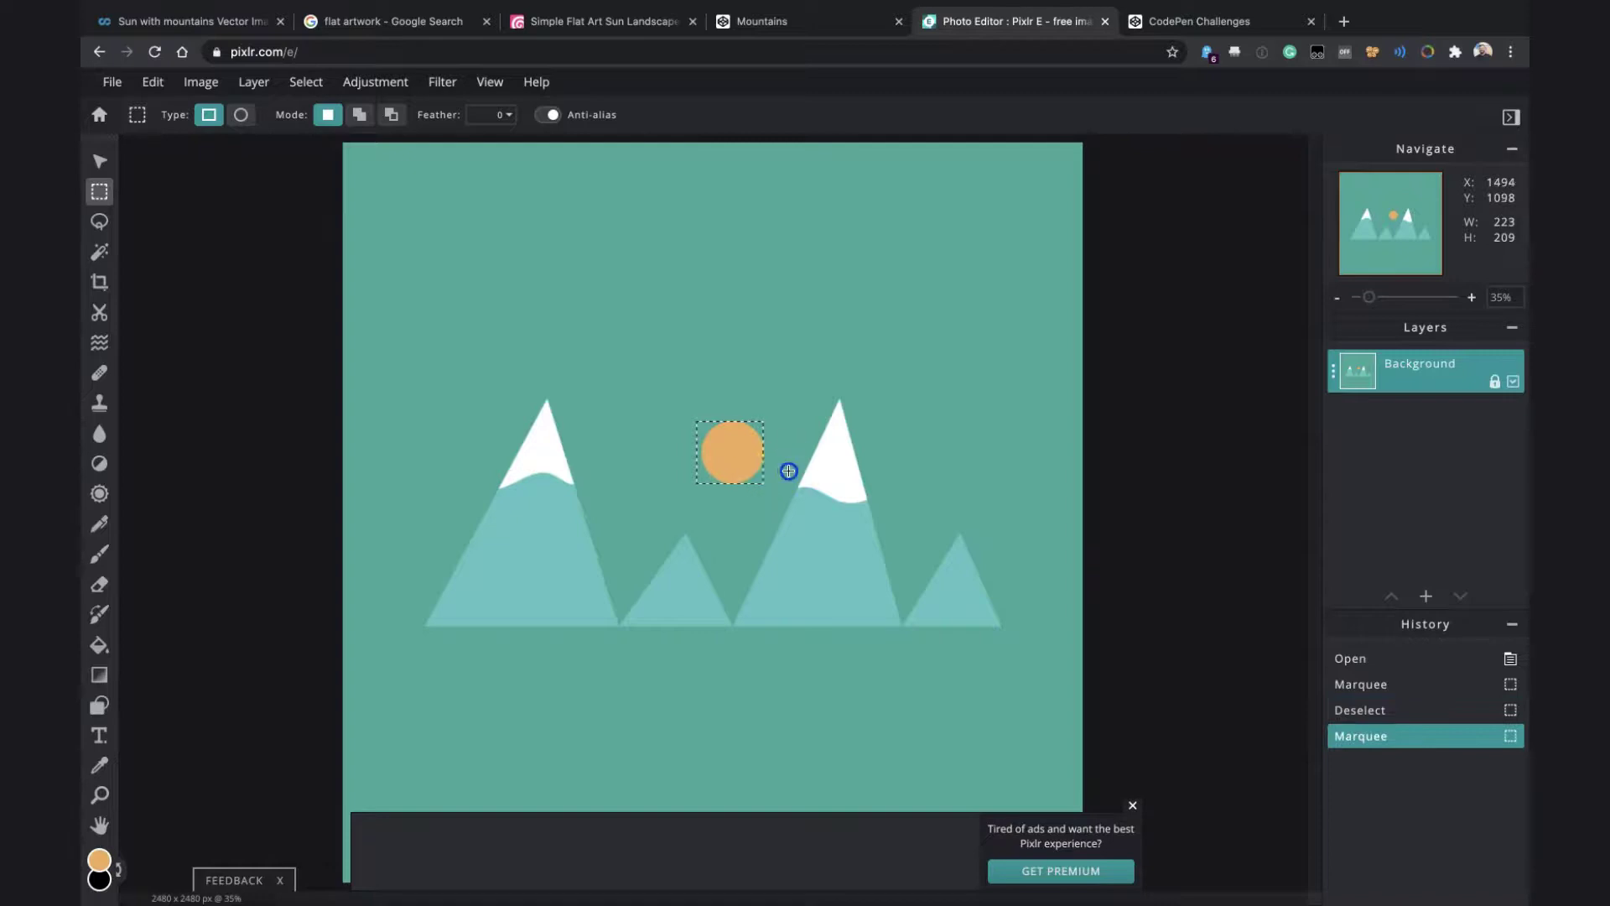
left_click(782, 468)
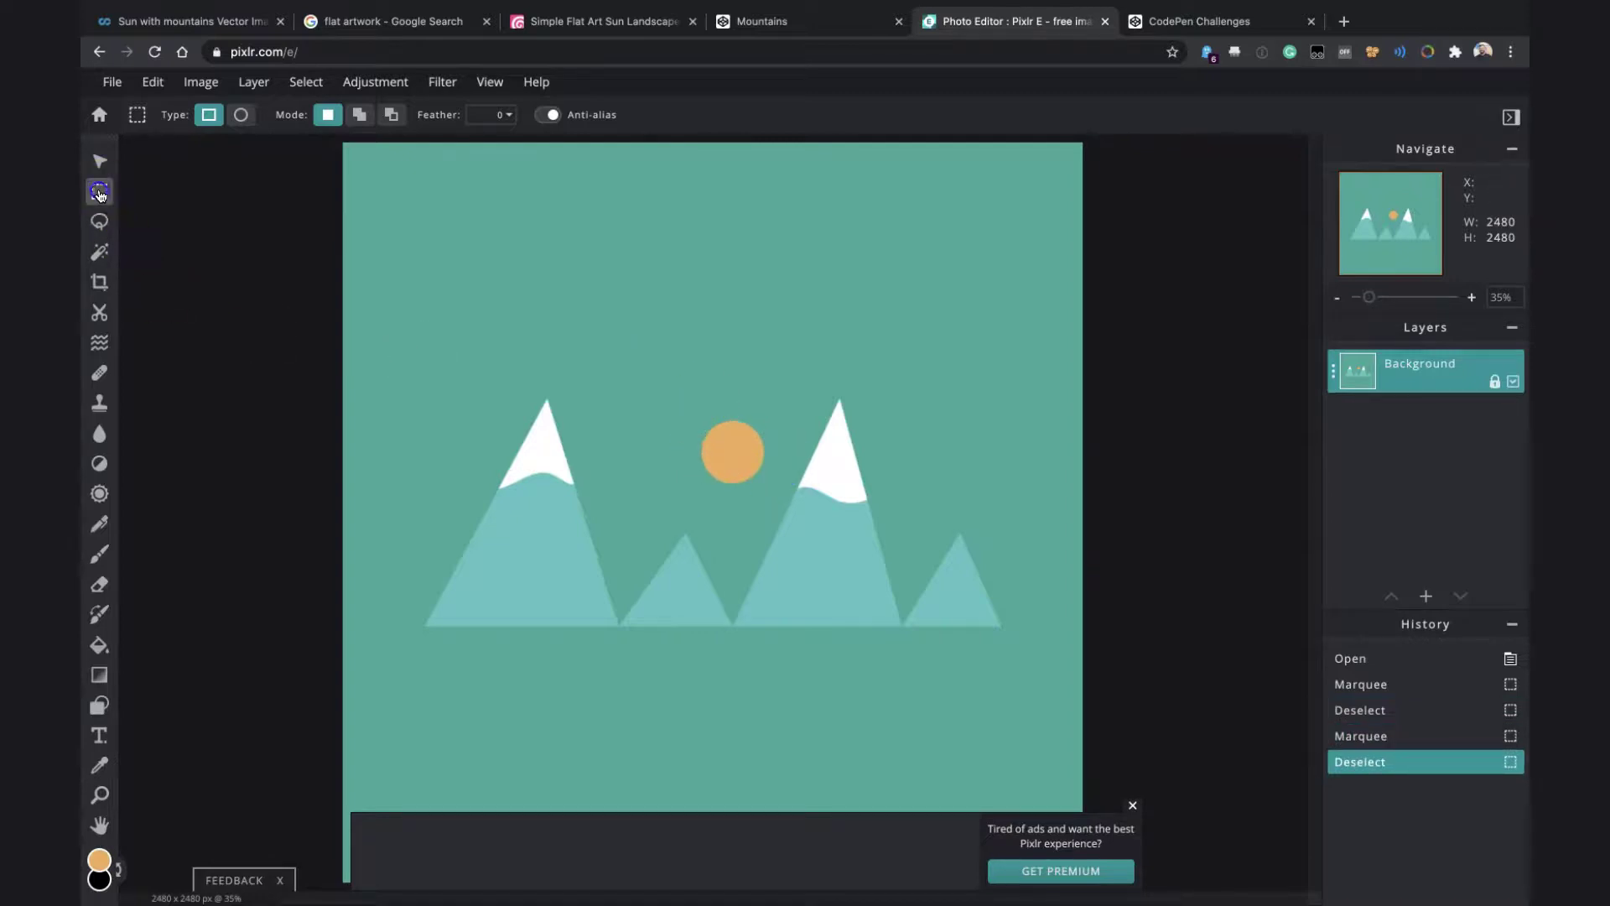
left_click_drag(700, 421, 764, 486)
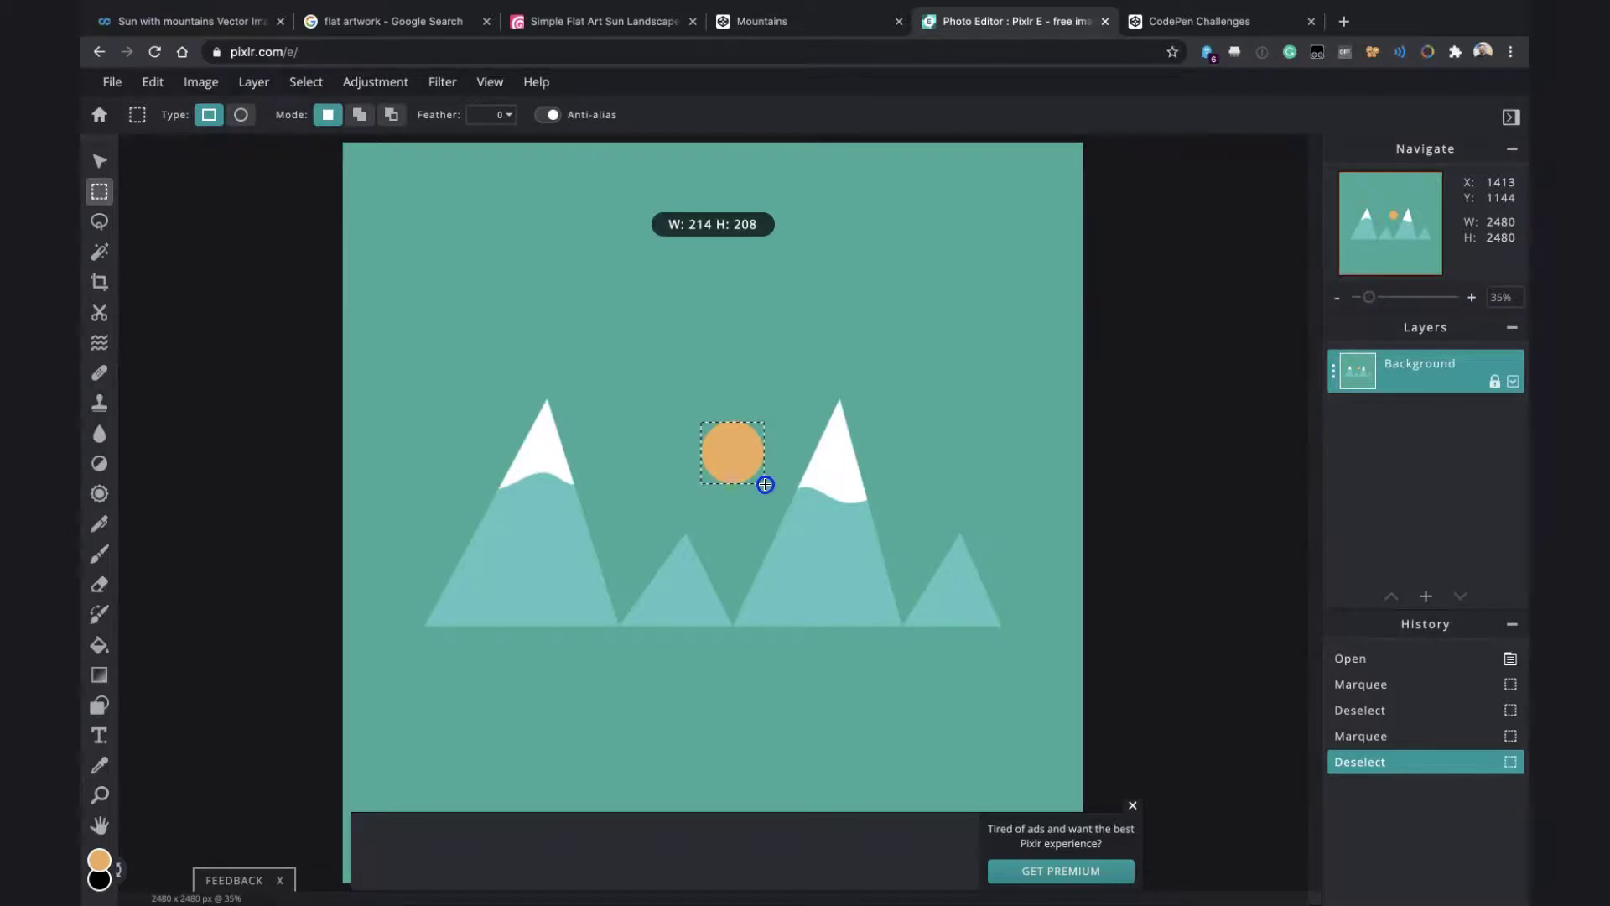
left_click_drag(766, 485, 765, 486)
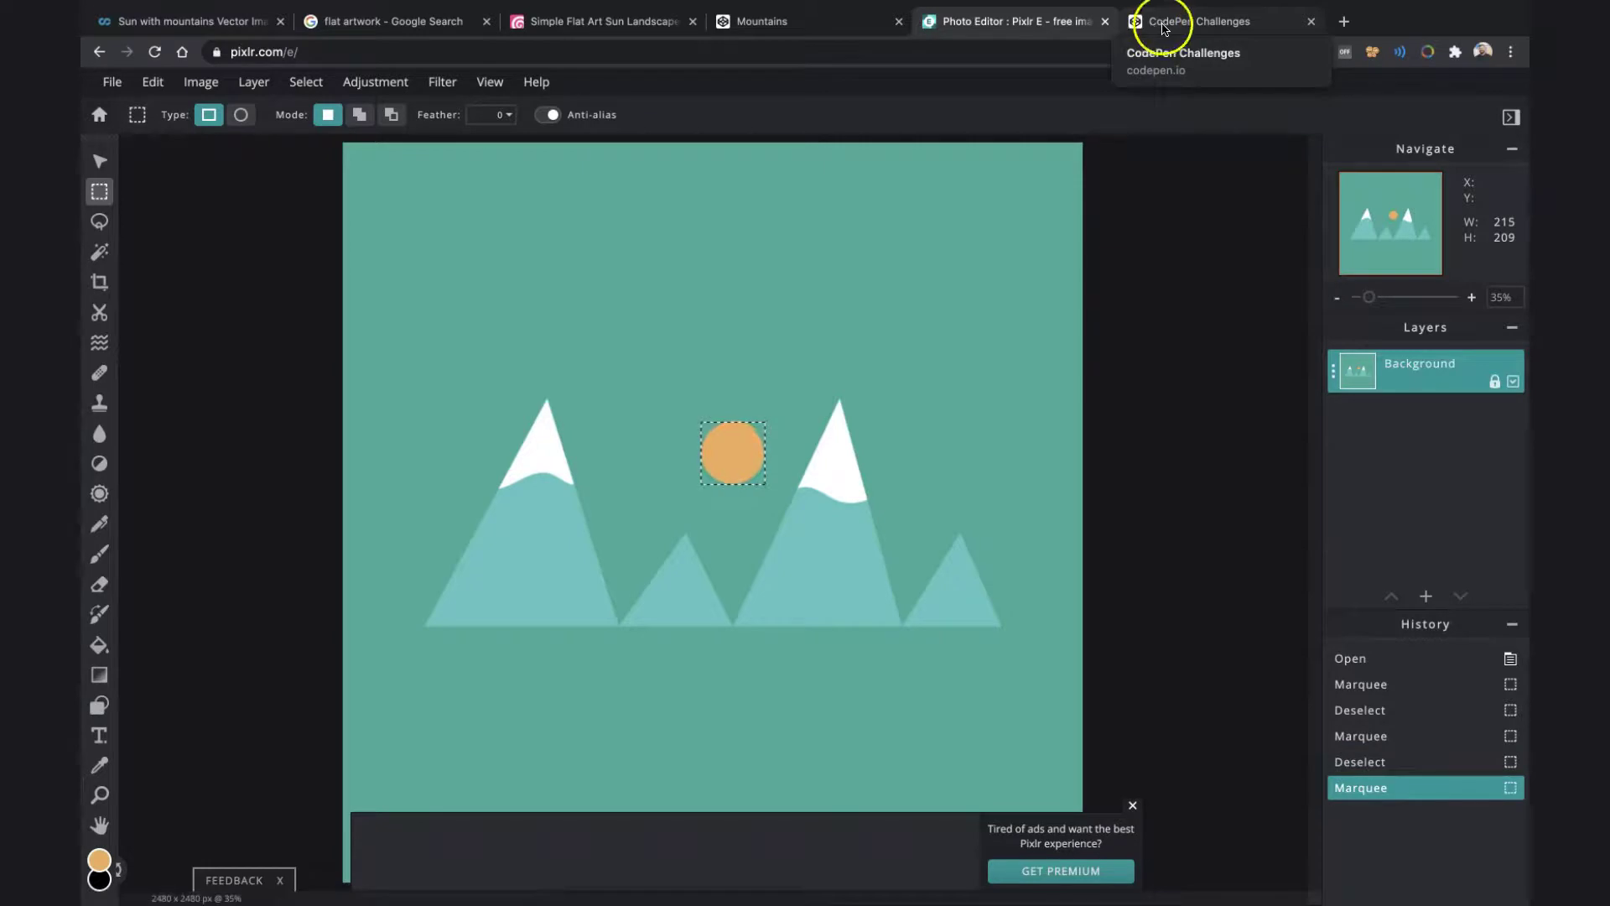
Change the .sun width and height to 211px and adjust its border-radius
left_click(1162, 23)
left_click(803, 18)
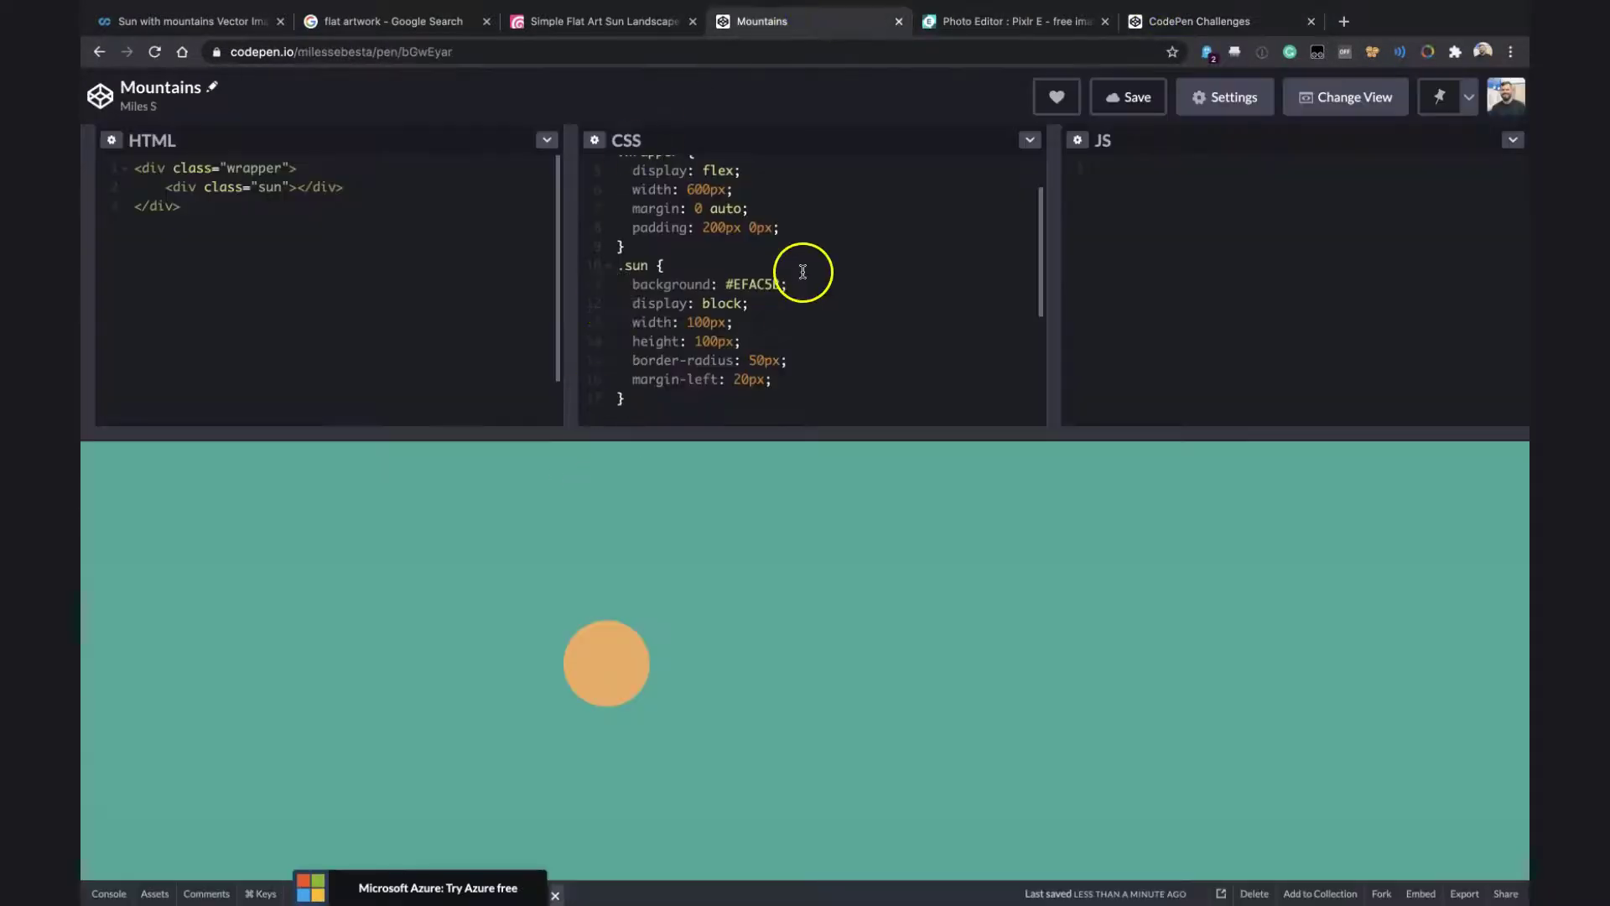
left_click(706, 323)
type("2")
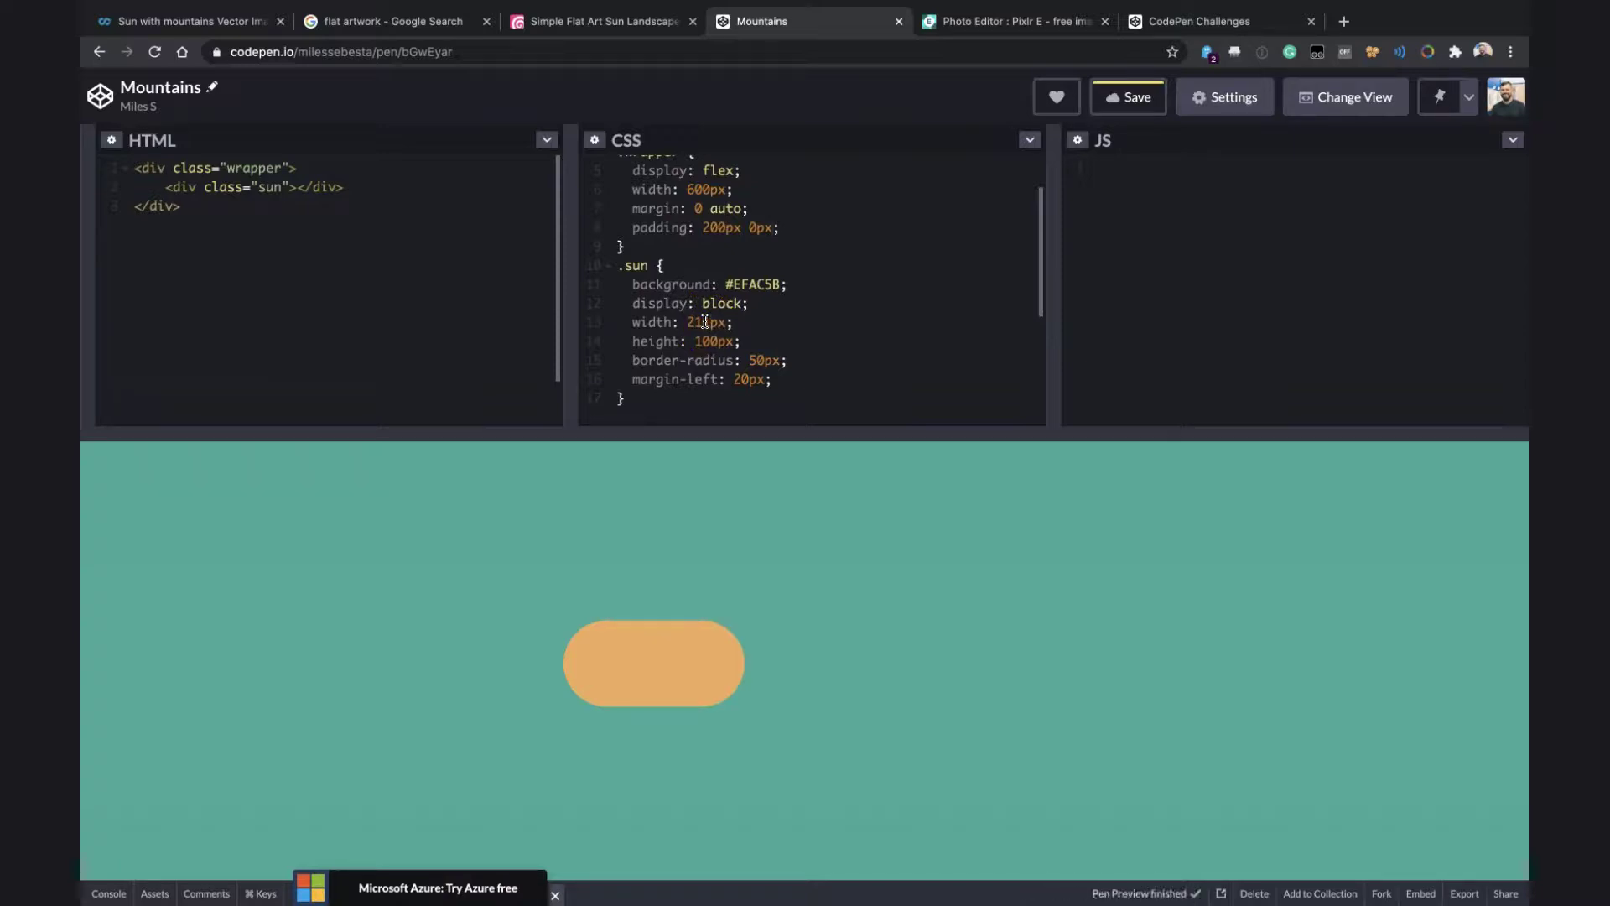
key("Down")
key("BackSpace")
type("211")
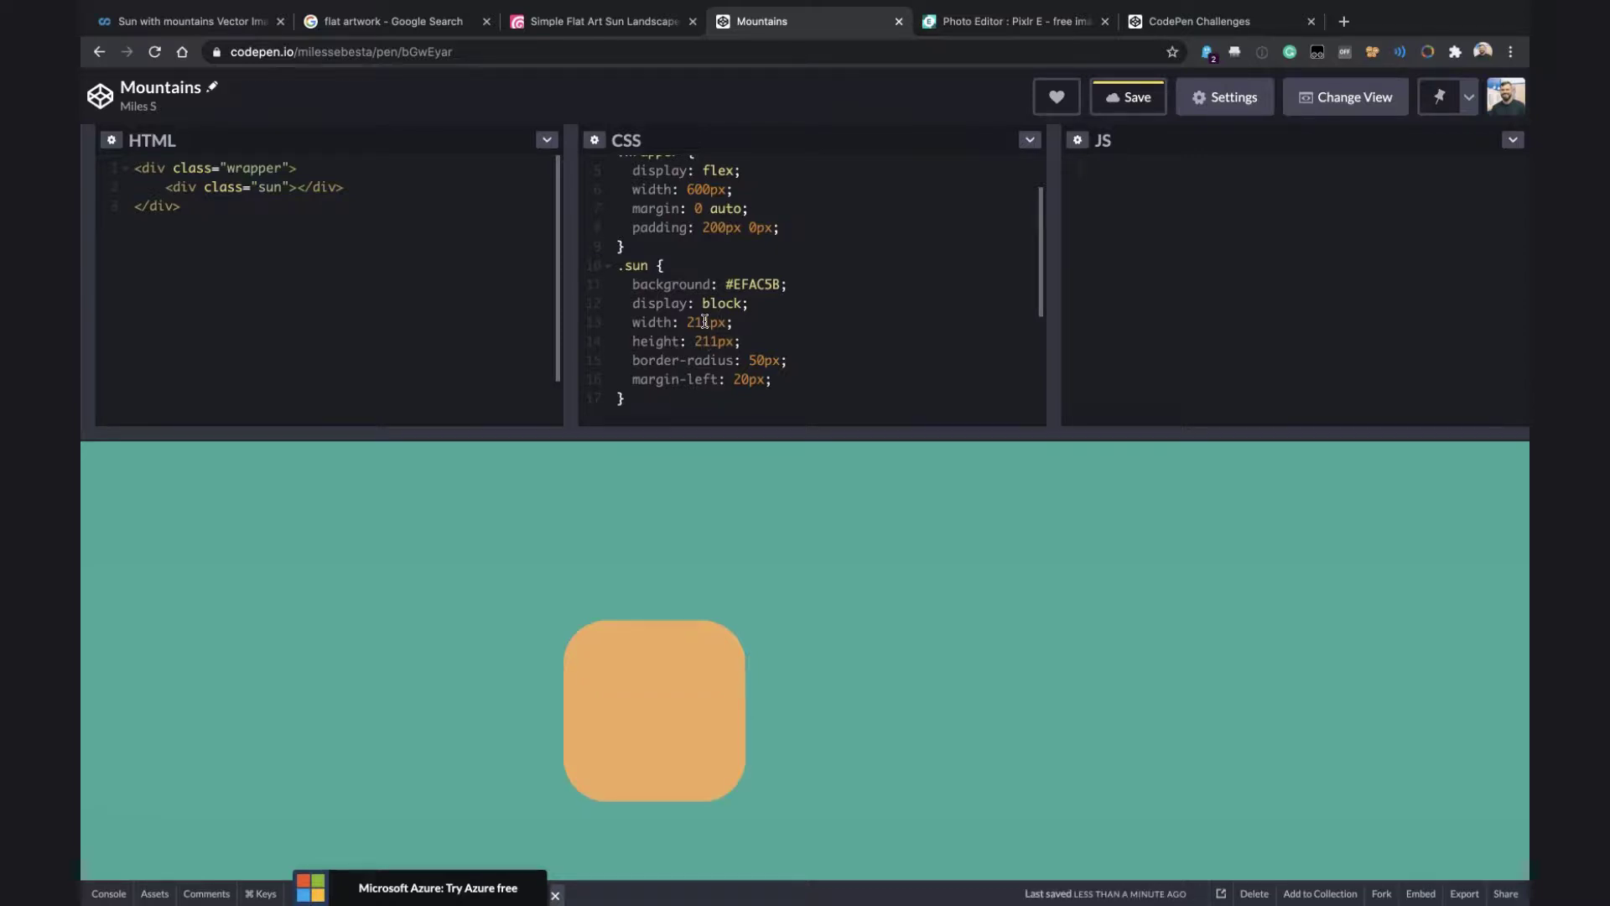
left_click(763, 360)
type("100%")
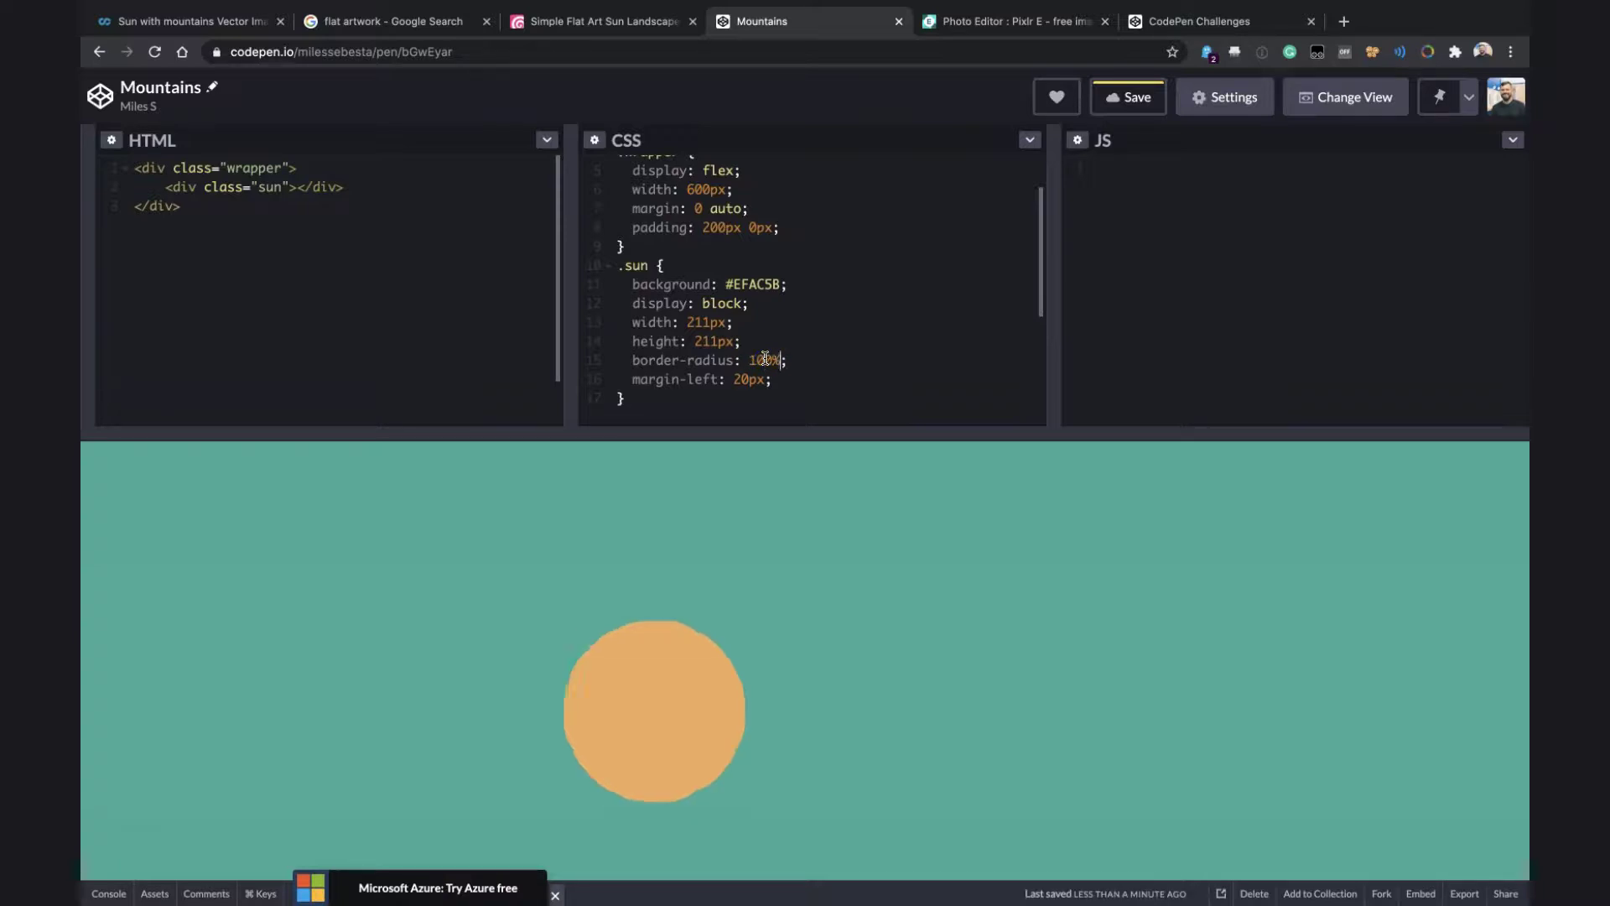
Enlarge the preview, deselect the sun in Pixlr, and compare the mockup against the pen
left_click_drag(718, 435, 718, 328)
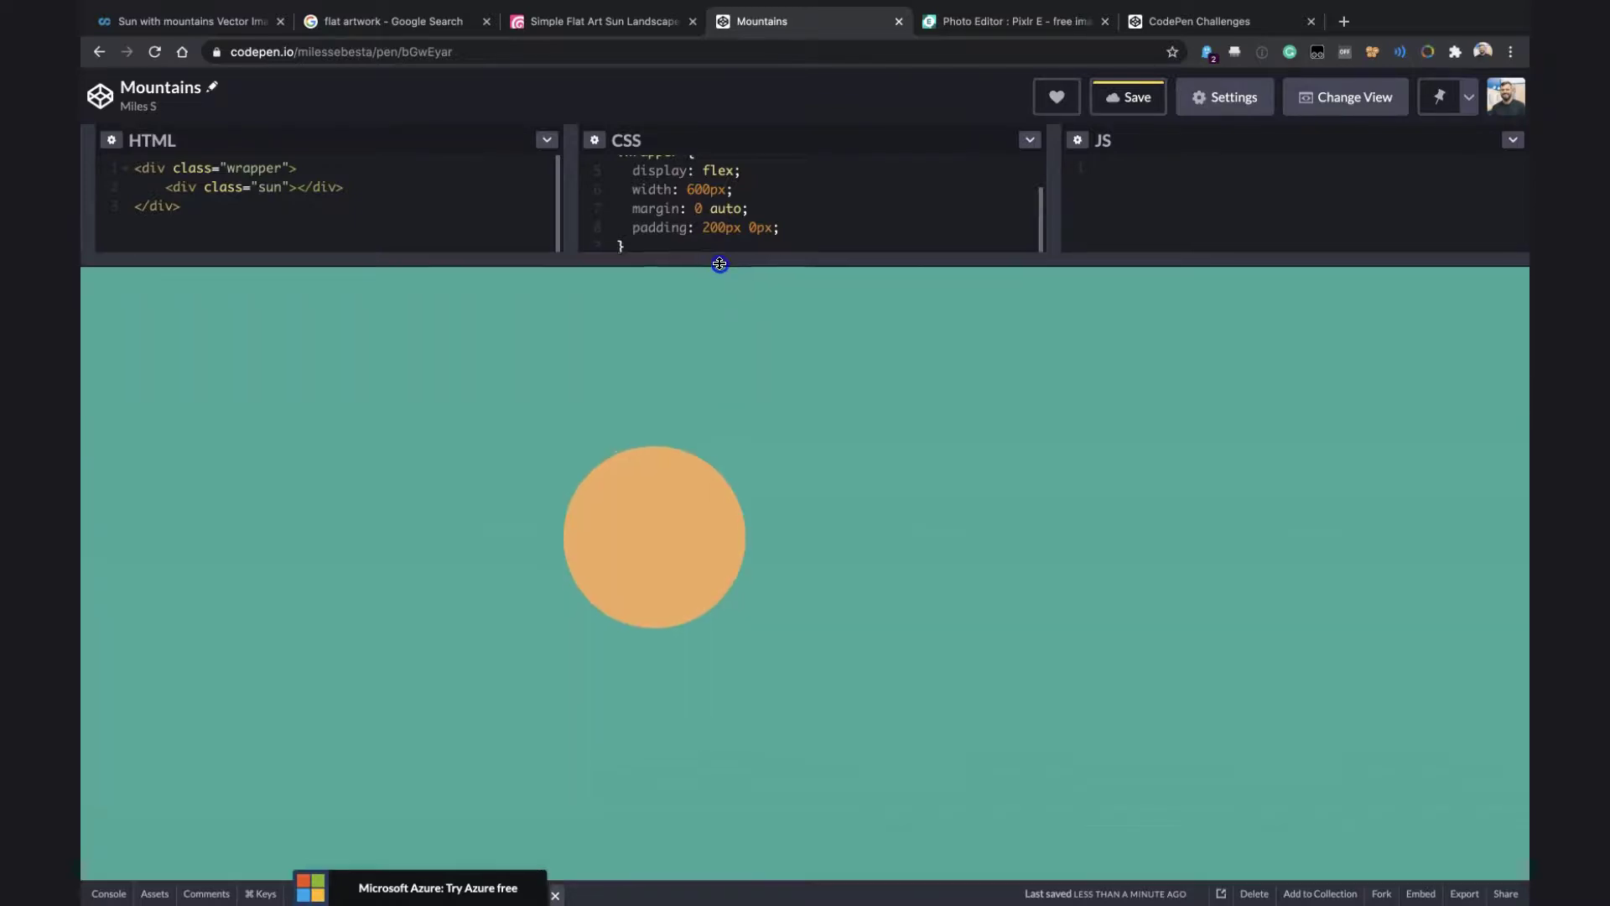
left_click(997, 23)
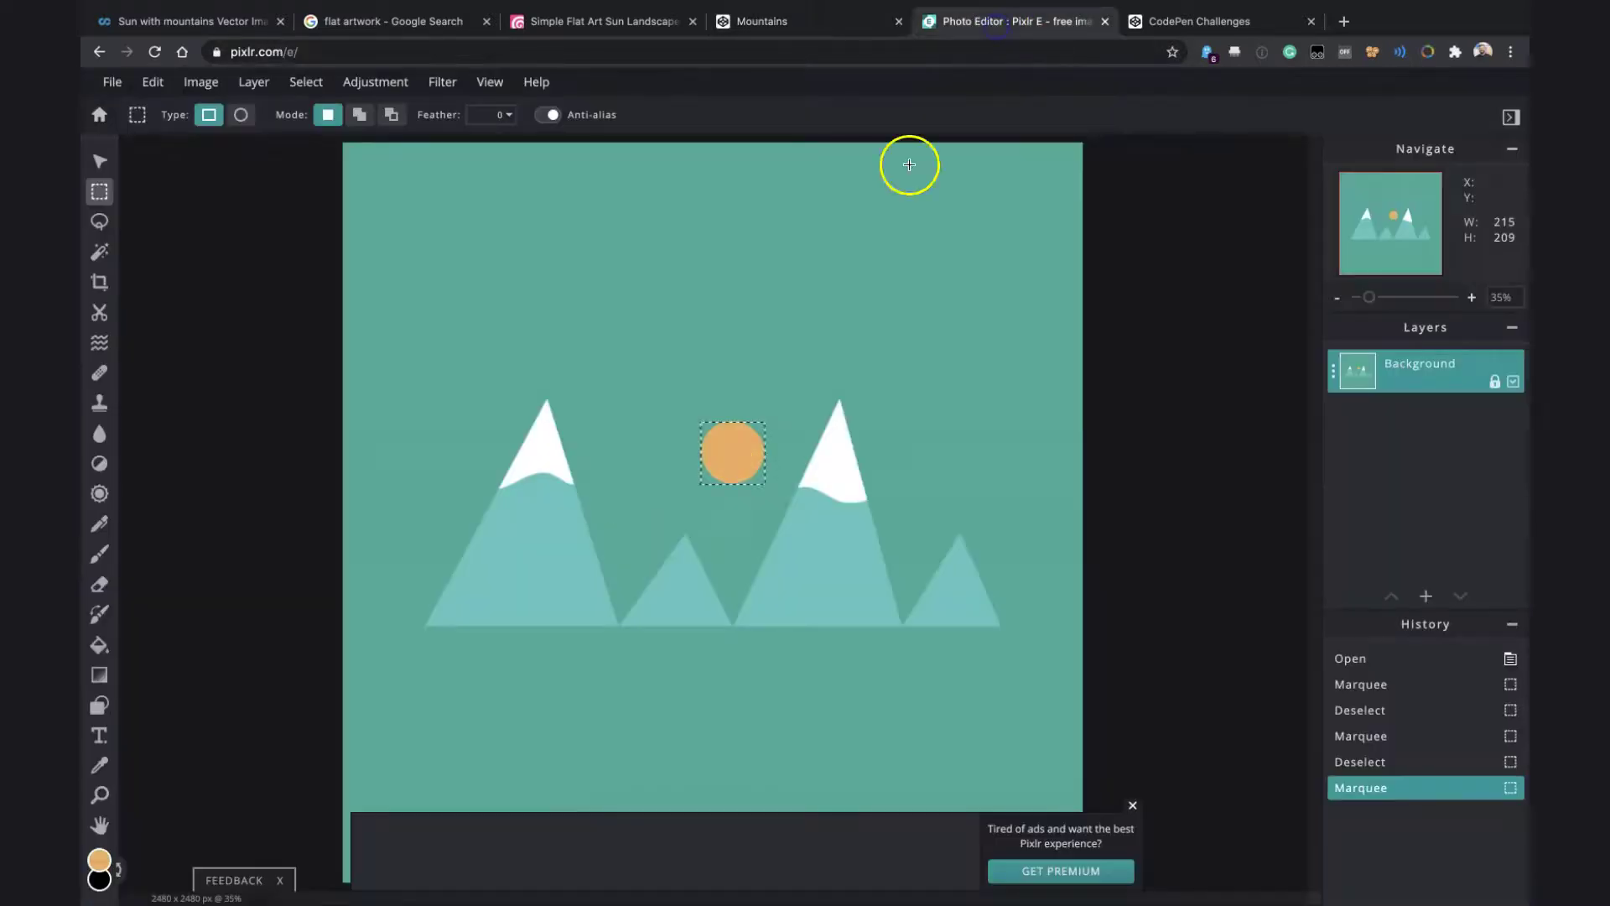
scroll(779, 461, "up", 3)
scroll(768, 471, "up", 3)
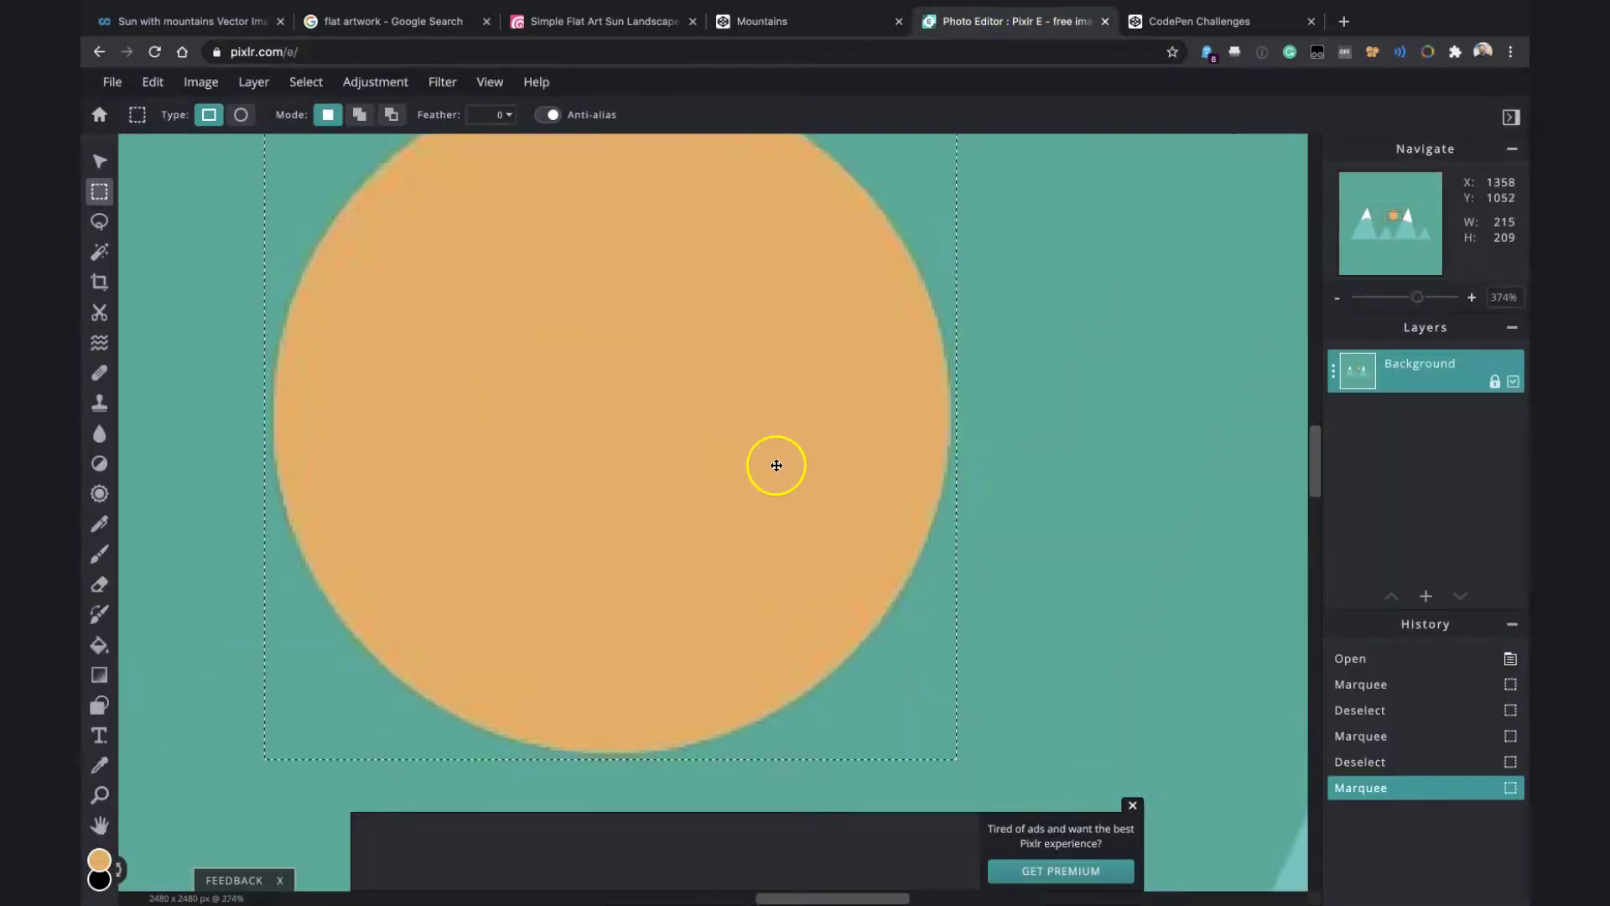
scroll(768, 475, "down", 3)
scroll(769, 474, "down", 2)
scroll(769, 475, "down", 3)
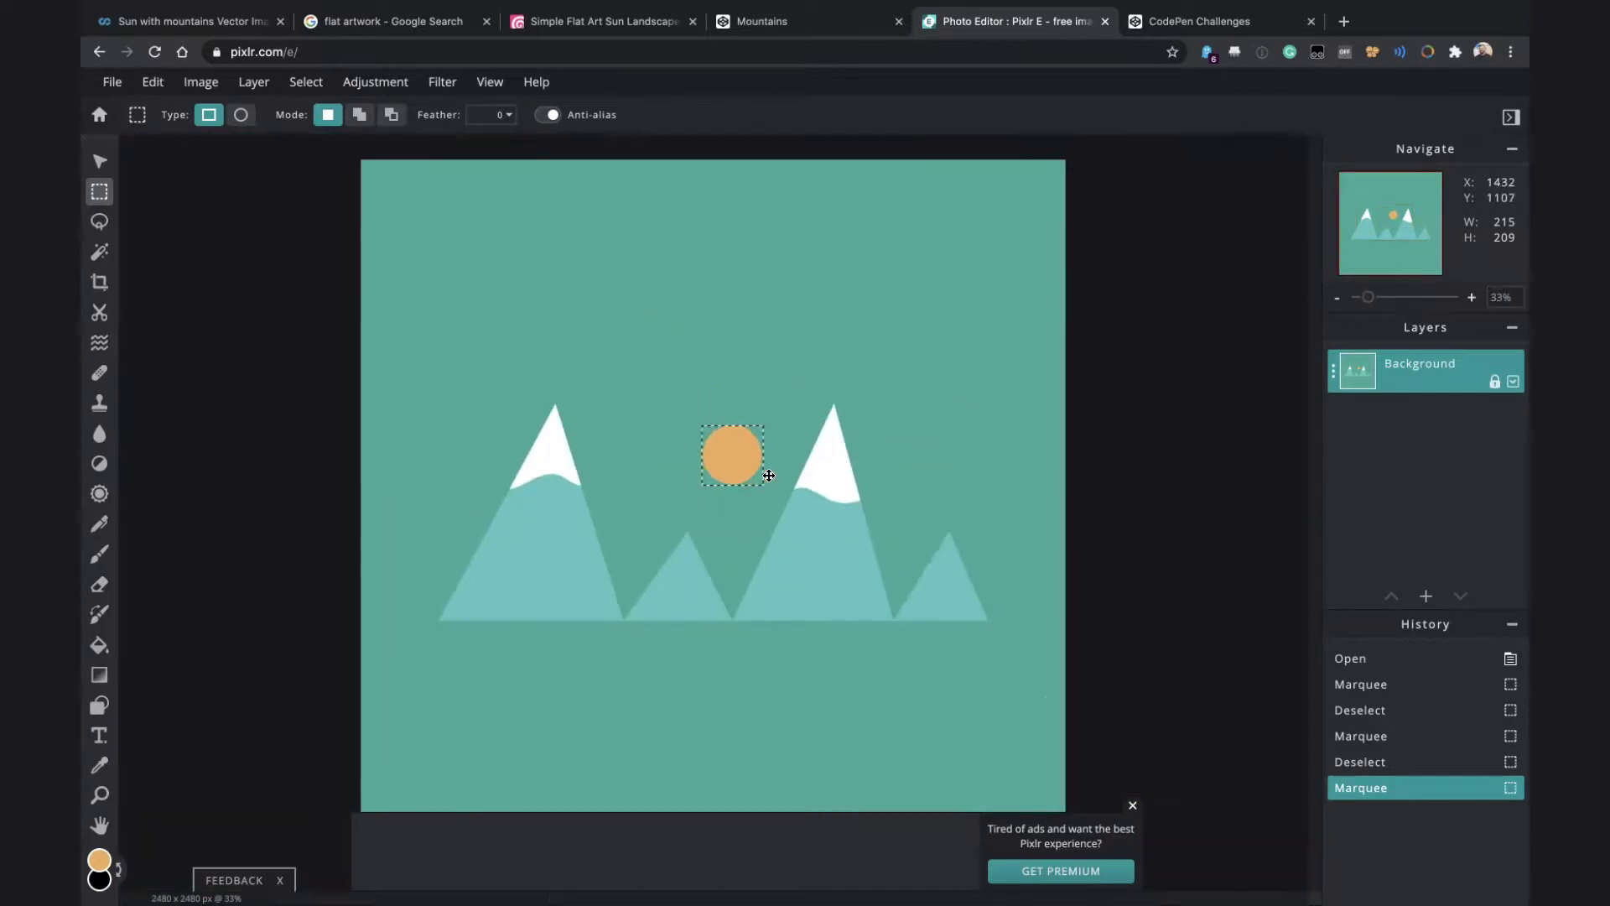
scroll(768, 476, "up", 3)
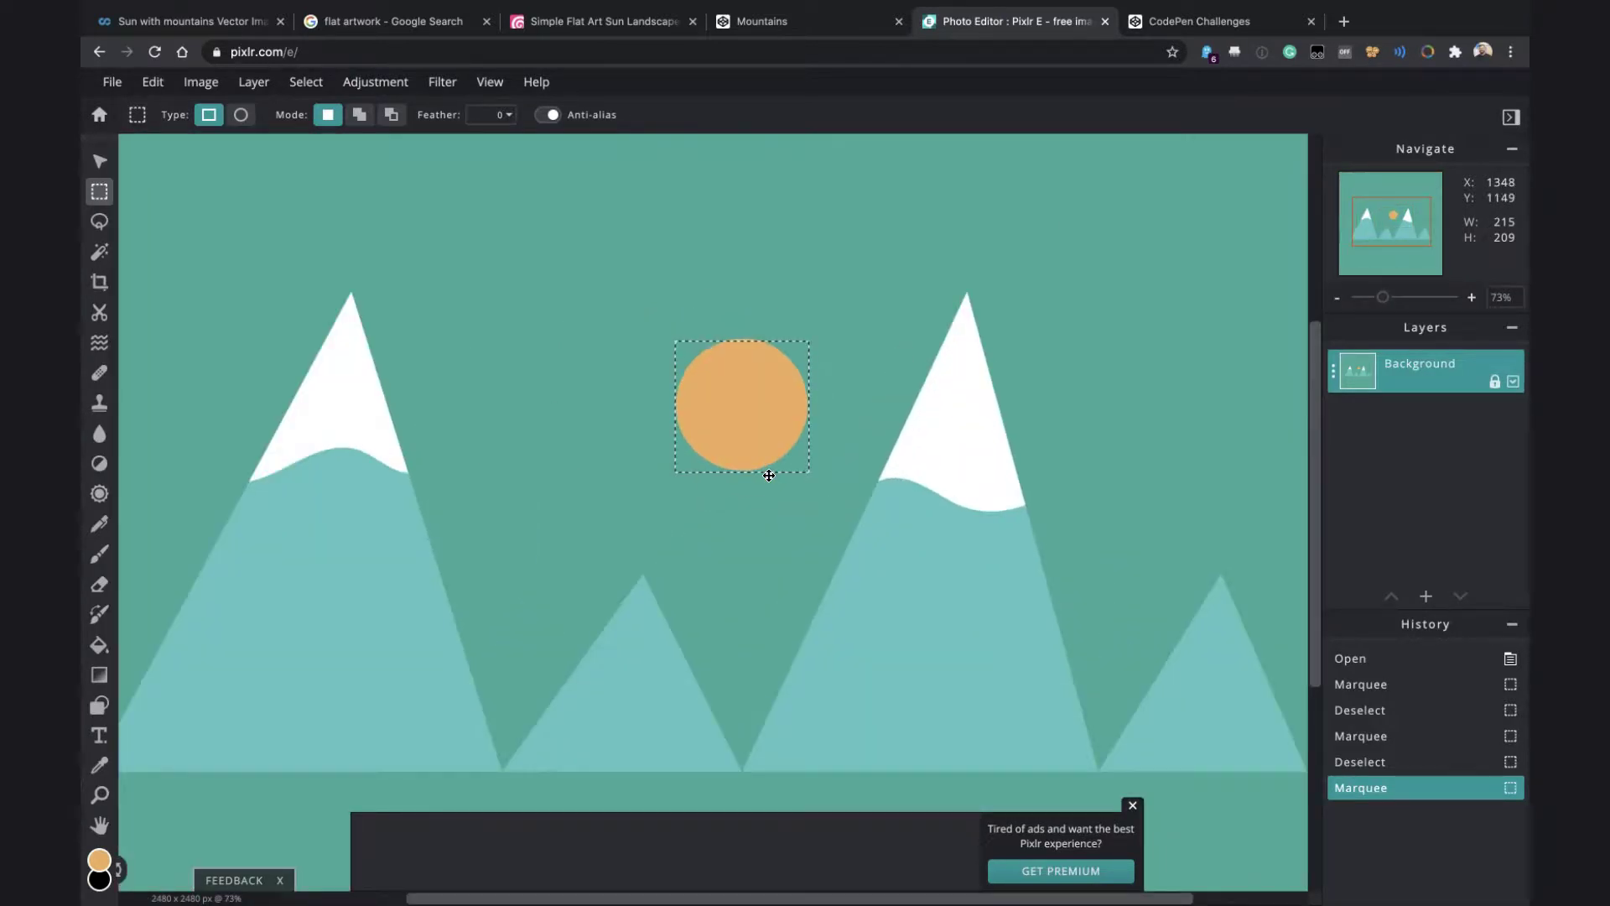
scroll(768, 476, "up", 2)
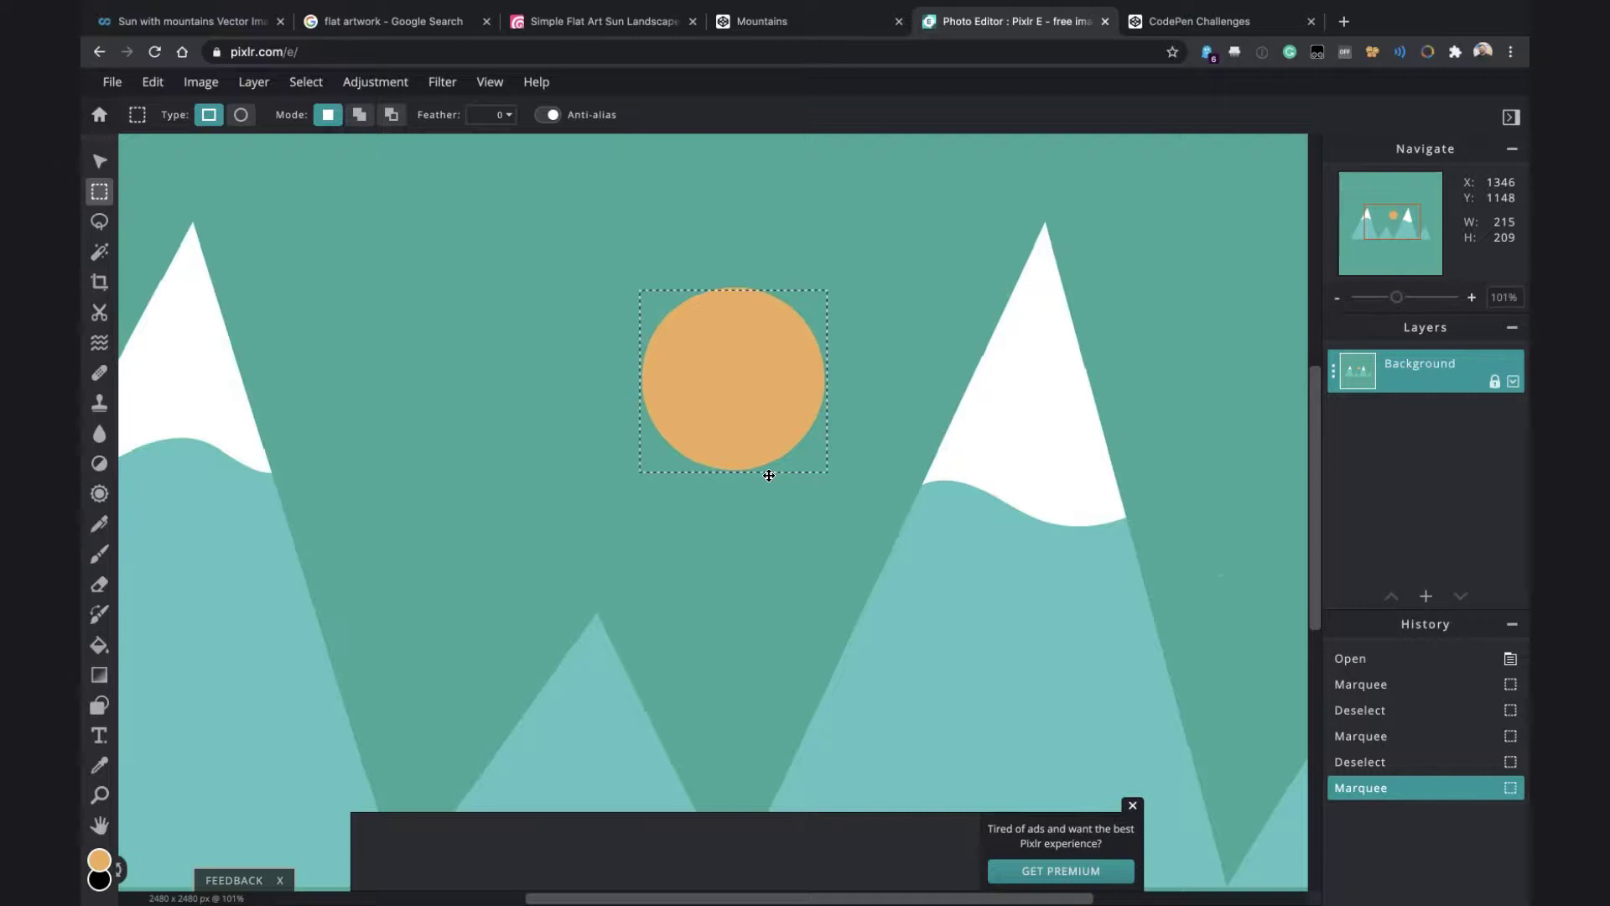
left_click(925, 512)
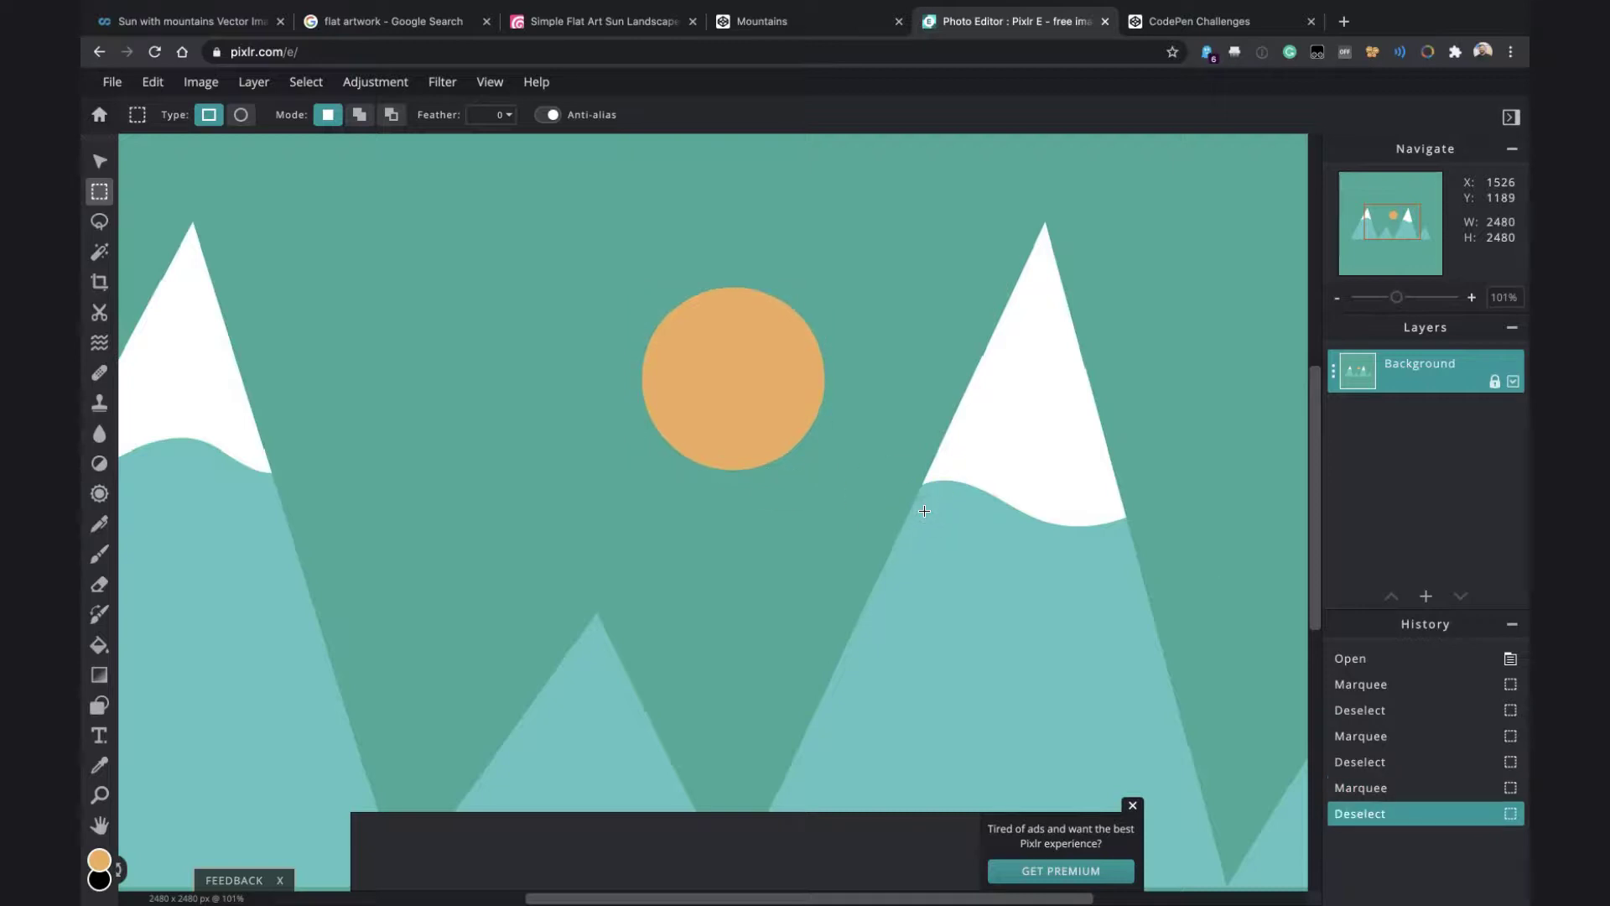
scroll(925, 511, "down", 3)
scroll(925, 510, "down", 1)
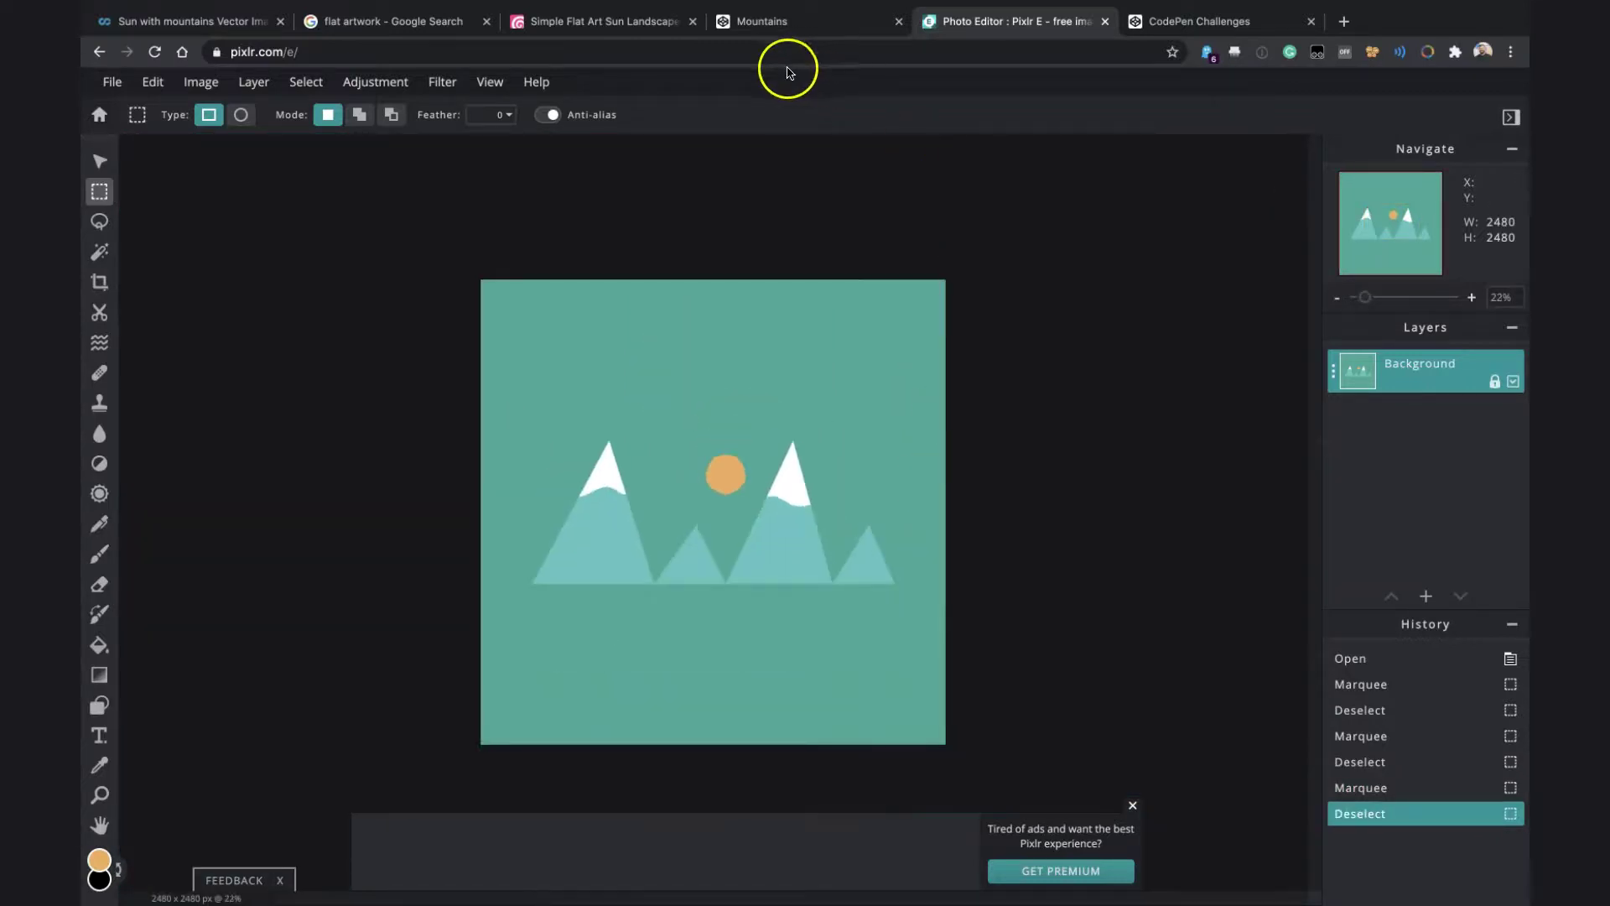
left_click(785, 22)
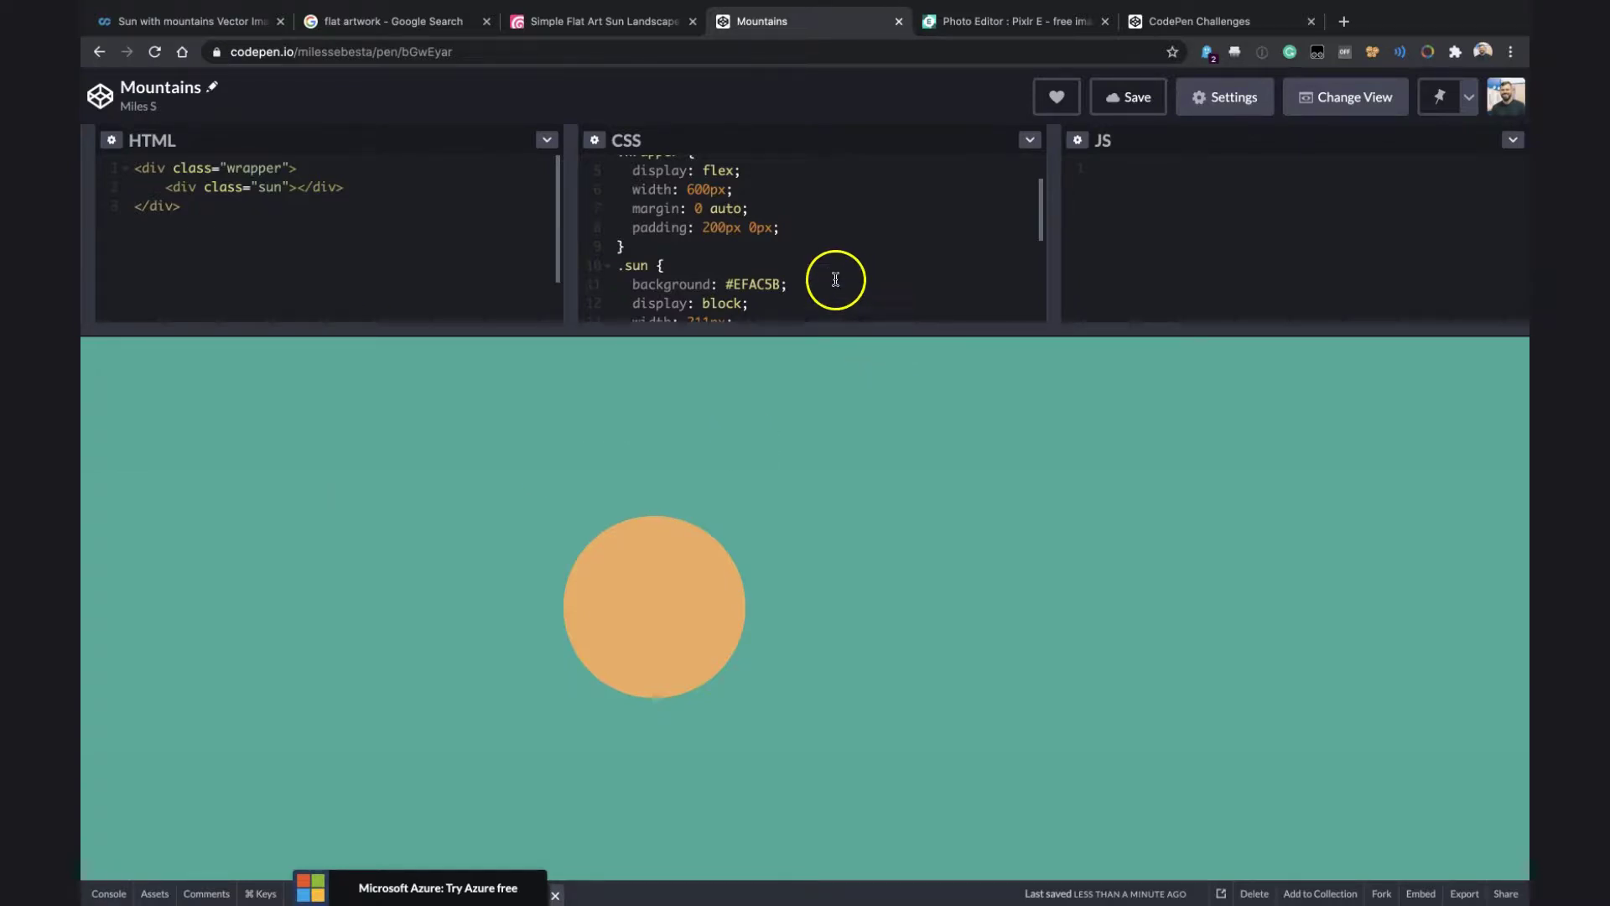
left_click(1031, 22)
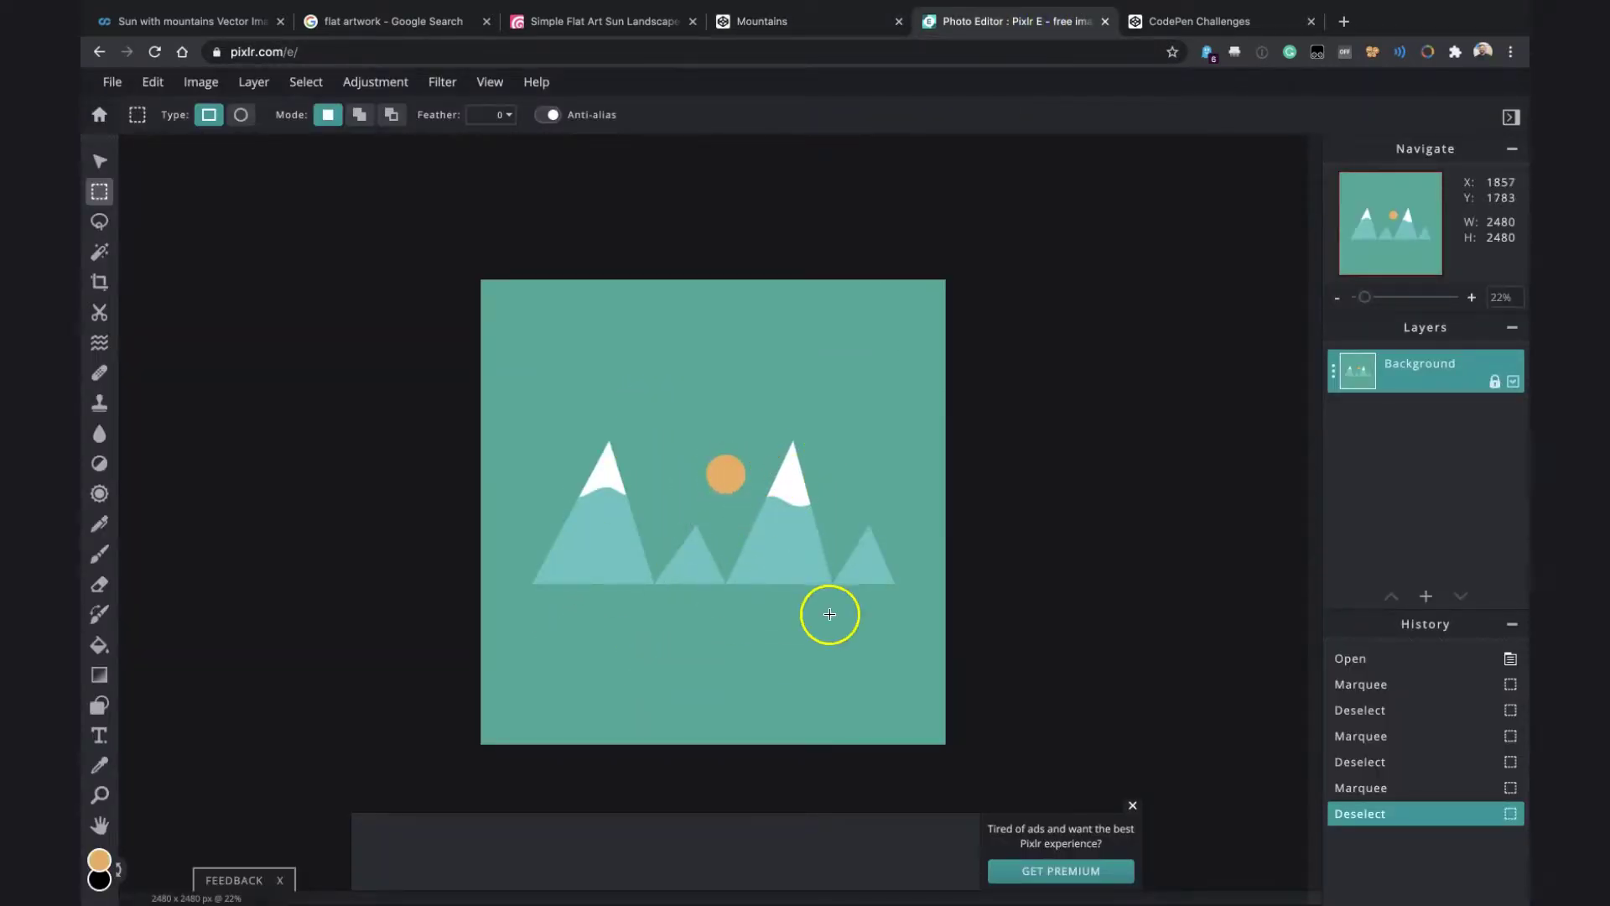
left_click(764, 25)
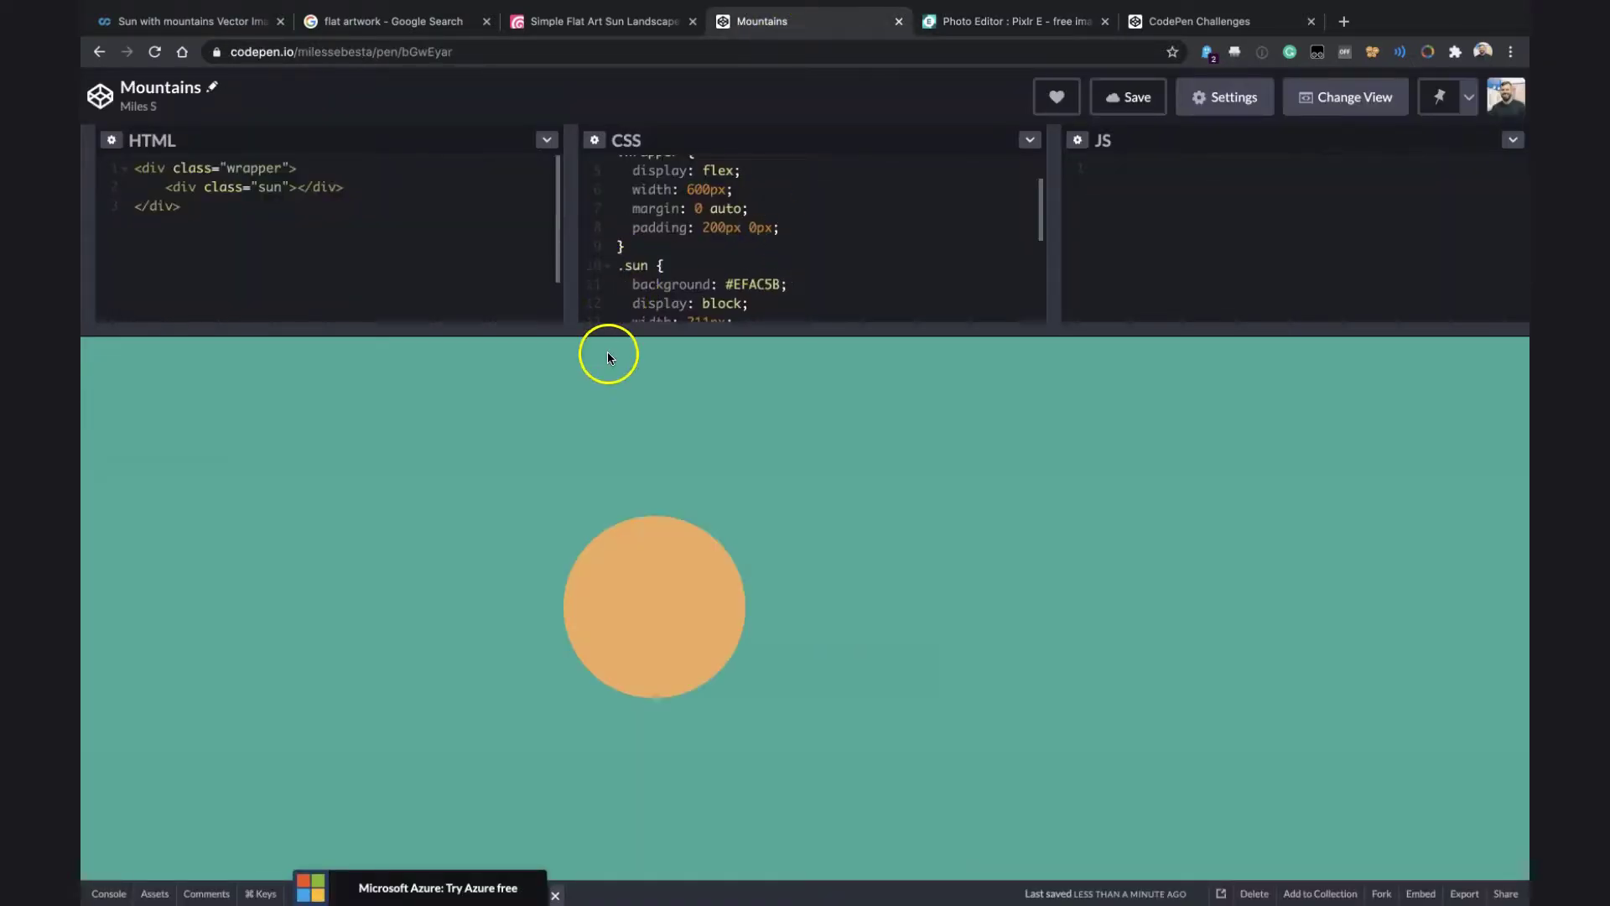
Enlarge the code editors and save SCSS as the pen's CSS preprocessor
left_click_drag(620, 328, 584, 468)
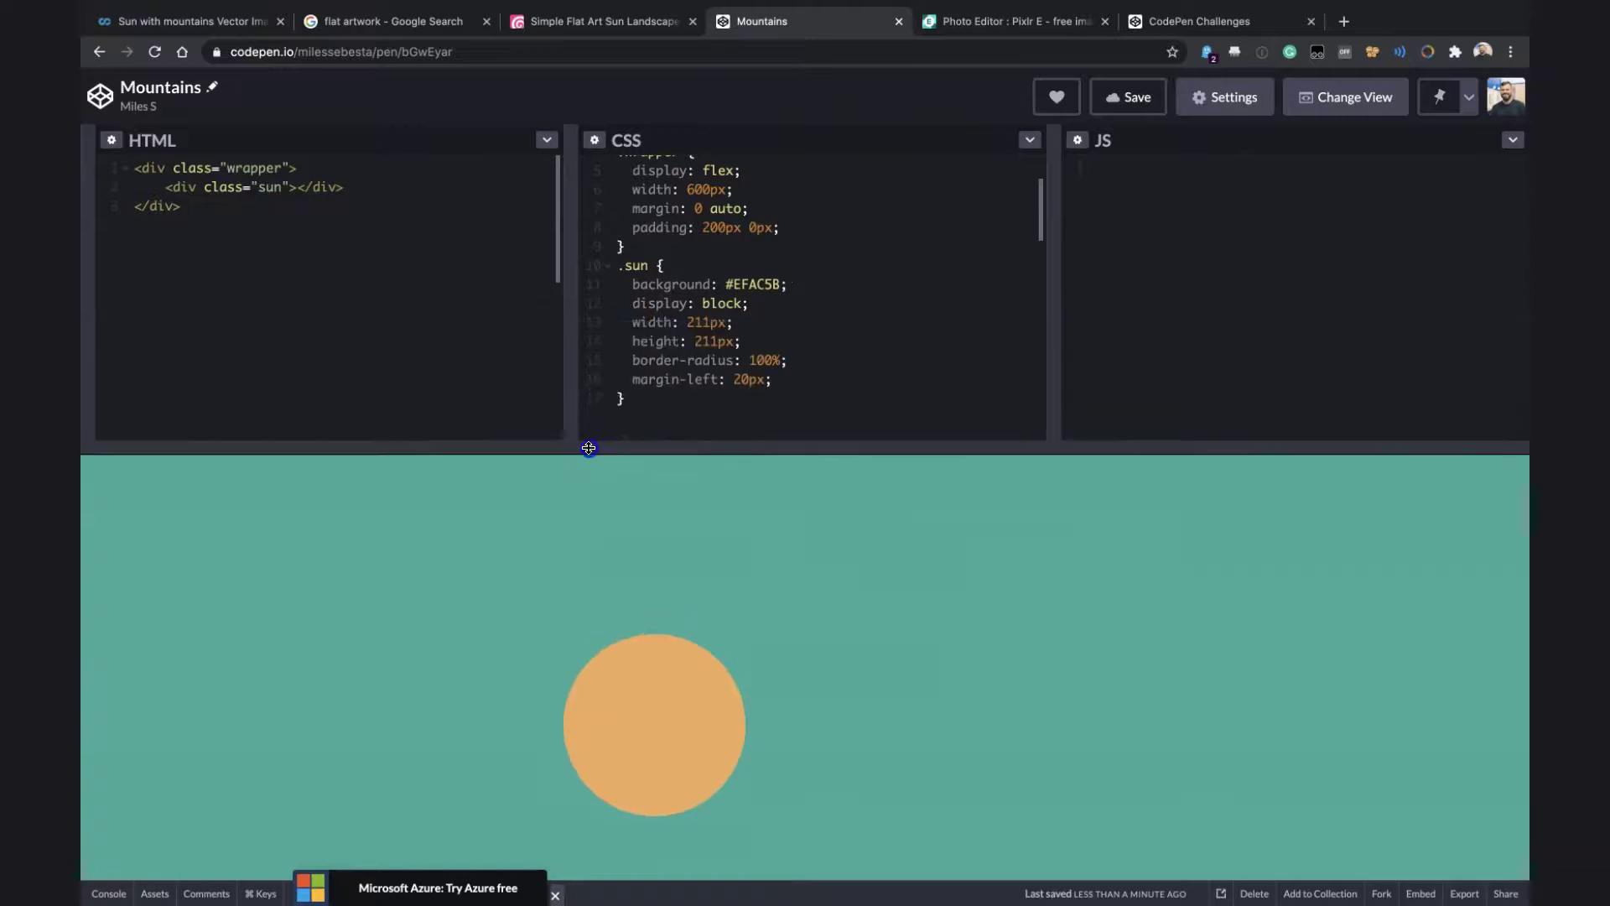
left_click(590, 140)
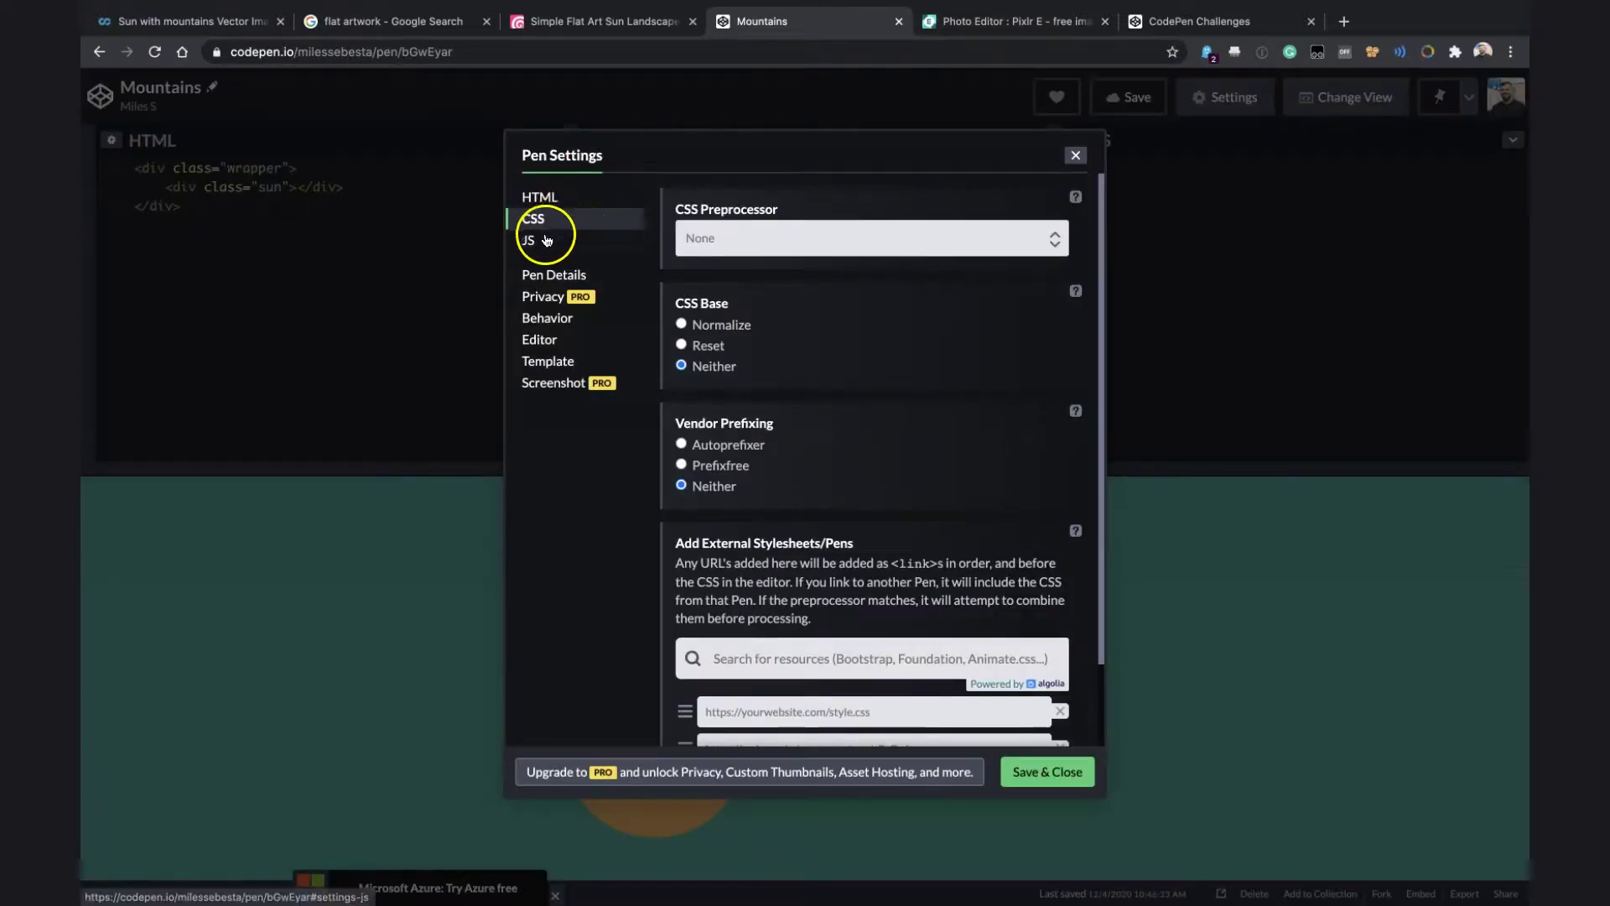
left_click(762, 239)
left_click(763, 273)
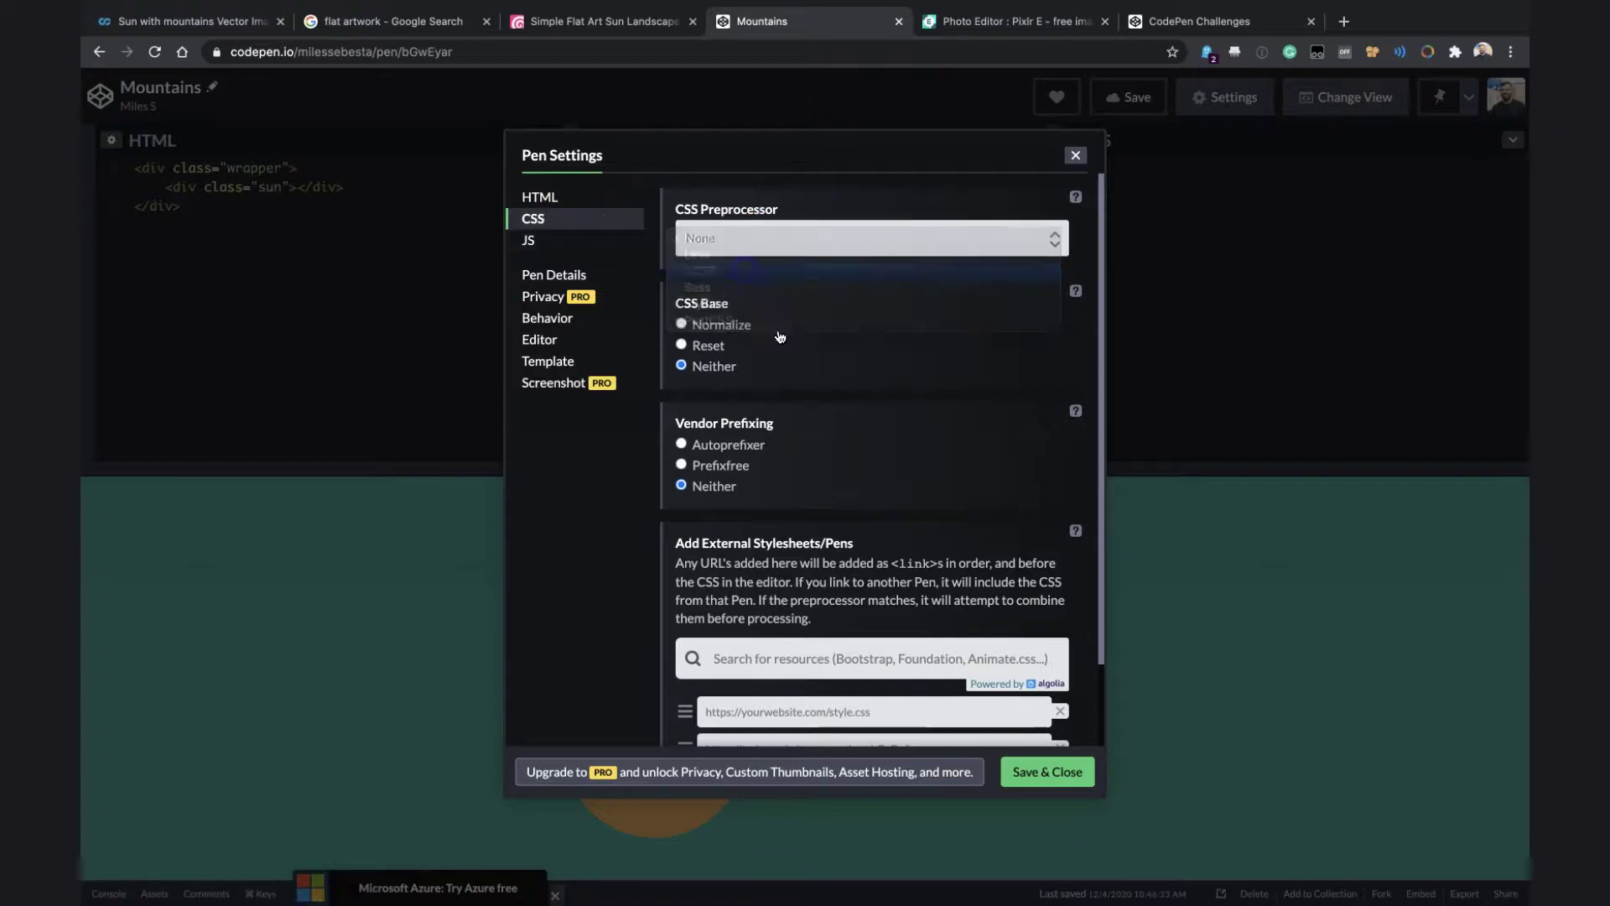
left_click(1049, 772)
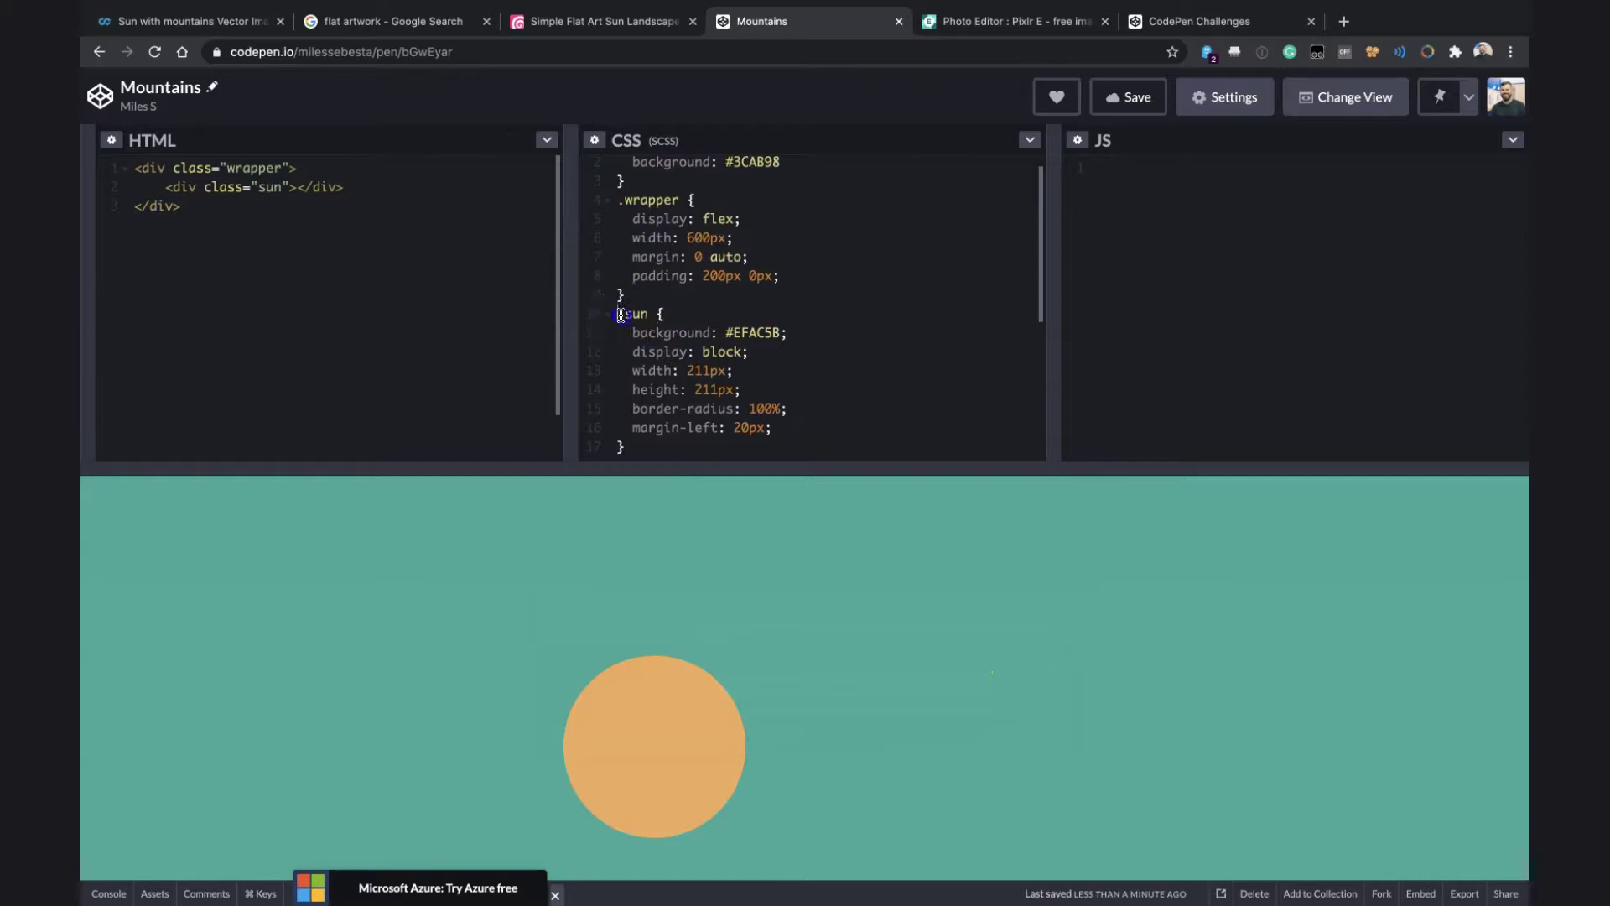
left_click_drag(620, 314, 658, 437)
key("ctrl+c")
Move the cut .sun rule inside .wrapper, after the padding declaration
key("BackSpace")
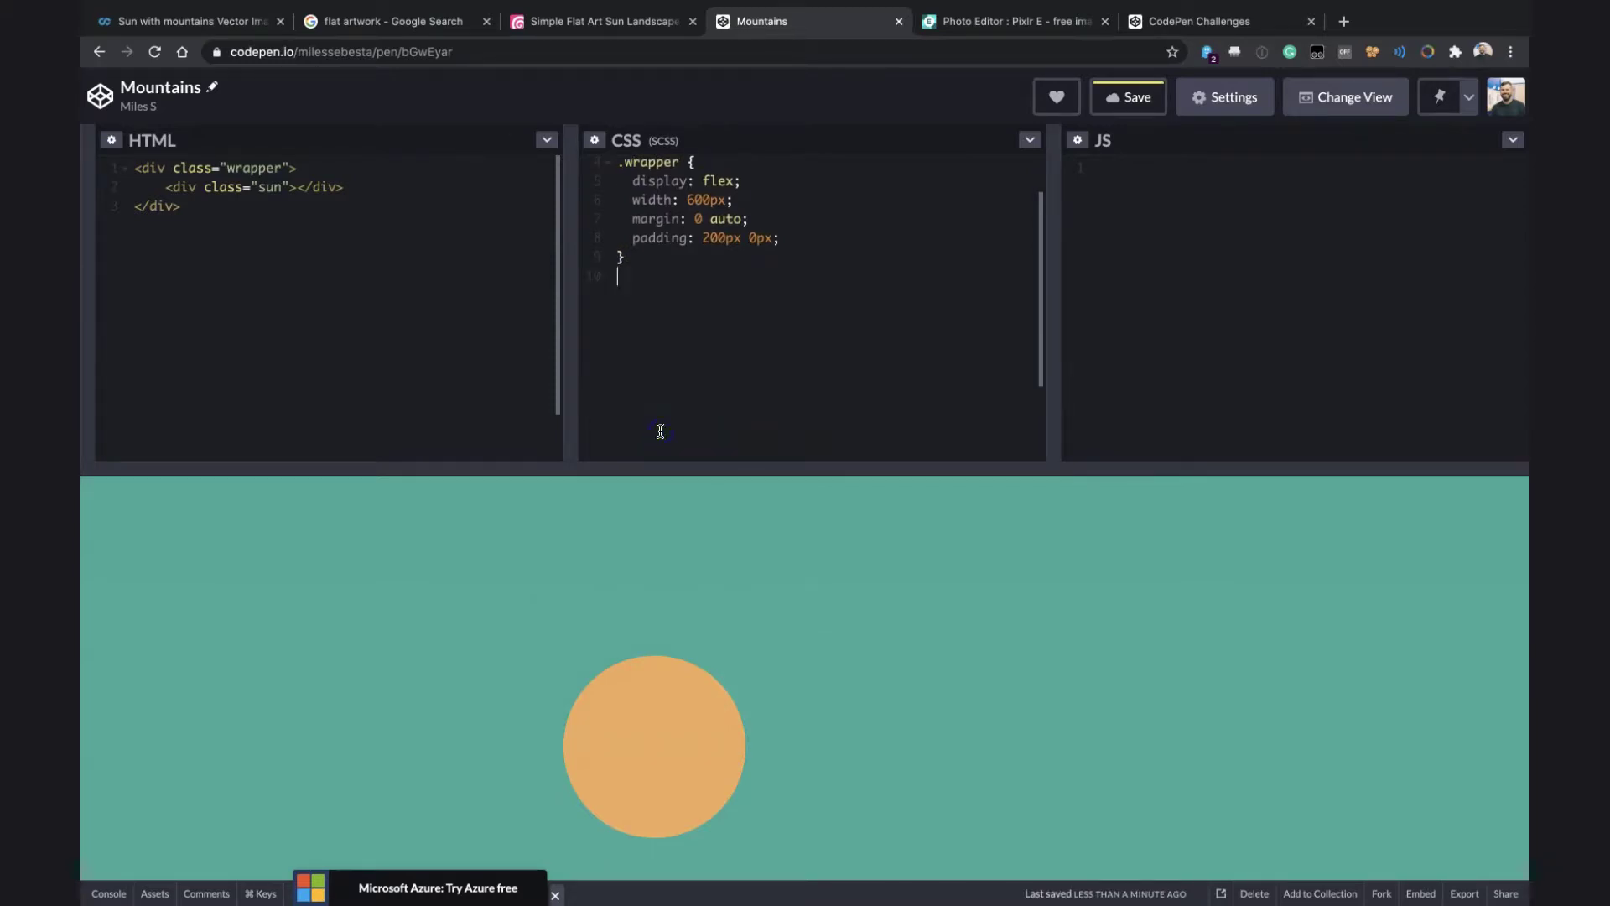
left_click(808, 238)
key("Return")
key("Return")
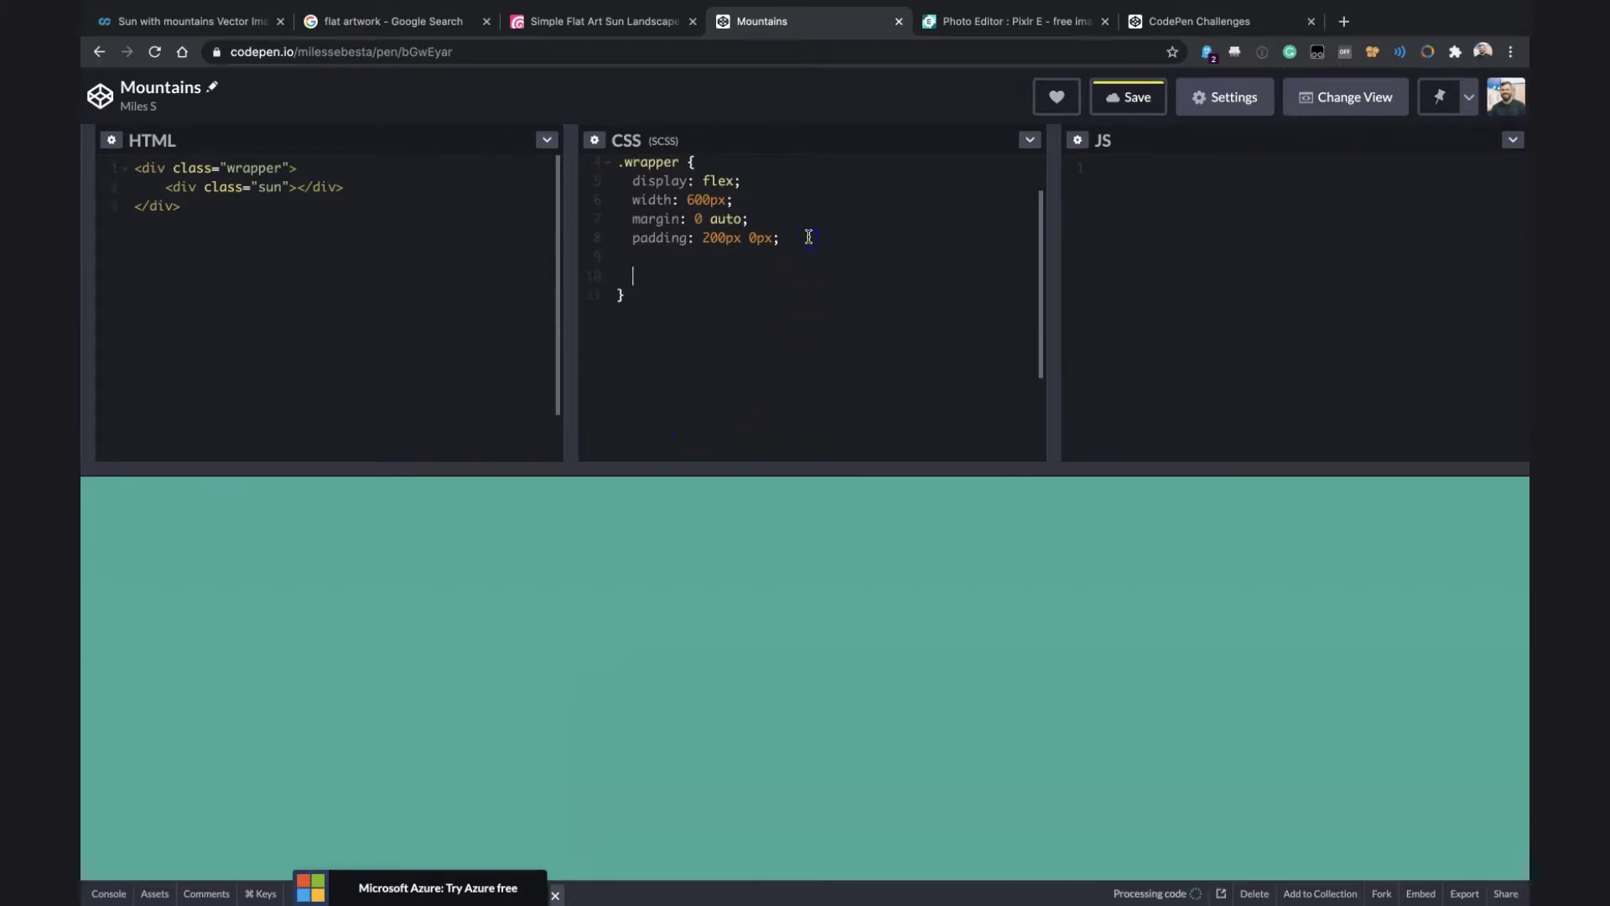
key("ctrl+v")
Indent the nested .sun declarations and brace, and add a blank line after body
left_click(619, 391)
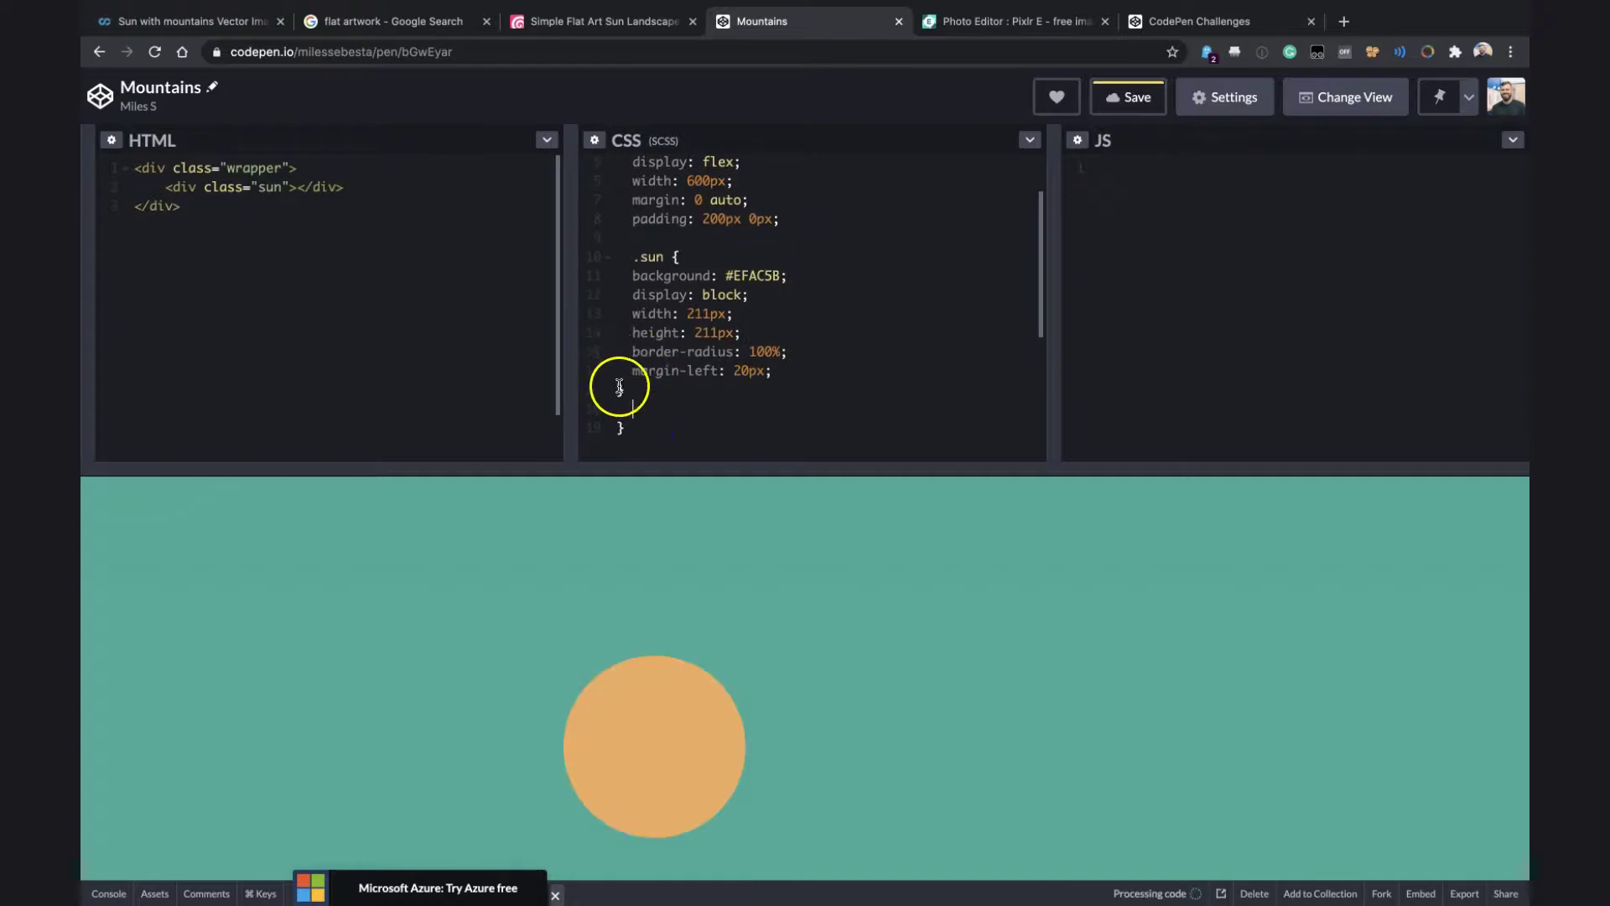
key("Tab")
left_click(734, 375)
left_click_drag(797, 377, 644, 276)
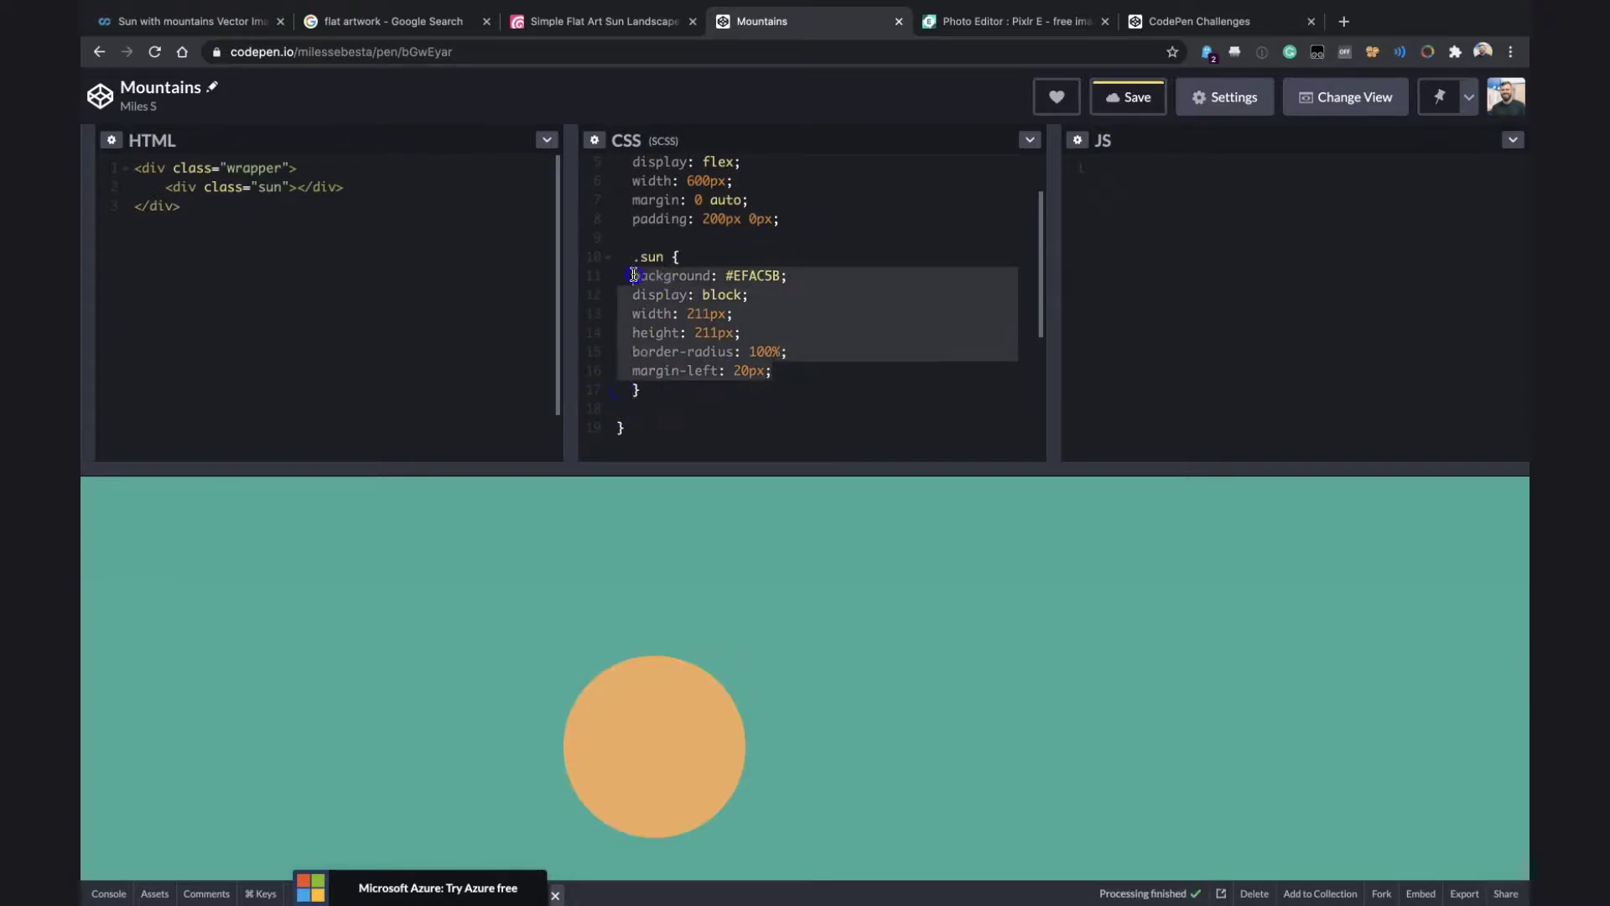
key("Tab")
left_click(863, 296)
scroll(861, 294, "up", 2)
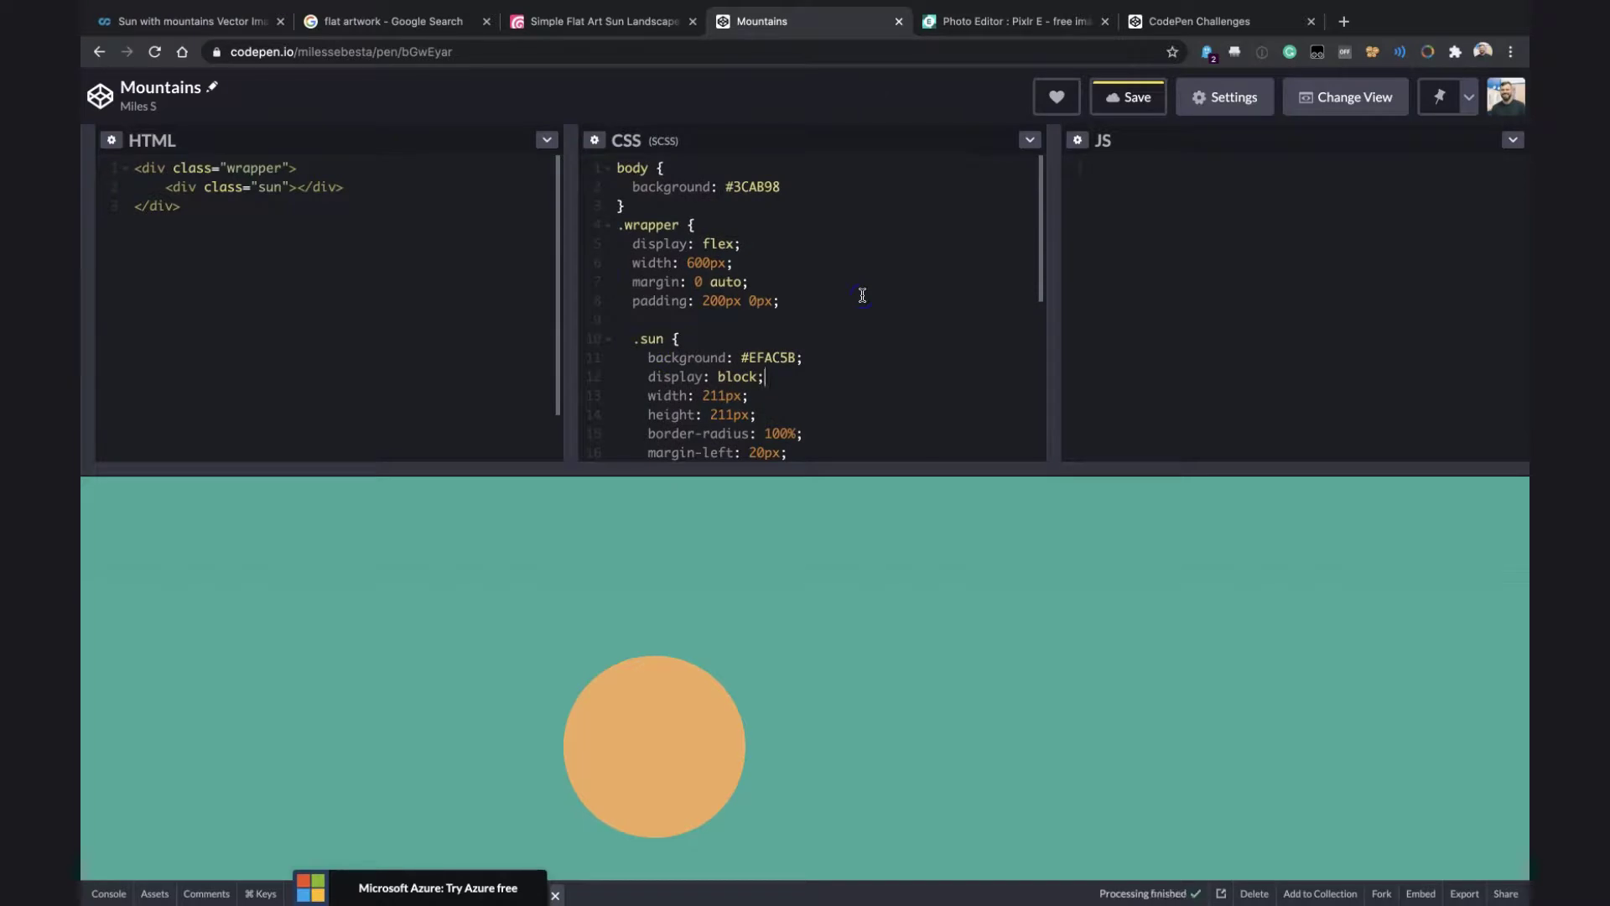
left_click(653, 206)
key("Return")
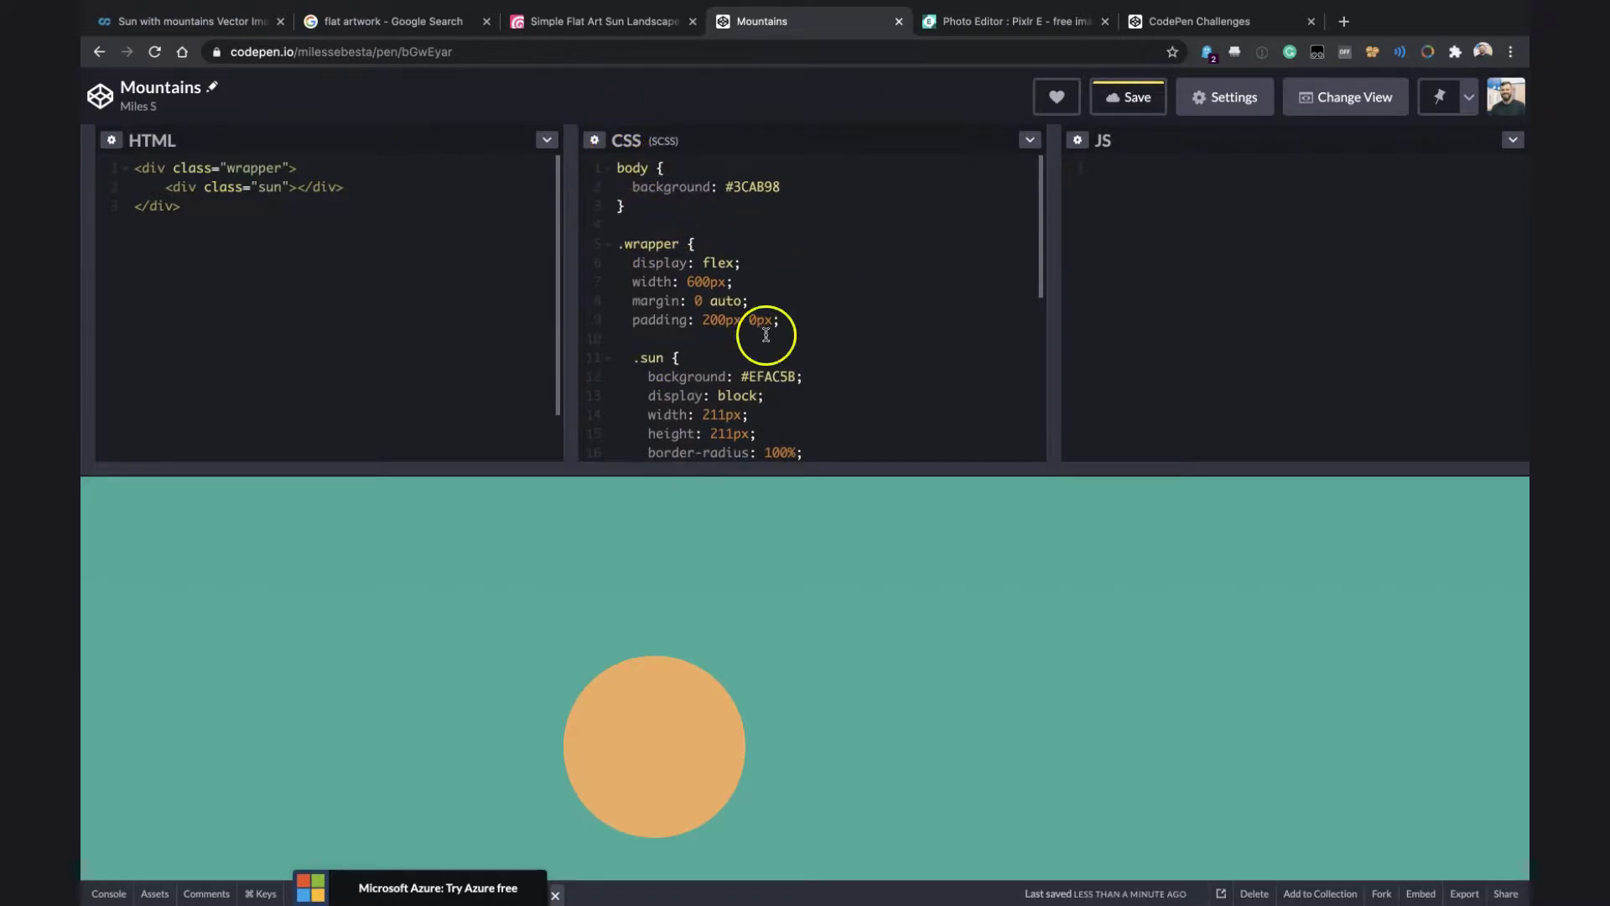
scroll(769, 339, "down", 2)
scroll(766, 342, "down", 2)
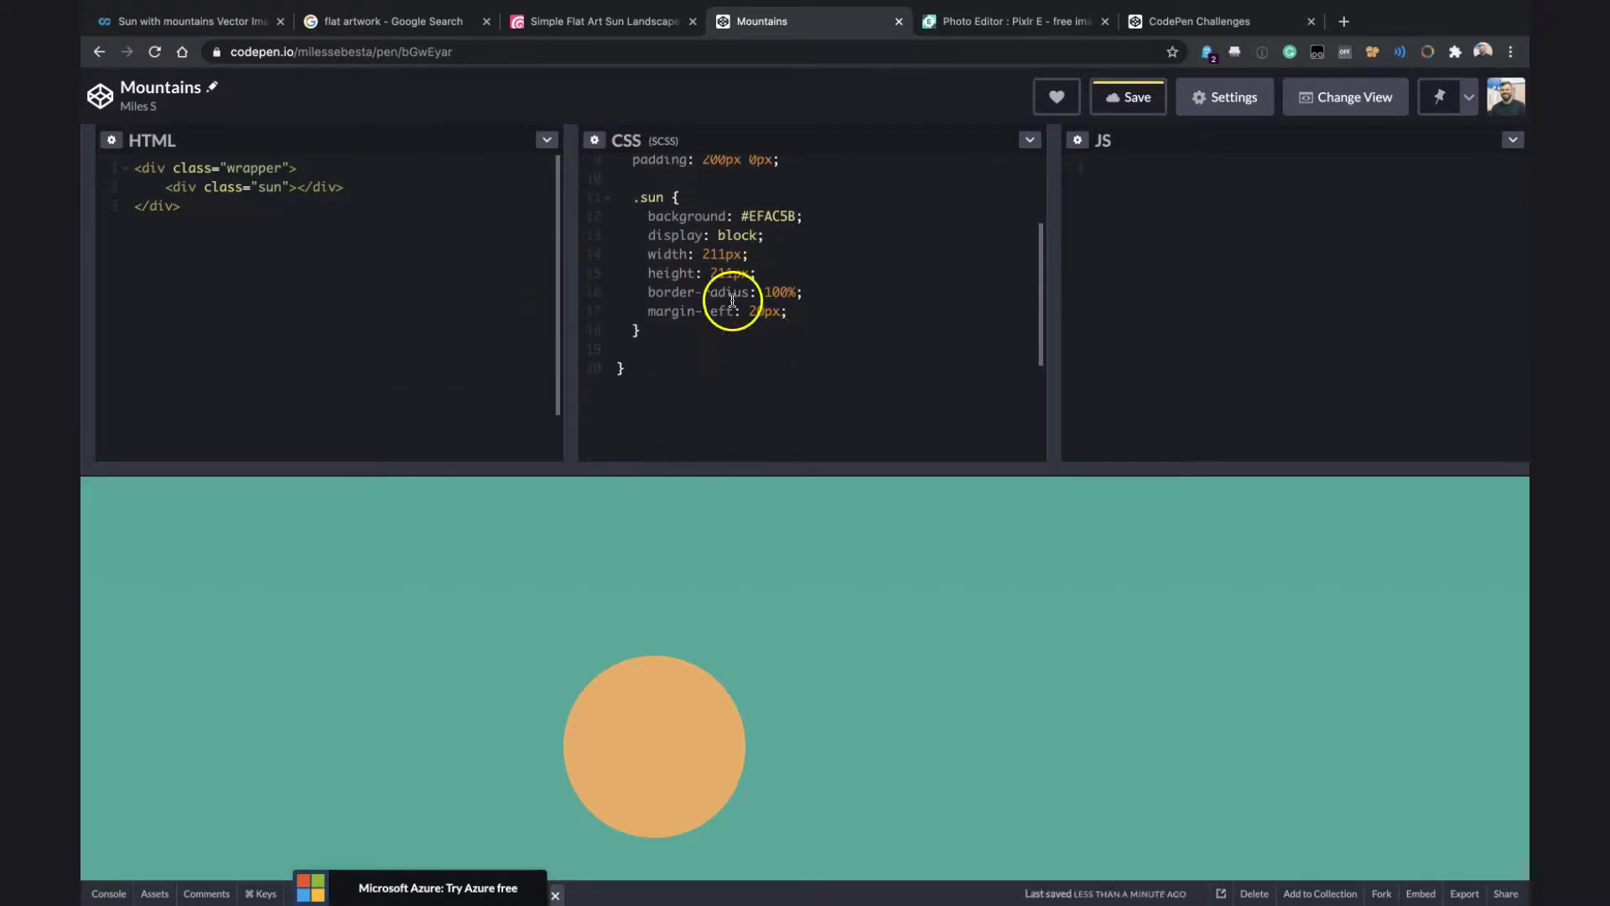
scroll(730, 302, "up", 1)
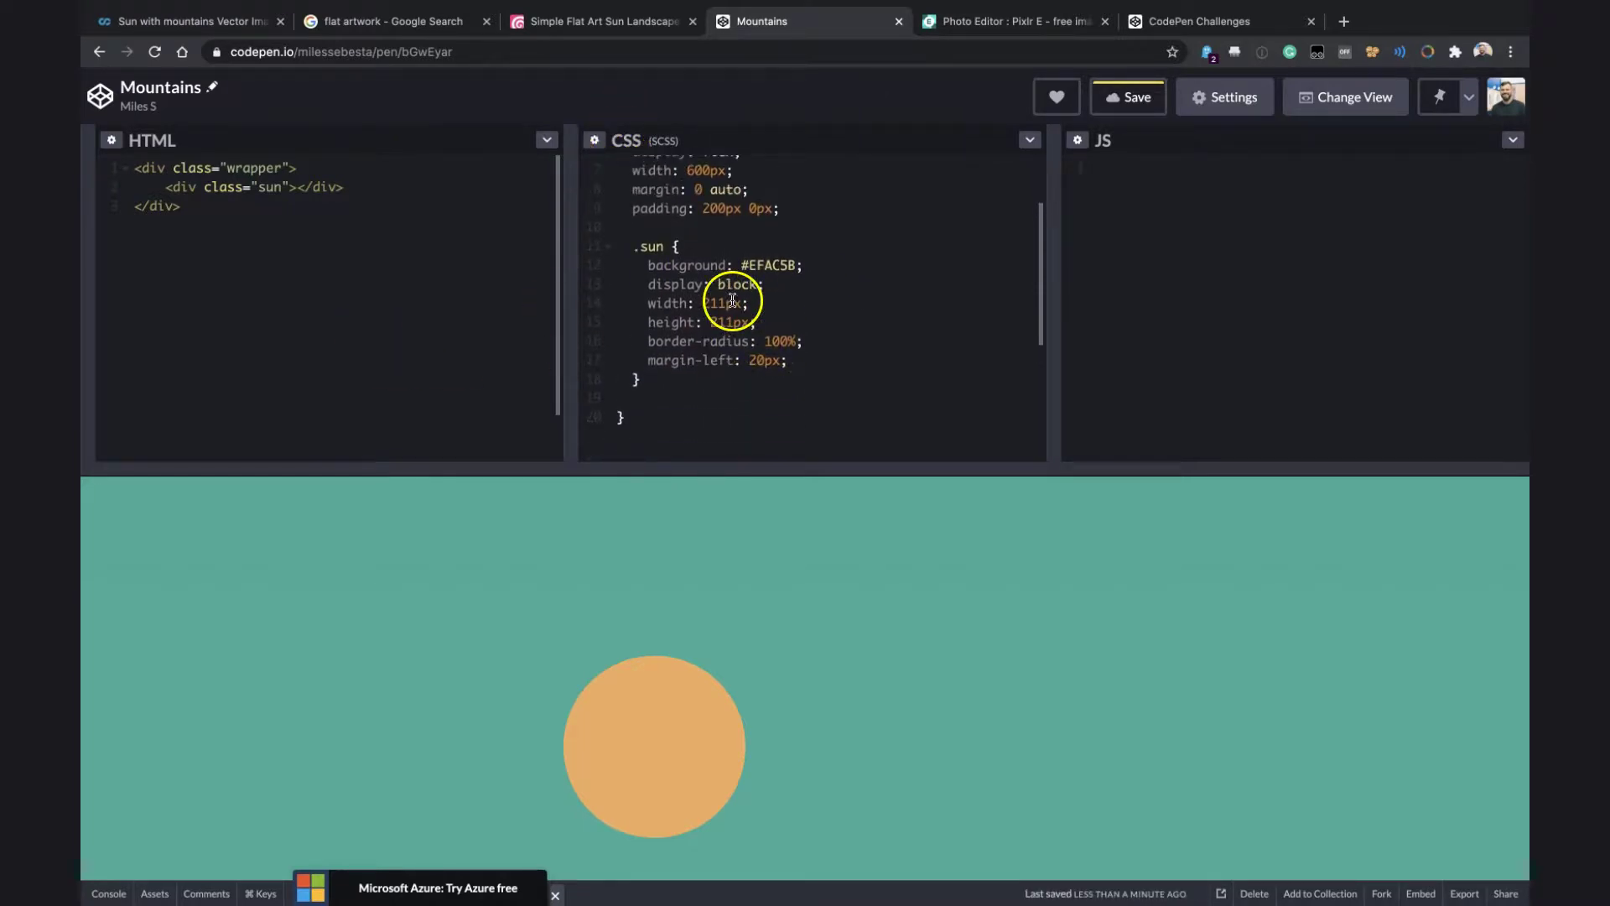
Choose Haml as the HTML preprocessor in the HTML settings and save
left_click(112, 139)
left_click(756, 239)
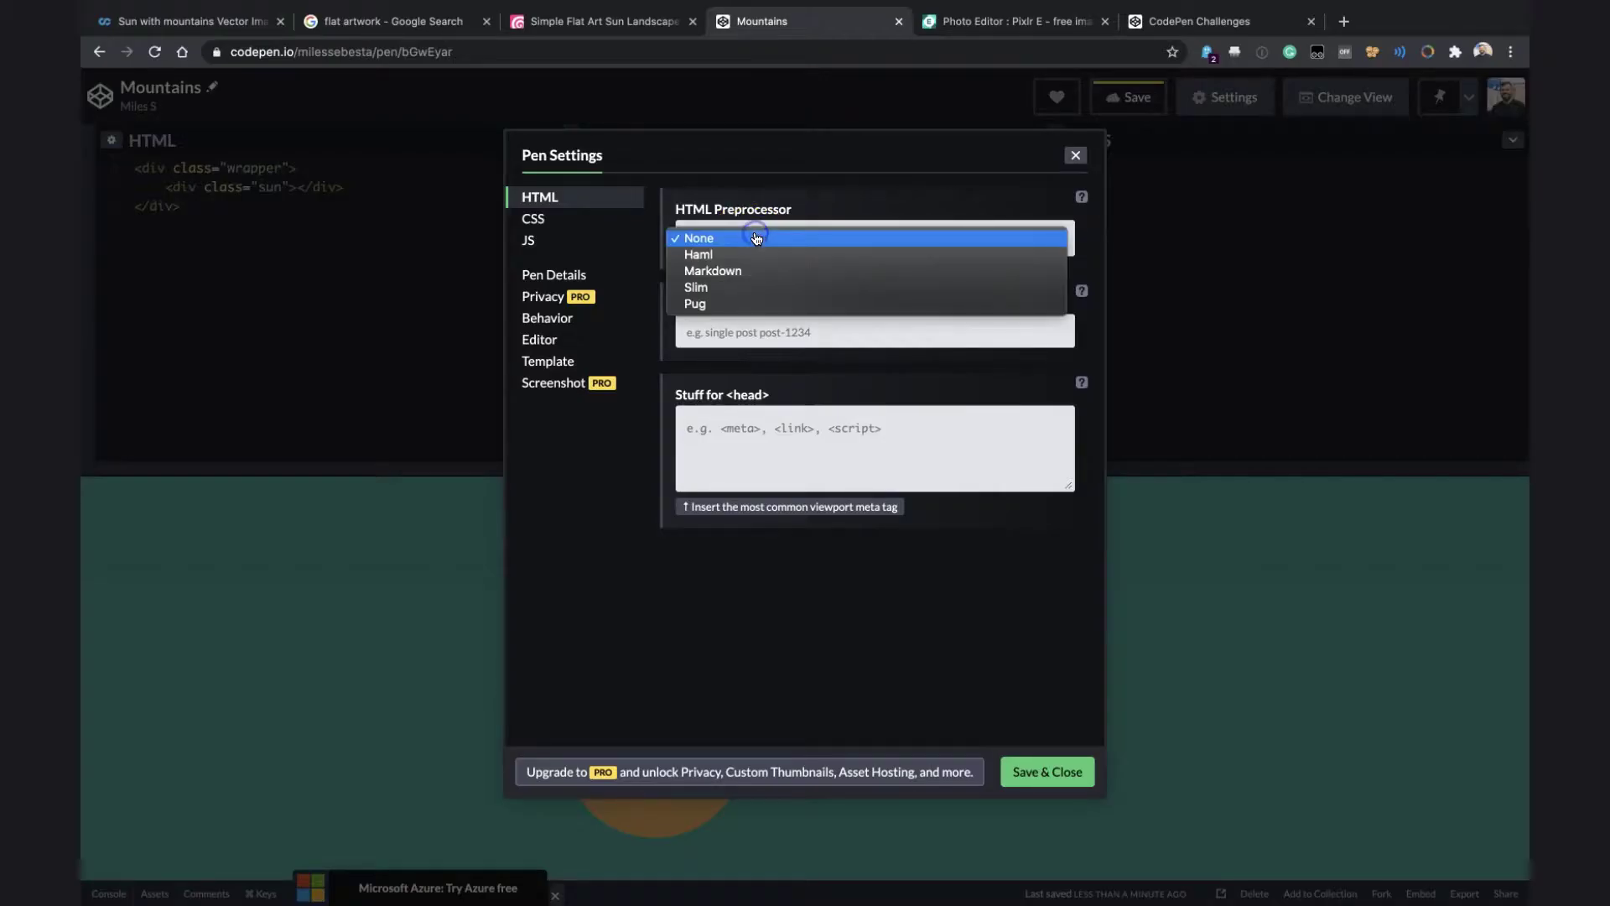
left_click(736, 260)
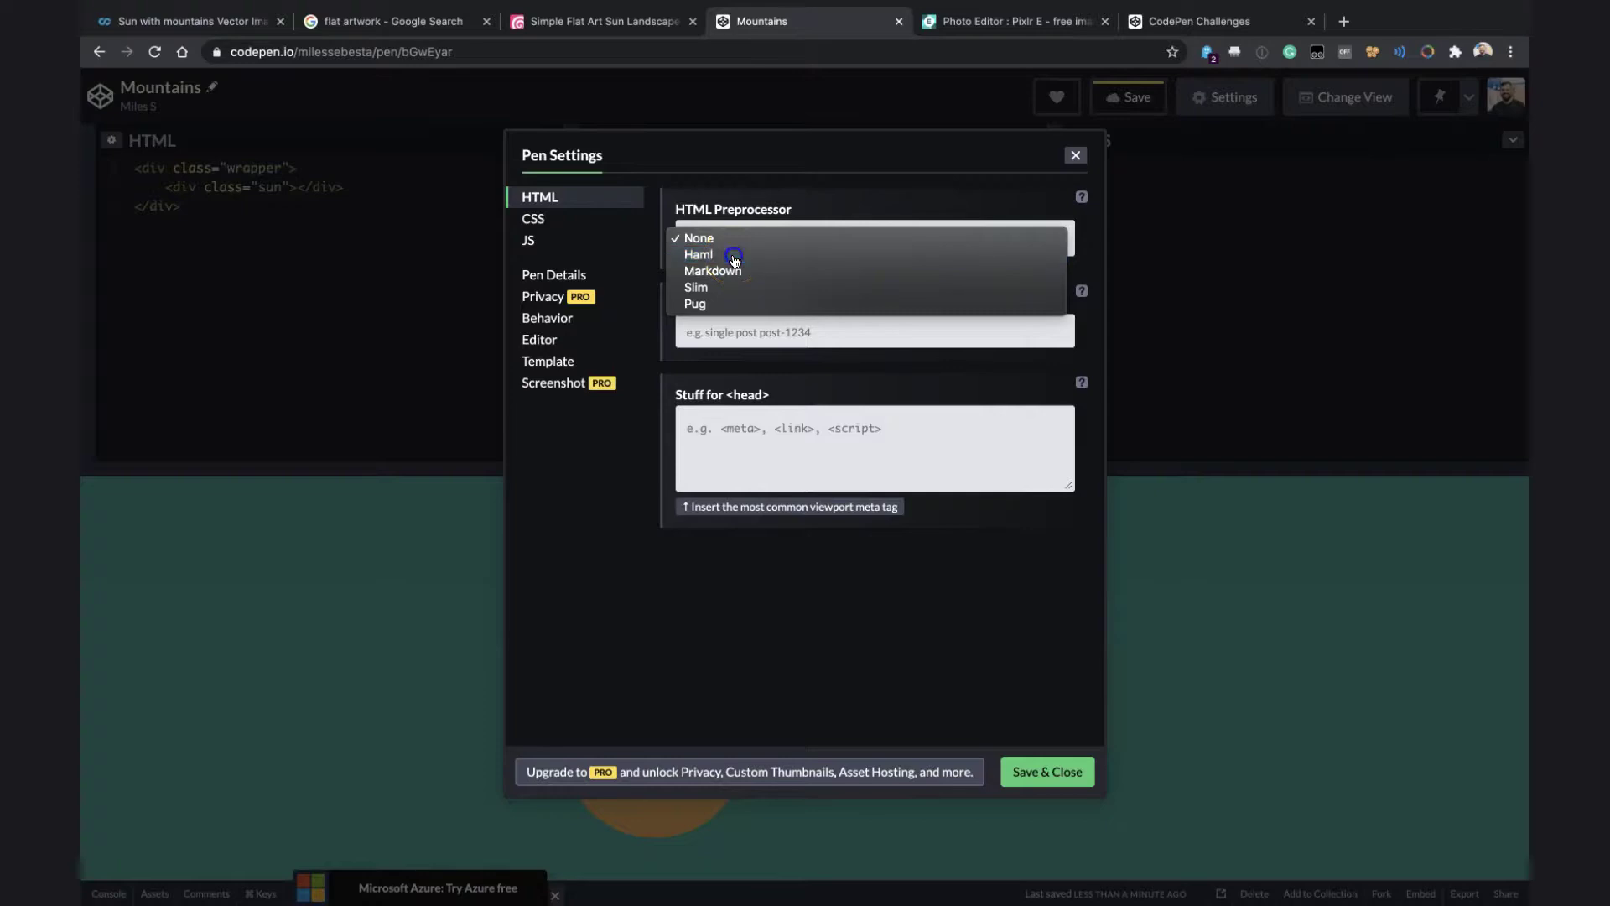
left_click(1019, 759)
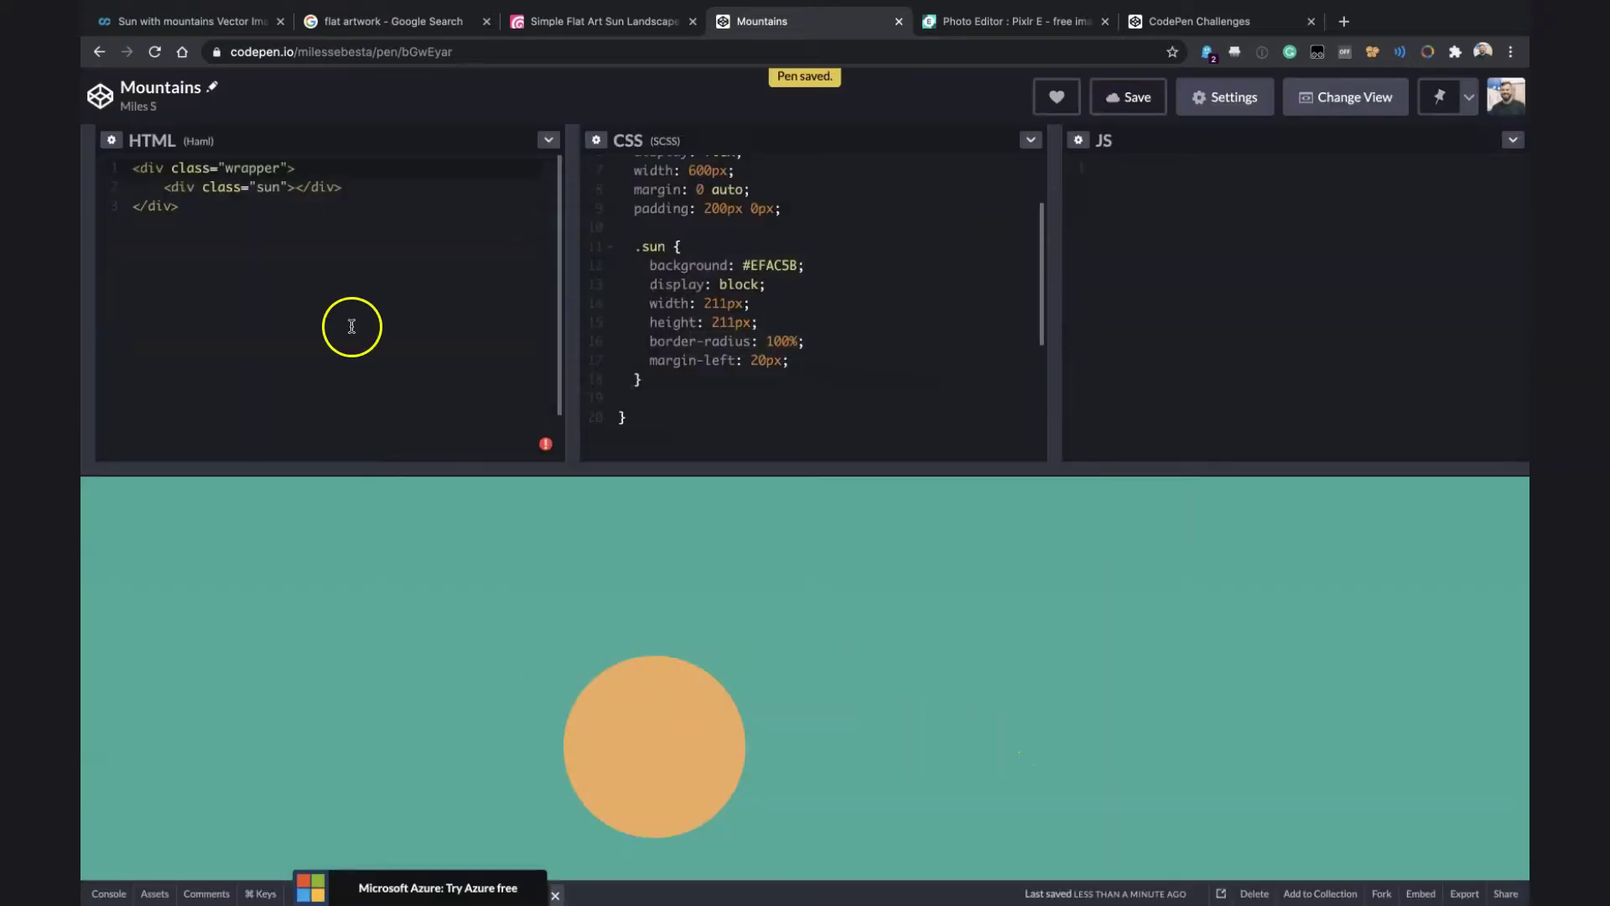
left_click(282, 304)
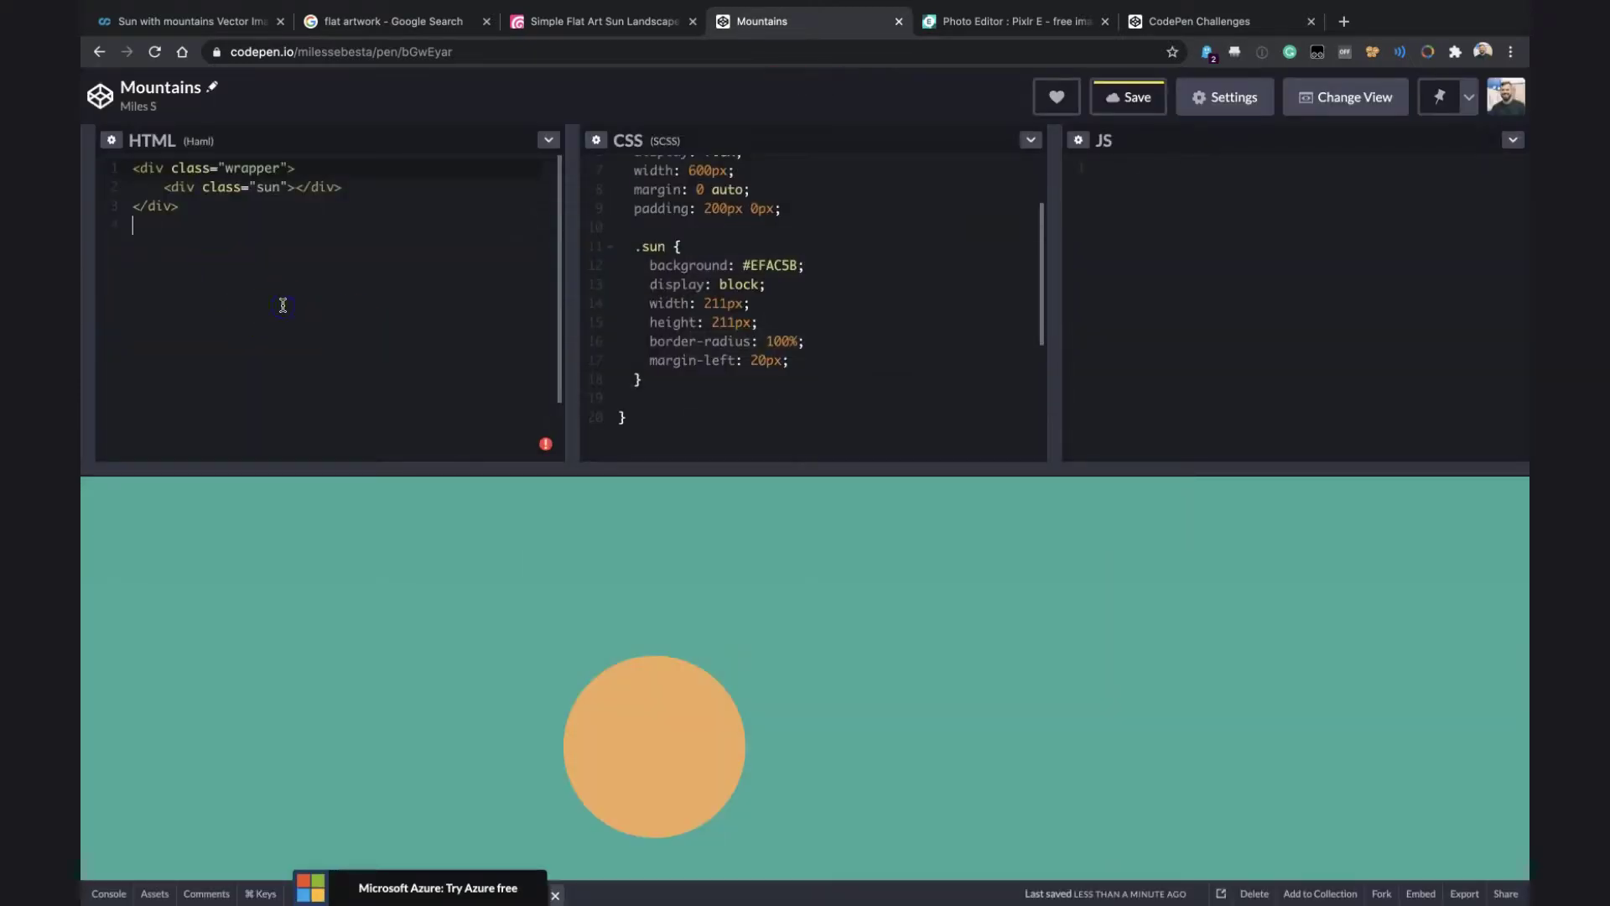
left_click(341, 224)
type(".wrapper")
Delete the old div markup and the blank first line, leaving .wrapper with nested .sun
key("Return")
type(".u")
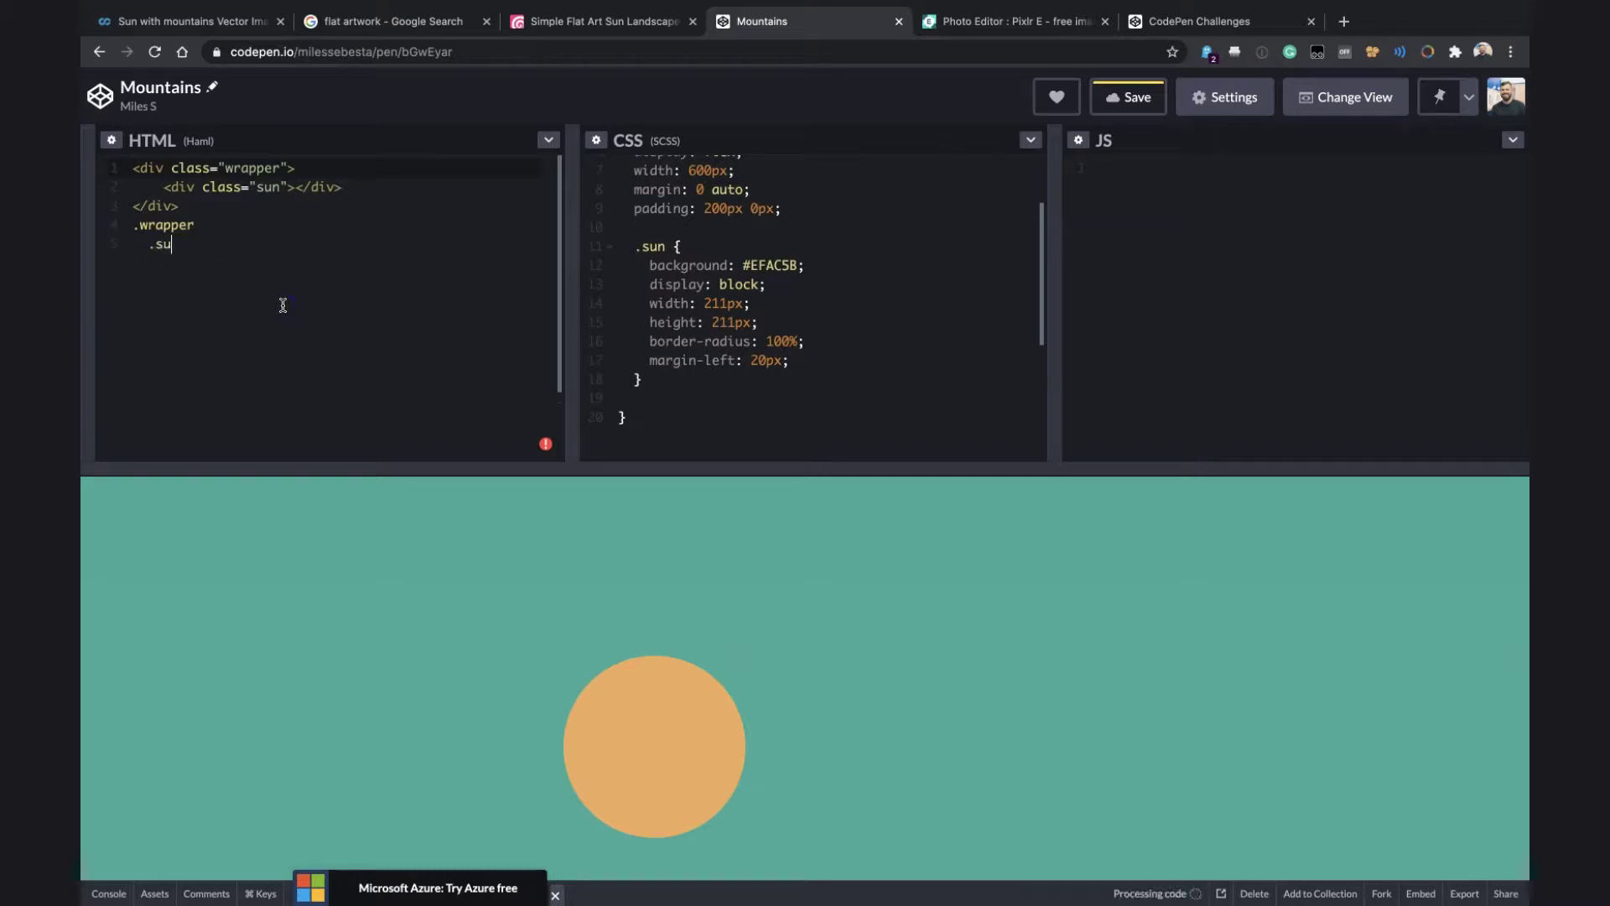
left_click_drag(181, 205, 130, 168)
key("BackSpace")
key("Delete")
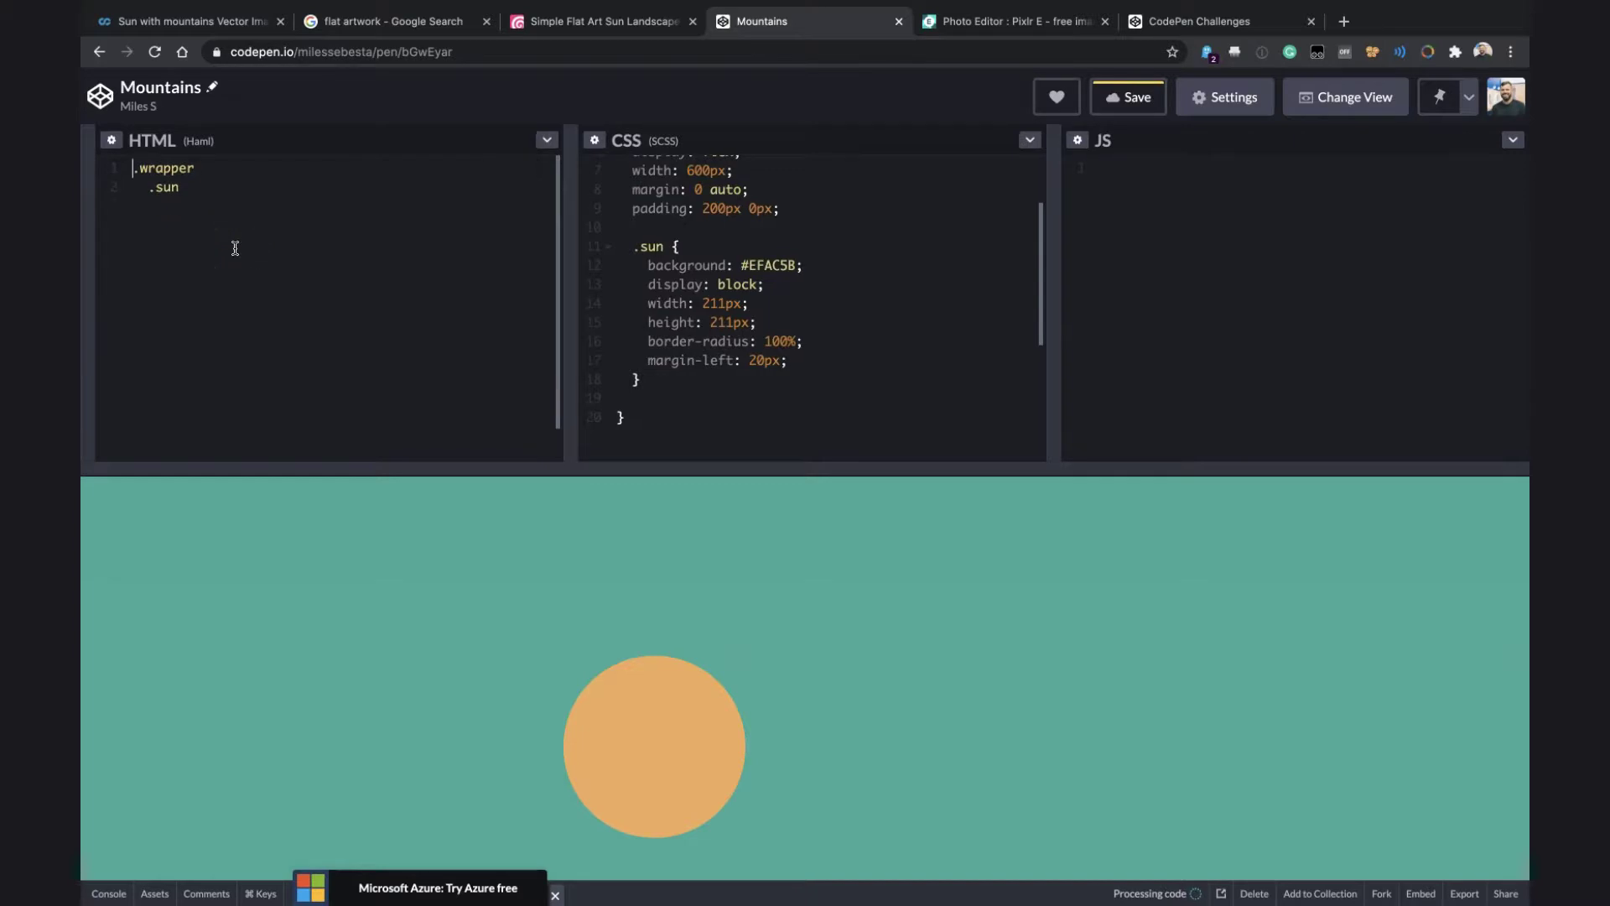
left_click(334, 595)
left_click(111, 139)
left_click(814, 237)
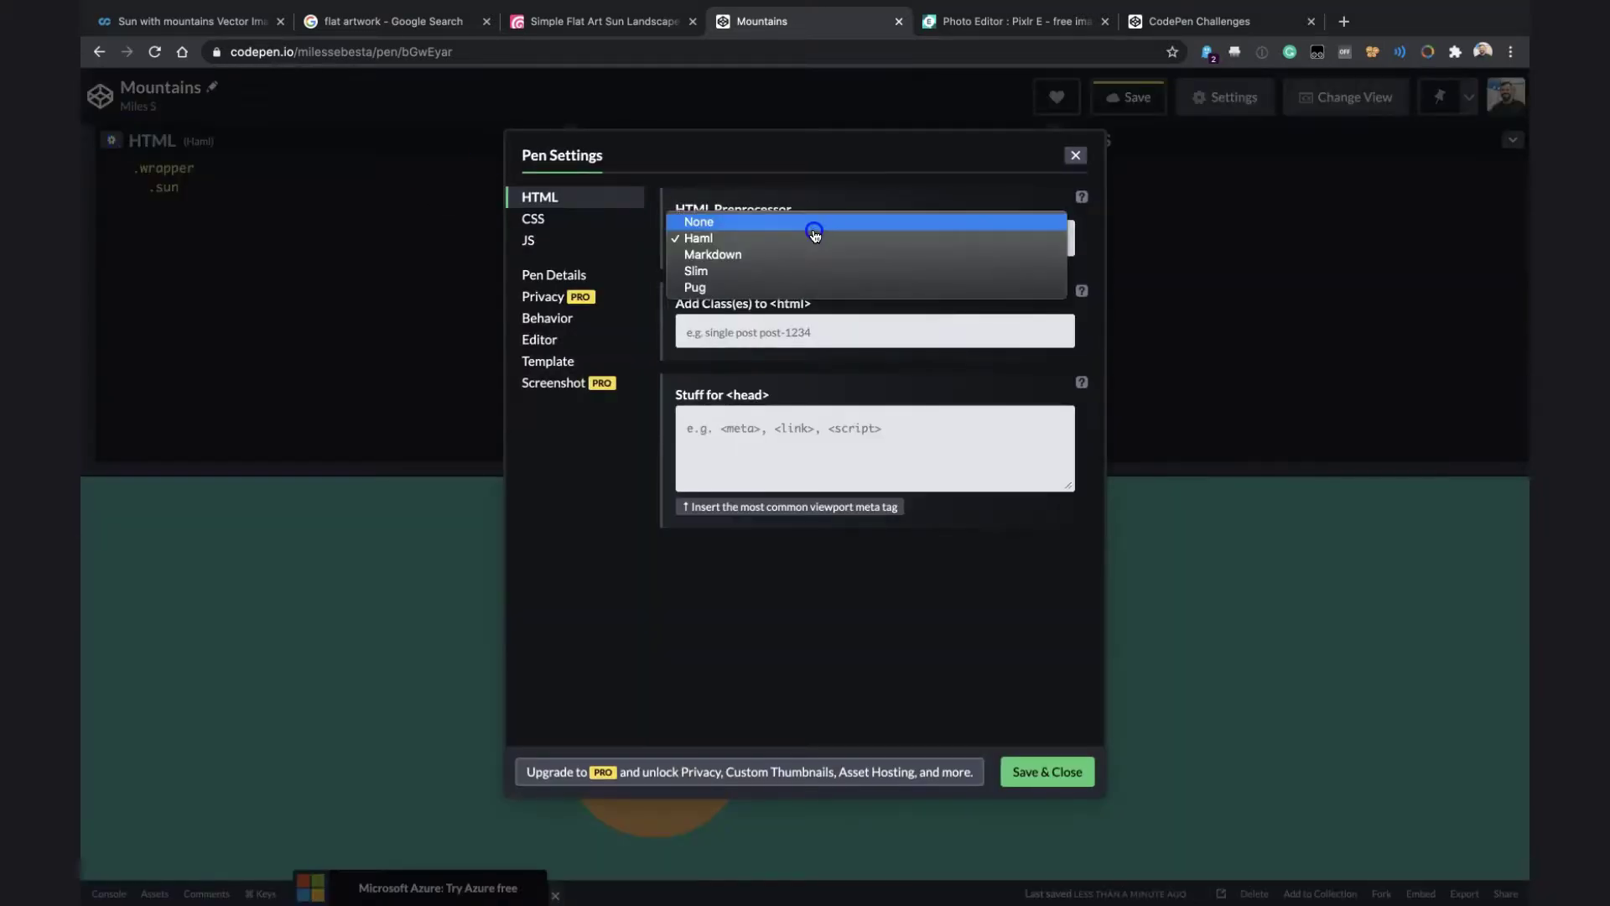
left_click(450, 290)
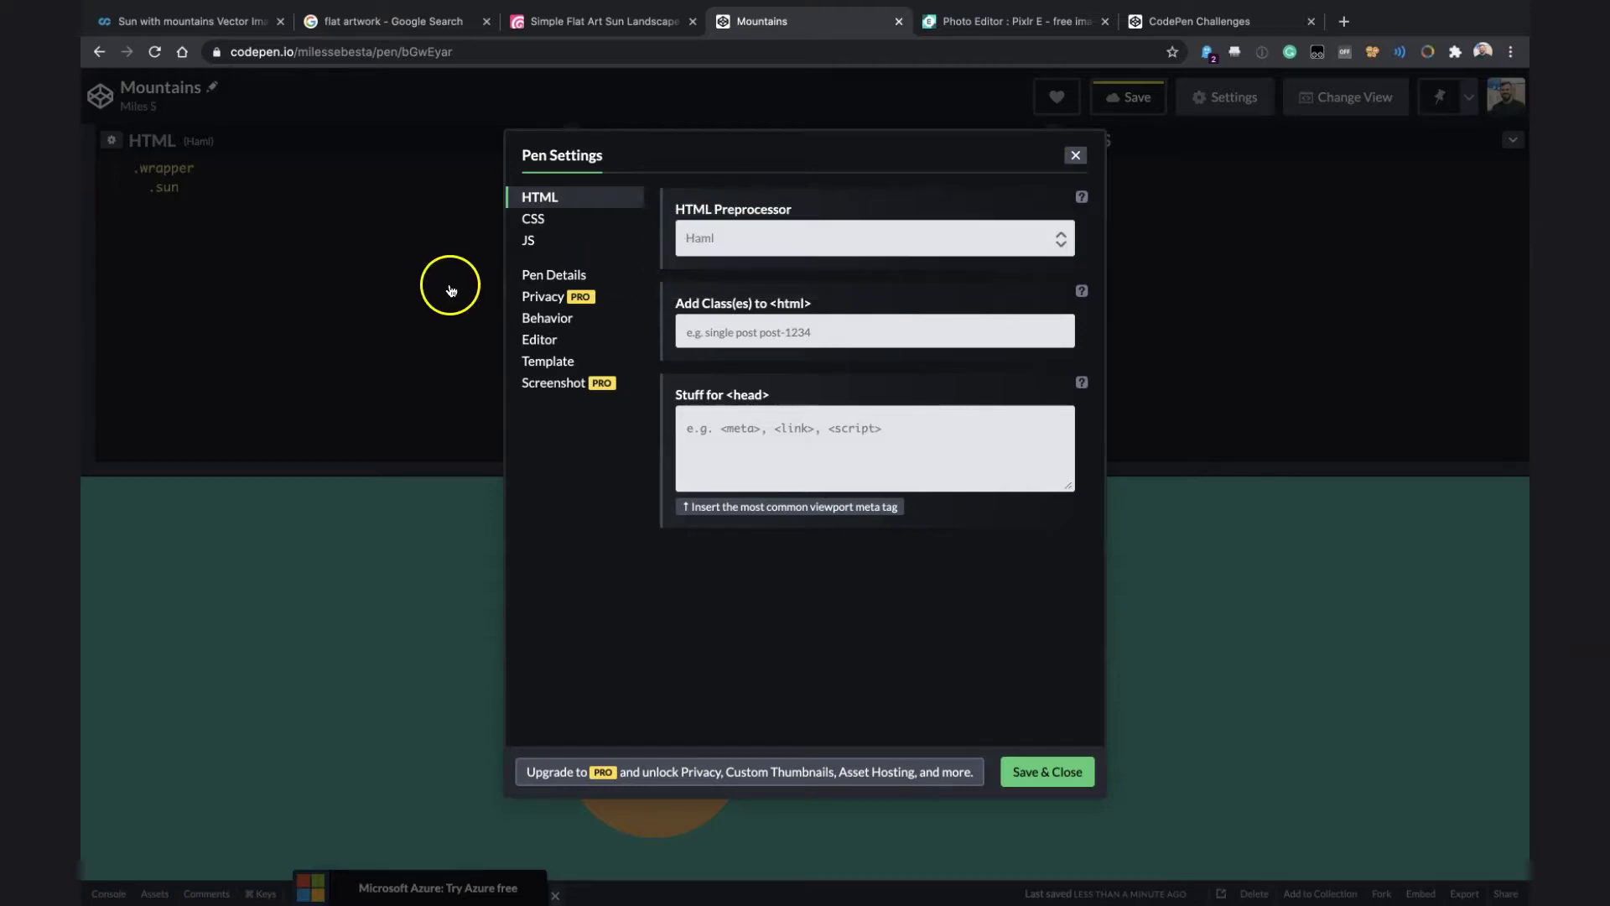
left_click(1075, 157)
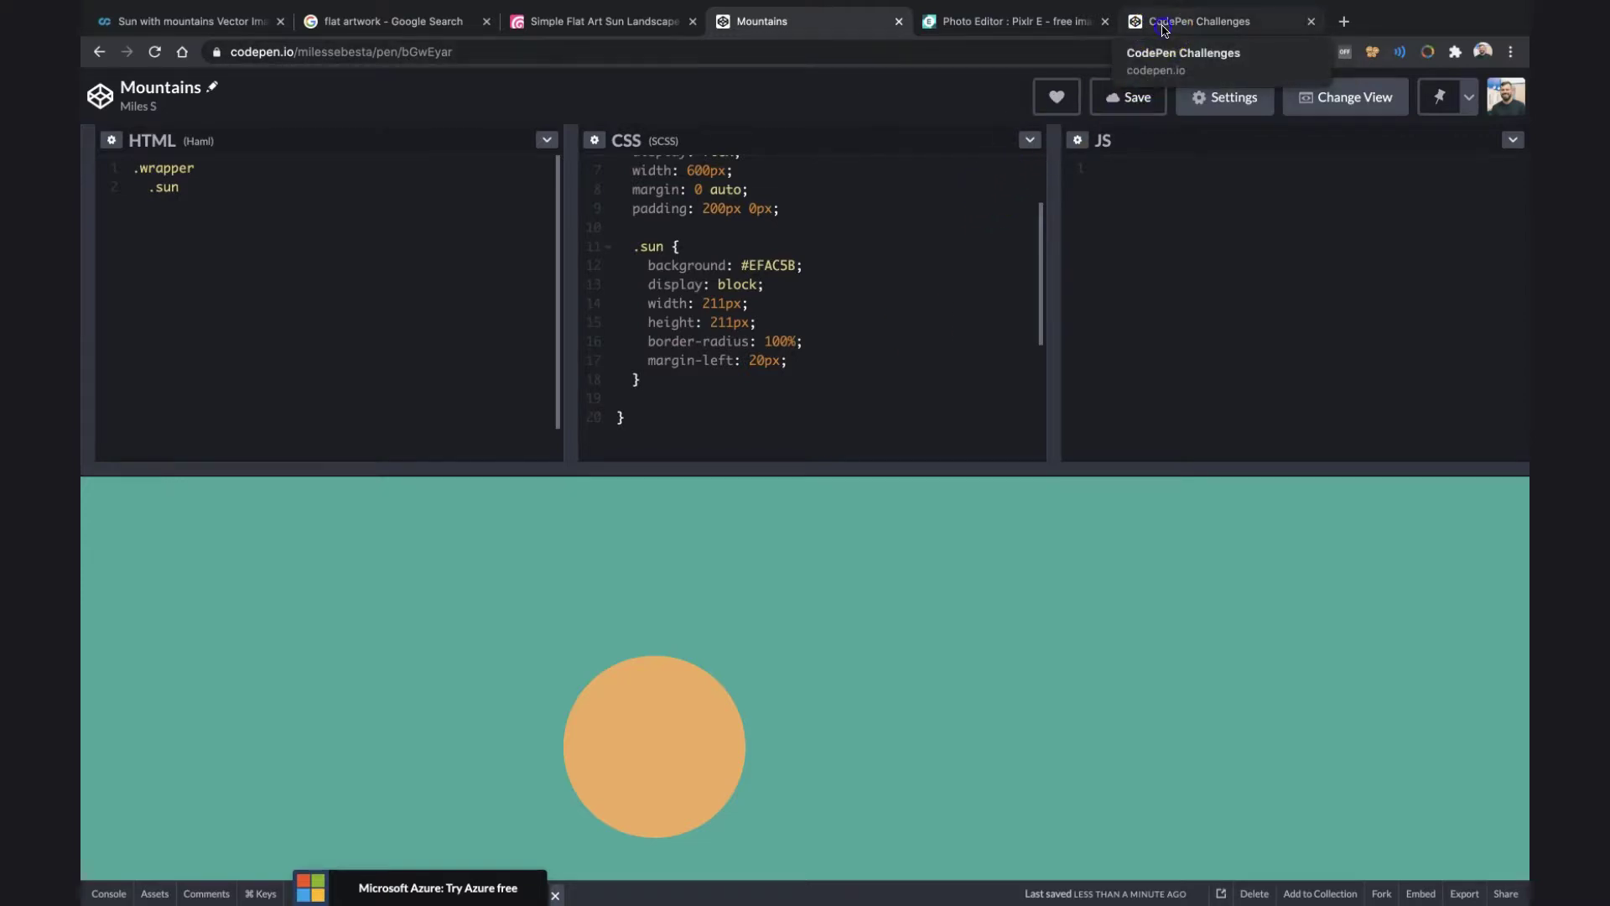
Glance over the past monthly CodePen Challenges, then return home to the Following feed
left_click(1163, 27)
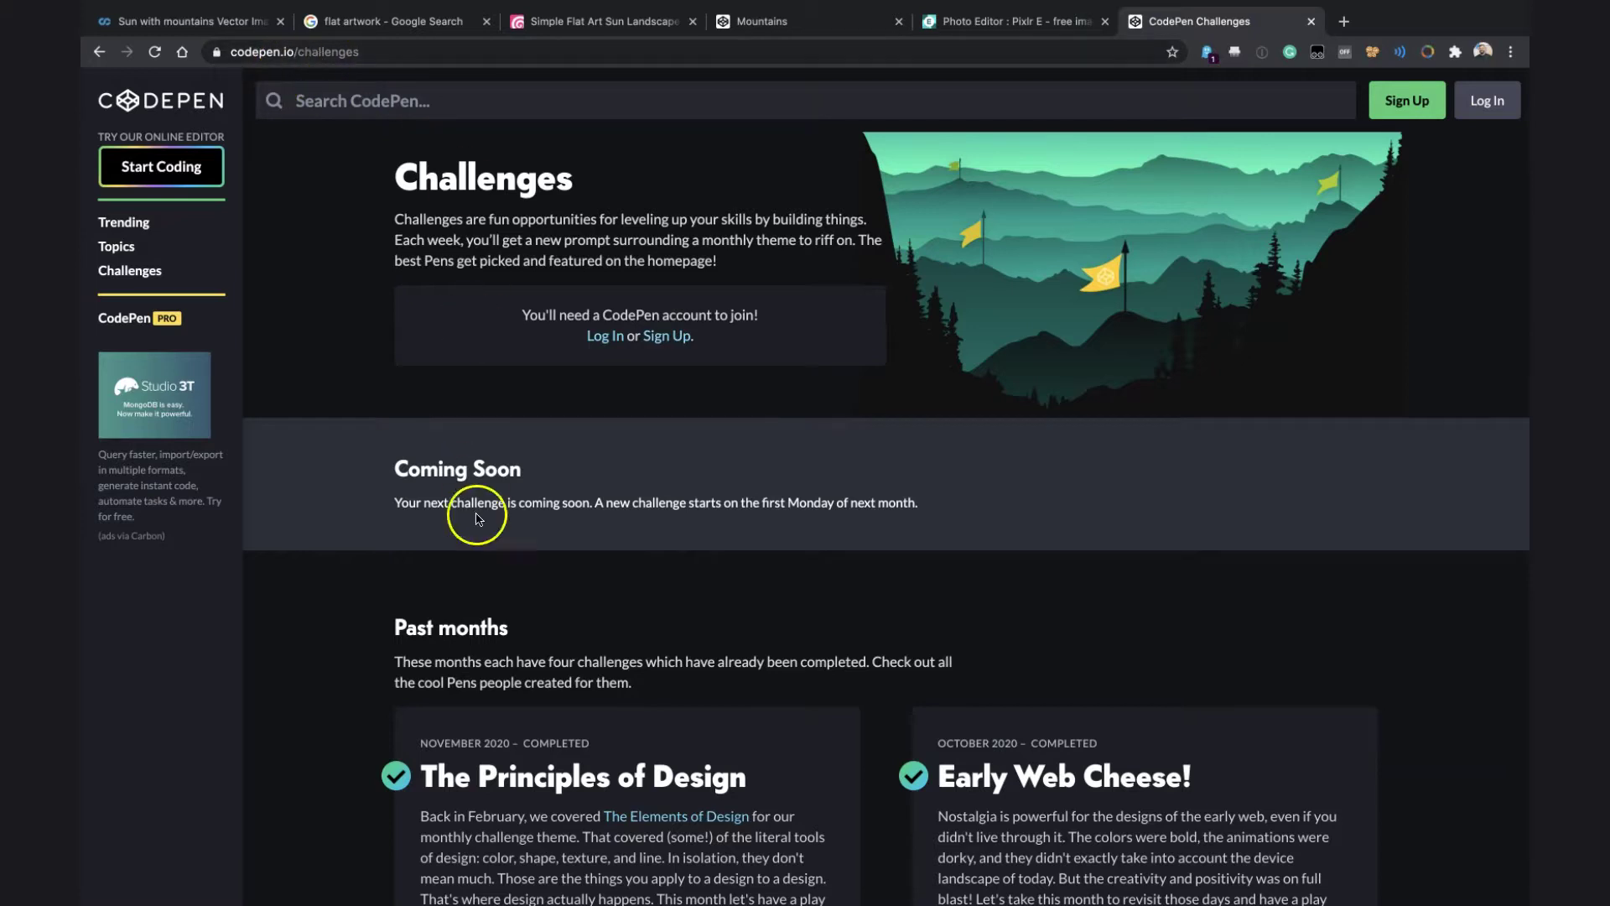
scroll(479, 575, "down", 3)
scroll(479, 580, "down", 5)
scroll(481, 587, "down", 2)
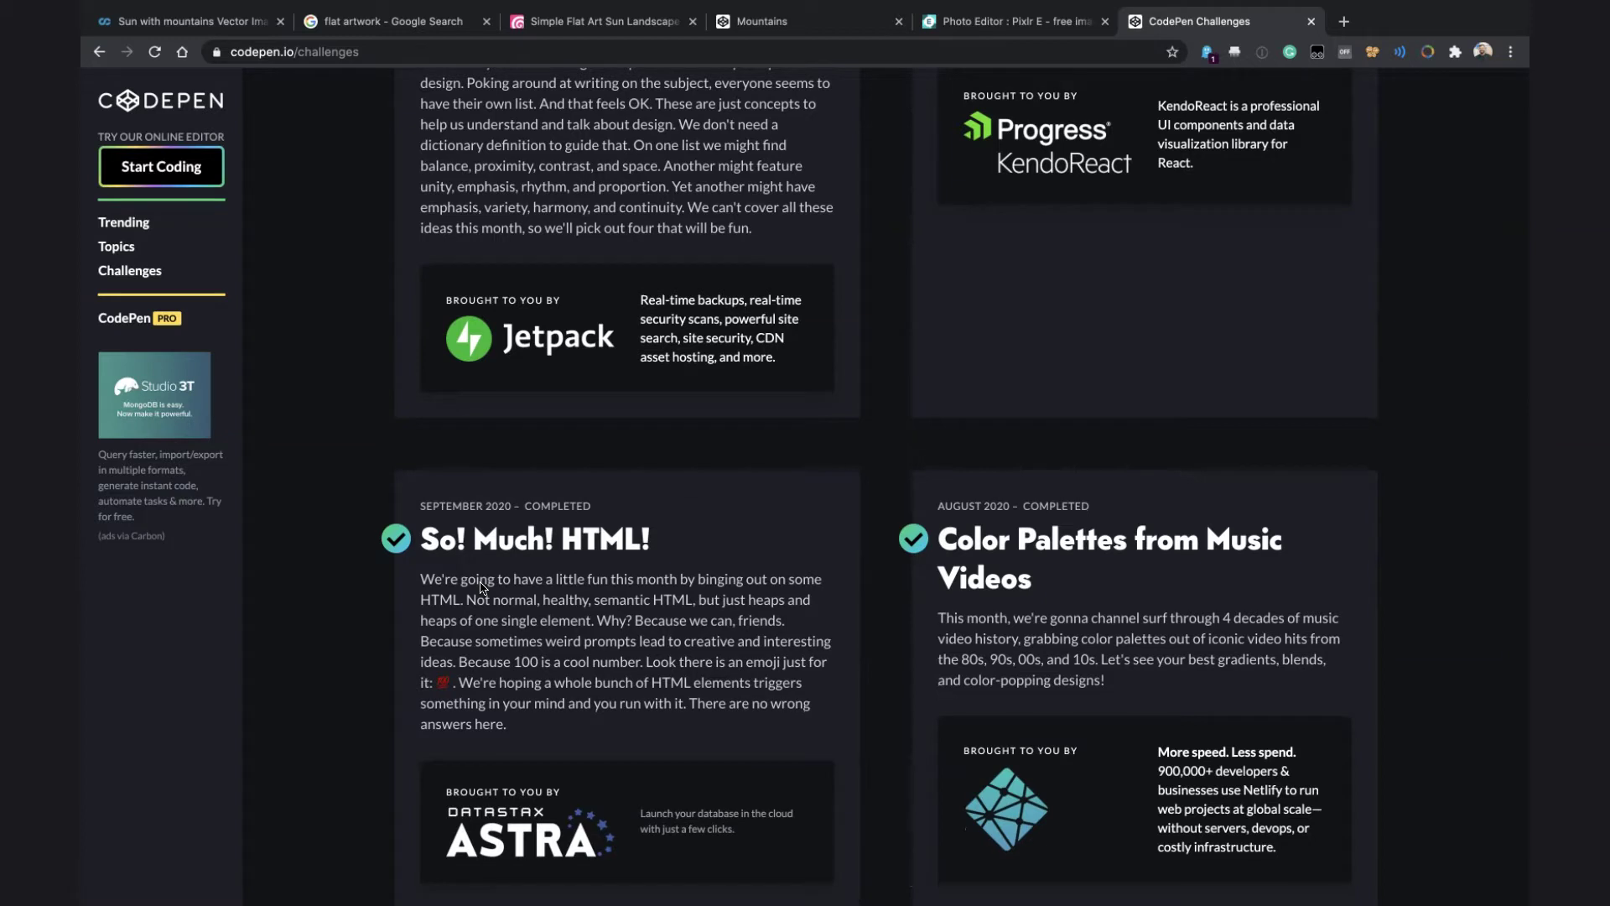
scroll(480, 586, "up", 10)
left_click(161, 101)
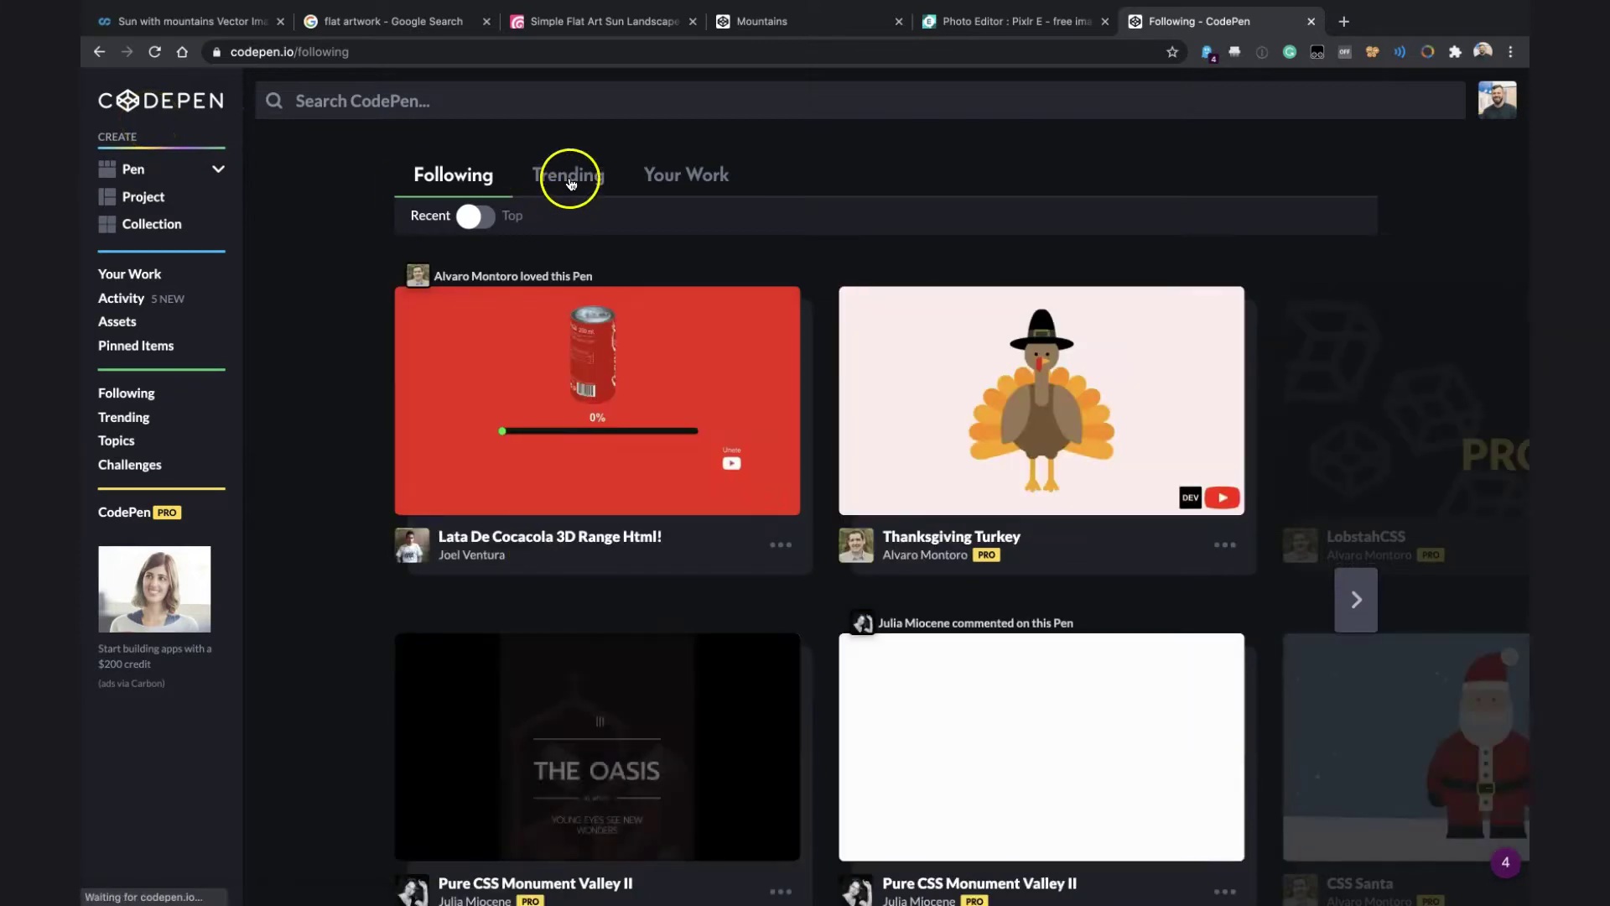
Browse the Trending pens, advancing the carousel twice, and focus the Search CodePen field
left_click(567, 176)
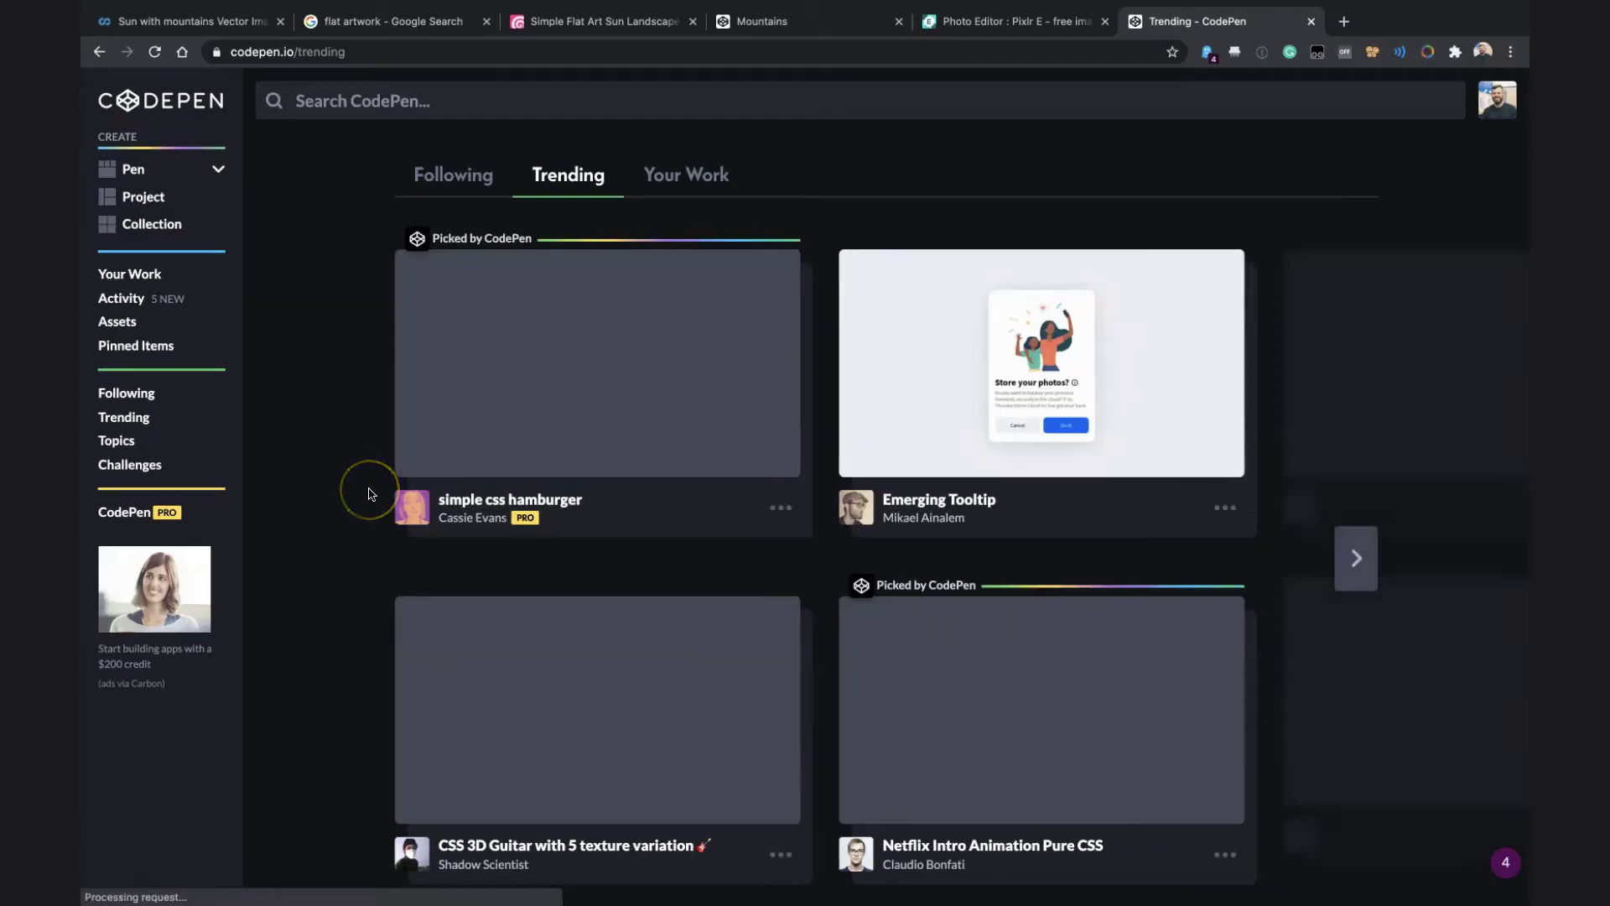
scroll(368, 493, "down", 1)
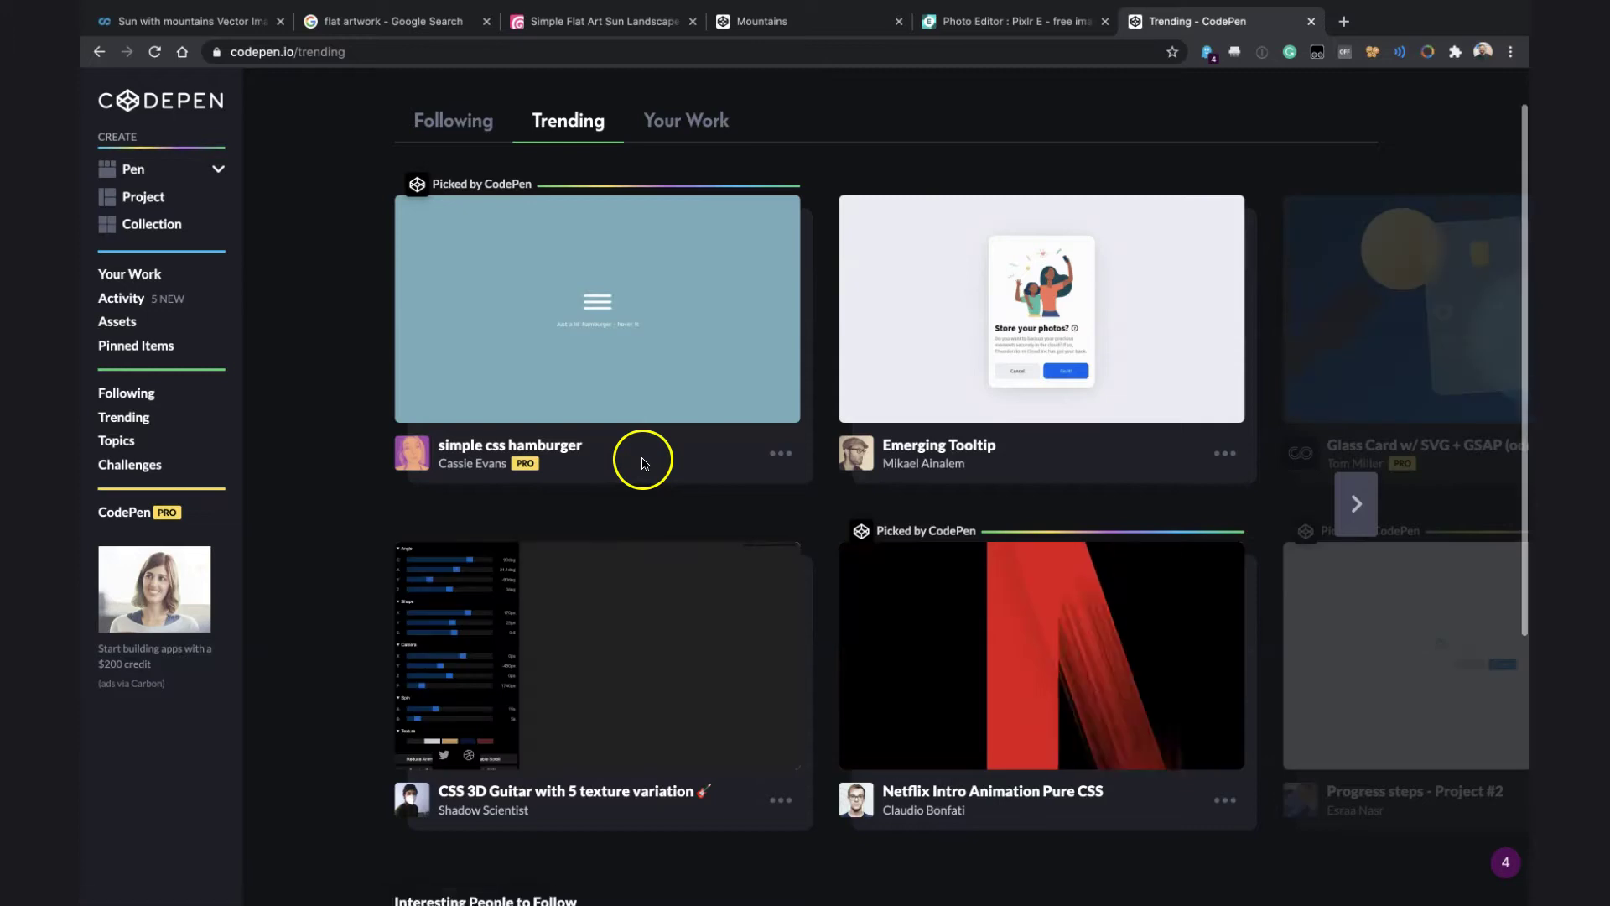
scroll(381, 445, "down", 2)
scroll(331, 471, "down", 2)
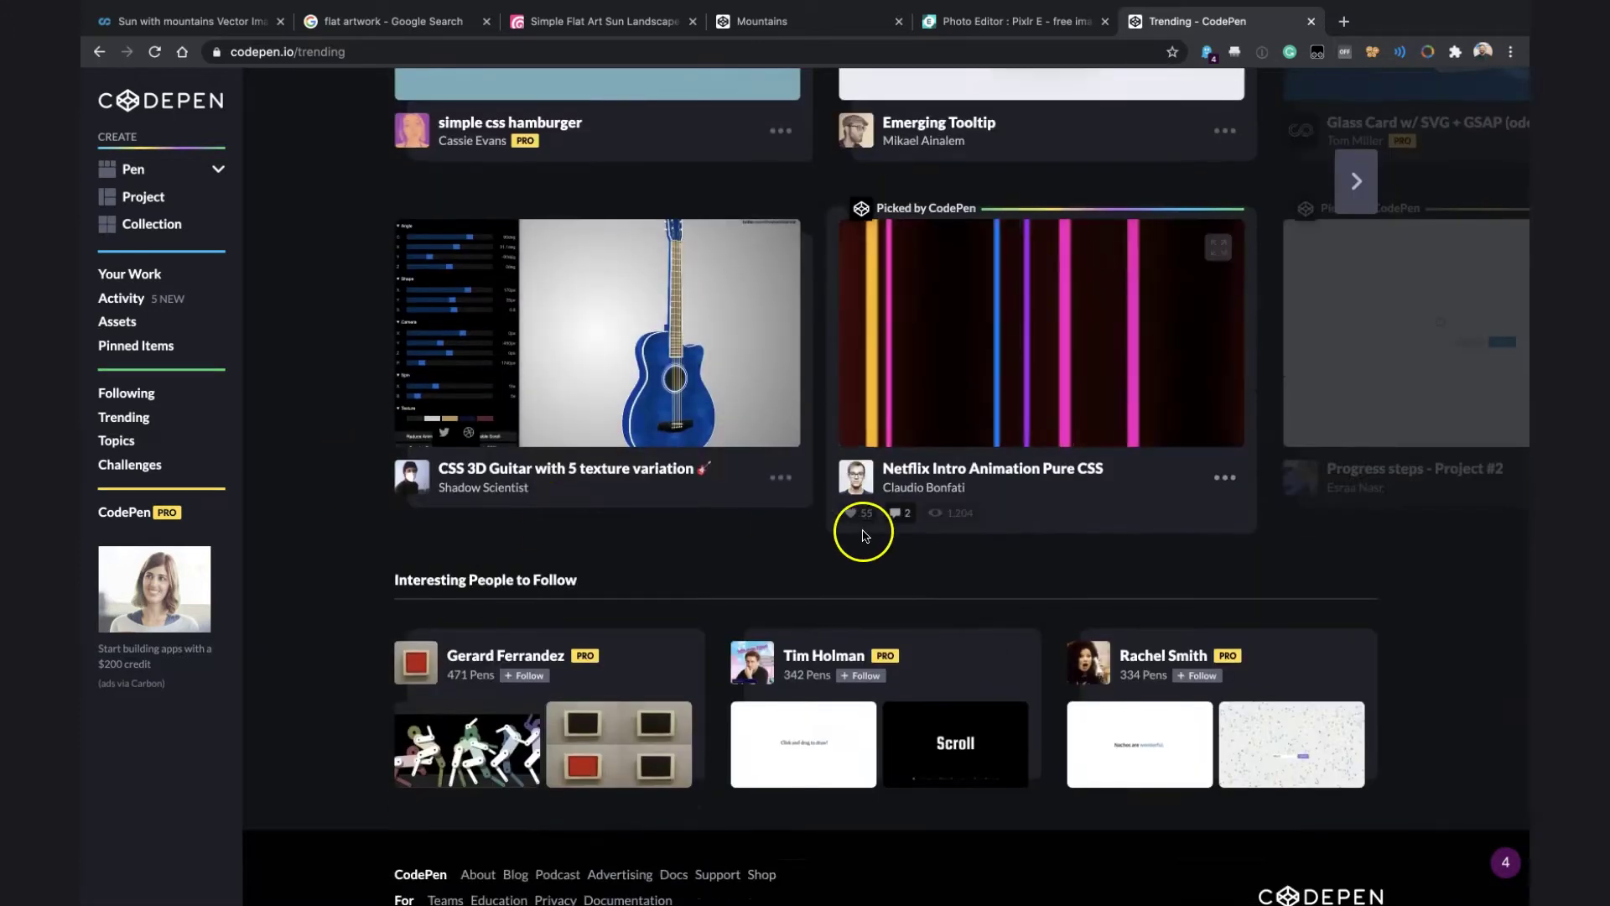
scroll(894, 543, "down", 1)
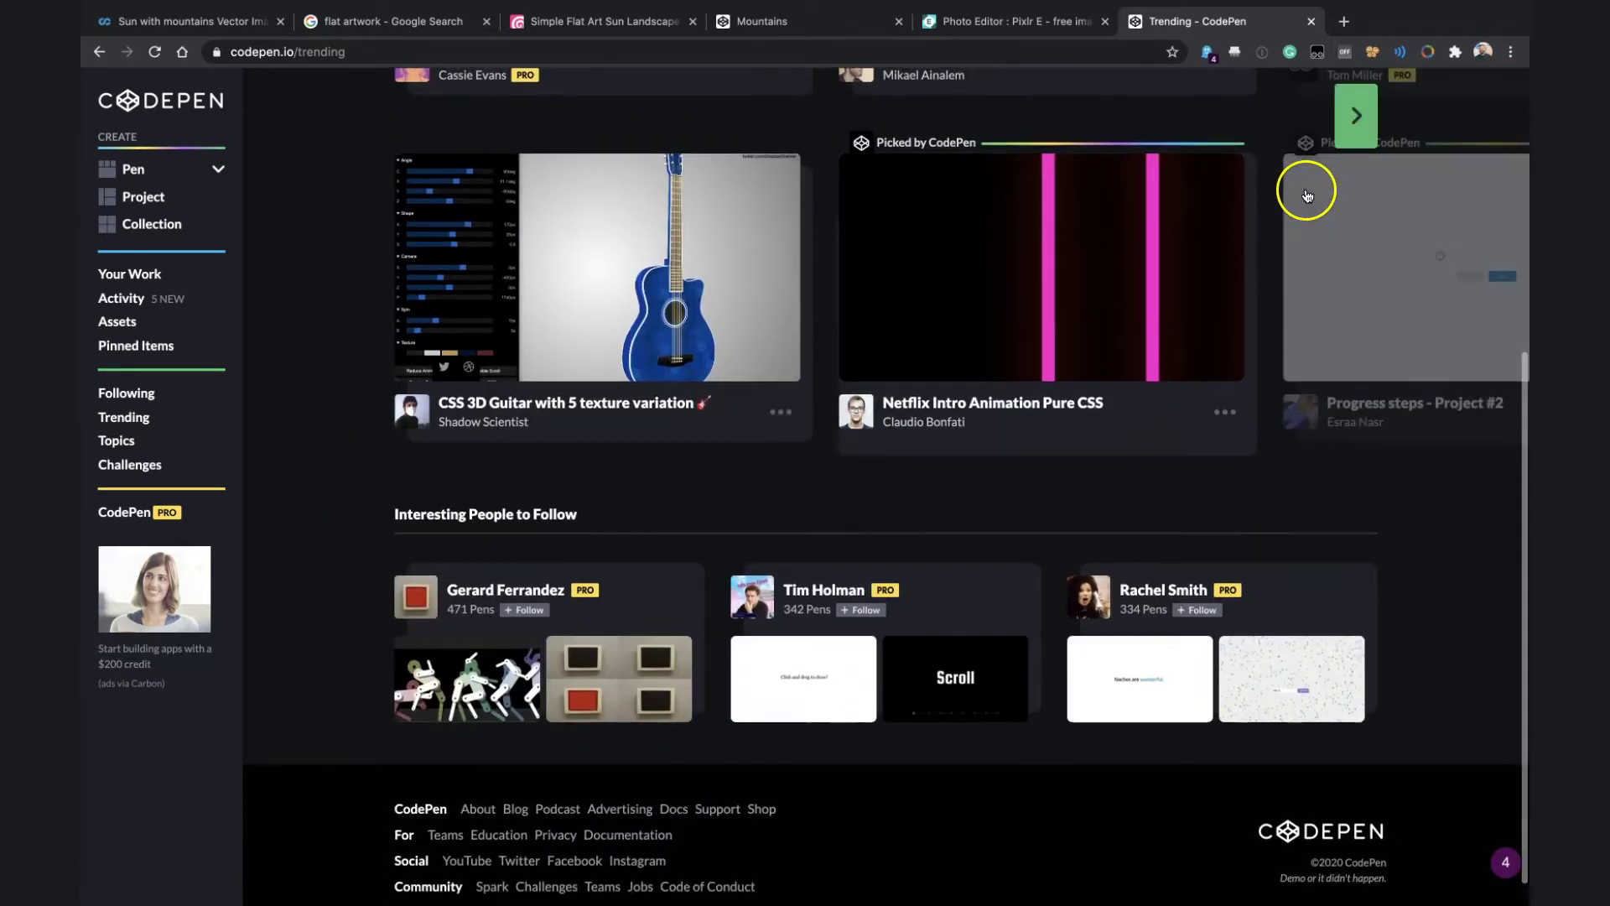
scroll(1306, 196, "up", 2)
left_click(1354, 247)
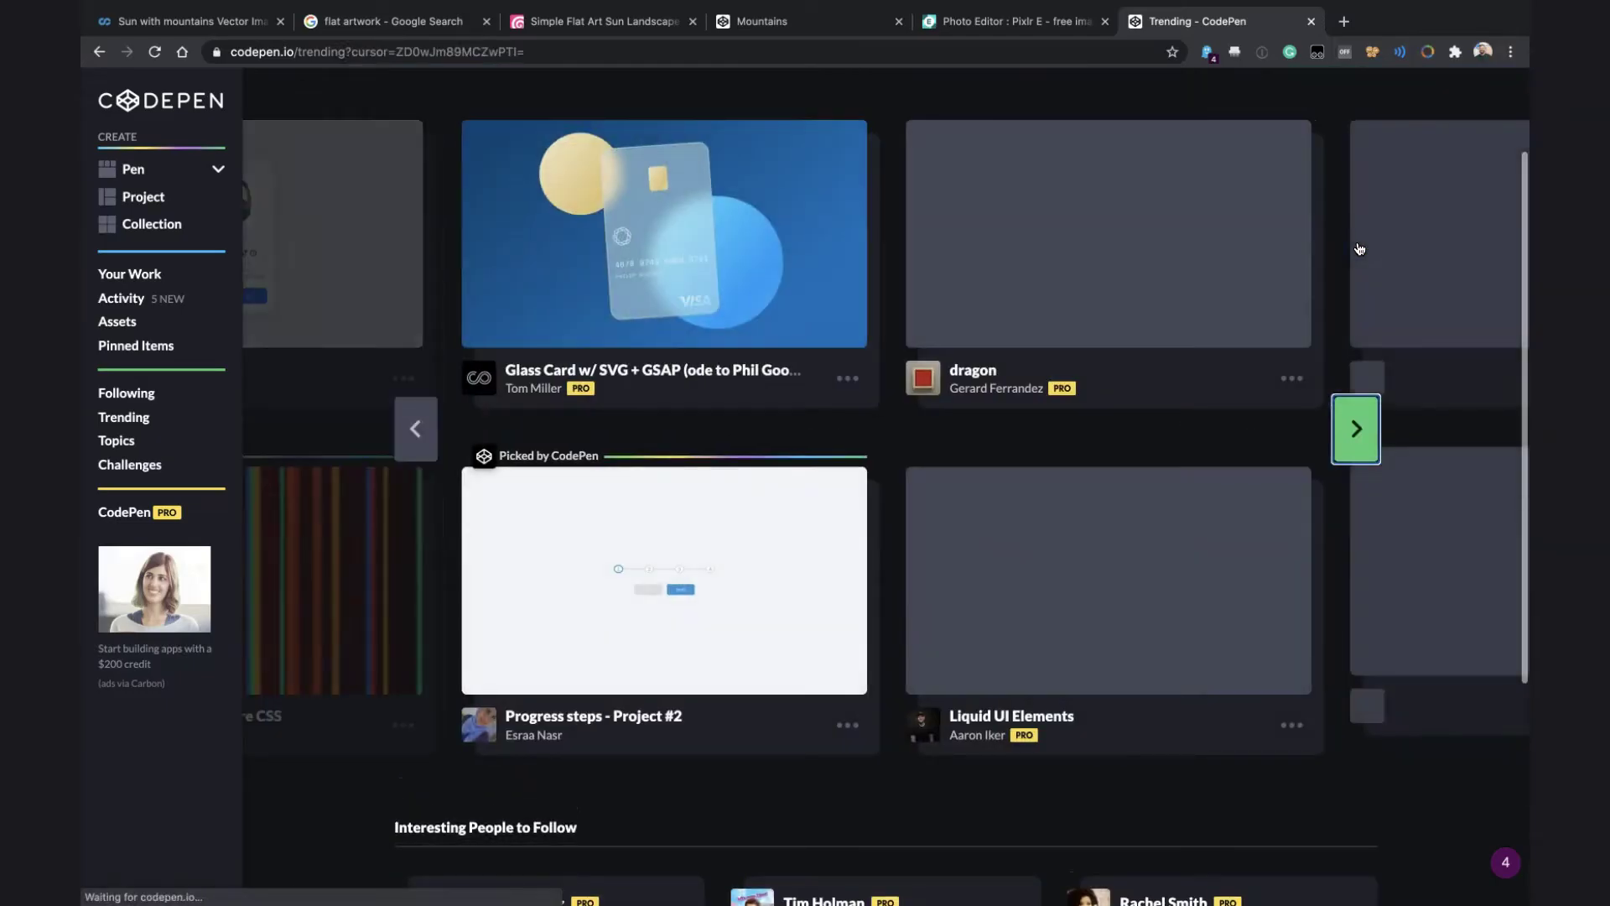
left_click(1361, 331)
left_click(1355, 428)
scroll(690, 385, "up", 1)
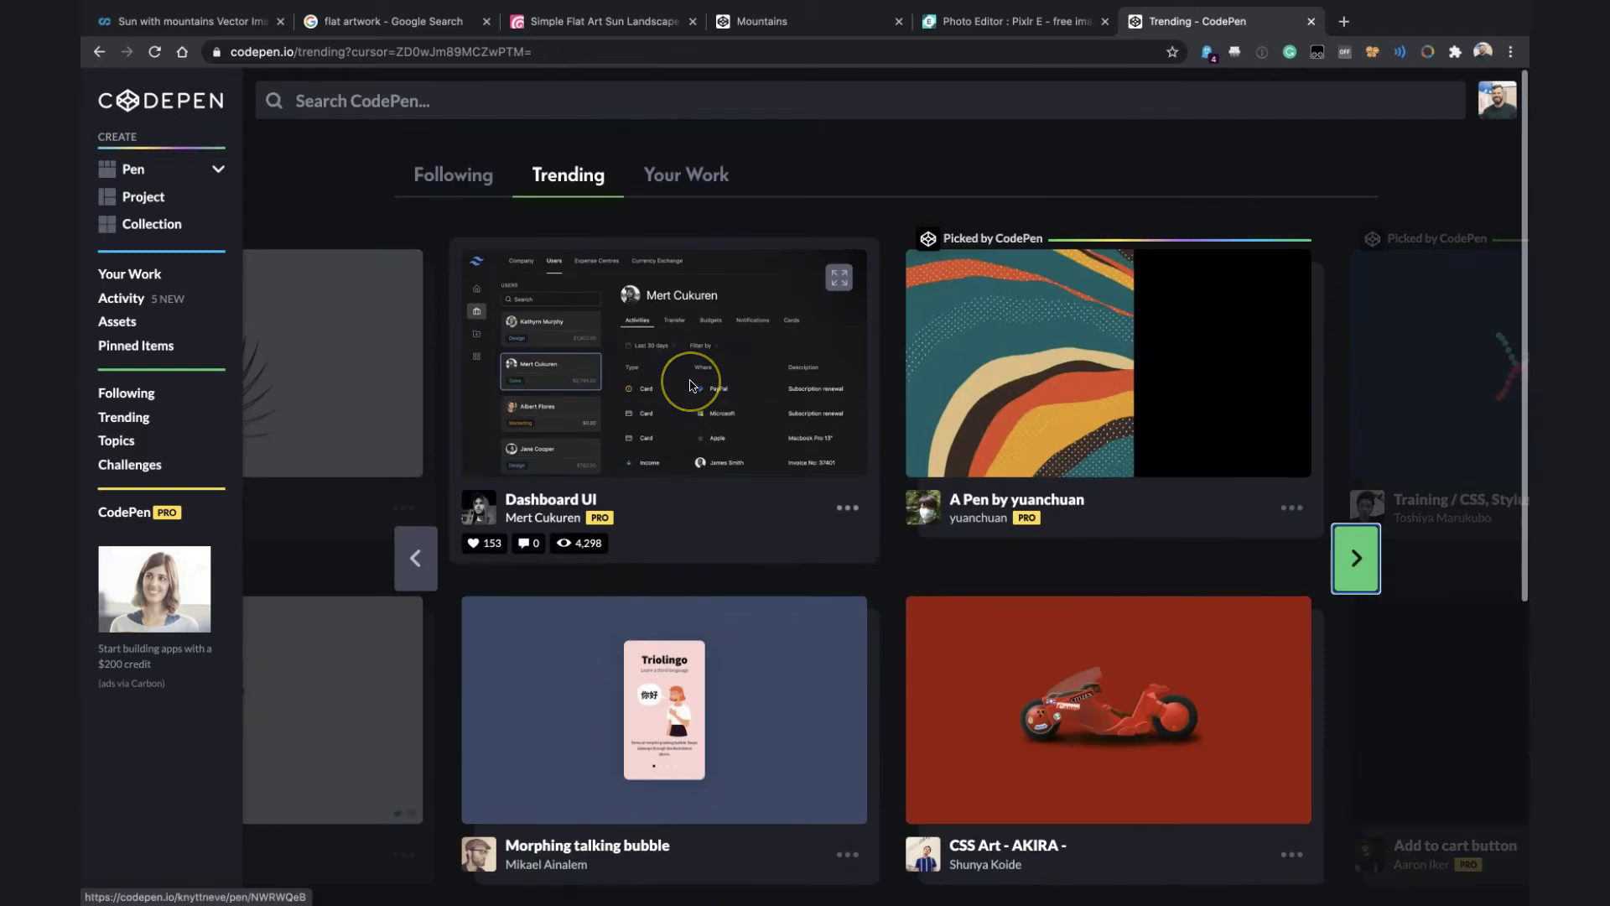
left_click(464, 104)
type("pure")
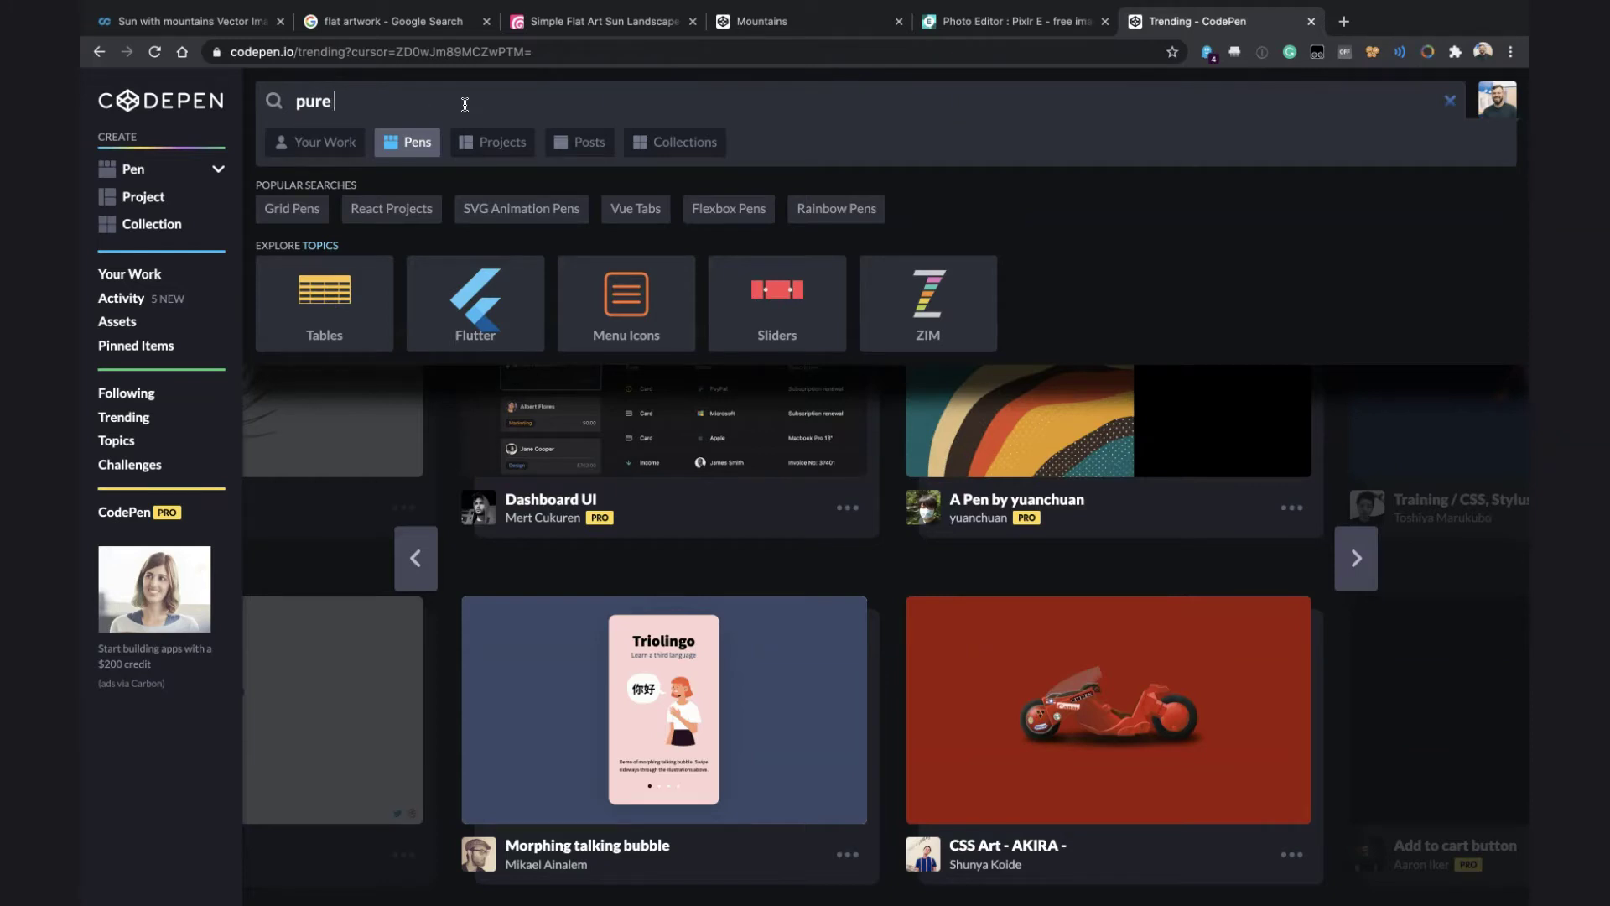
type("css")
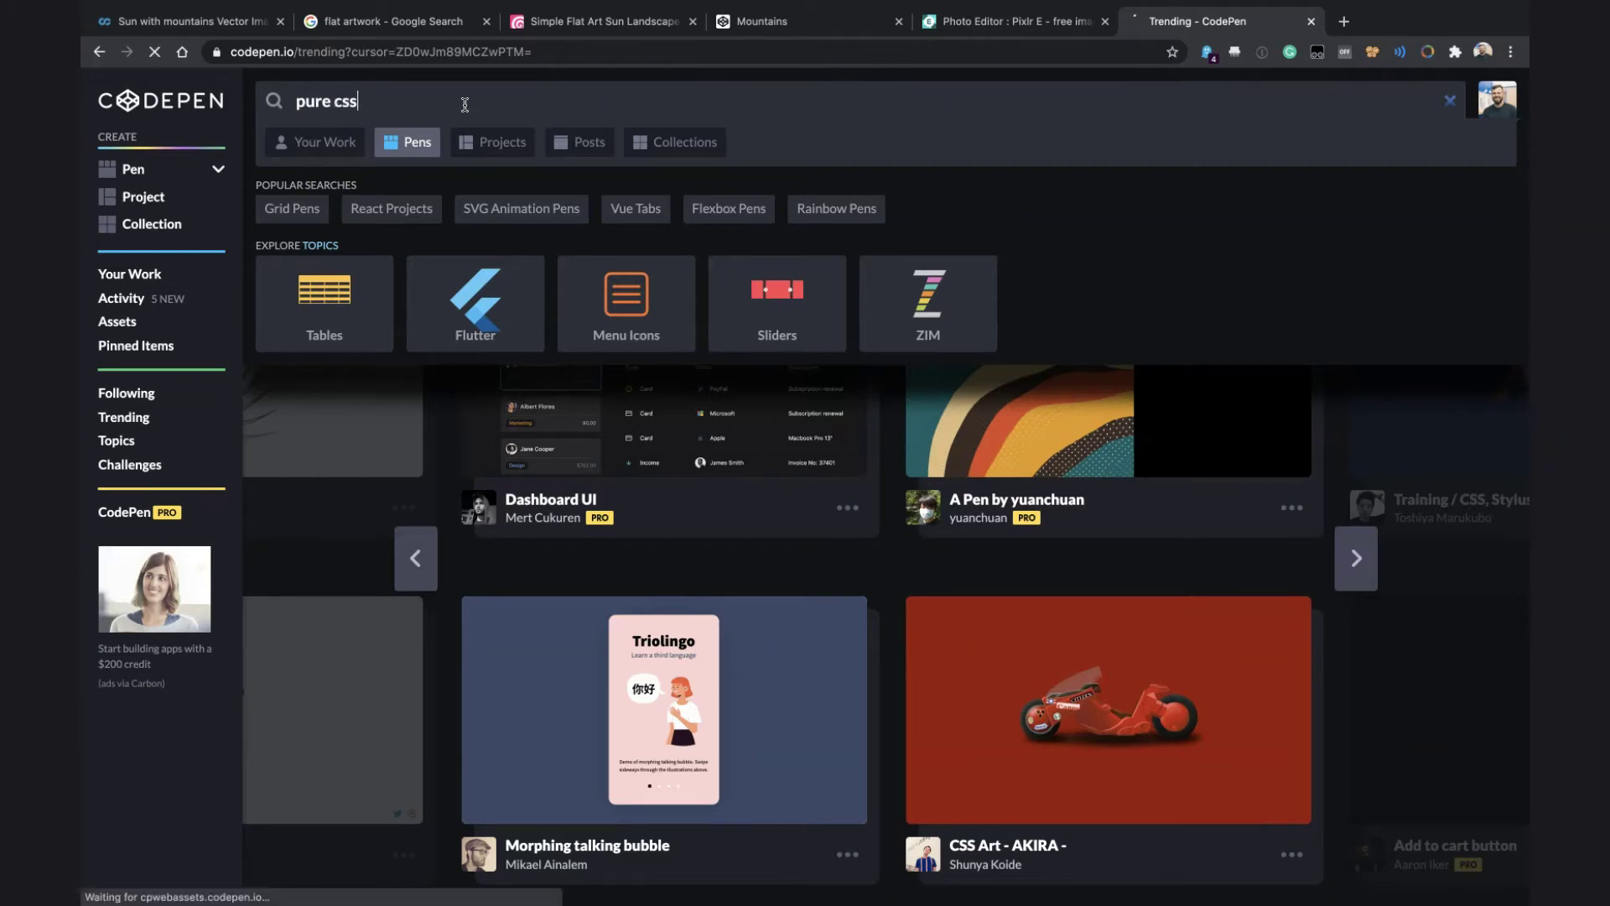
Search pens for 'pure css', check the second results page, and open the Animated Gradient Ghost Button Concept
key("Return")
left_click(863, 210)
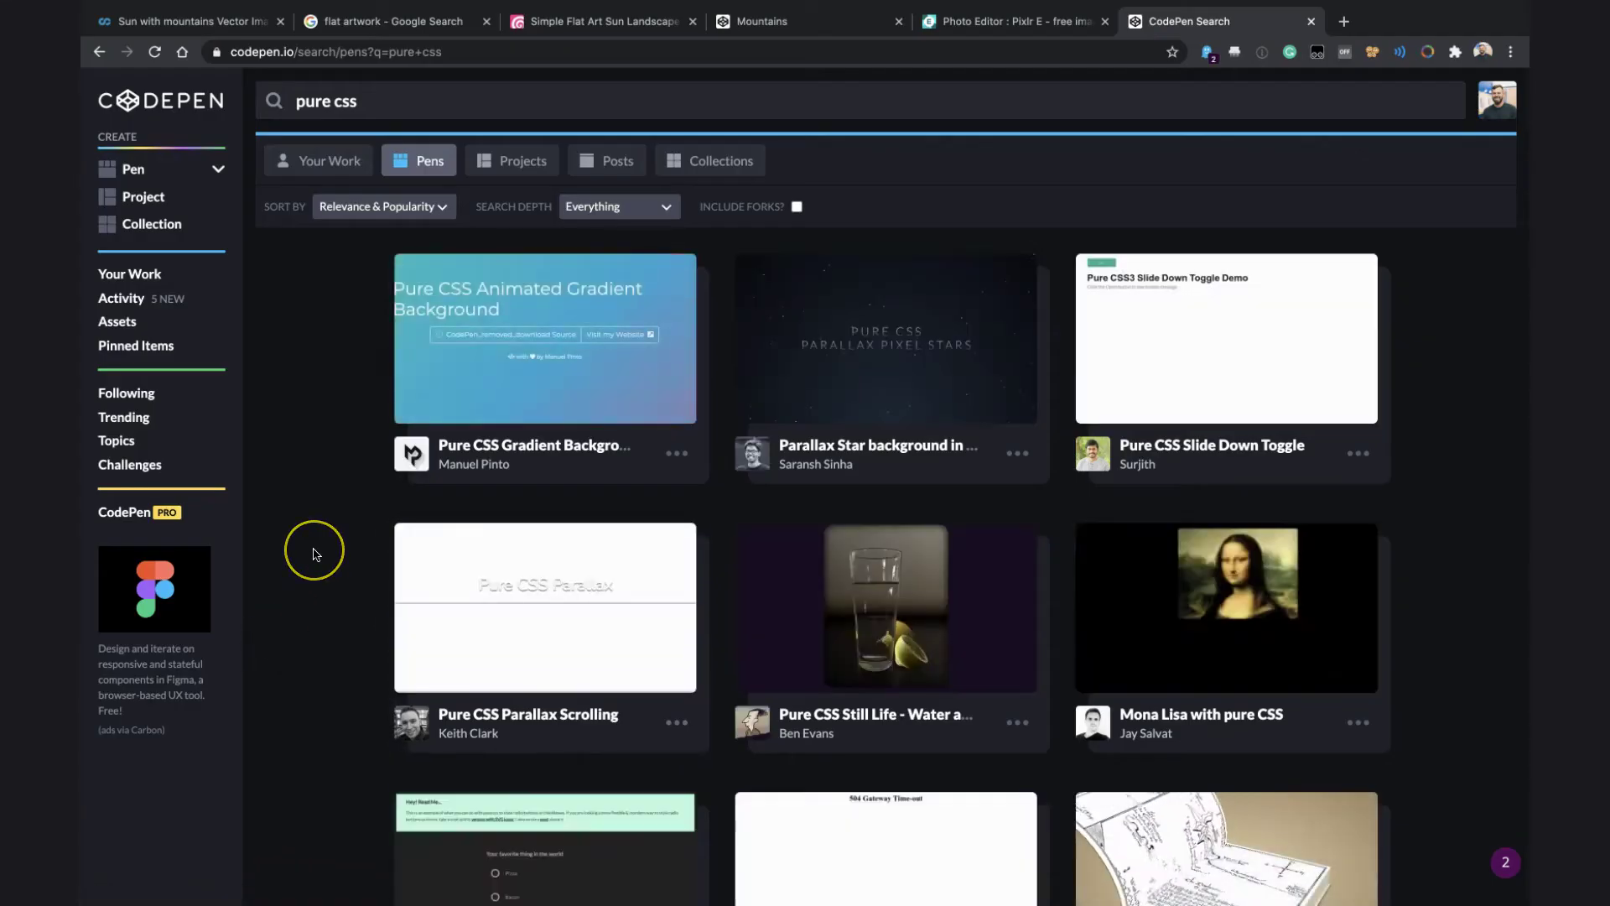
scroll(313, 558, "down", 1)
scroll(341, 552, "down", 3)
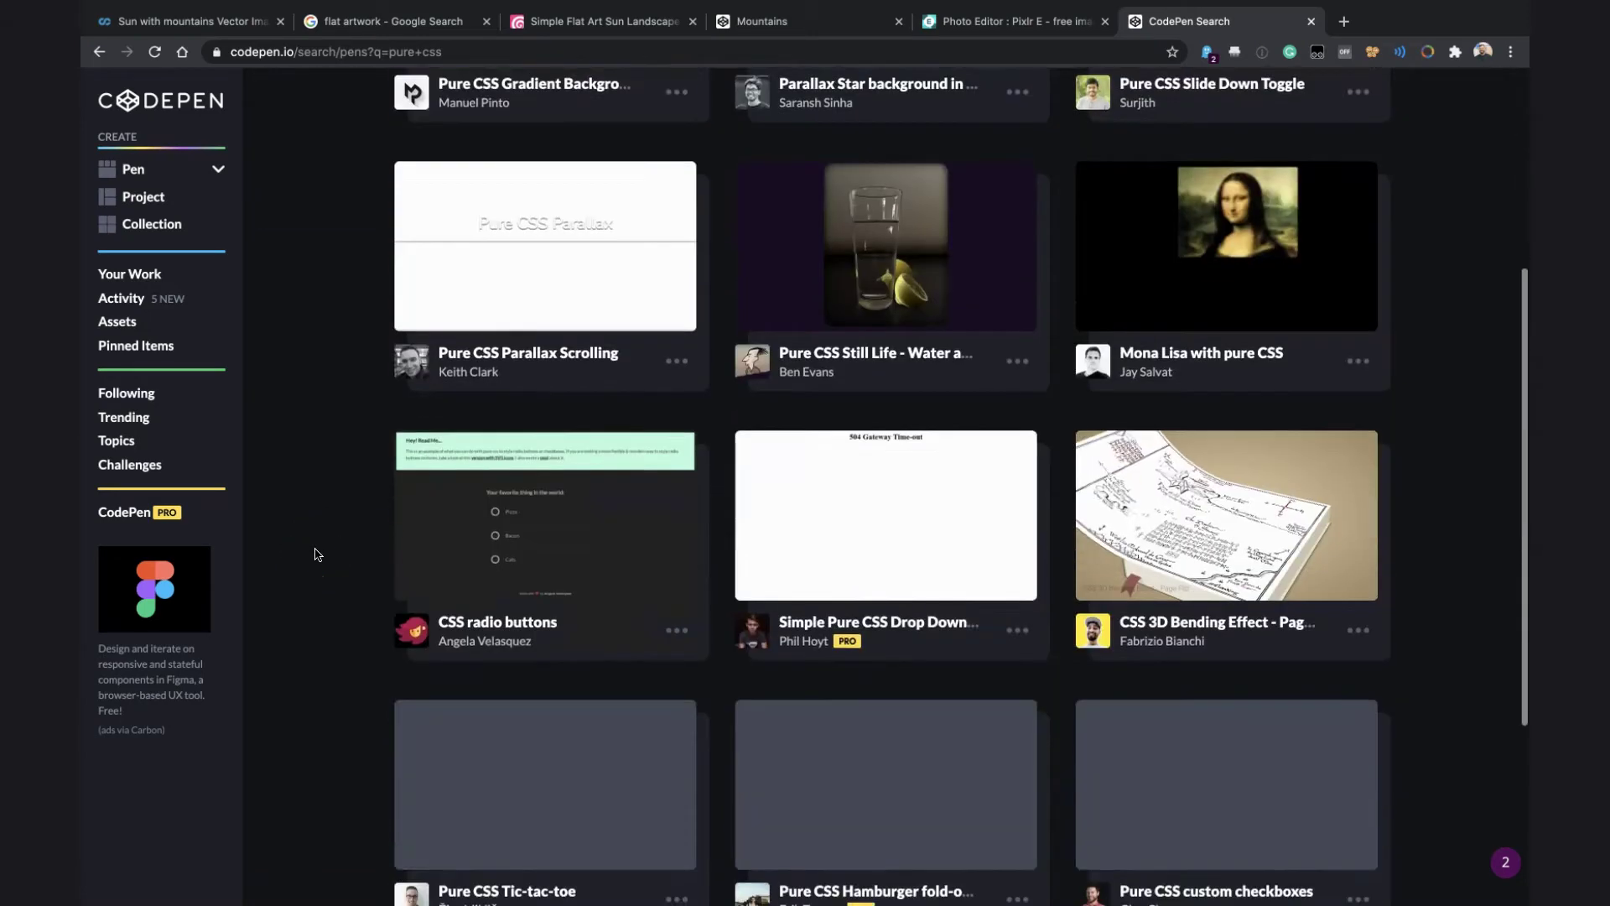
scroll(971, 636, "down", 2)
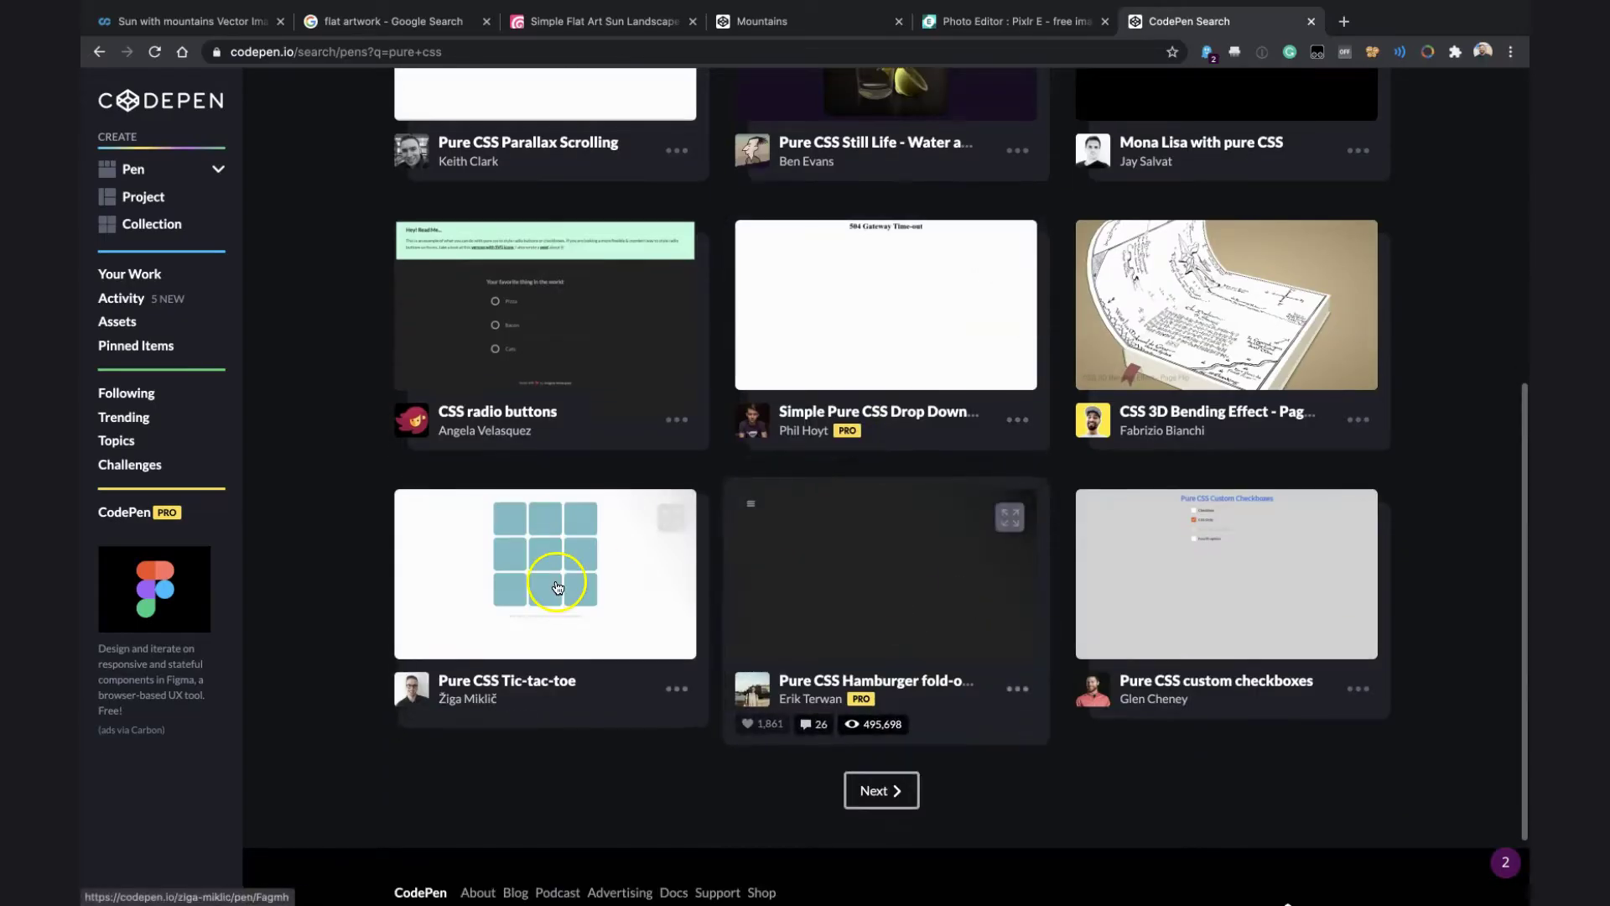
left_click(898, 800)
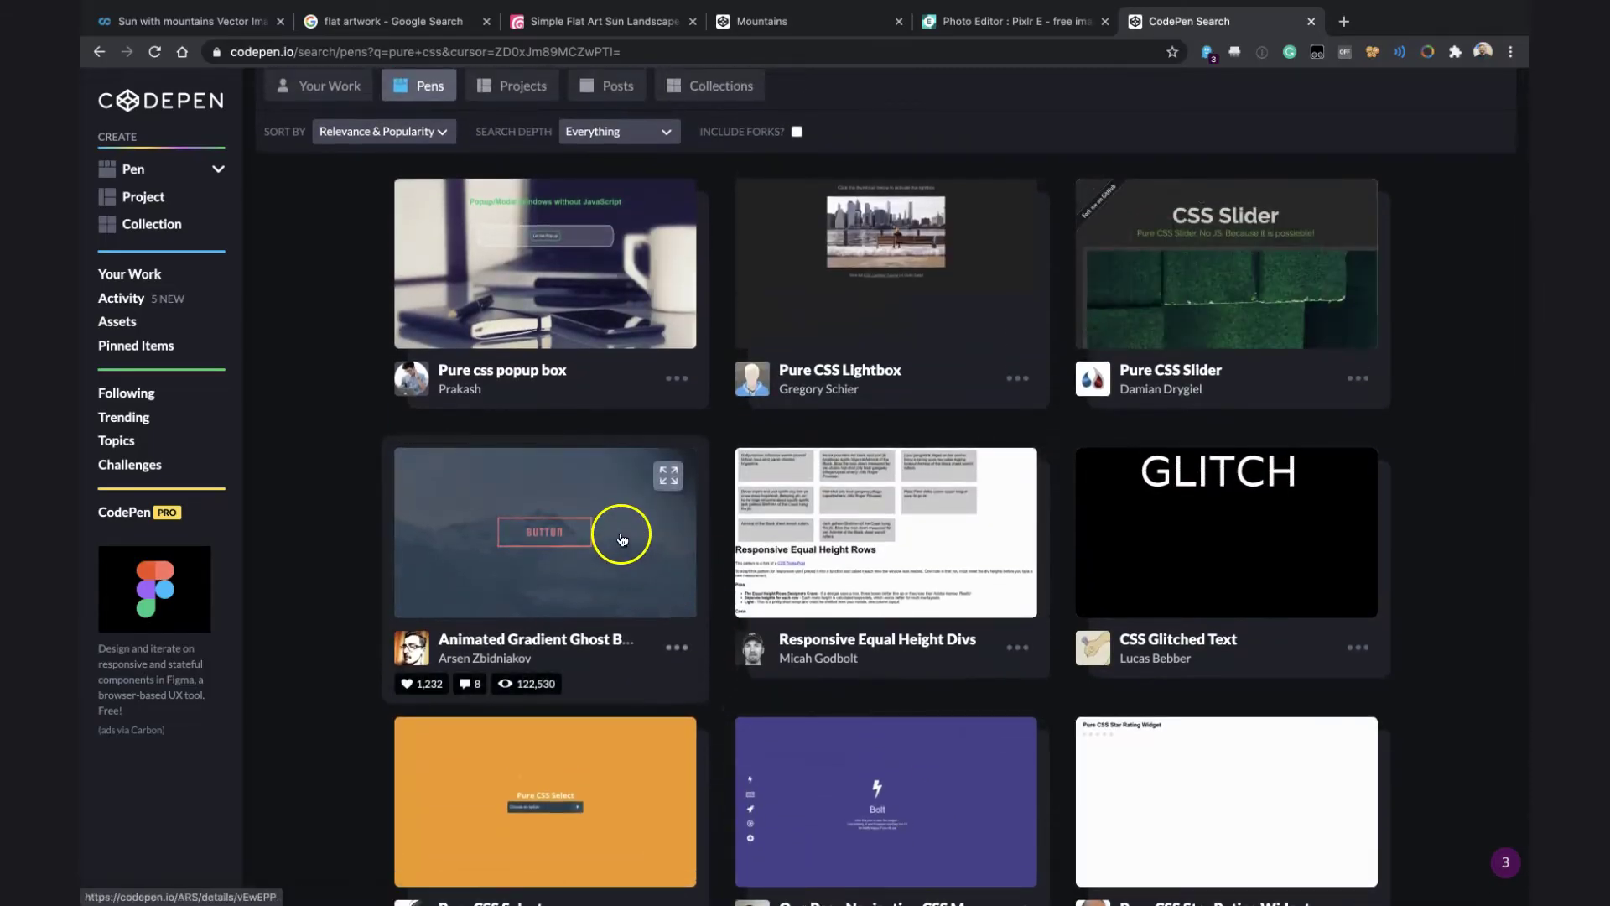
left_click(622, 540)
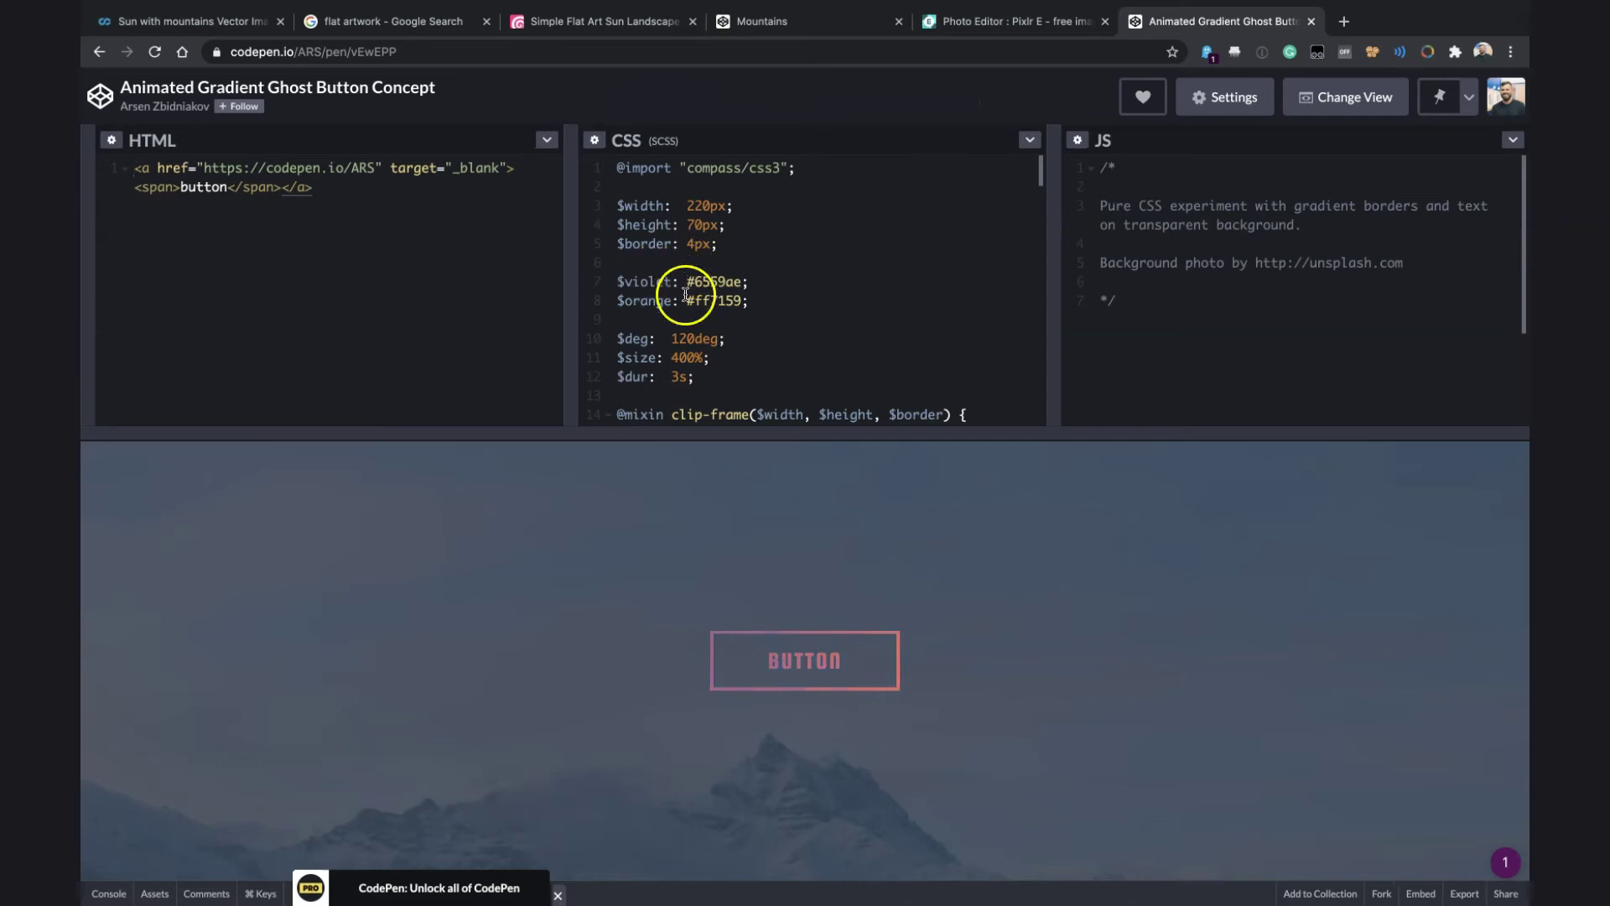
scroll(763, 414, "down", 1)
scroll(763, 409, "down", 4)
scroll(763, 403, "down", 2)
scroll(764, 406, "up", 8)
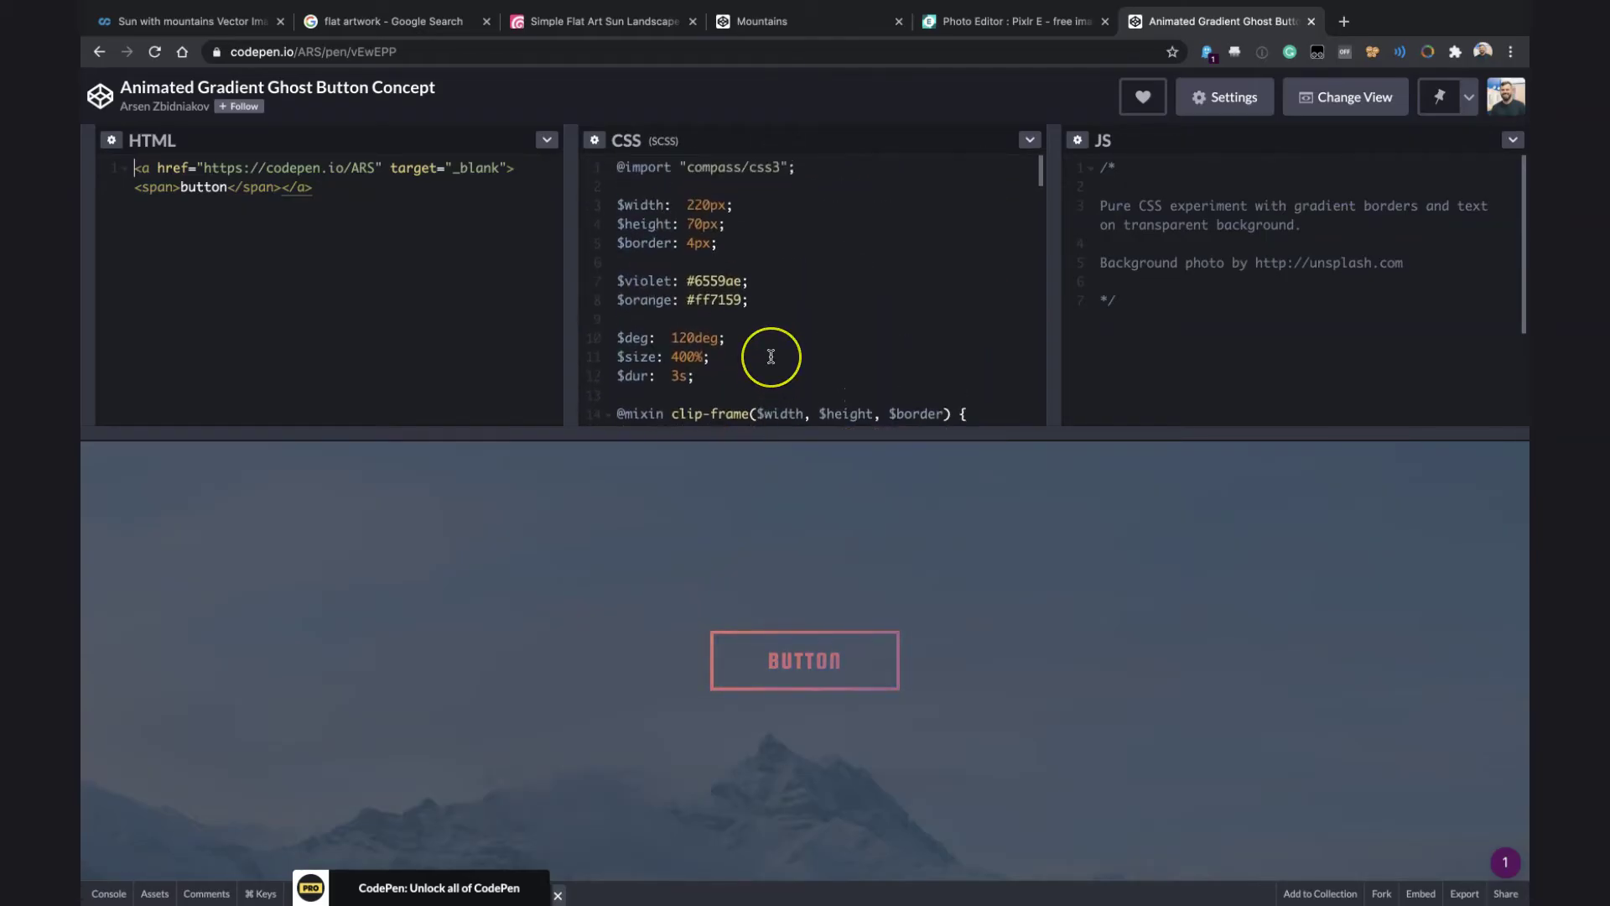
scroll(773, 361, "down", 5)
scroll(771, 359, "down", 2)
scroll(770, 357, "down", 1)
scroll(770, 358, "down", 5)
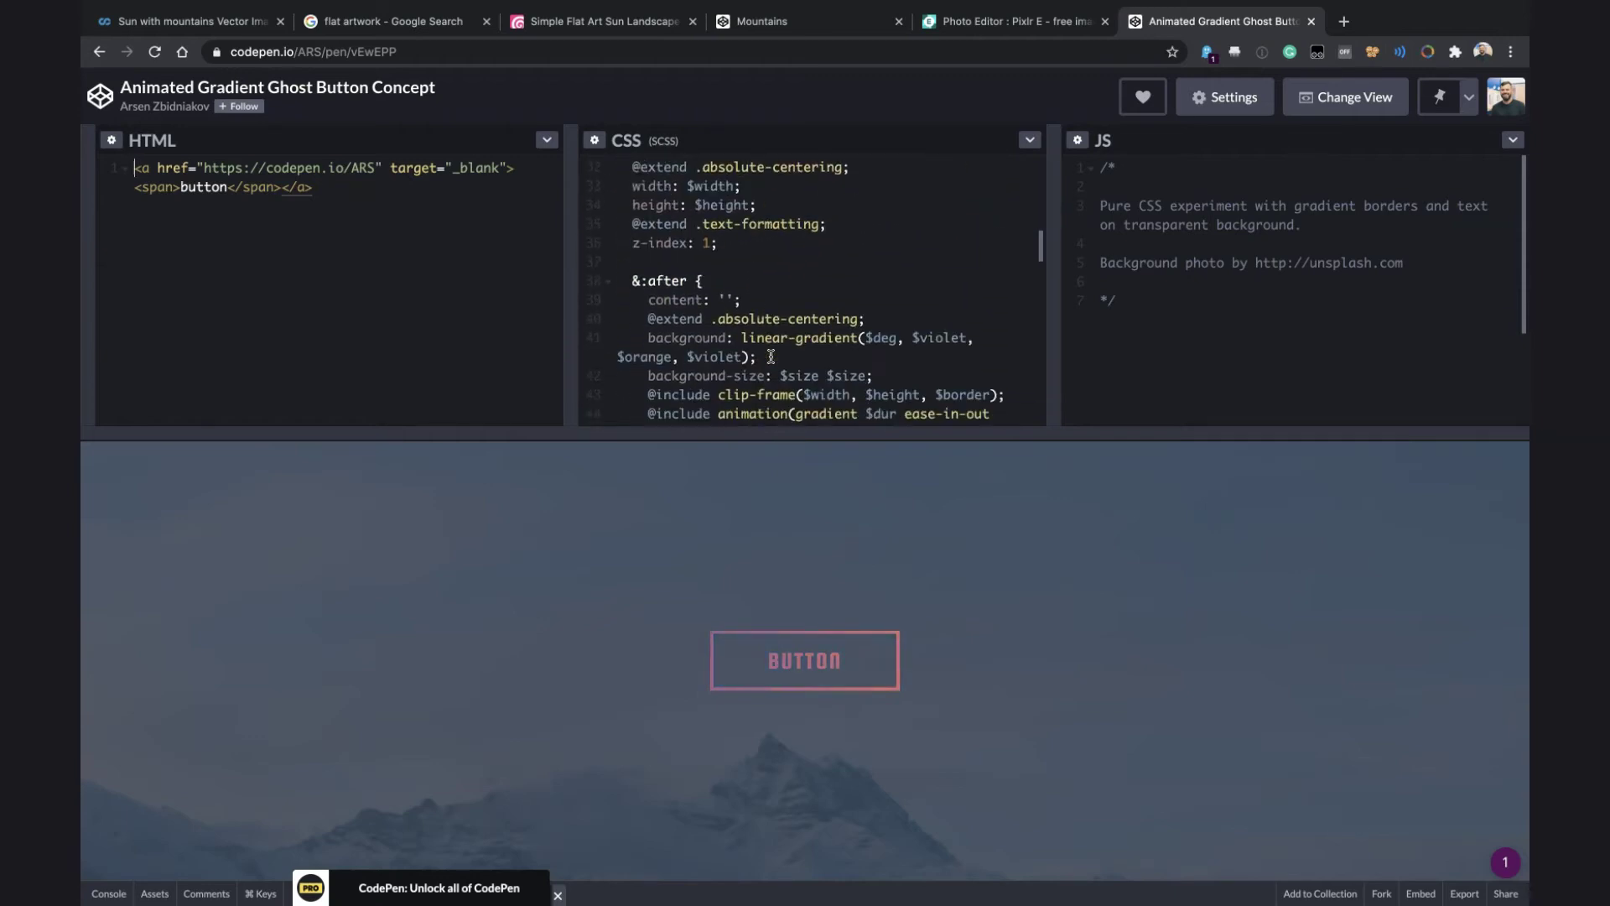
scroll(878, 350, "down", 5)
scroll(879, 349, "down", 5)
scroll(877, 349, "down", 5)
scroll(876, 348, "down", 5)
scroll(875, 347, "down", 5)
scroll(875, 347, "down", 3)
scroll(876, 347, "up", 3)
scroll(875, 347, "up", 4)
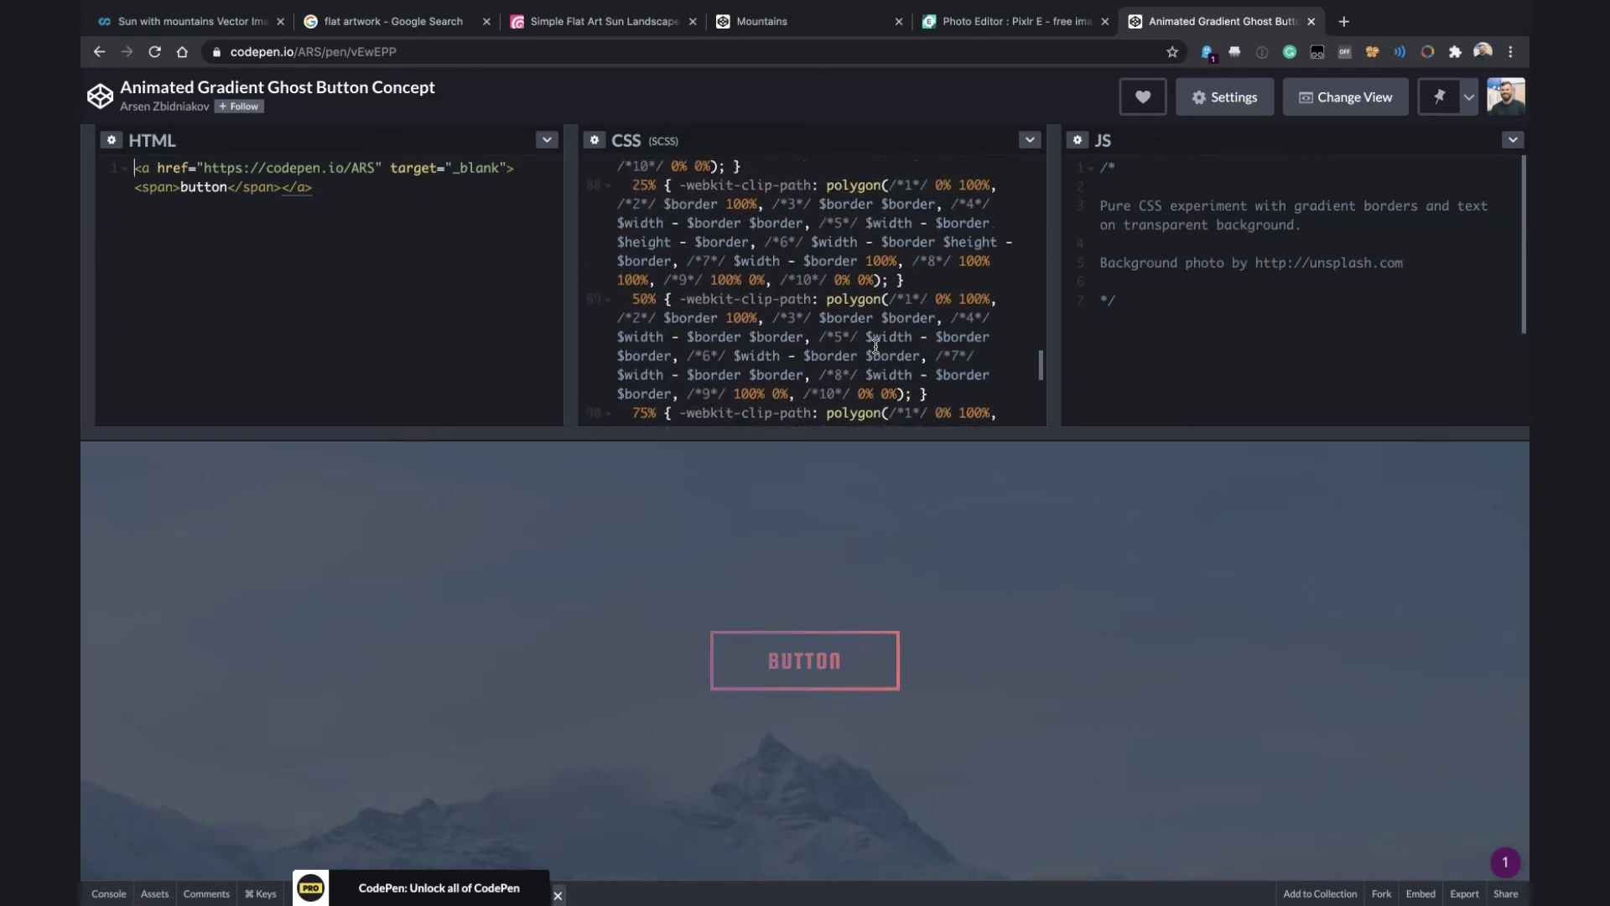
scroll(875, 348, "up", 5)
scroll(875, 347, "up", 3)
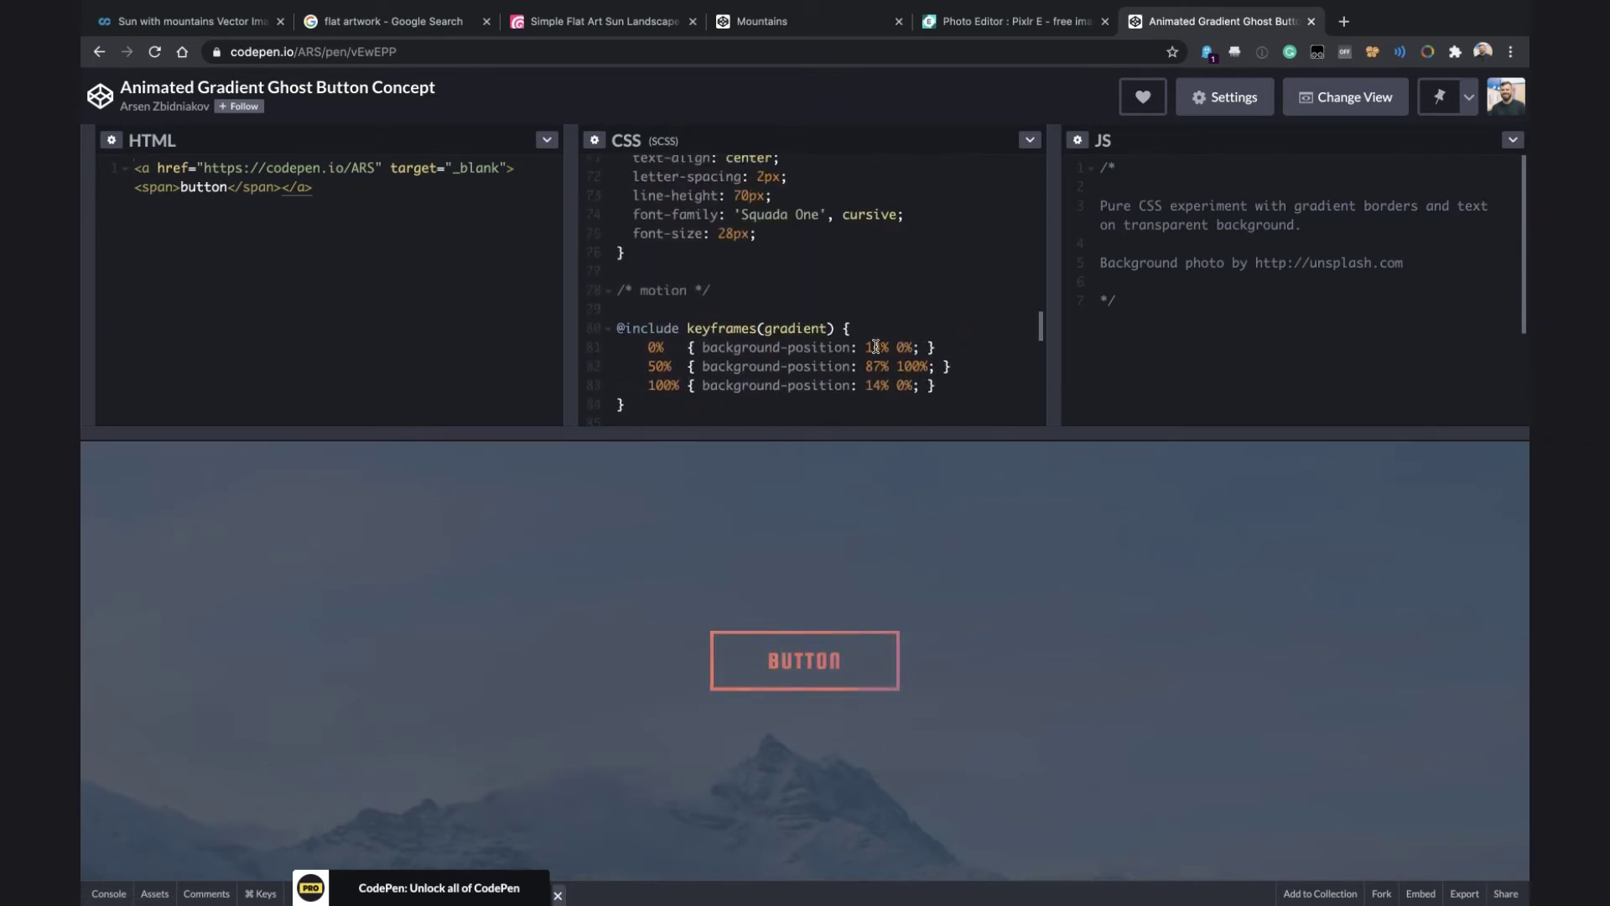
scroll(876, 347, "up", 10)
scroll(876, 347, "up", 10)
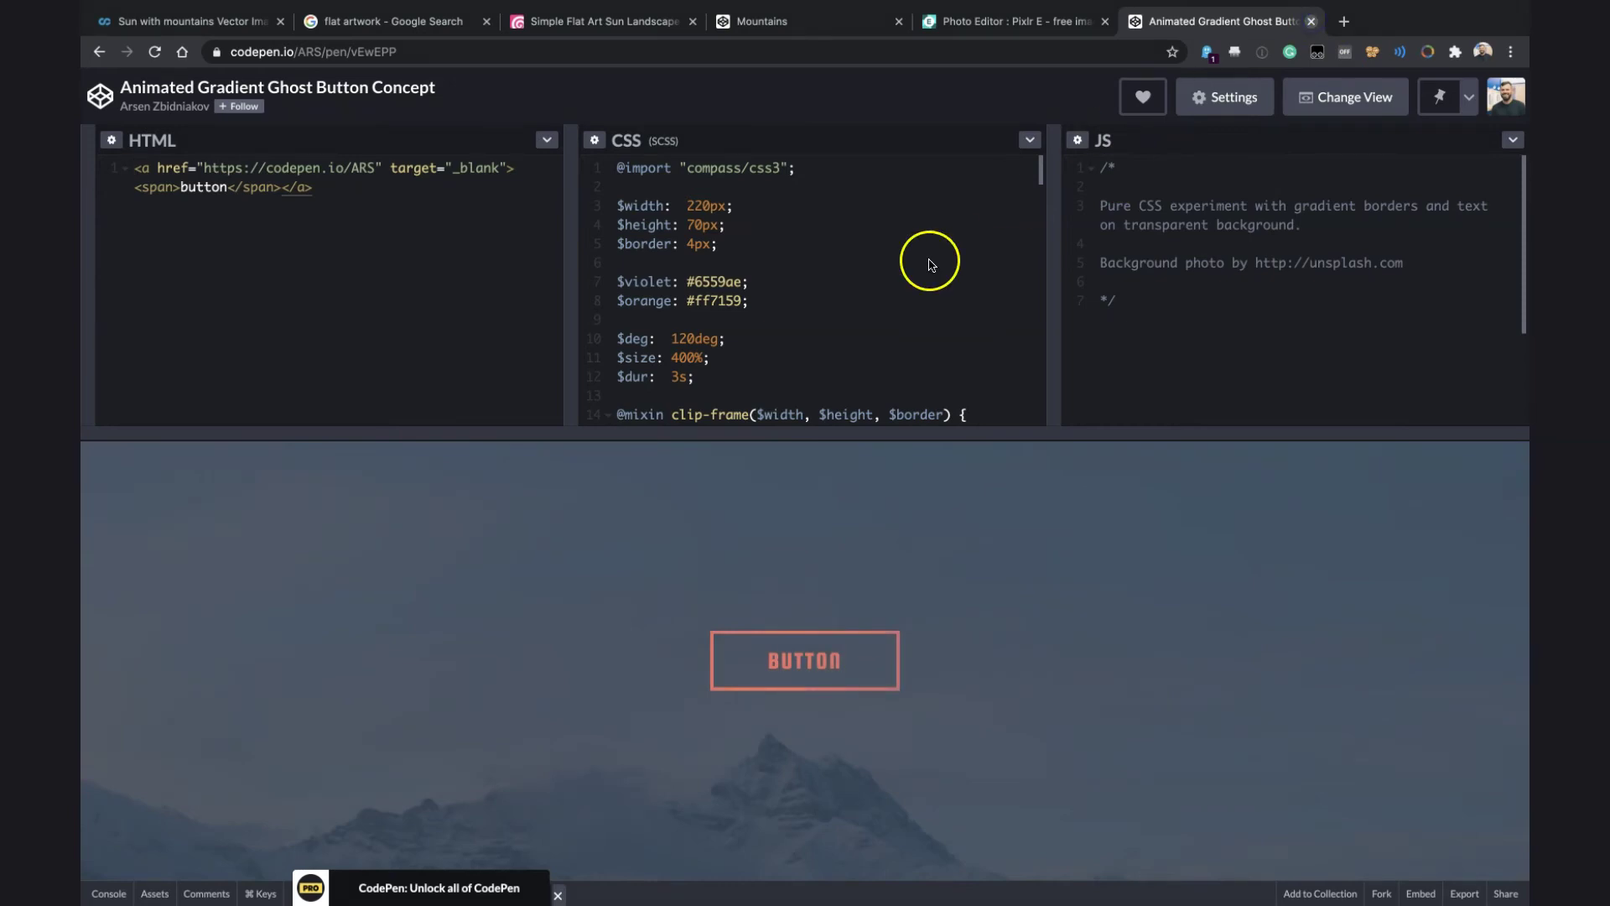
Close the Animated Gradient Ghost Button pen's tab after reading its SCSS
key("ctrl+w")
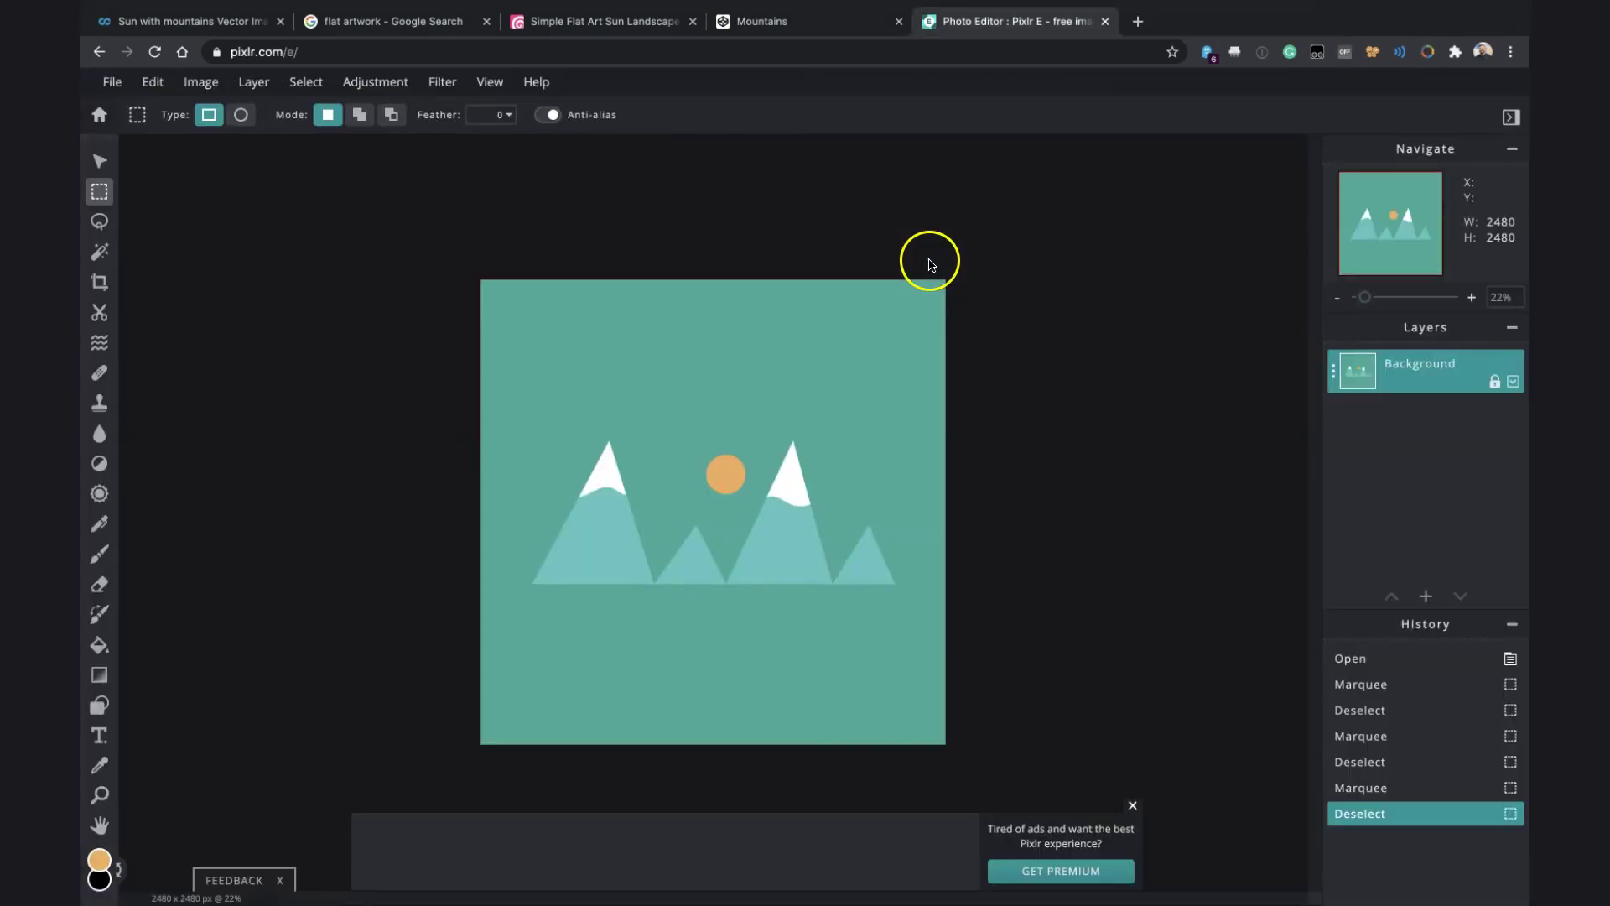